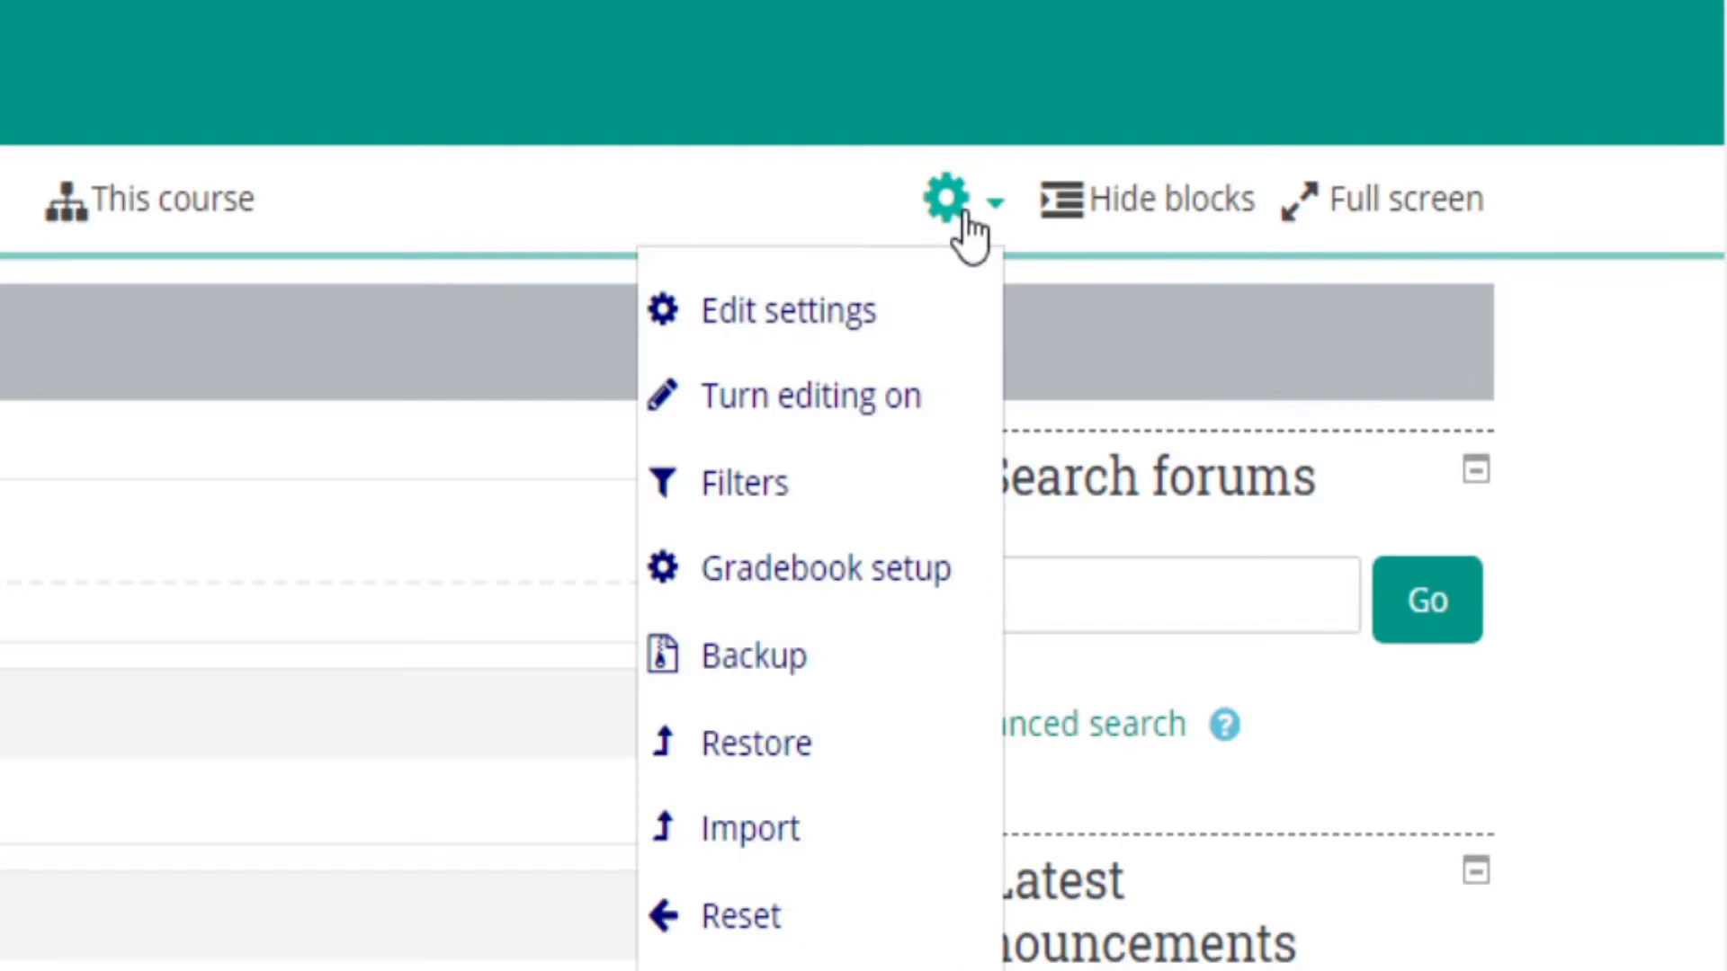
Open the course's settings for editing and change the course full name to "Panduan E-learning".
click(754, 315)
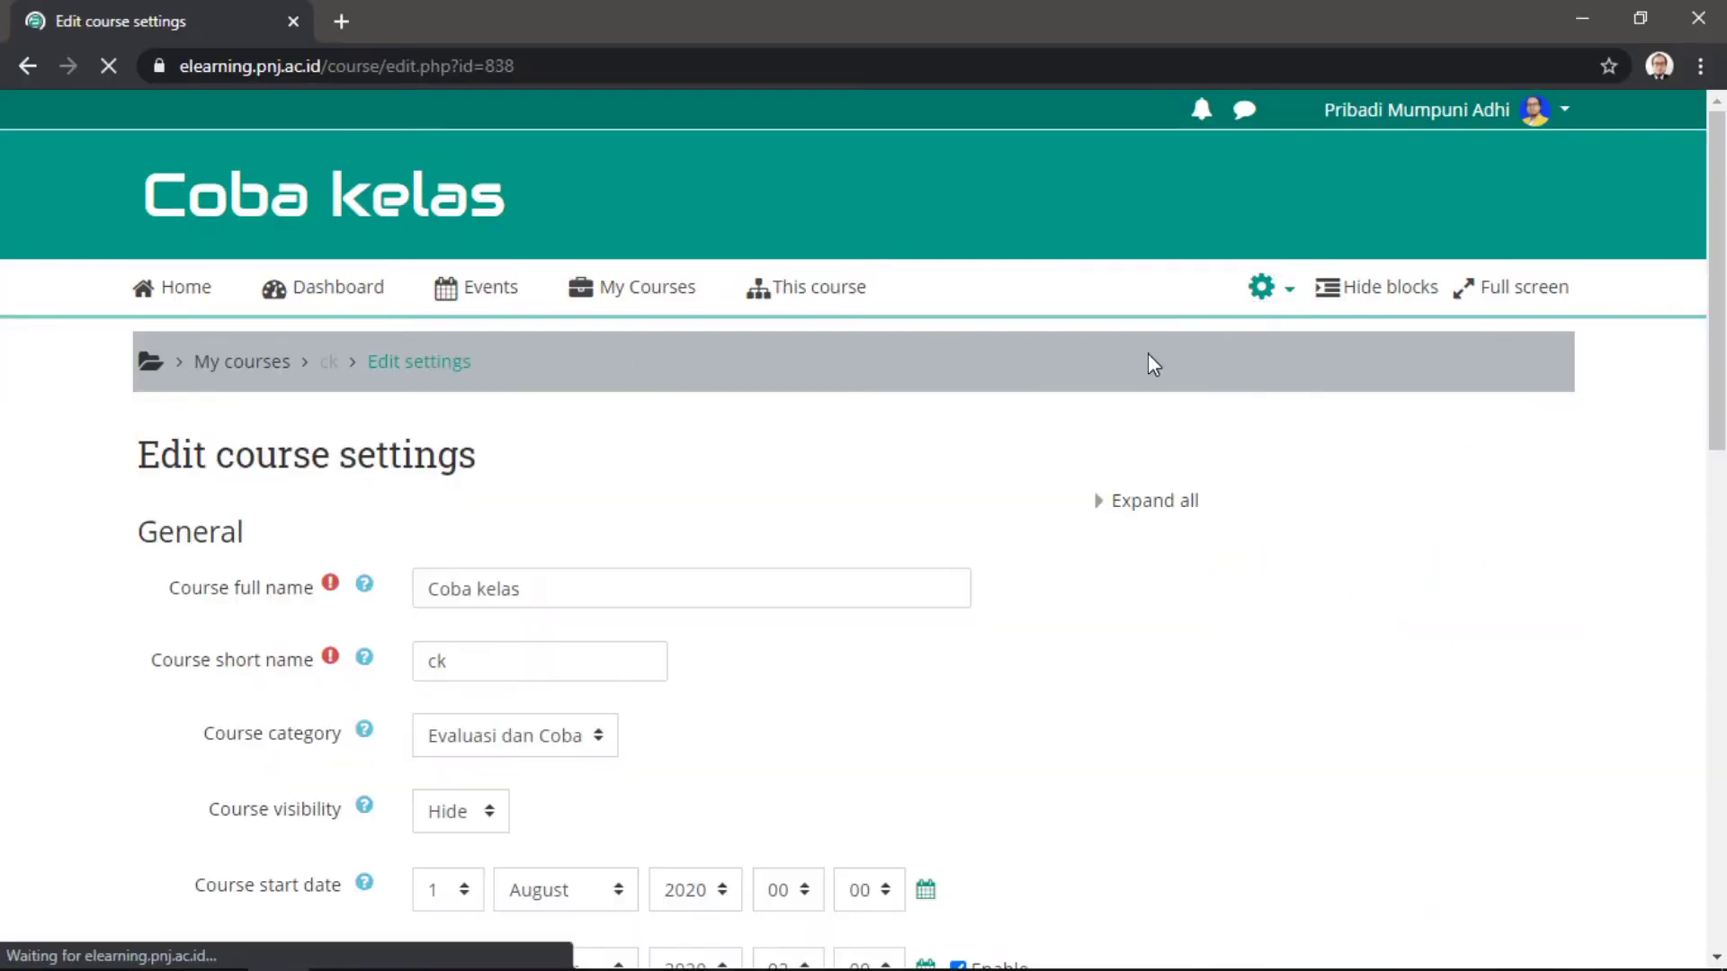
scroll(881, 423, down, 1)
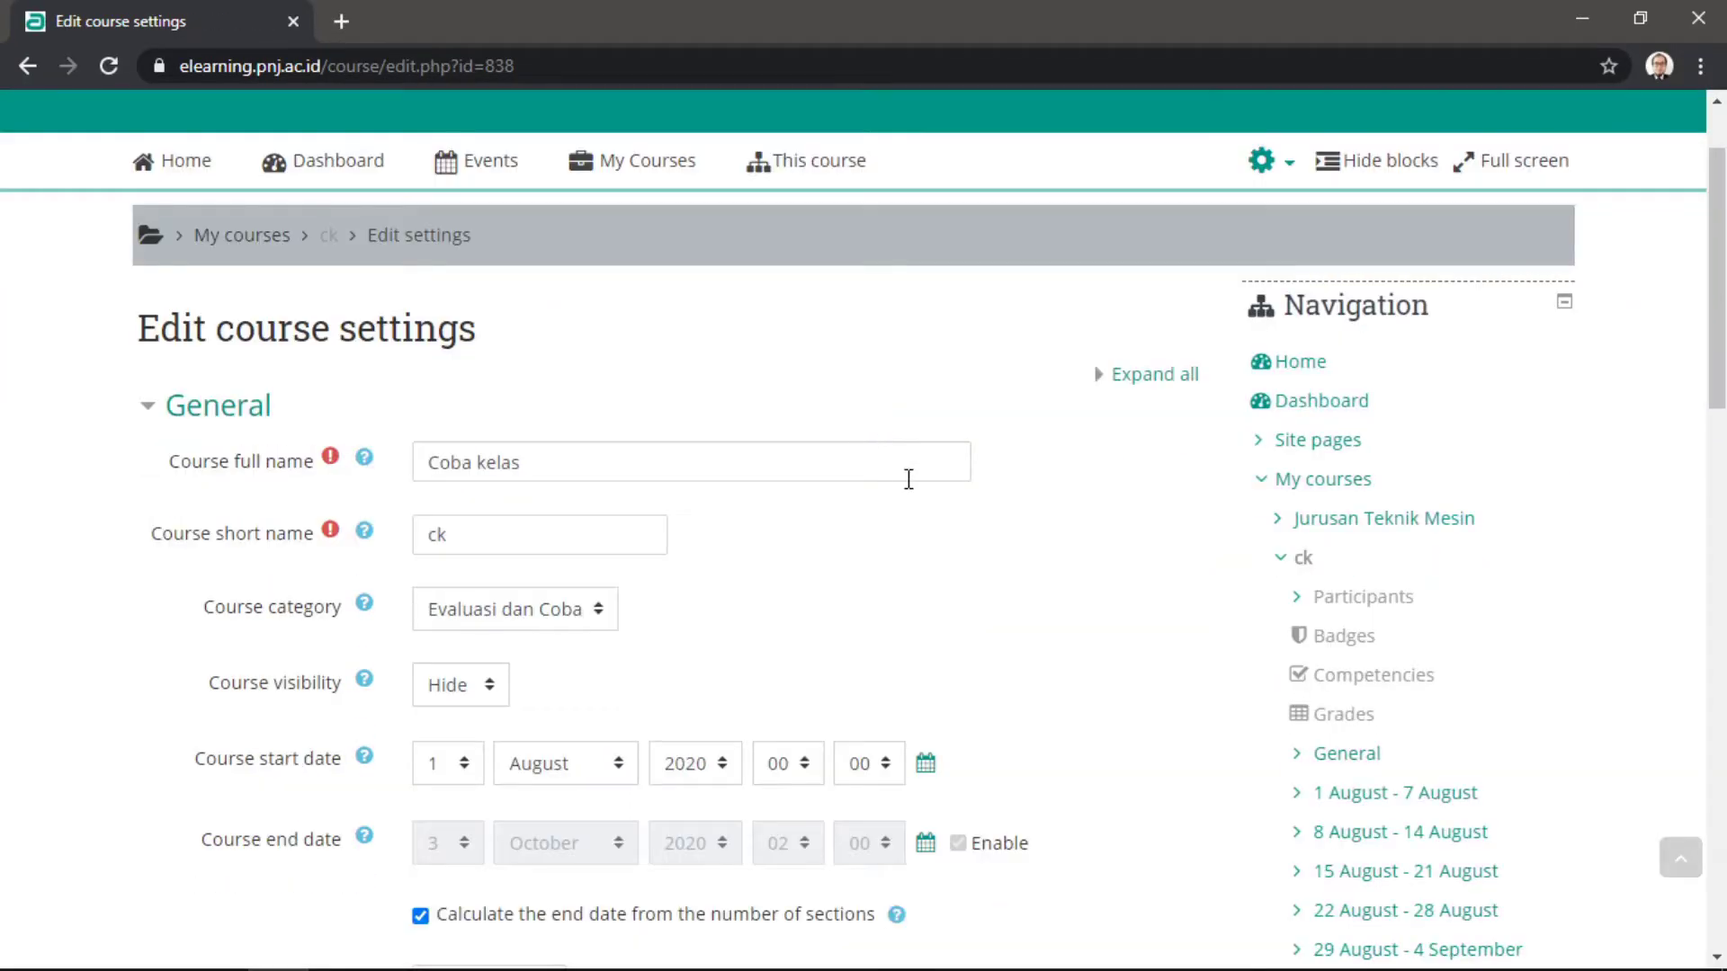
drag(521, 462, 409, 466)
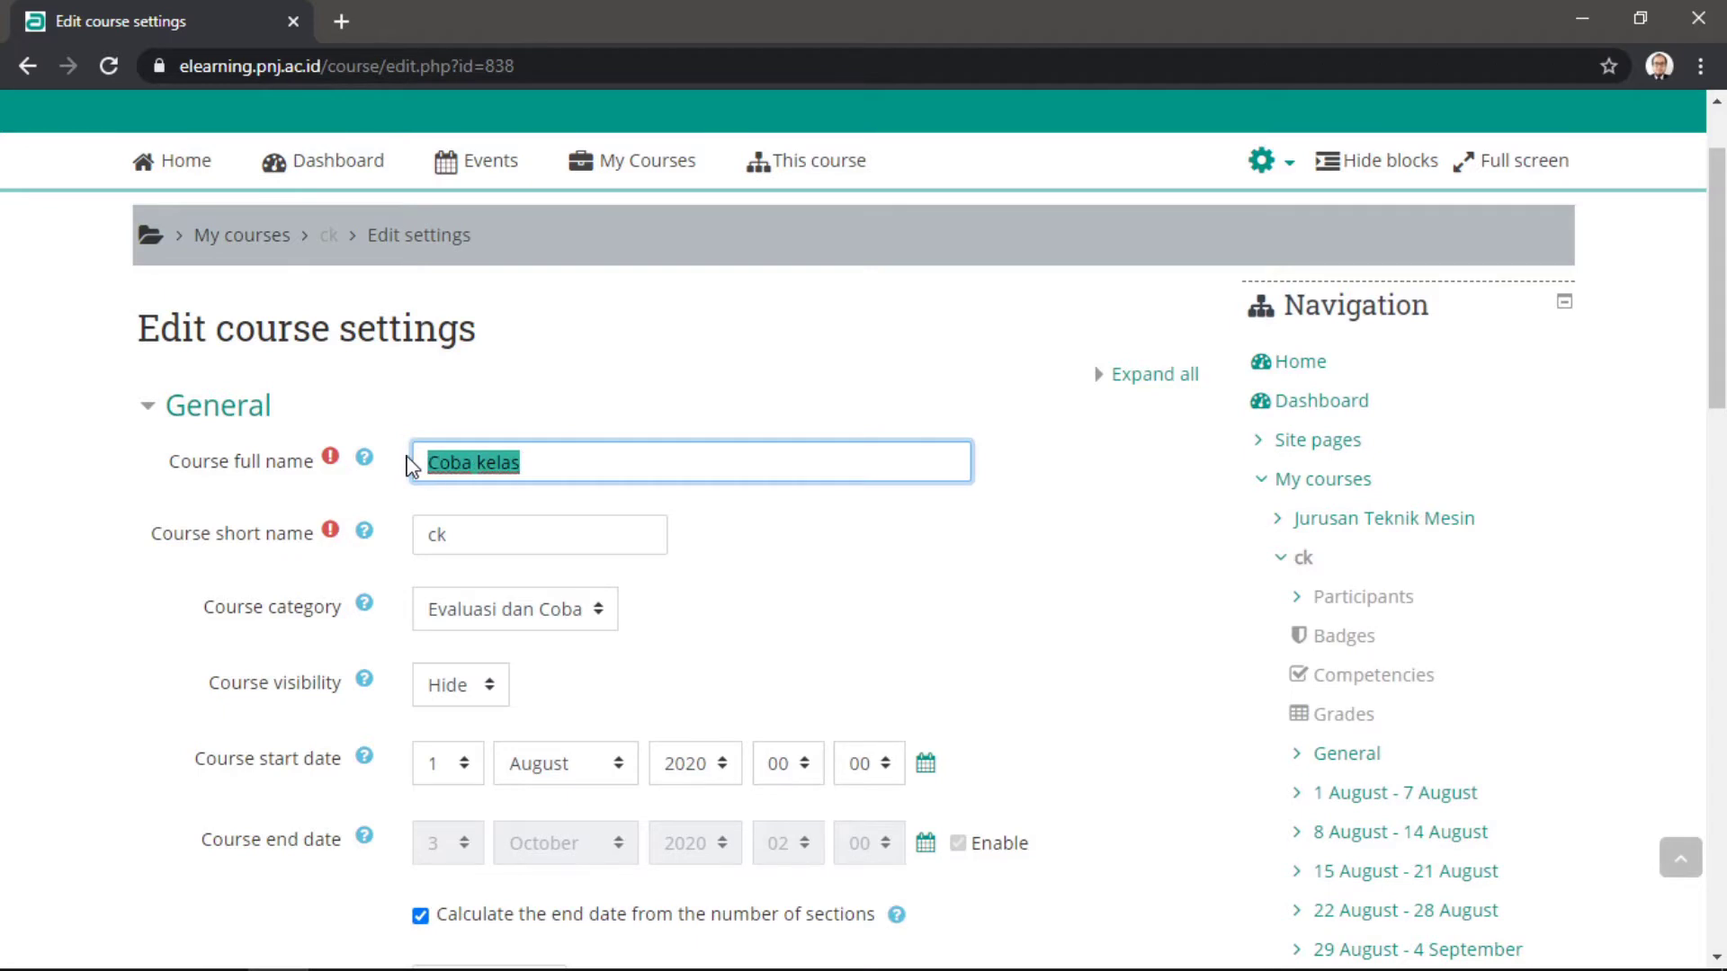
text(Pan)
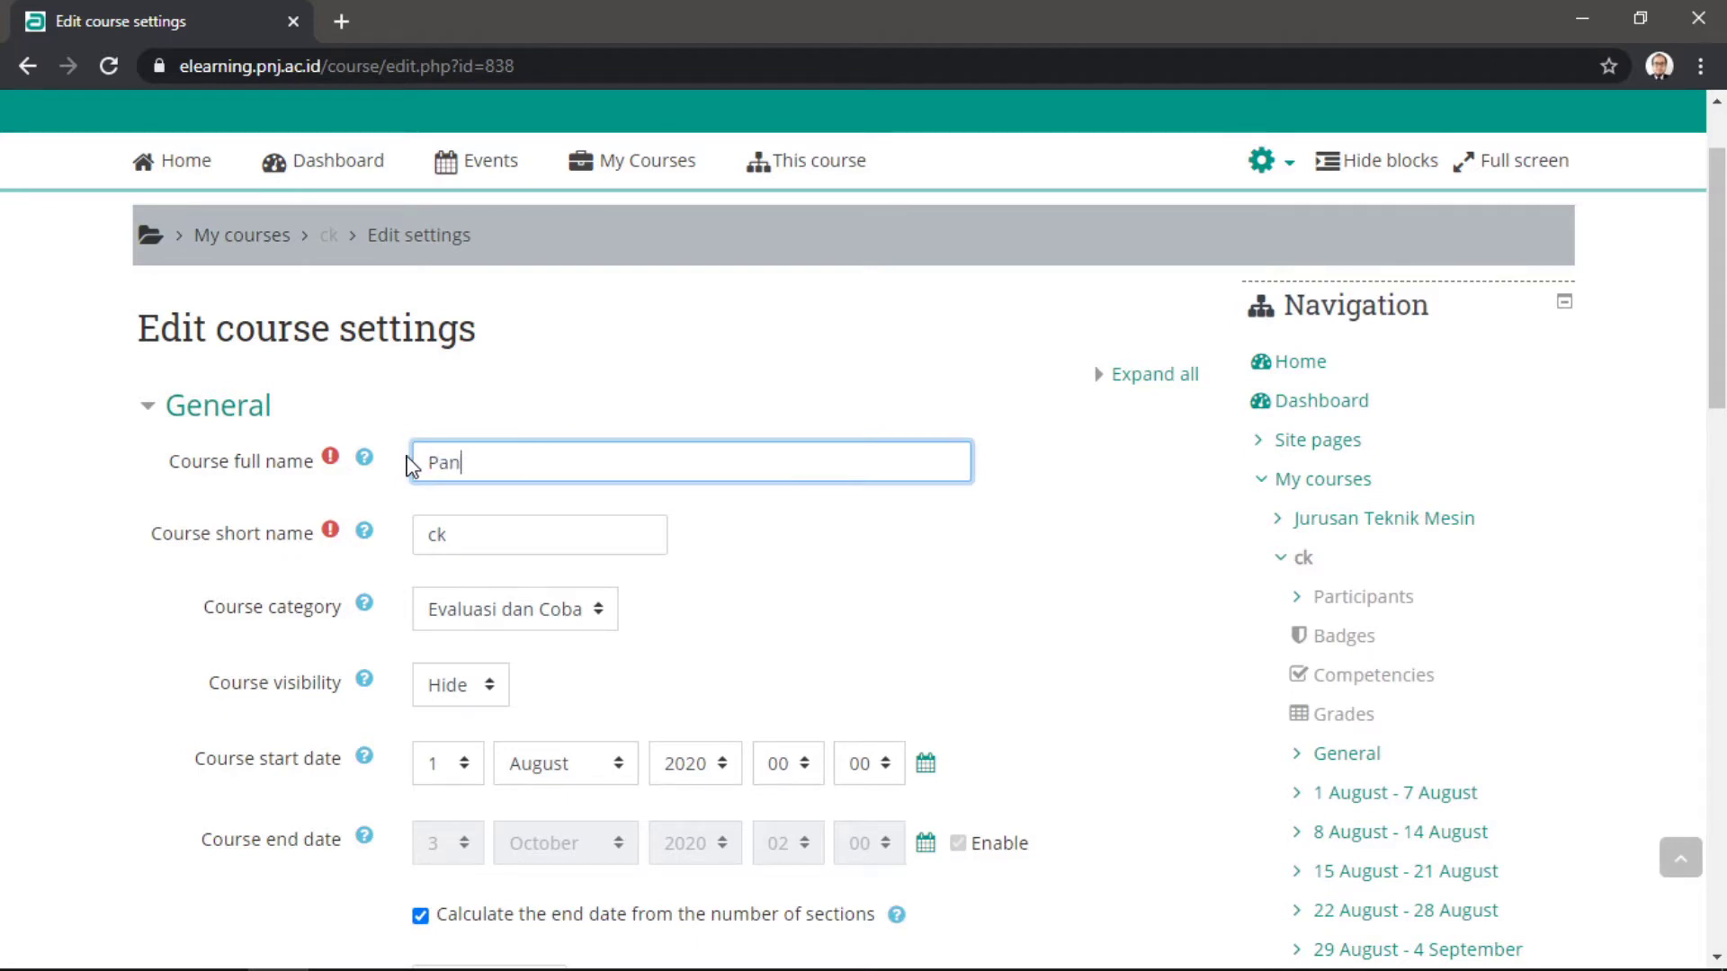
text(duan E-learning)
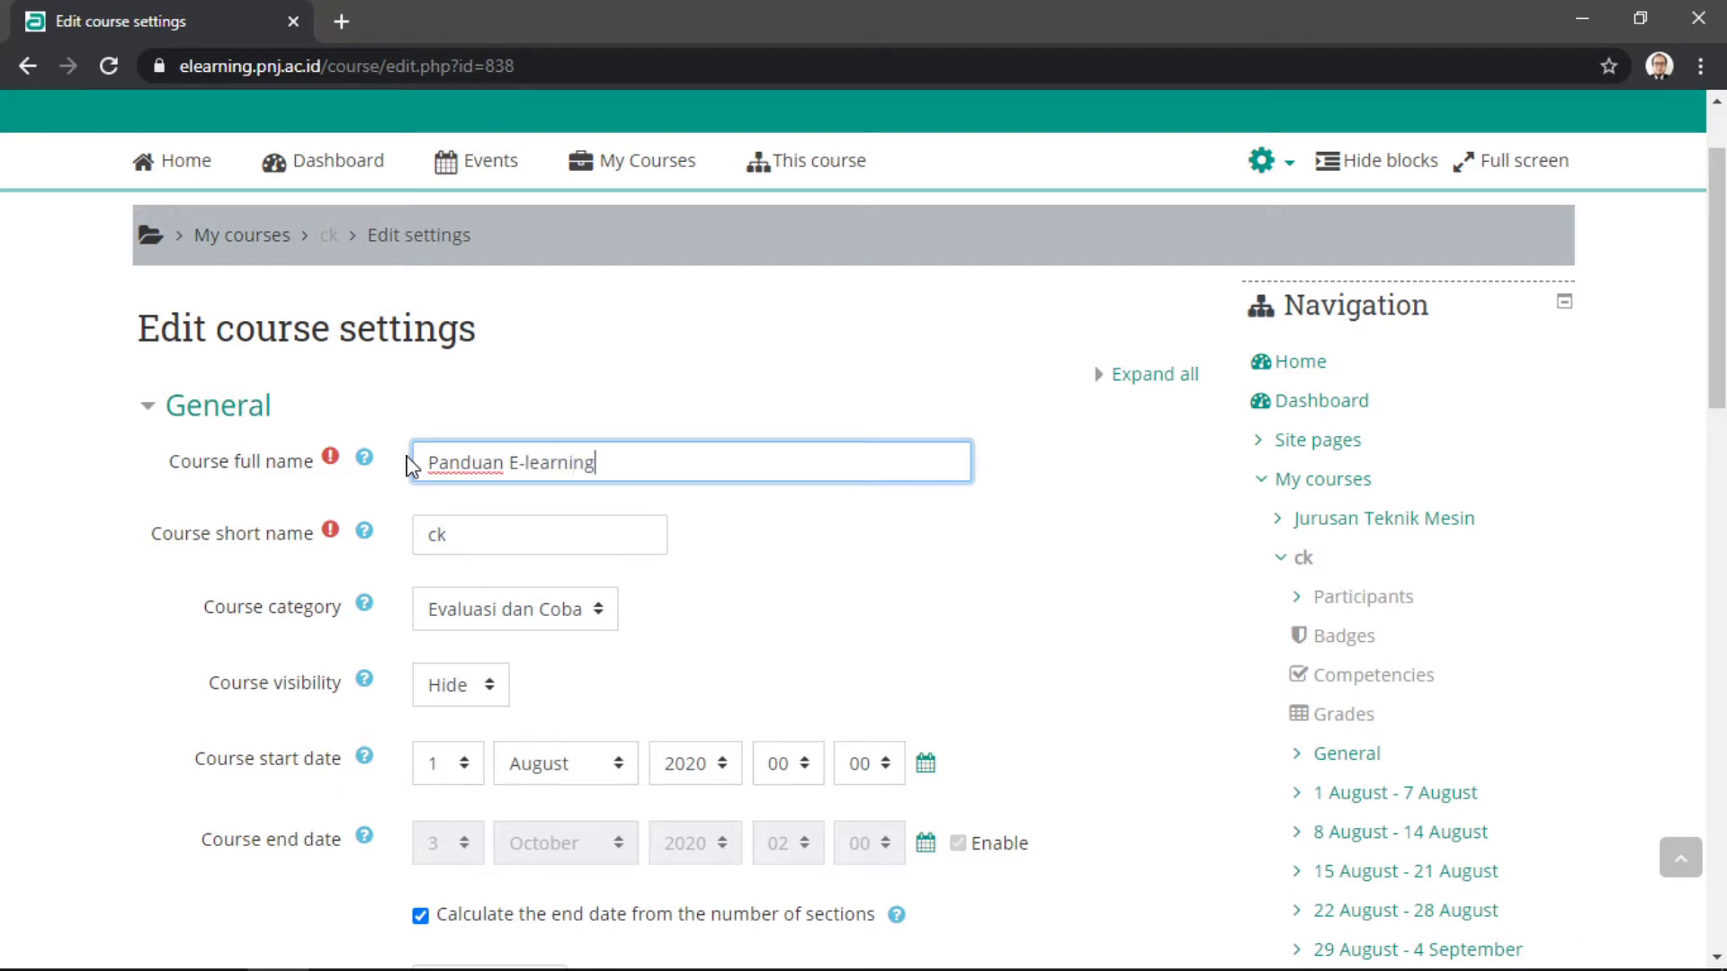
Replace the course short name with "Pand-el".
double_click(477, 545)
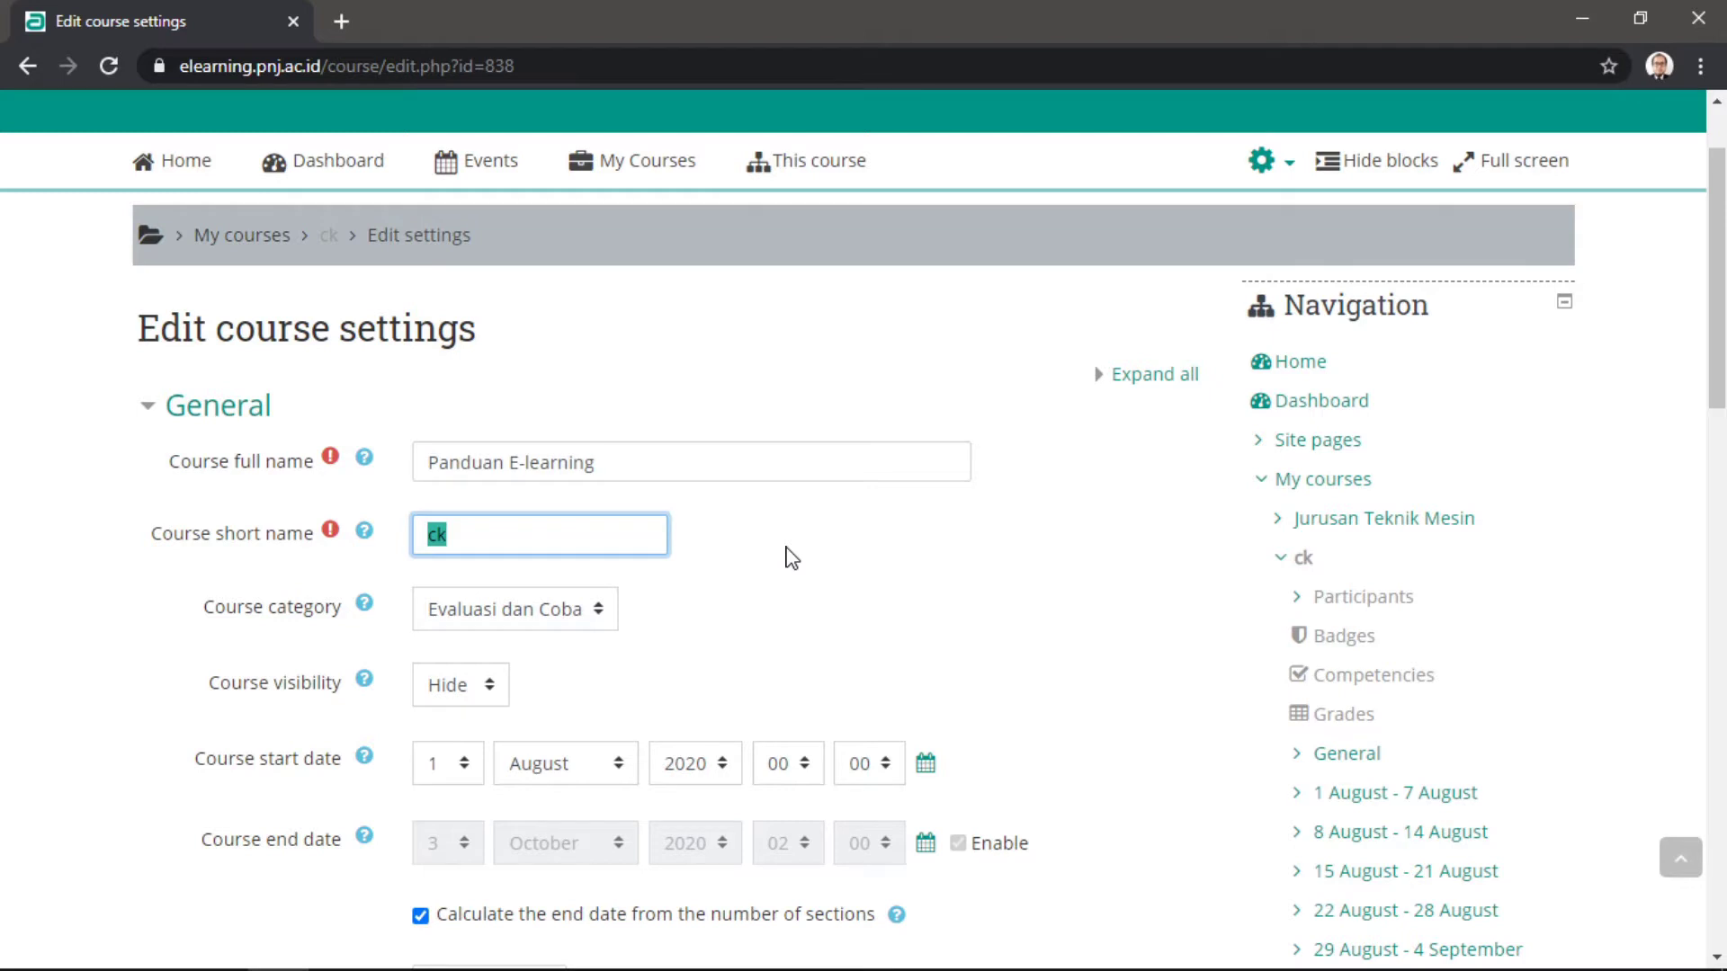
text(P{a)
text(nd-el)
Review the course category setting and the available course visibility options without changing them.
scroll(792, 558, down, 1)
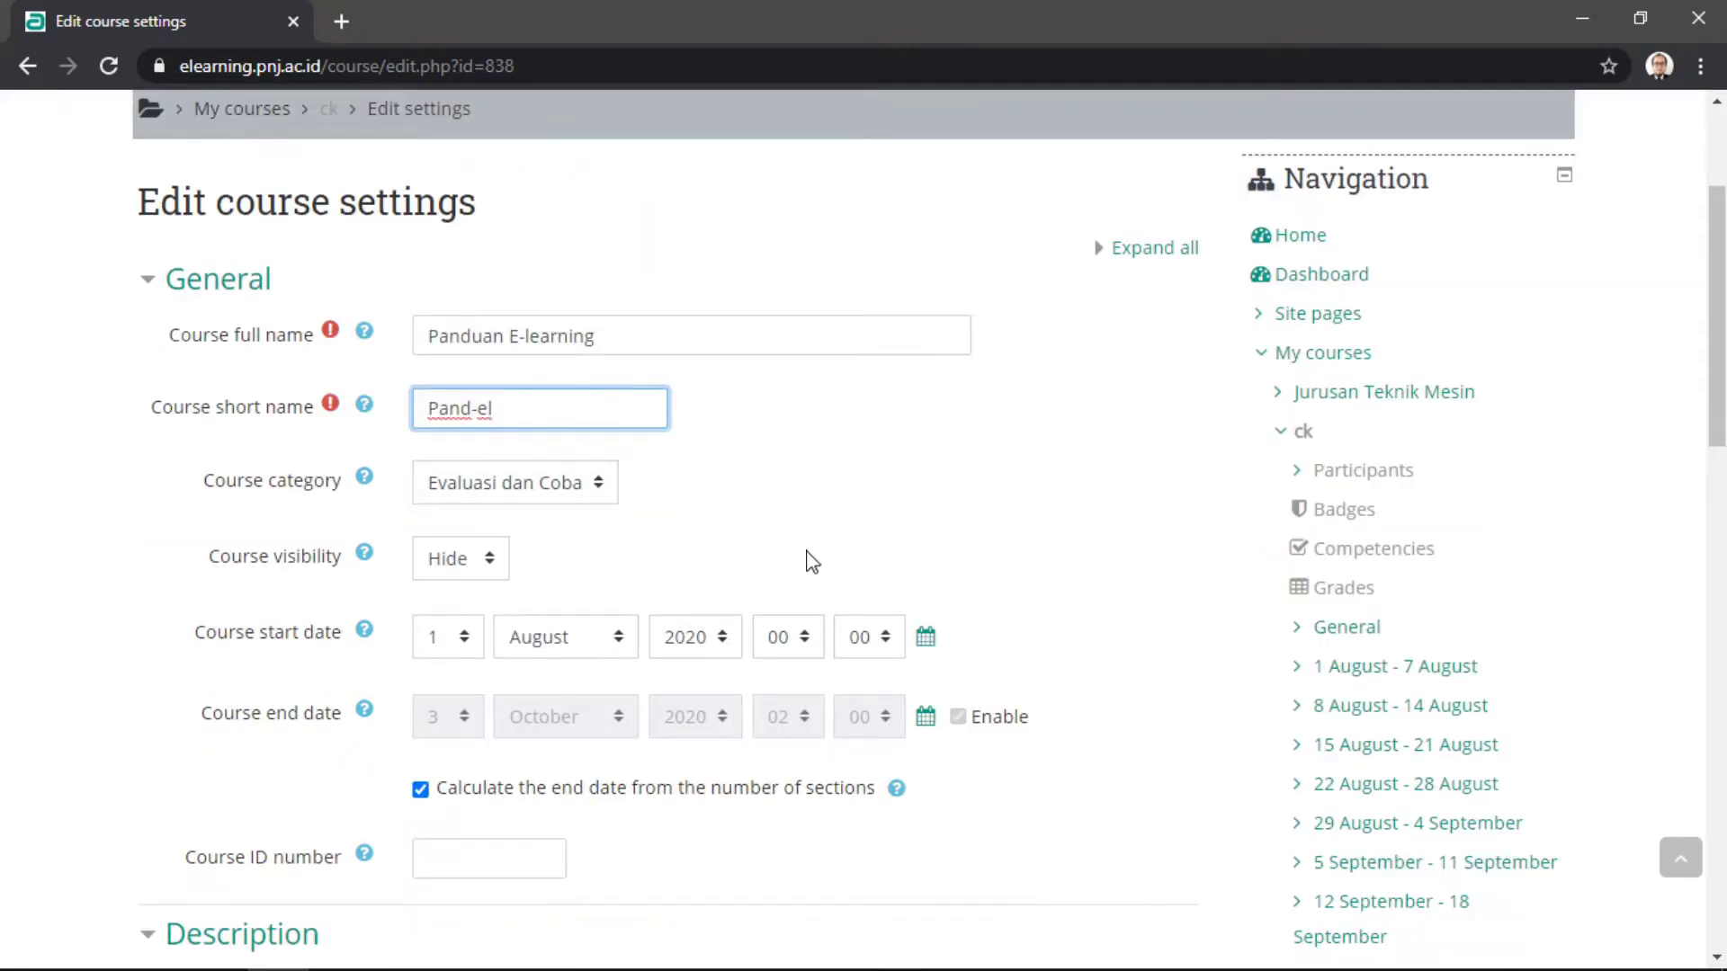
click(205, 490)
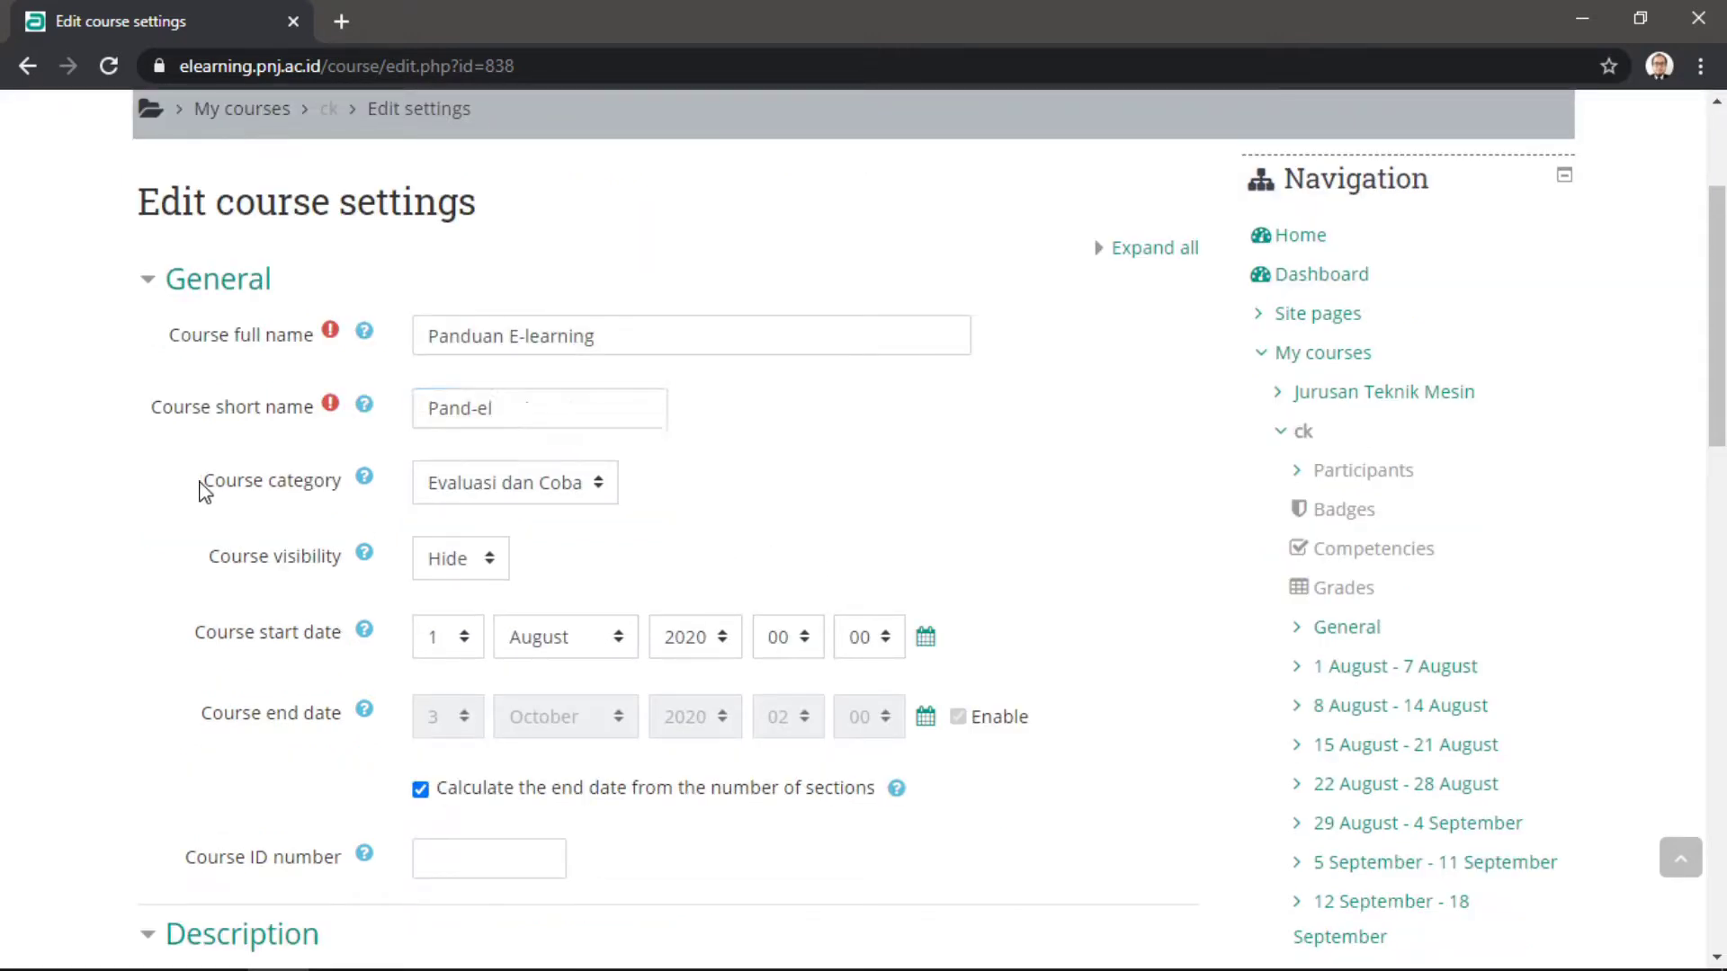
drag(205, 490, 344, 494)
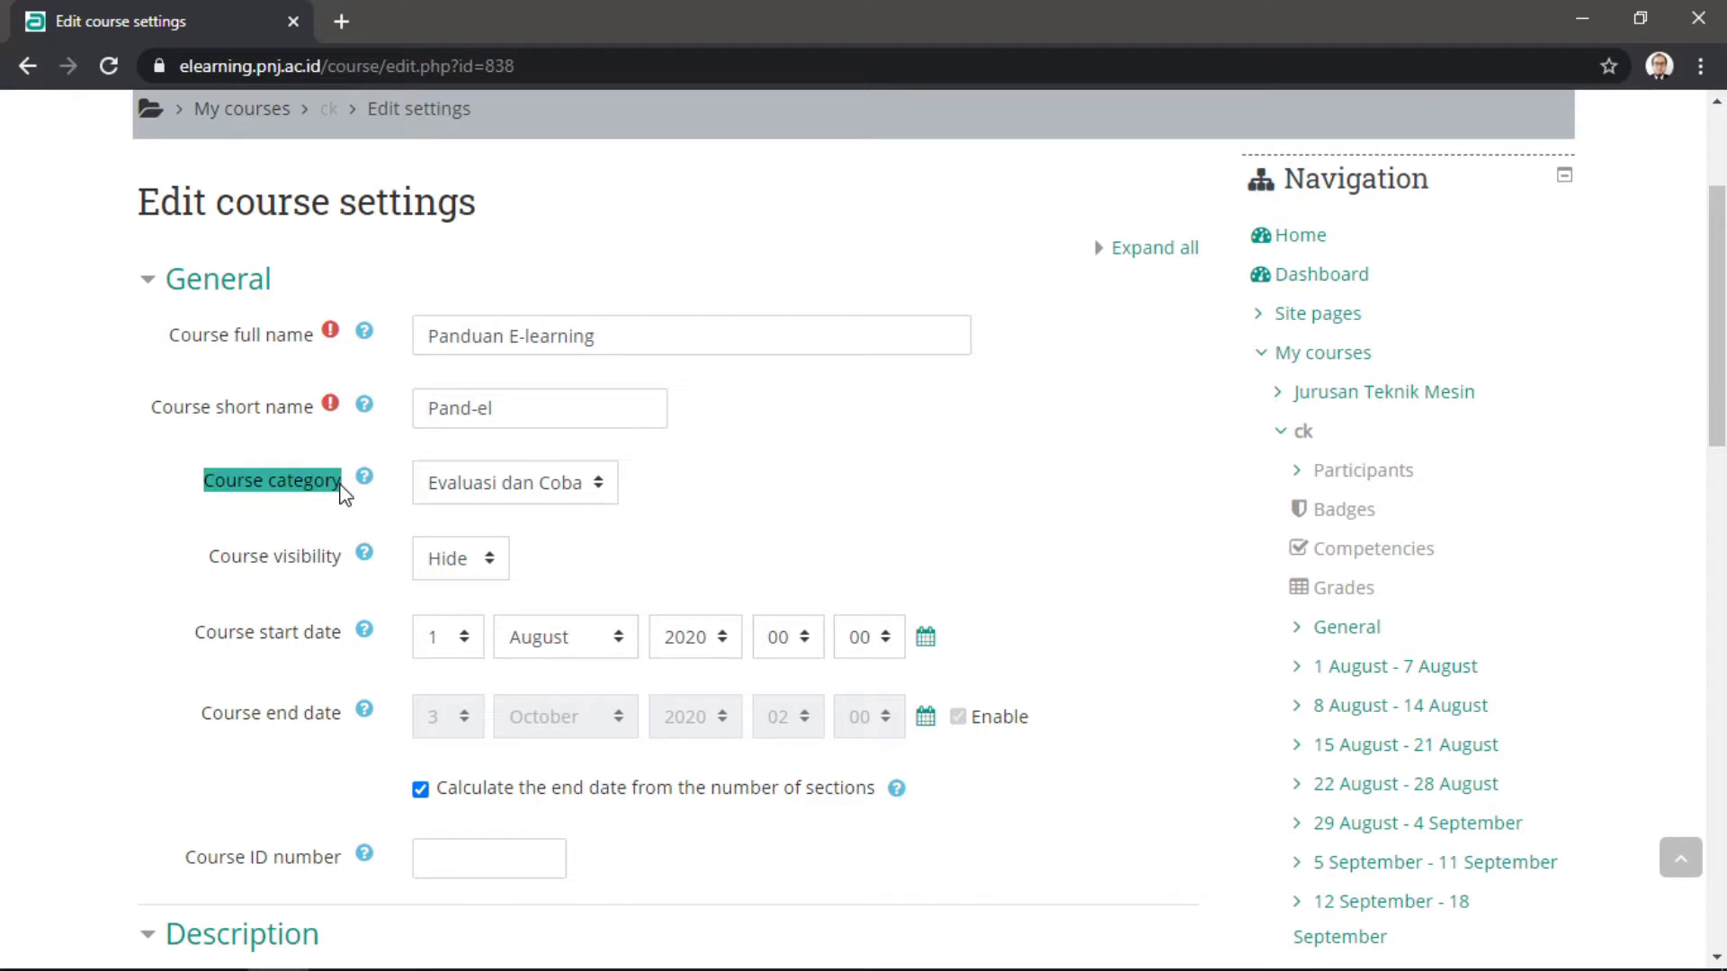
drag(208, 559, 322, 562)
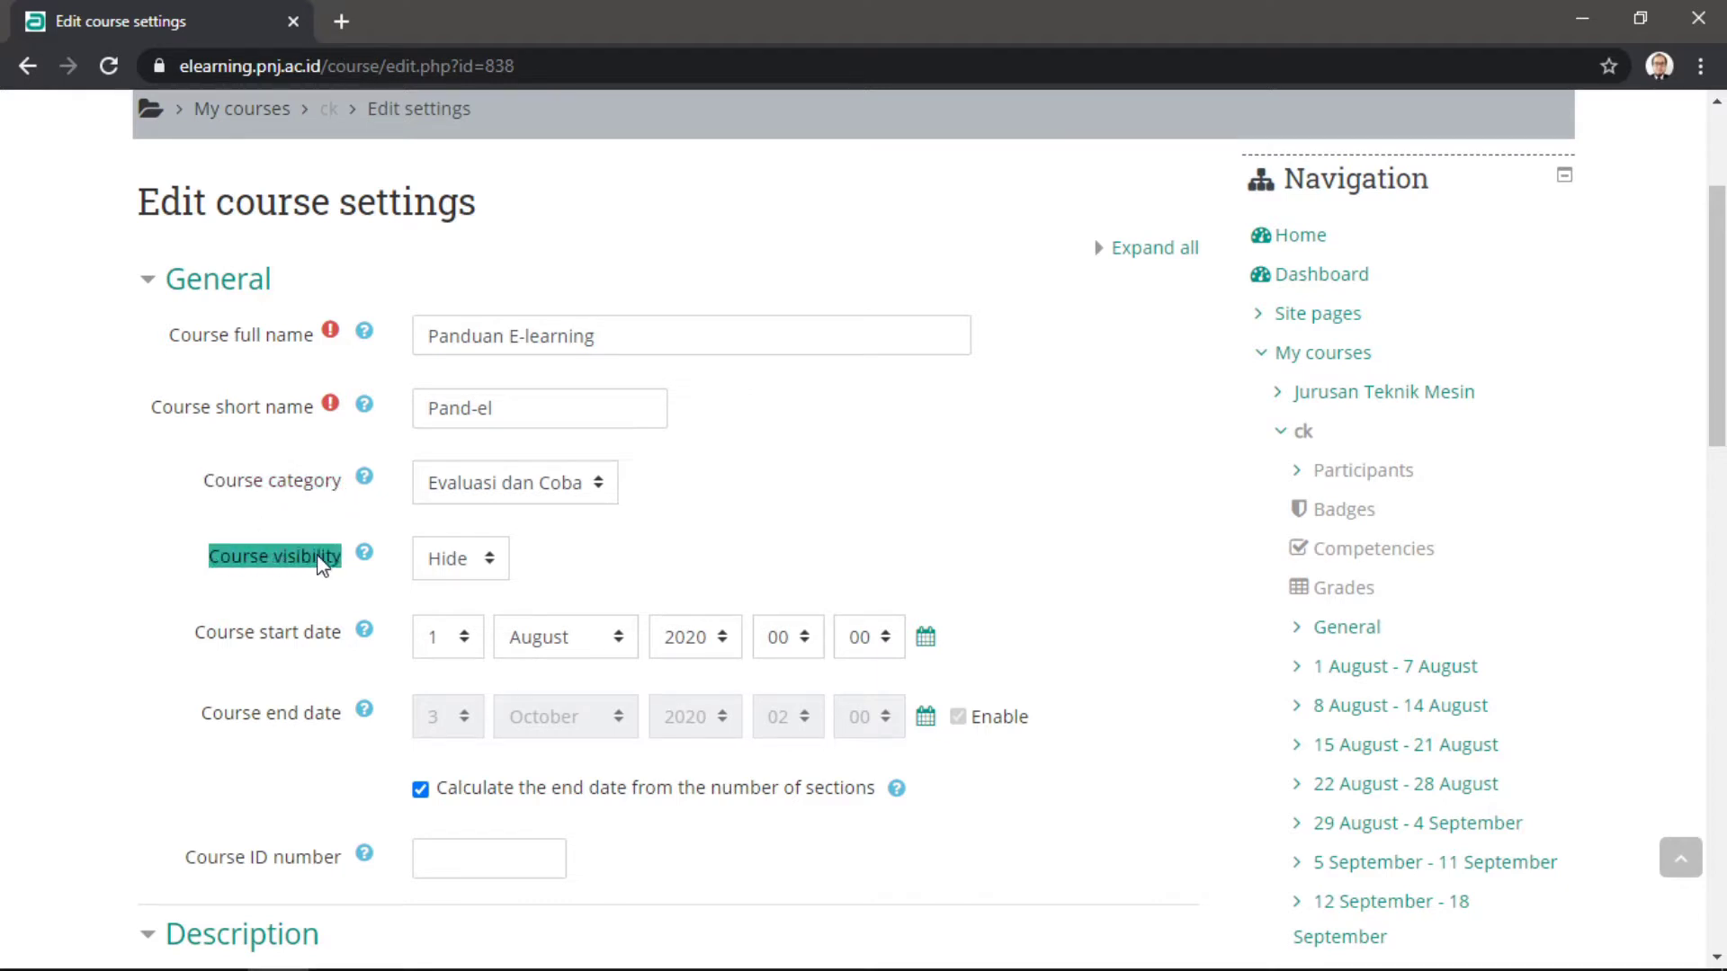
click(490, 573)
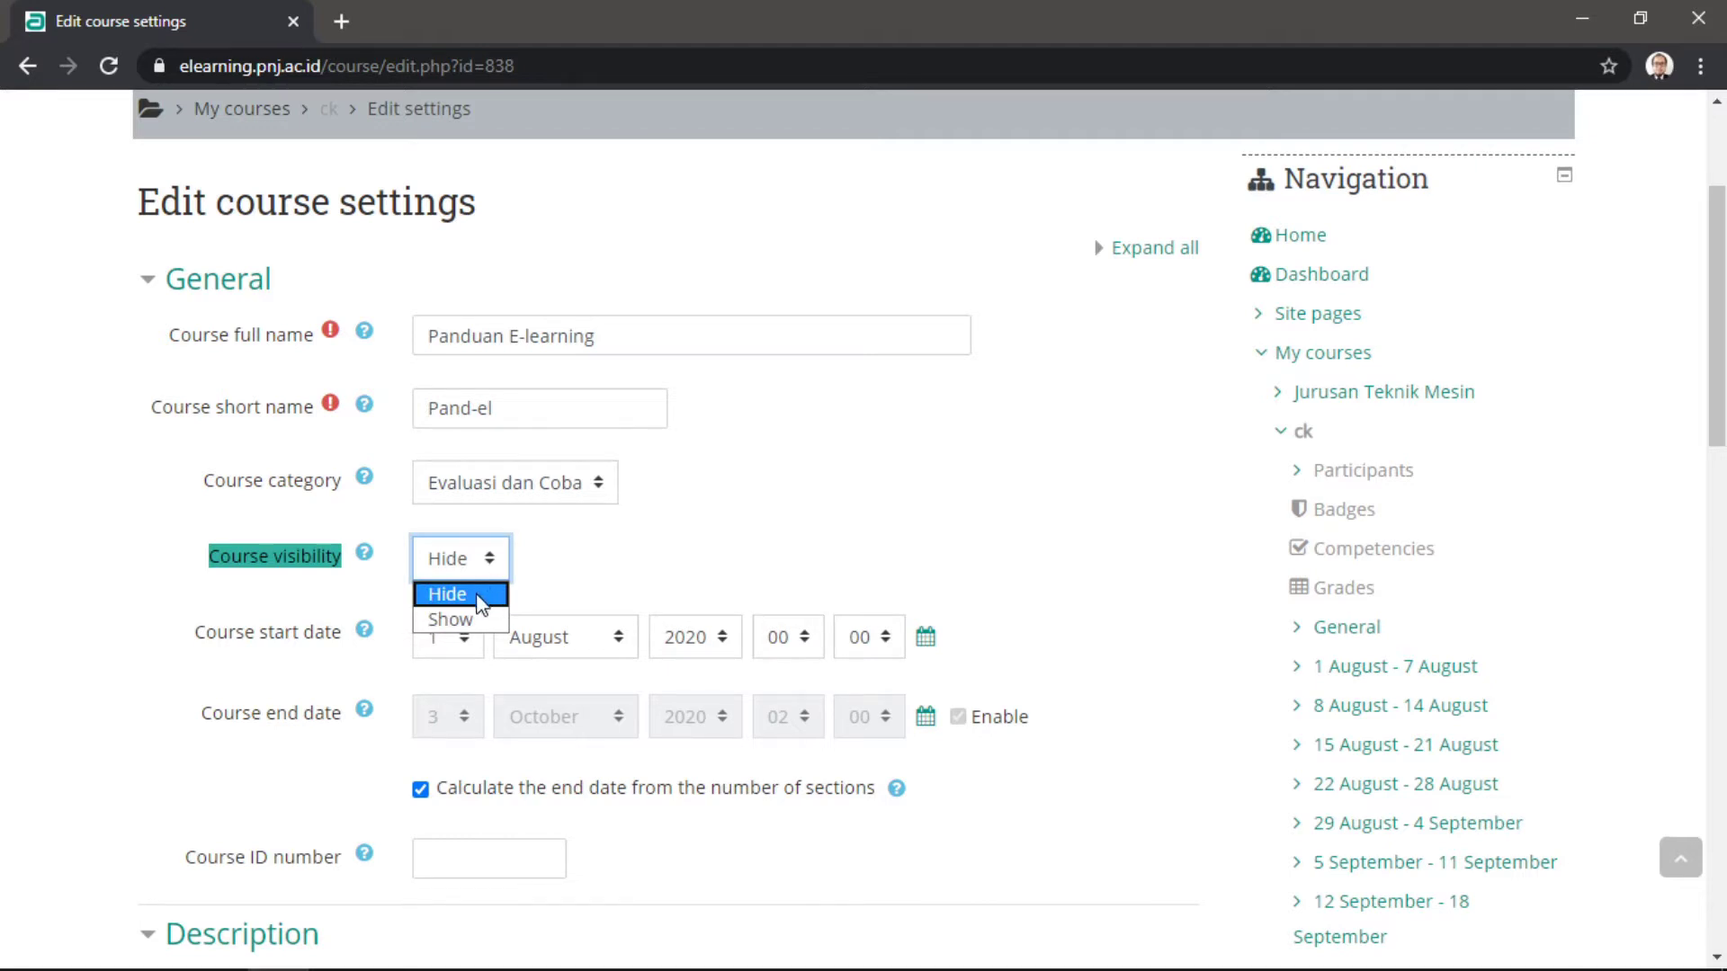
click(609, 593)
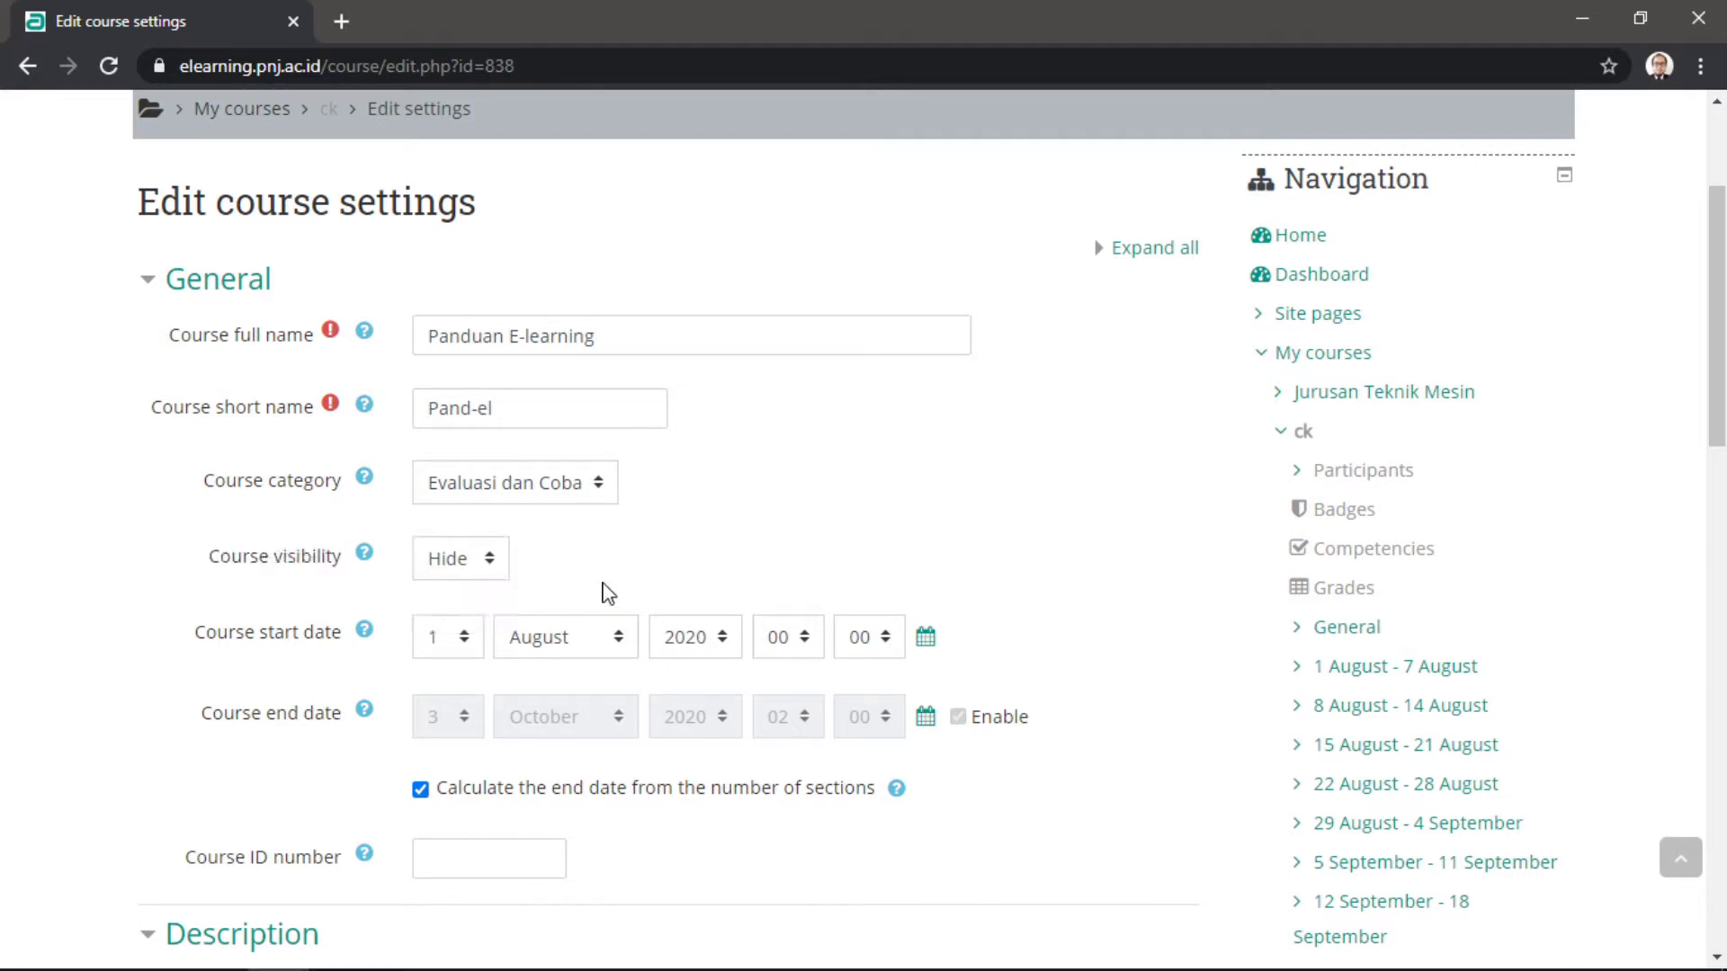
Set the course start date to 1 September 2020 using the calendar.
scroll(603, 589, down, 2)
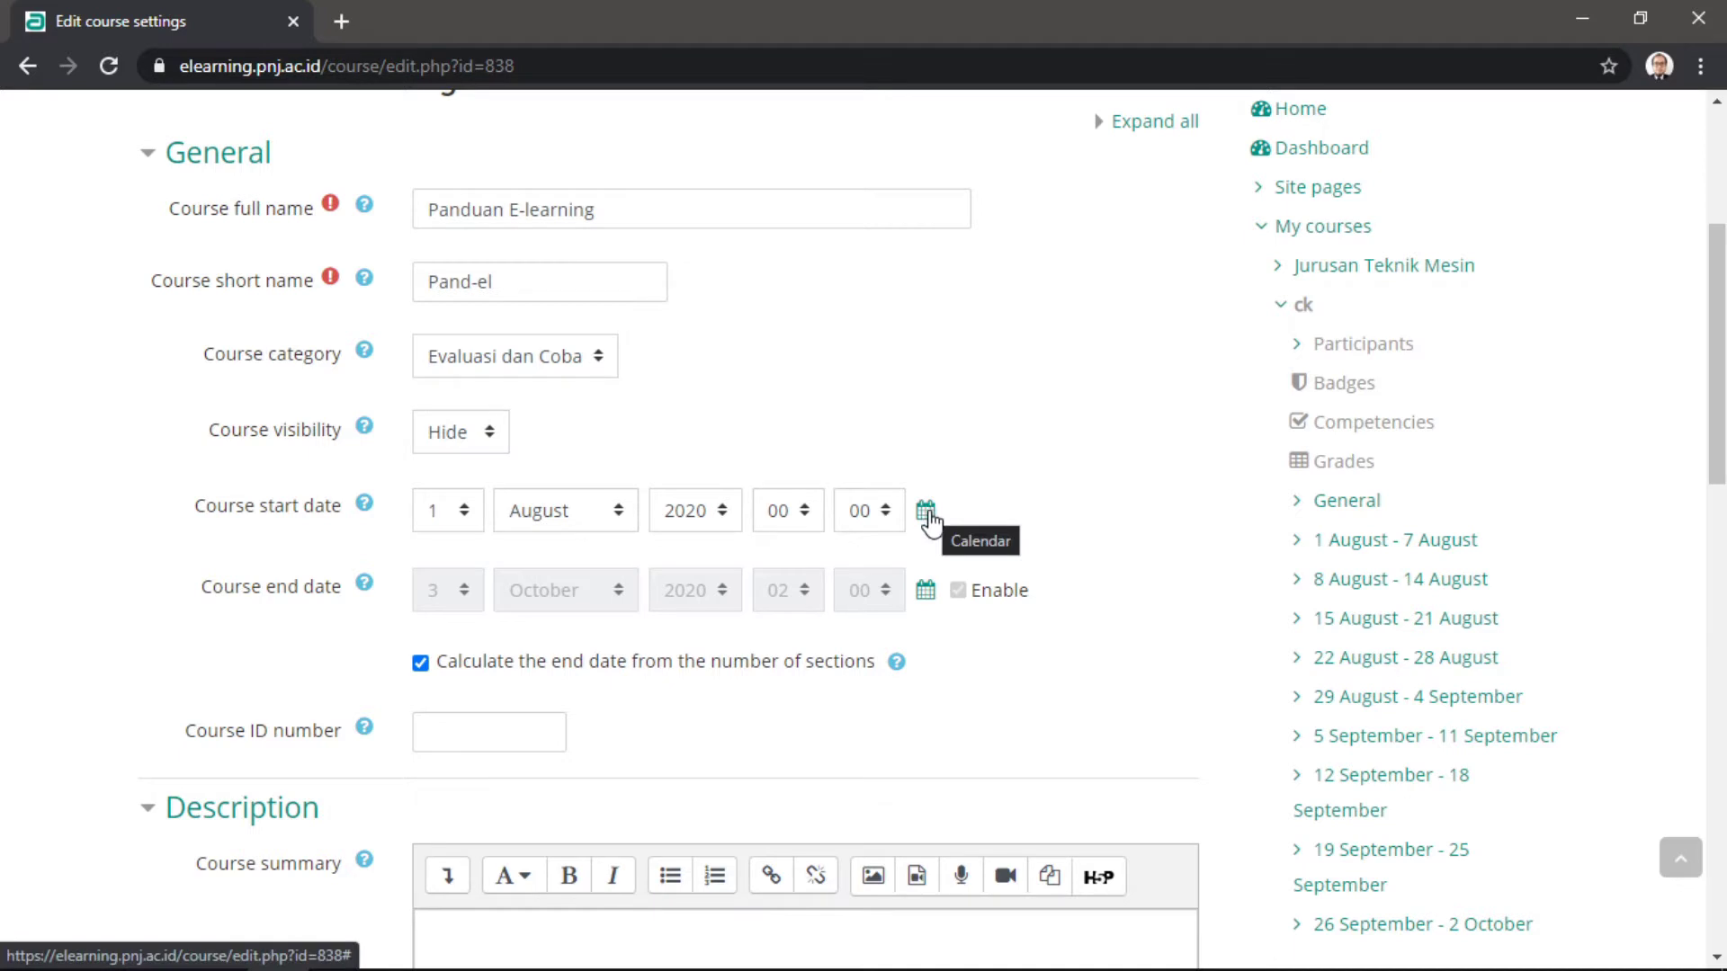
click(925, 511)
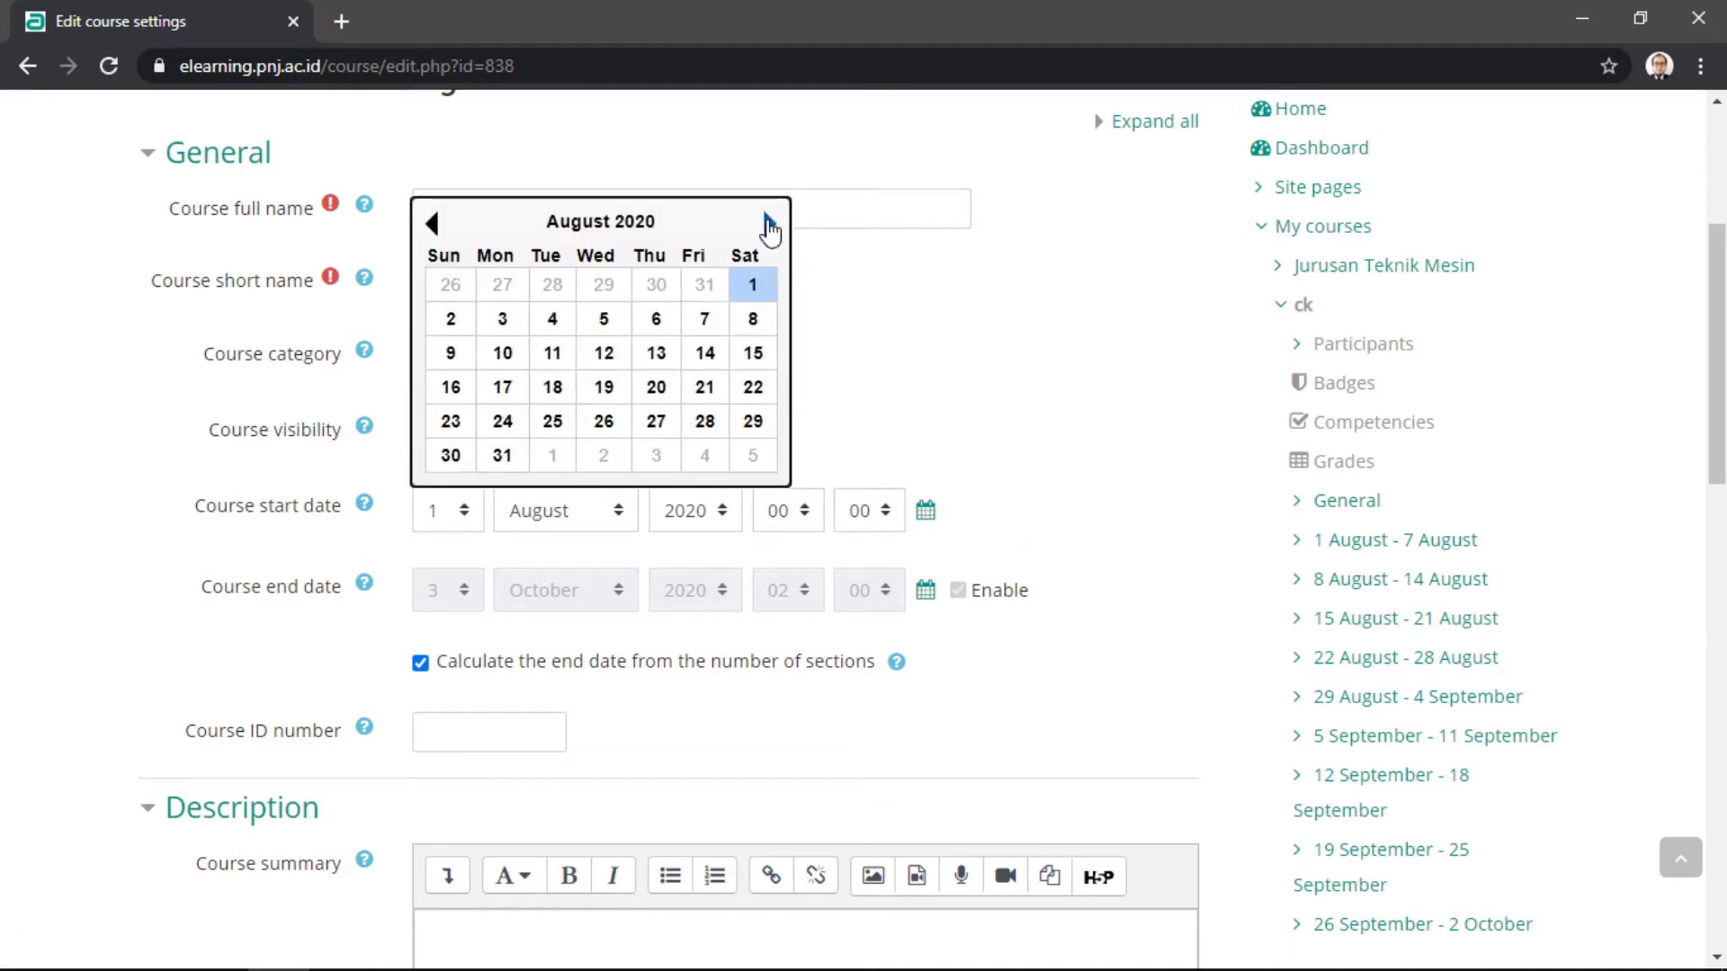
click(769, 224)
click(552, 284)
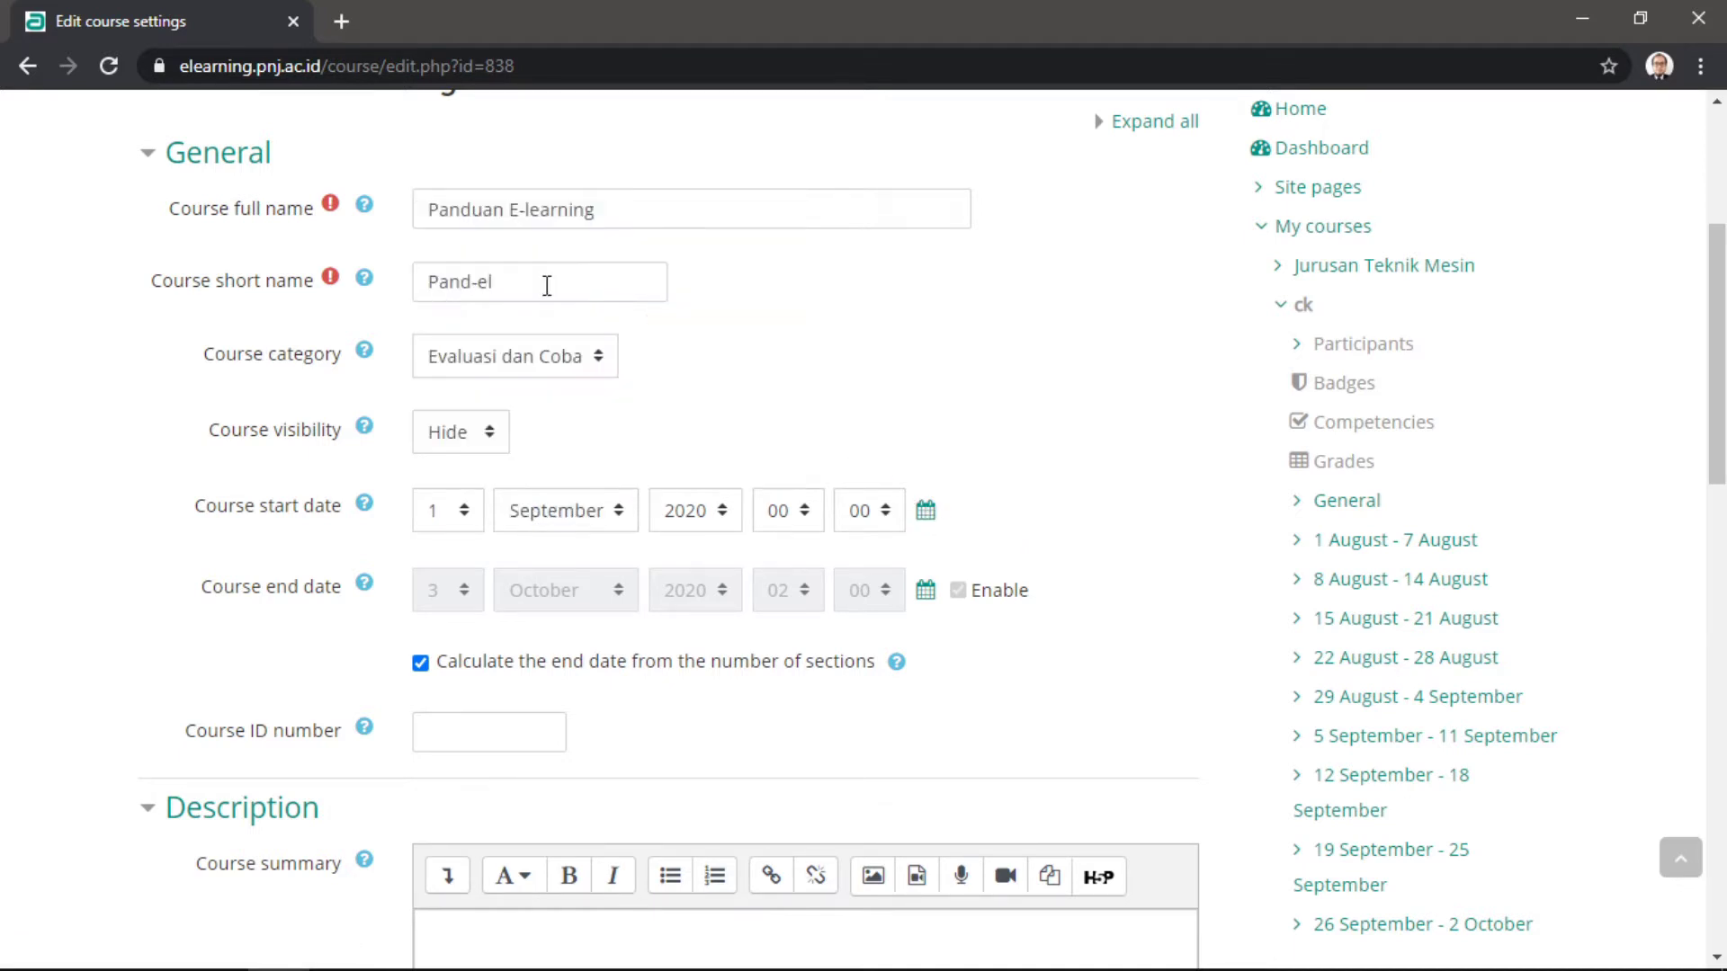
Turn off calculating the end date from the number of sections and set the course end date to 31 December 2020.
click(420, 662)
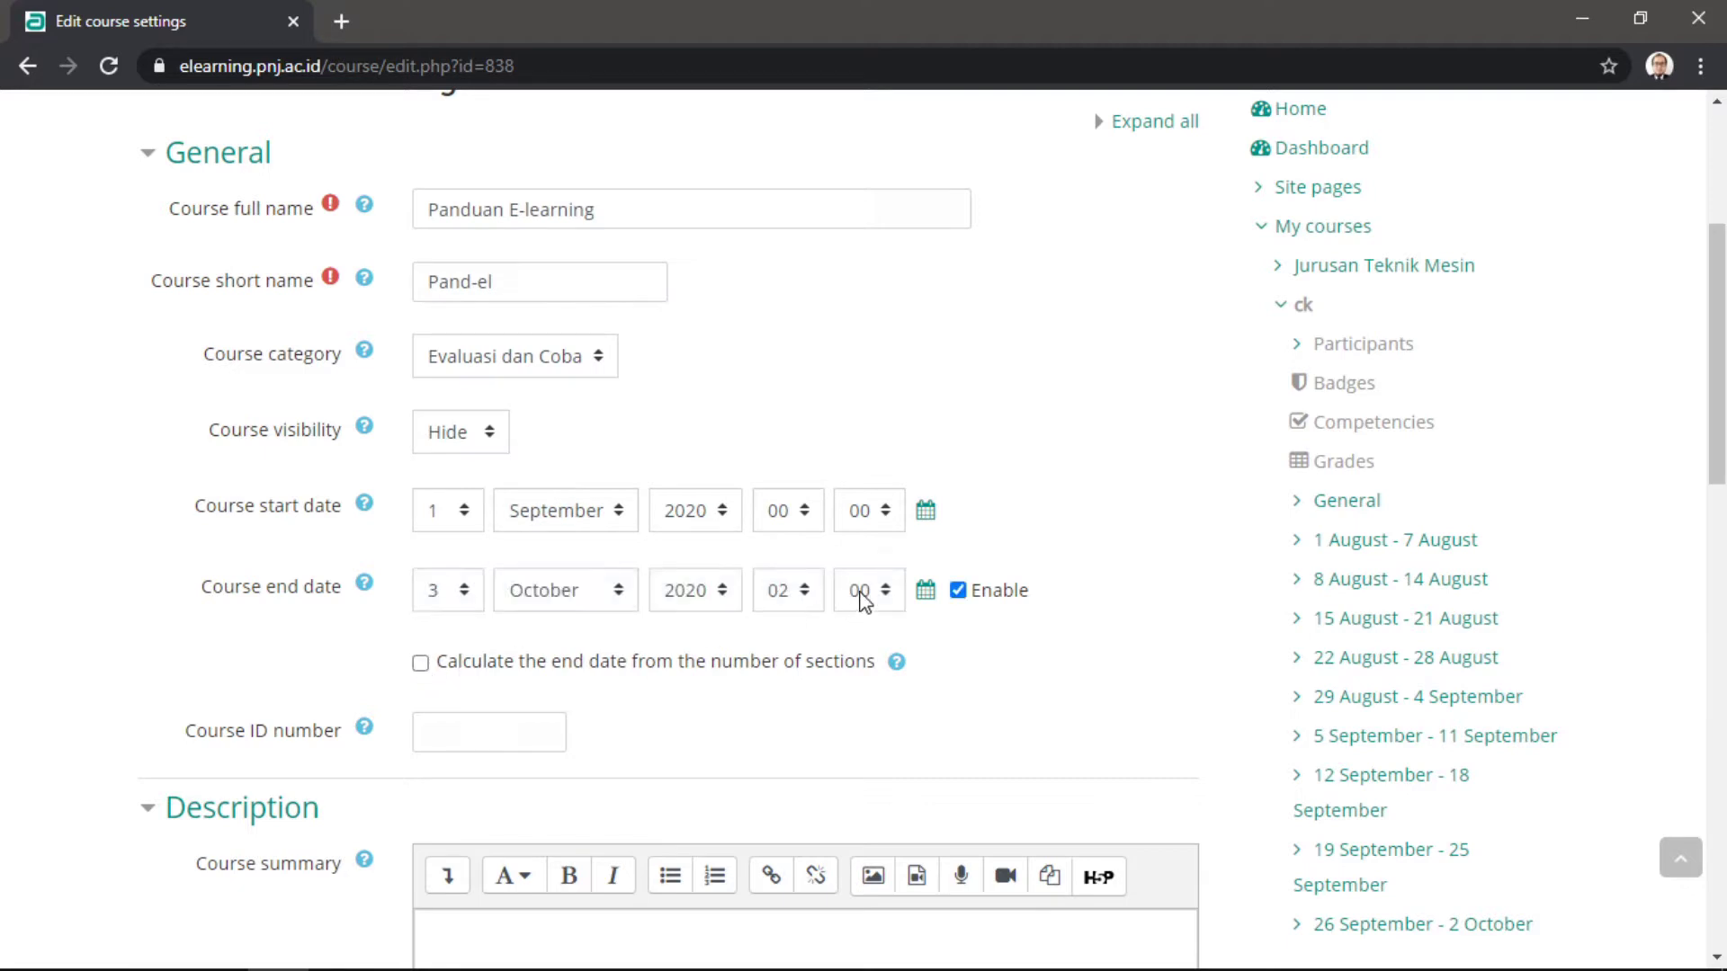
click(464, 601)
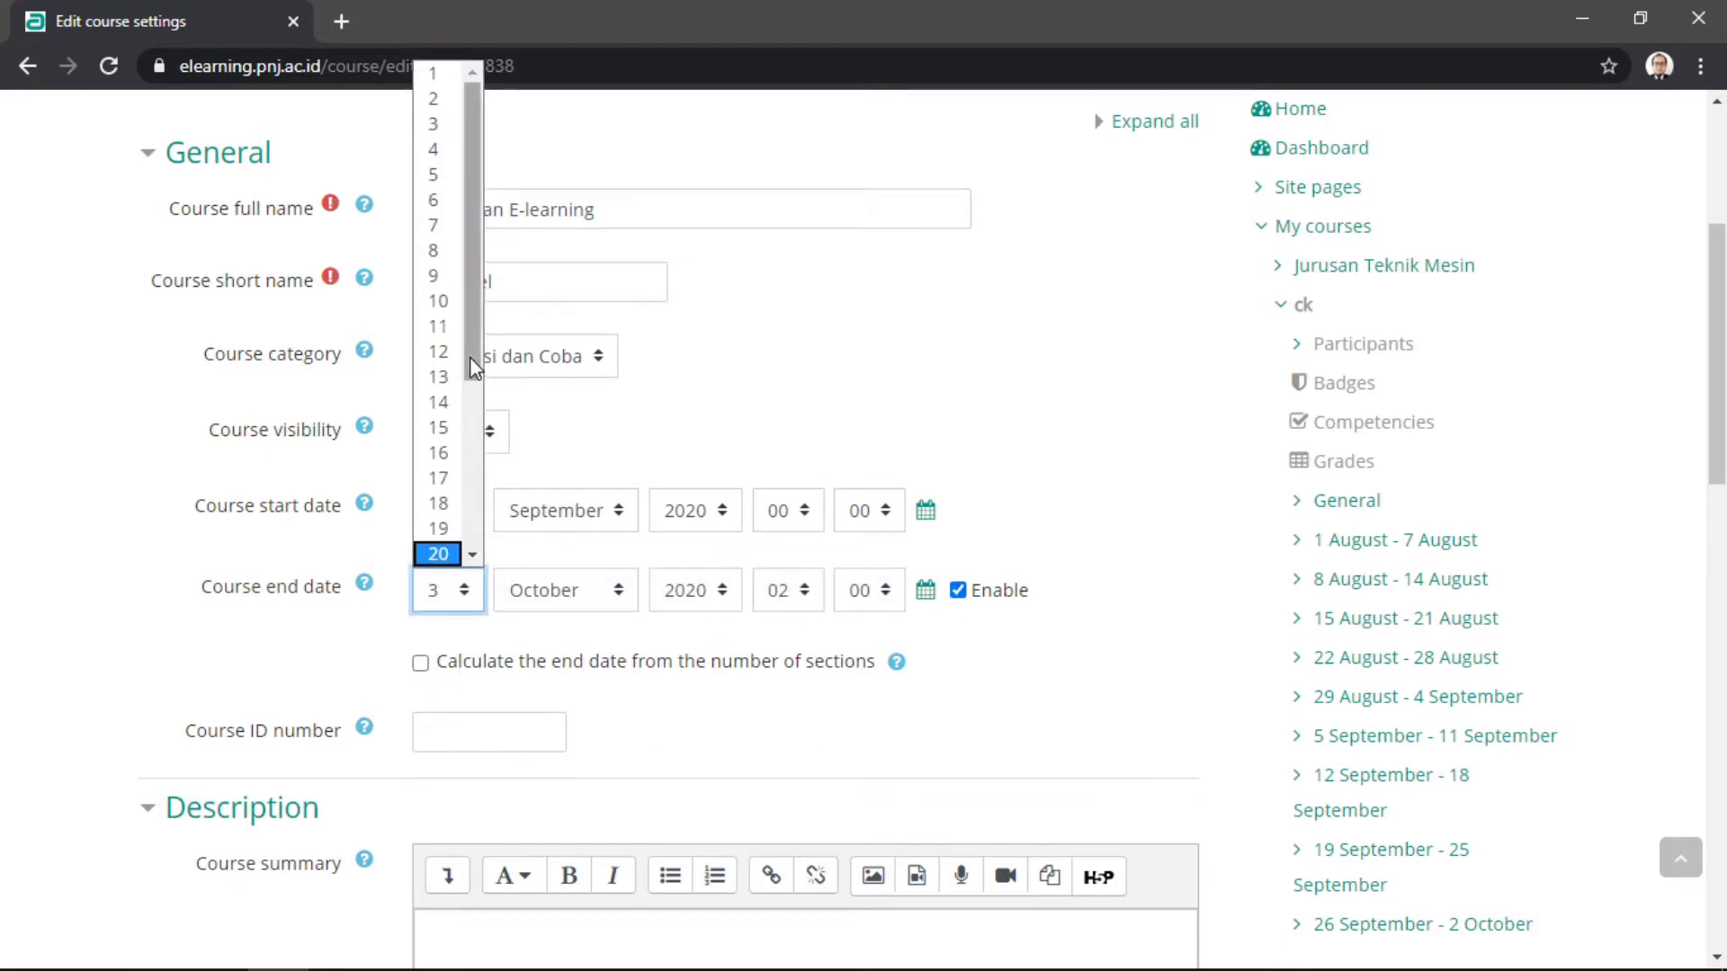
click(594, 592)
click(594, 592)
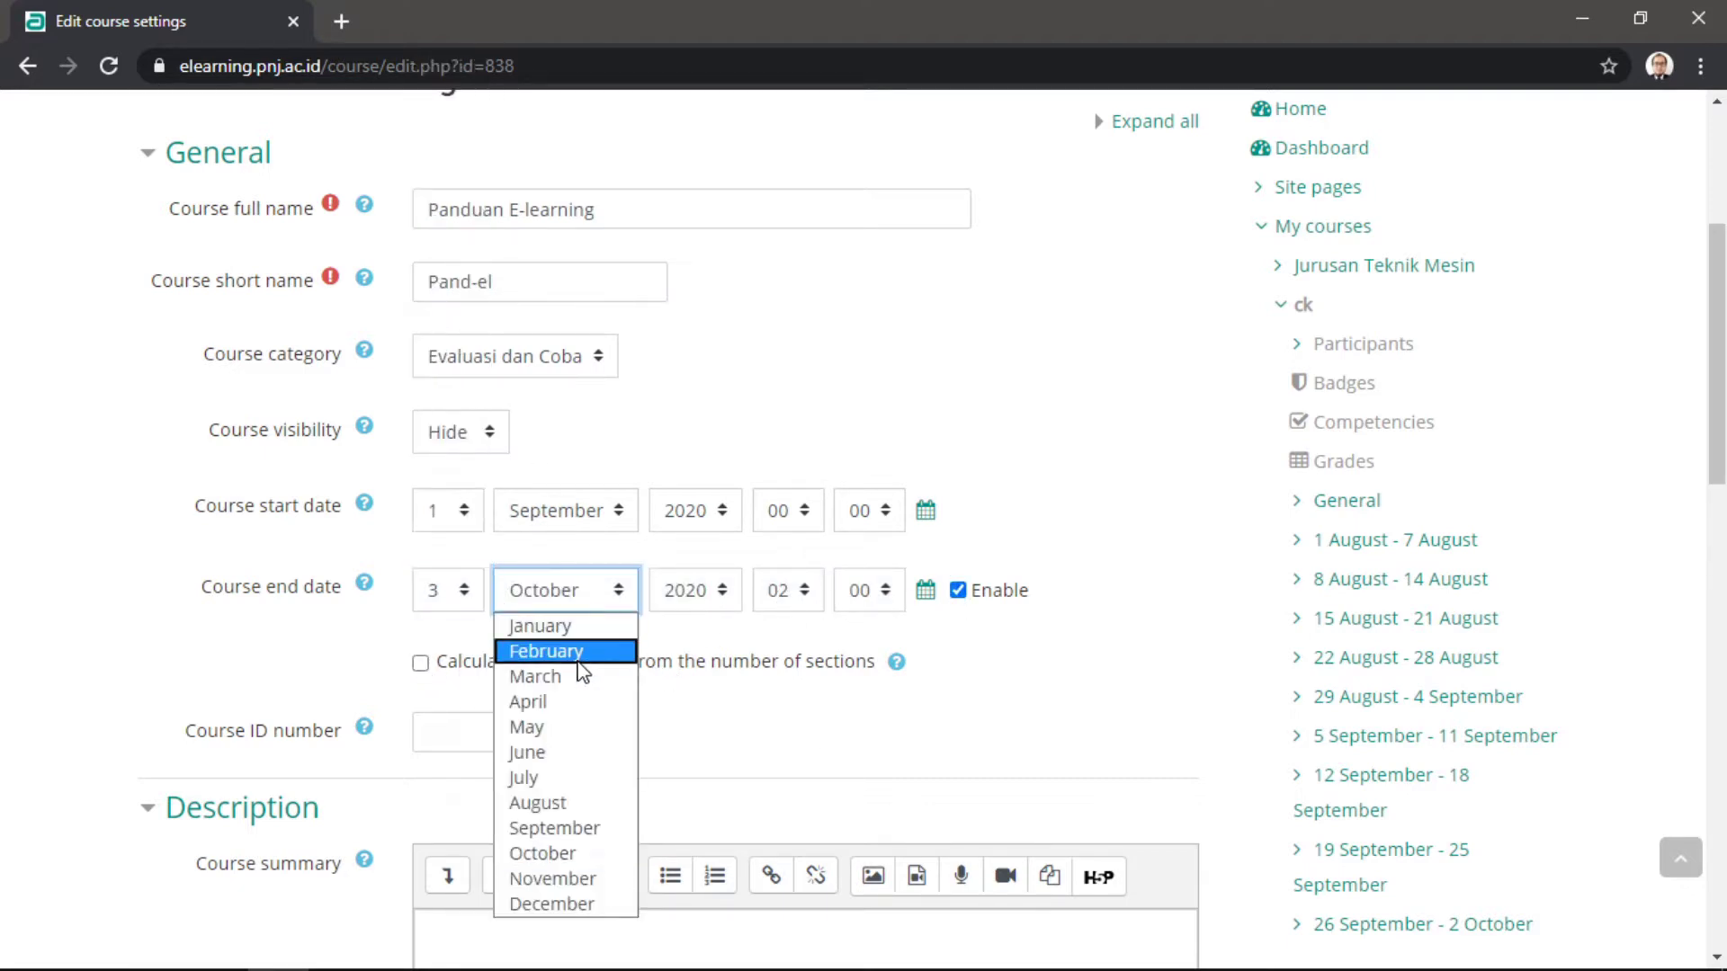
click(553, 903)
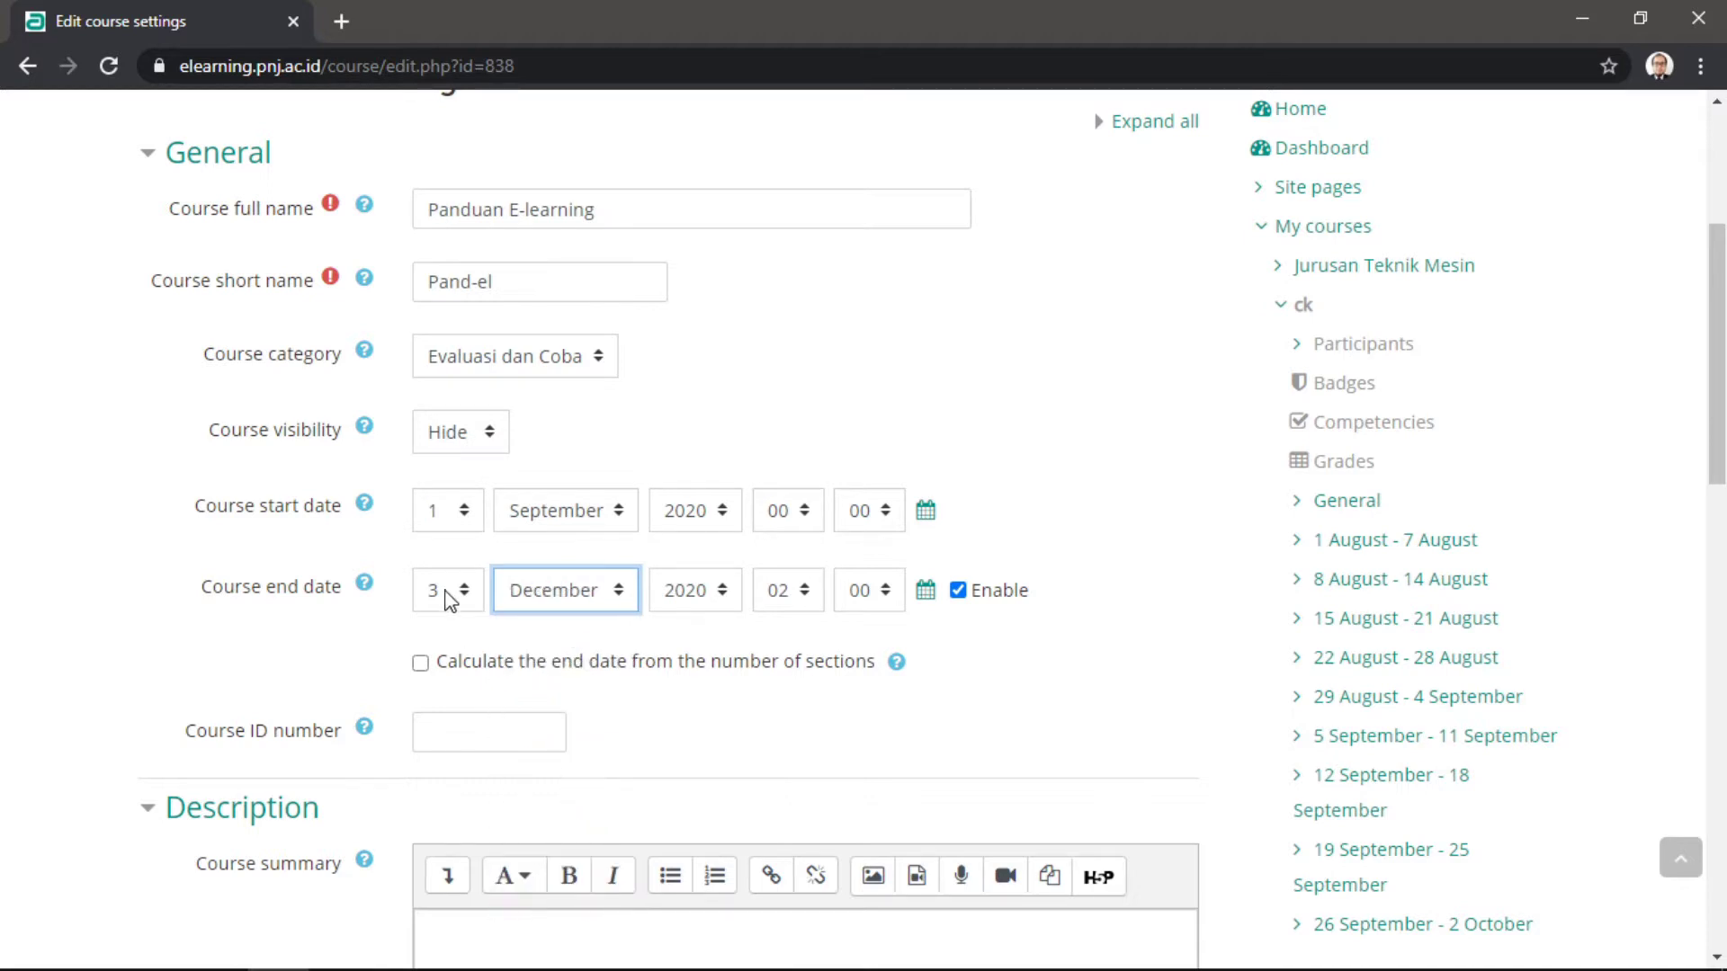
click(450, 601)
scroll(441, 377, down, 4)
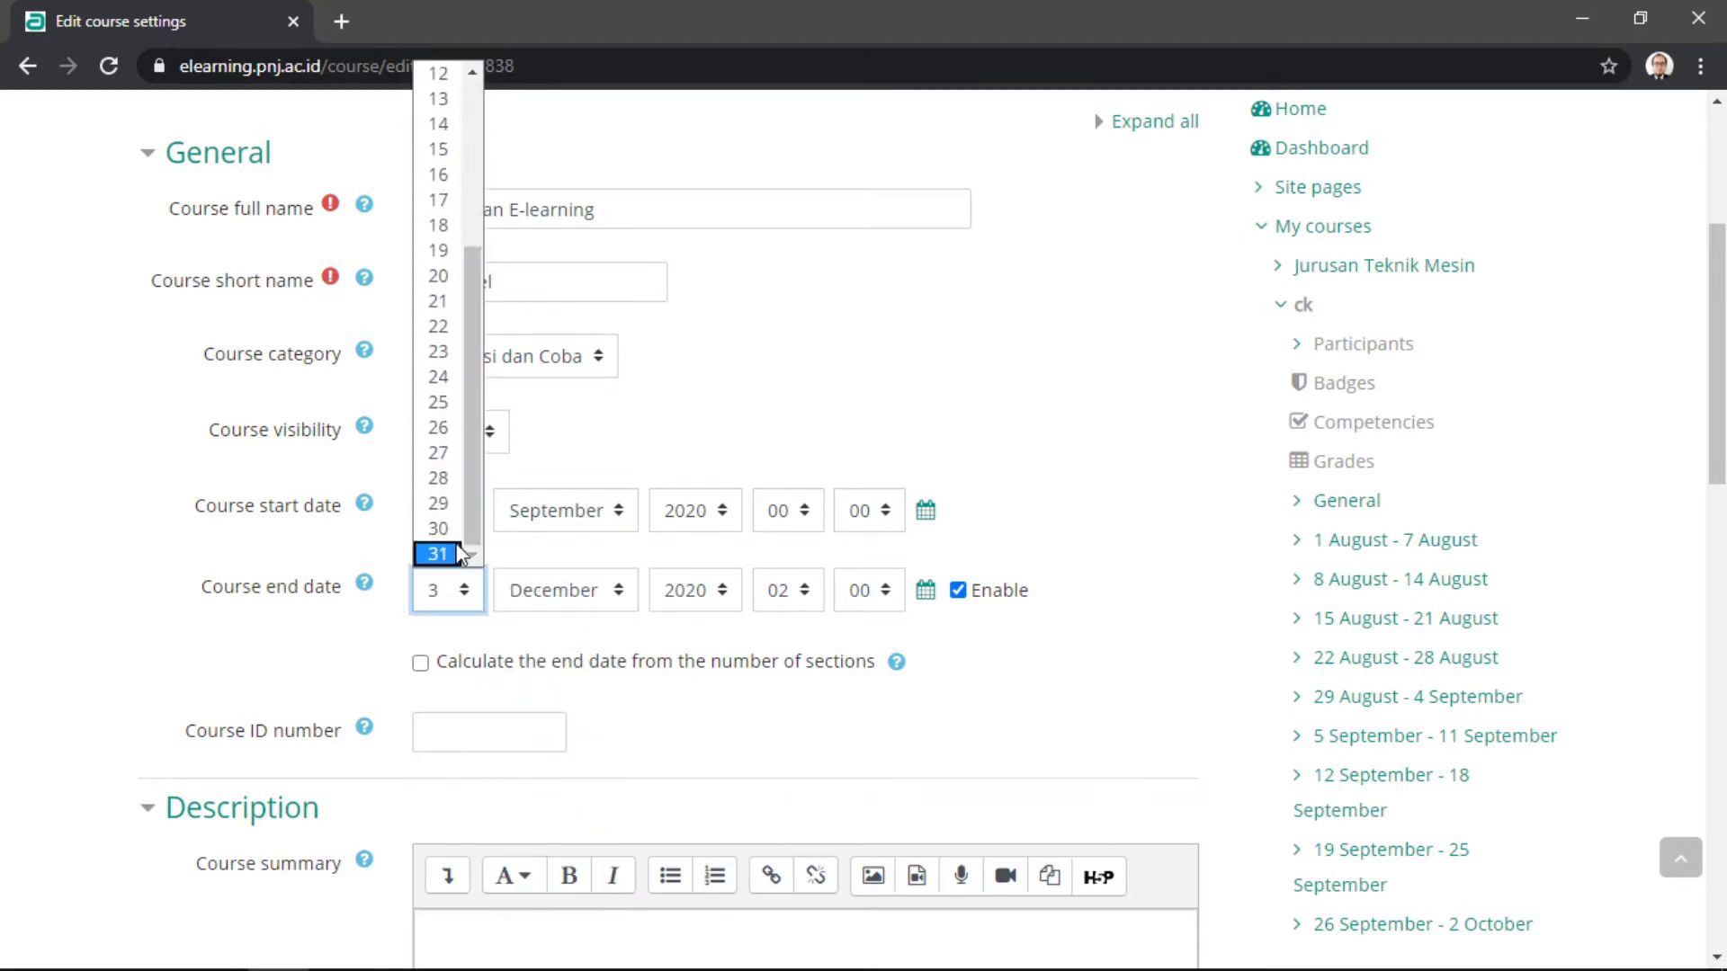
click(441, 554)
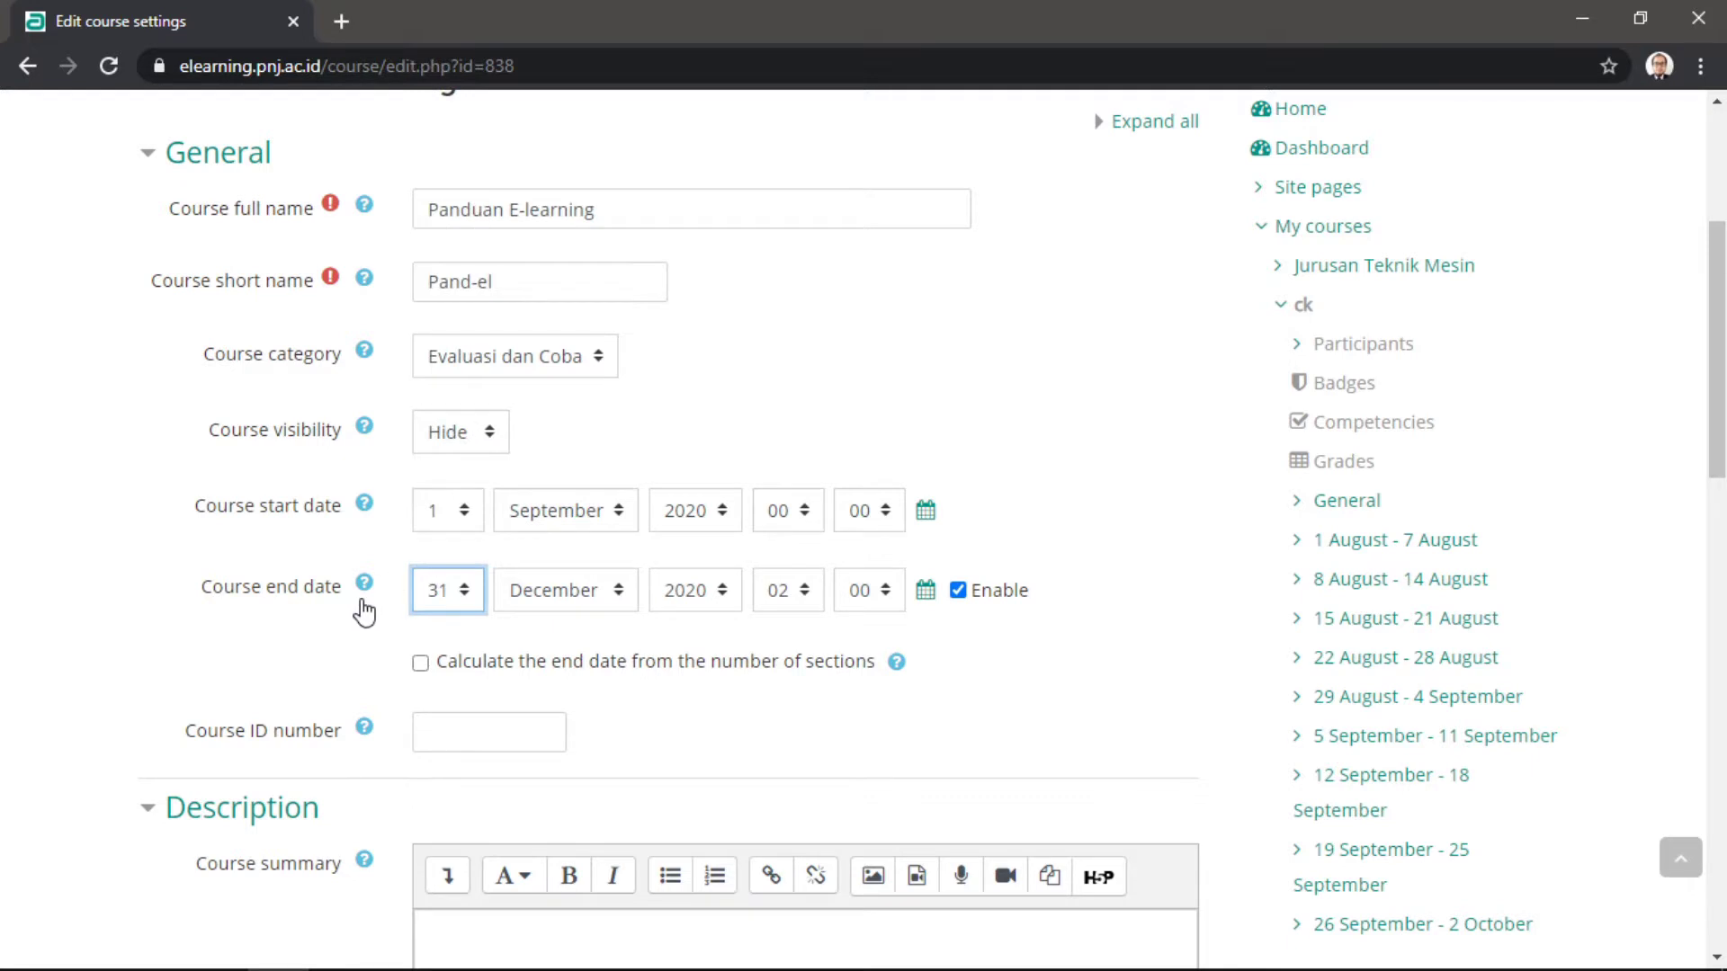
Enter PNJ001 as the course ID number.
scroll(362, 605, down, 1)
click(520, 616)
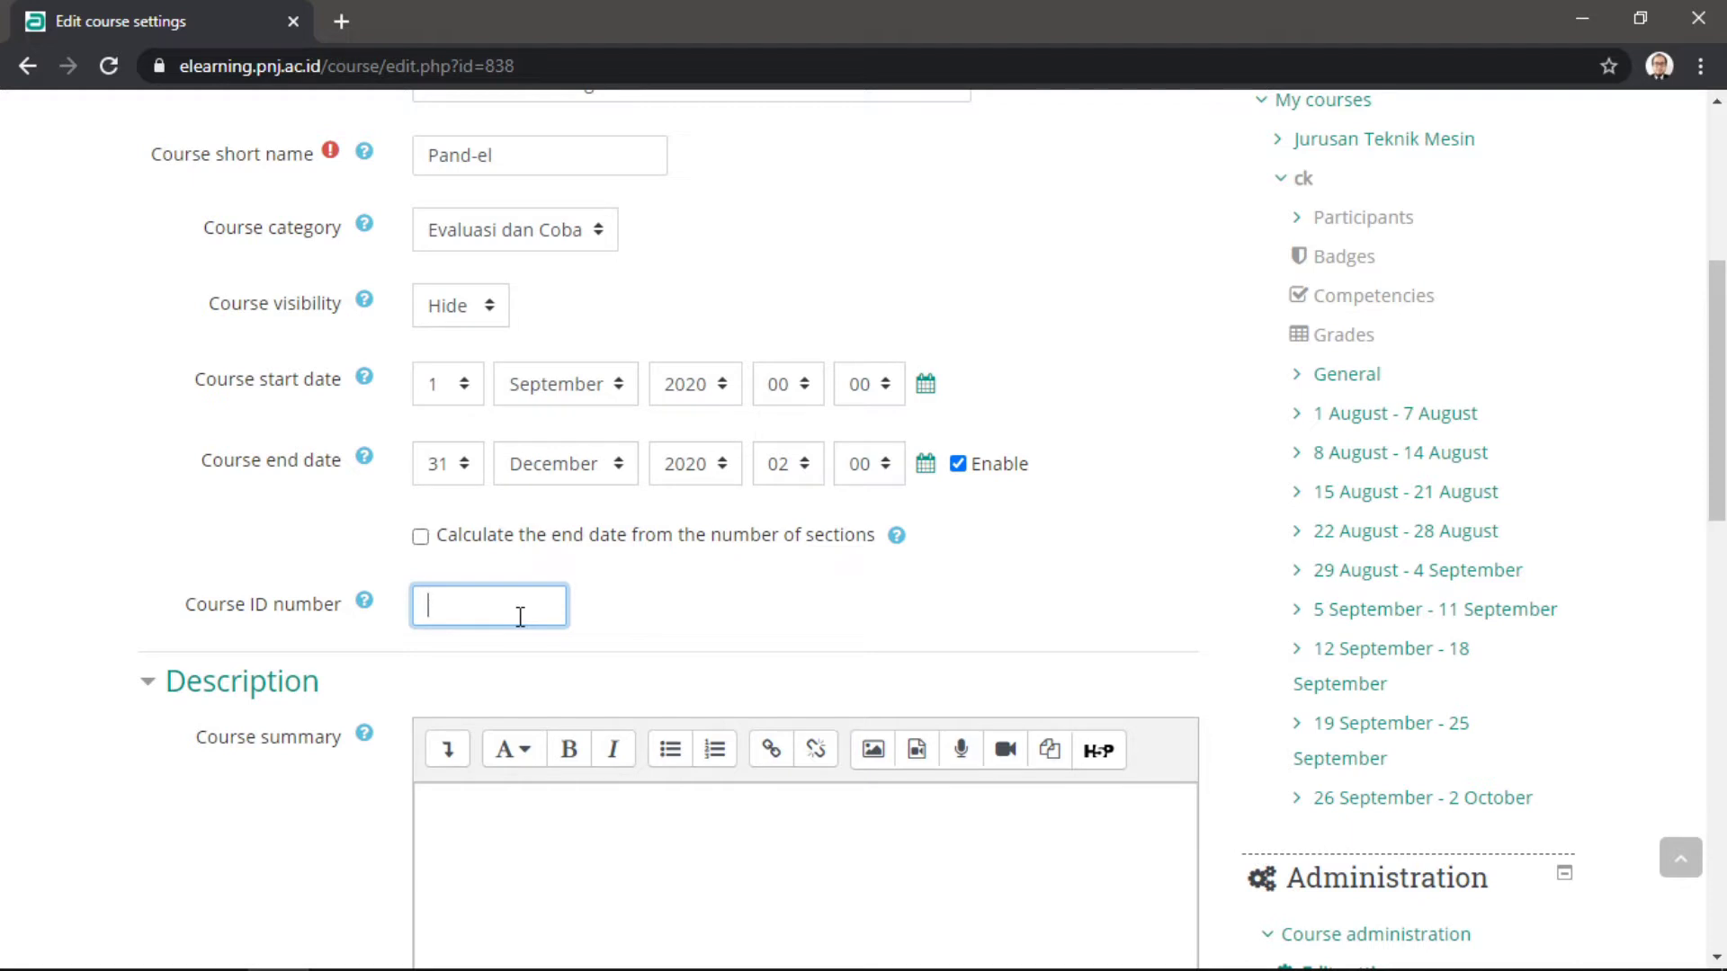
text(PM)
text(N)
text(J00)
text(1)
click(660, 633)
Paste the prepared introduction and numbered topic list for "Kuliah Pengantar E-learning" into the course summary.
scroll(660, 633, down, 3)
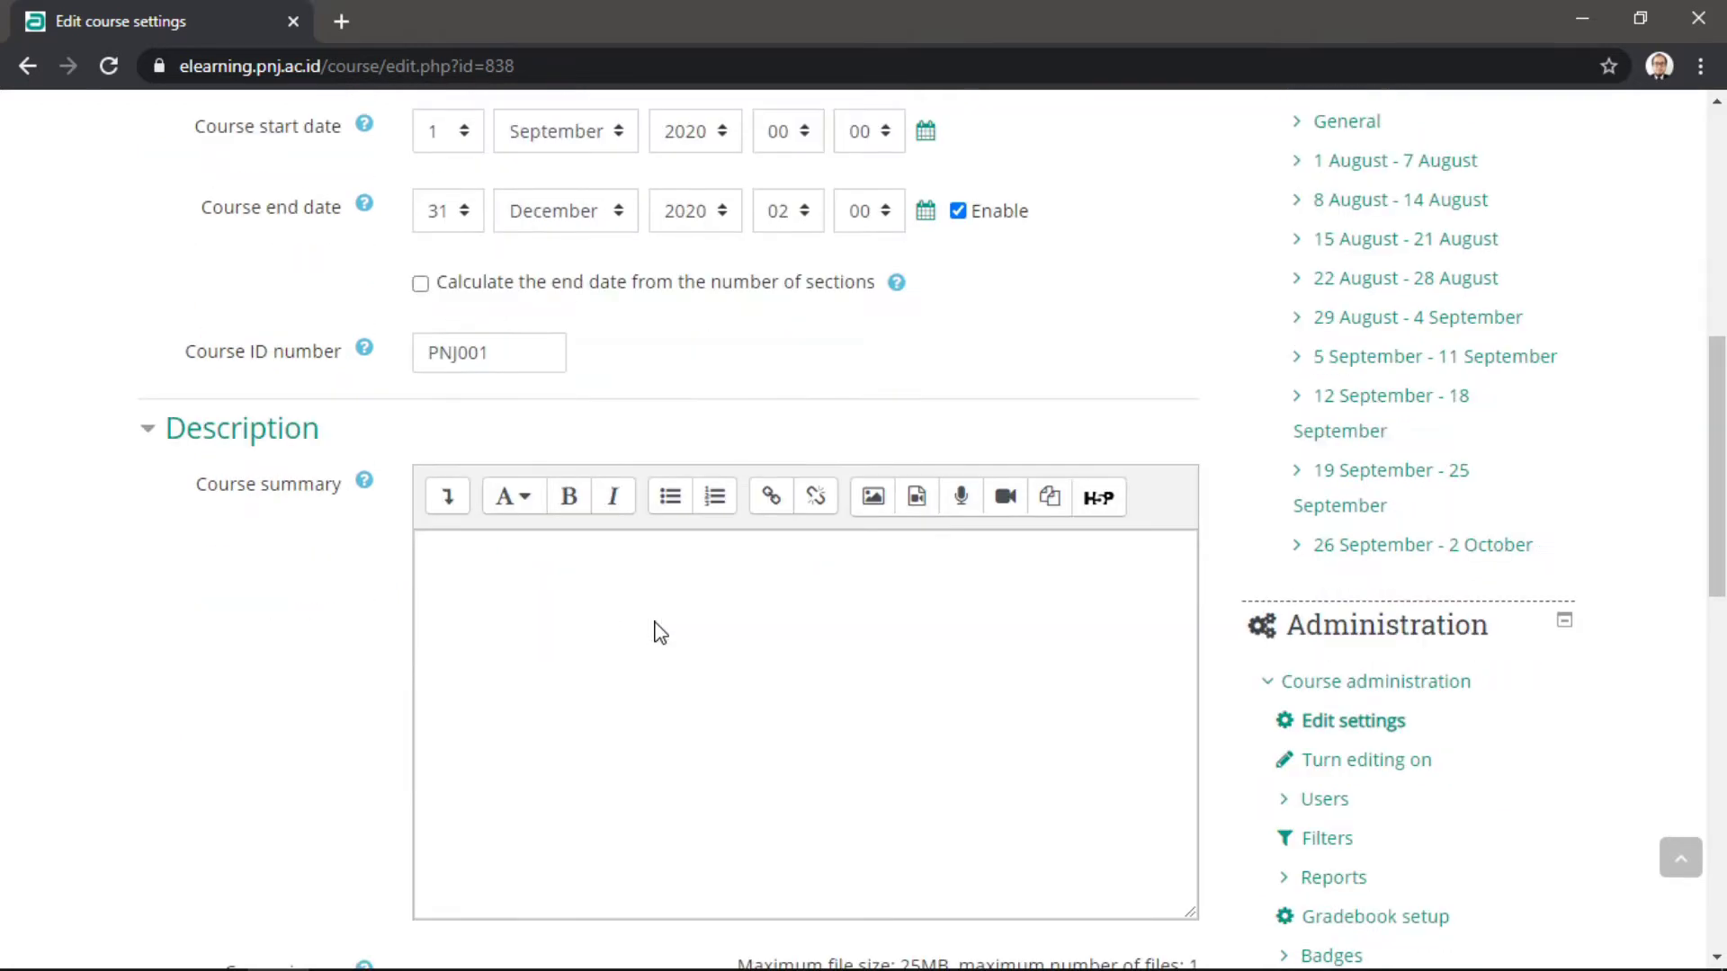
click(656, 621)
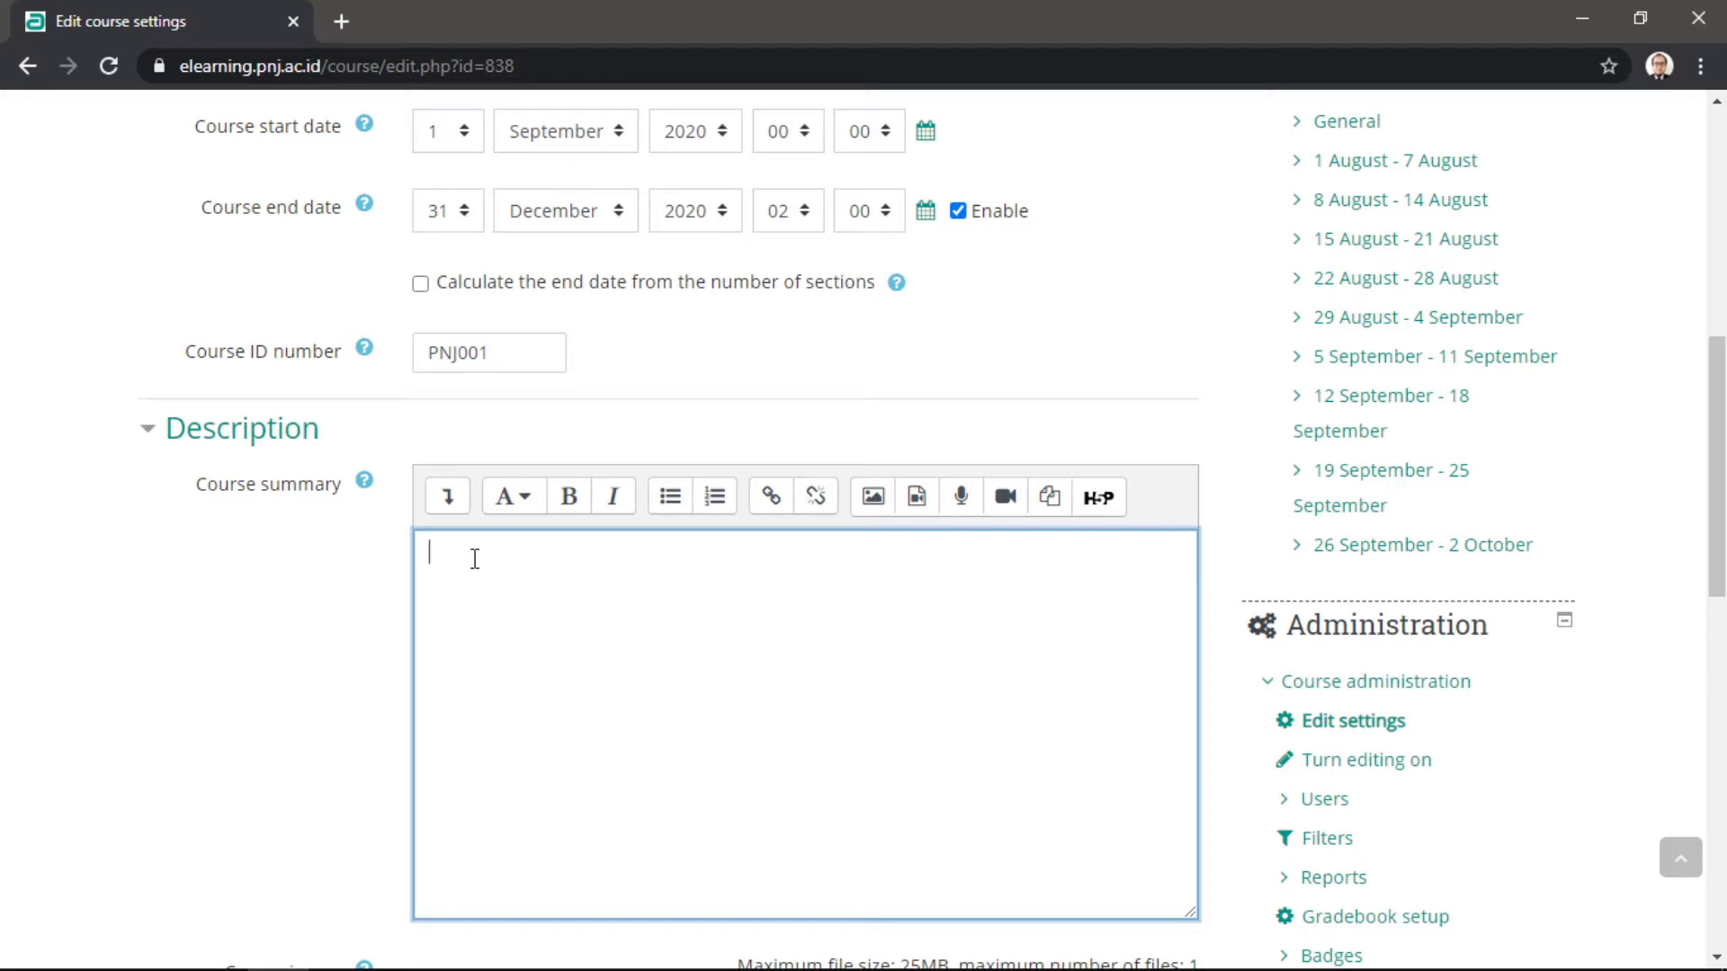
key(ctrl+v)
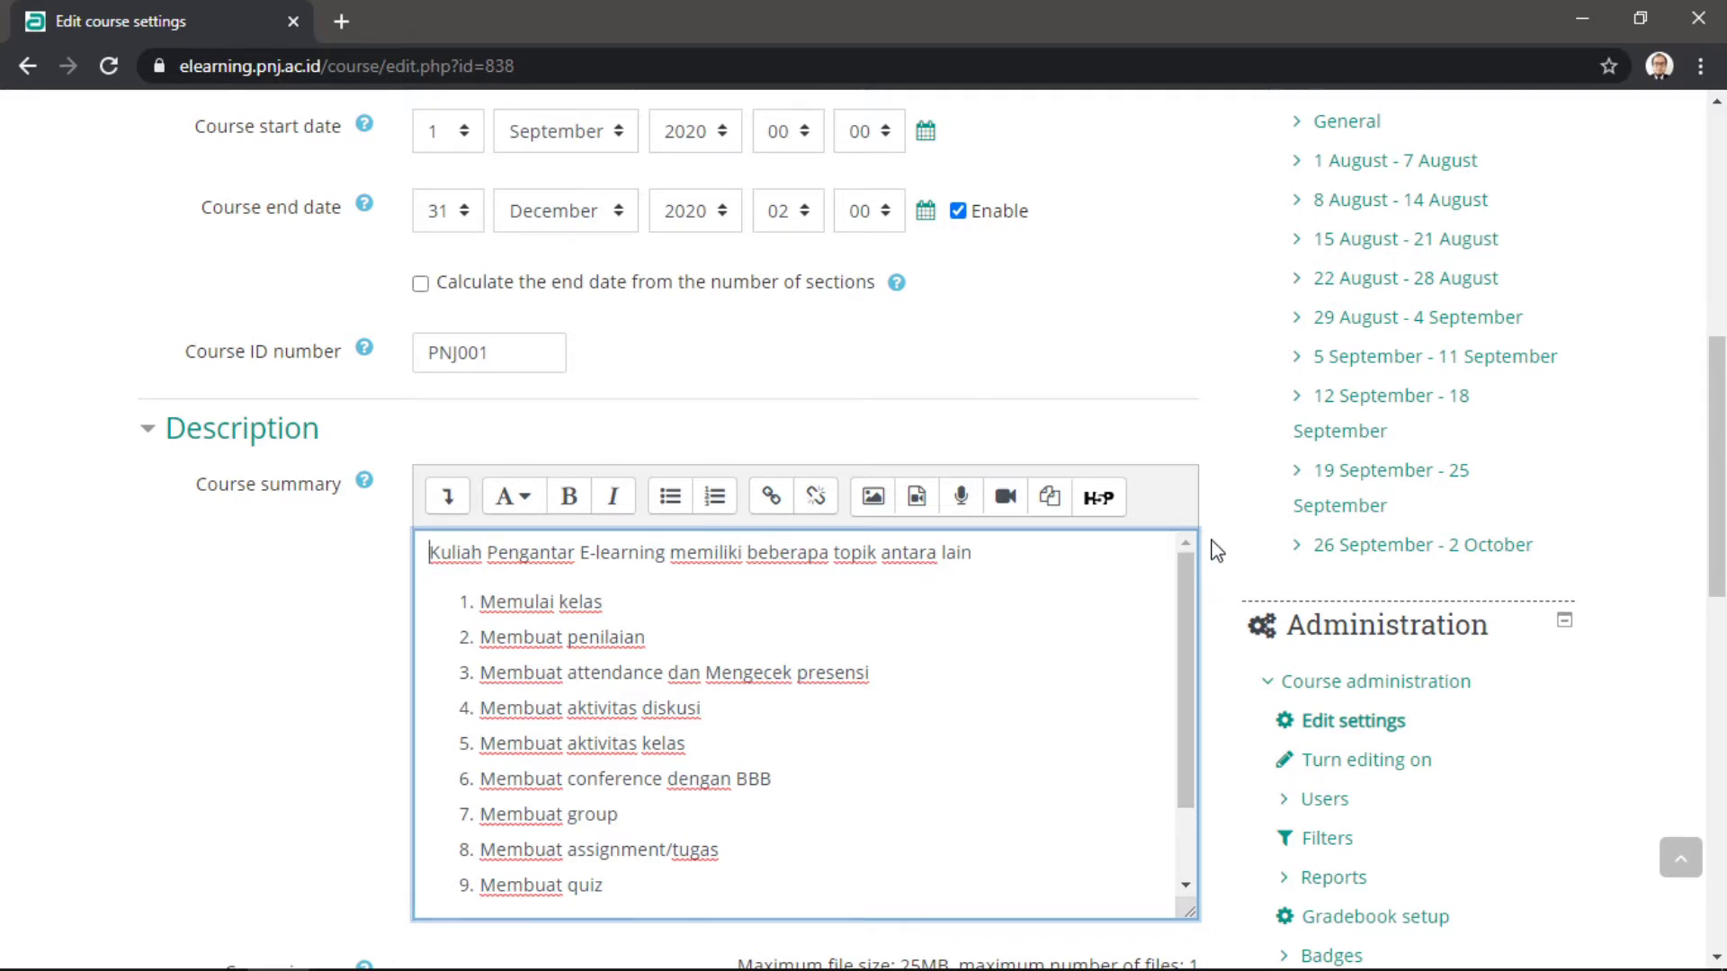
Expand the Course format and Appearance sections and examine their settings, including the force language options.
scroll(1216, 549, down, 3)
scroll(1216, 549, down, 12)
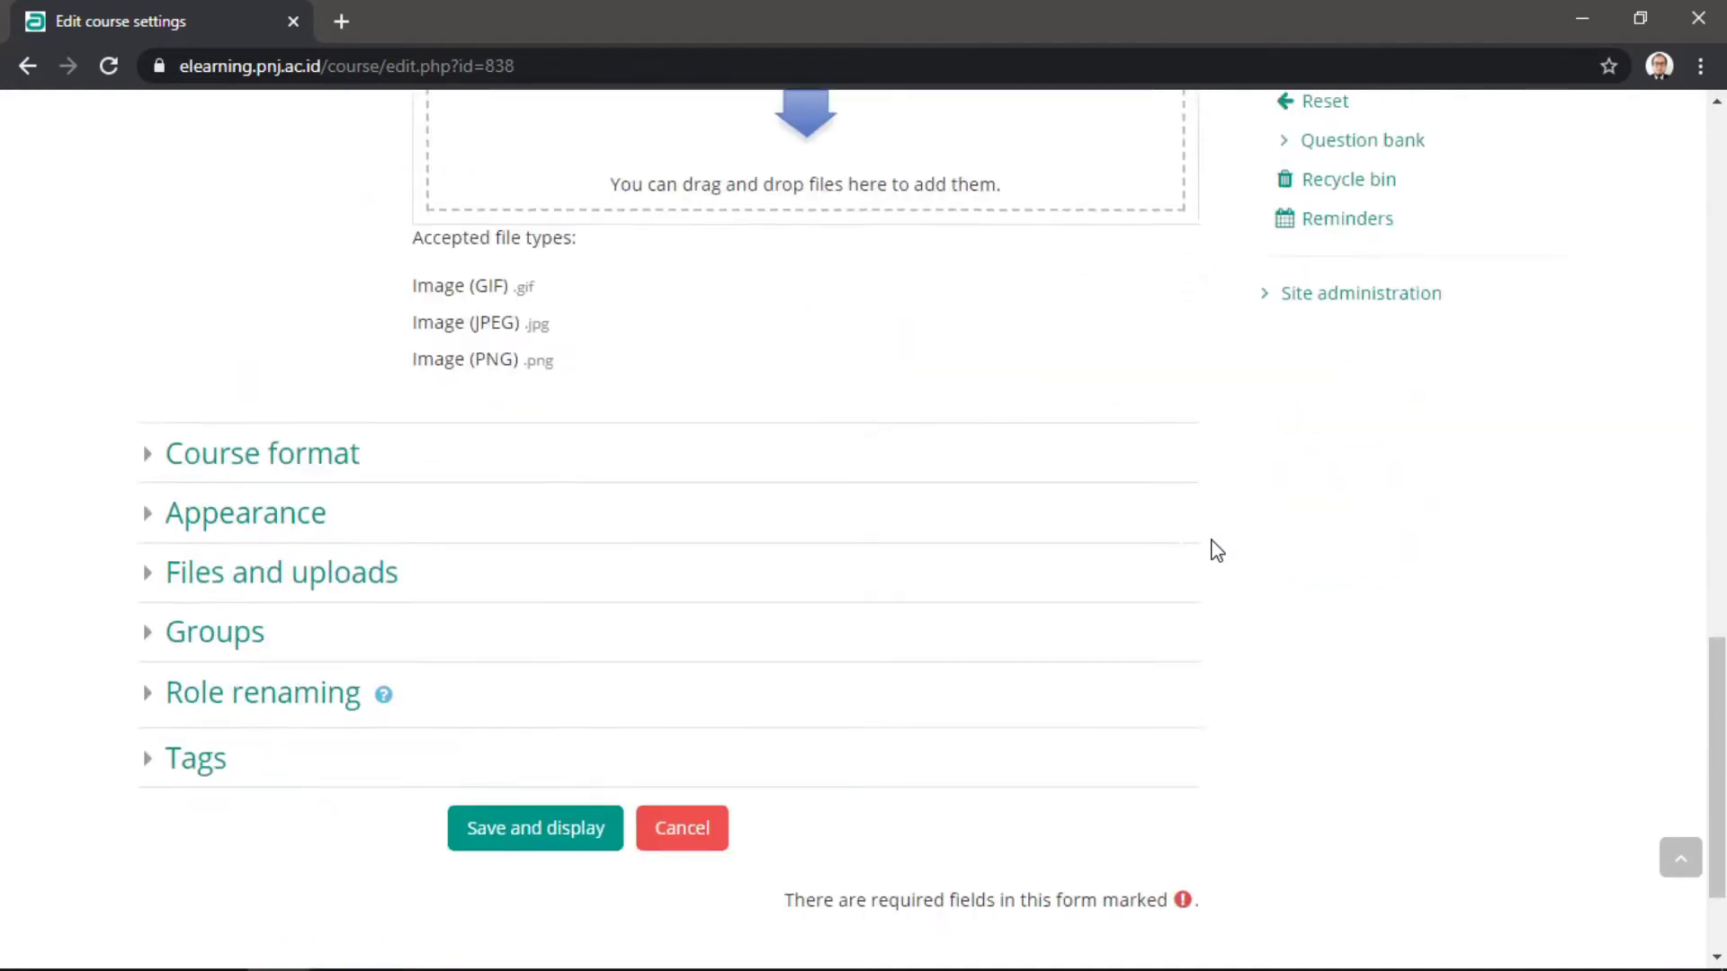
click(284, 344)
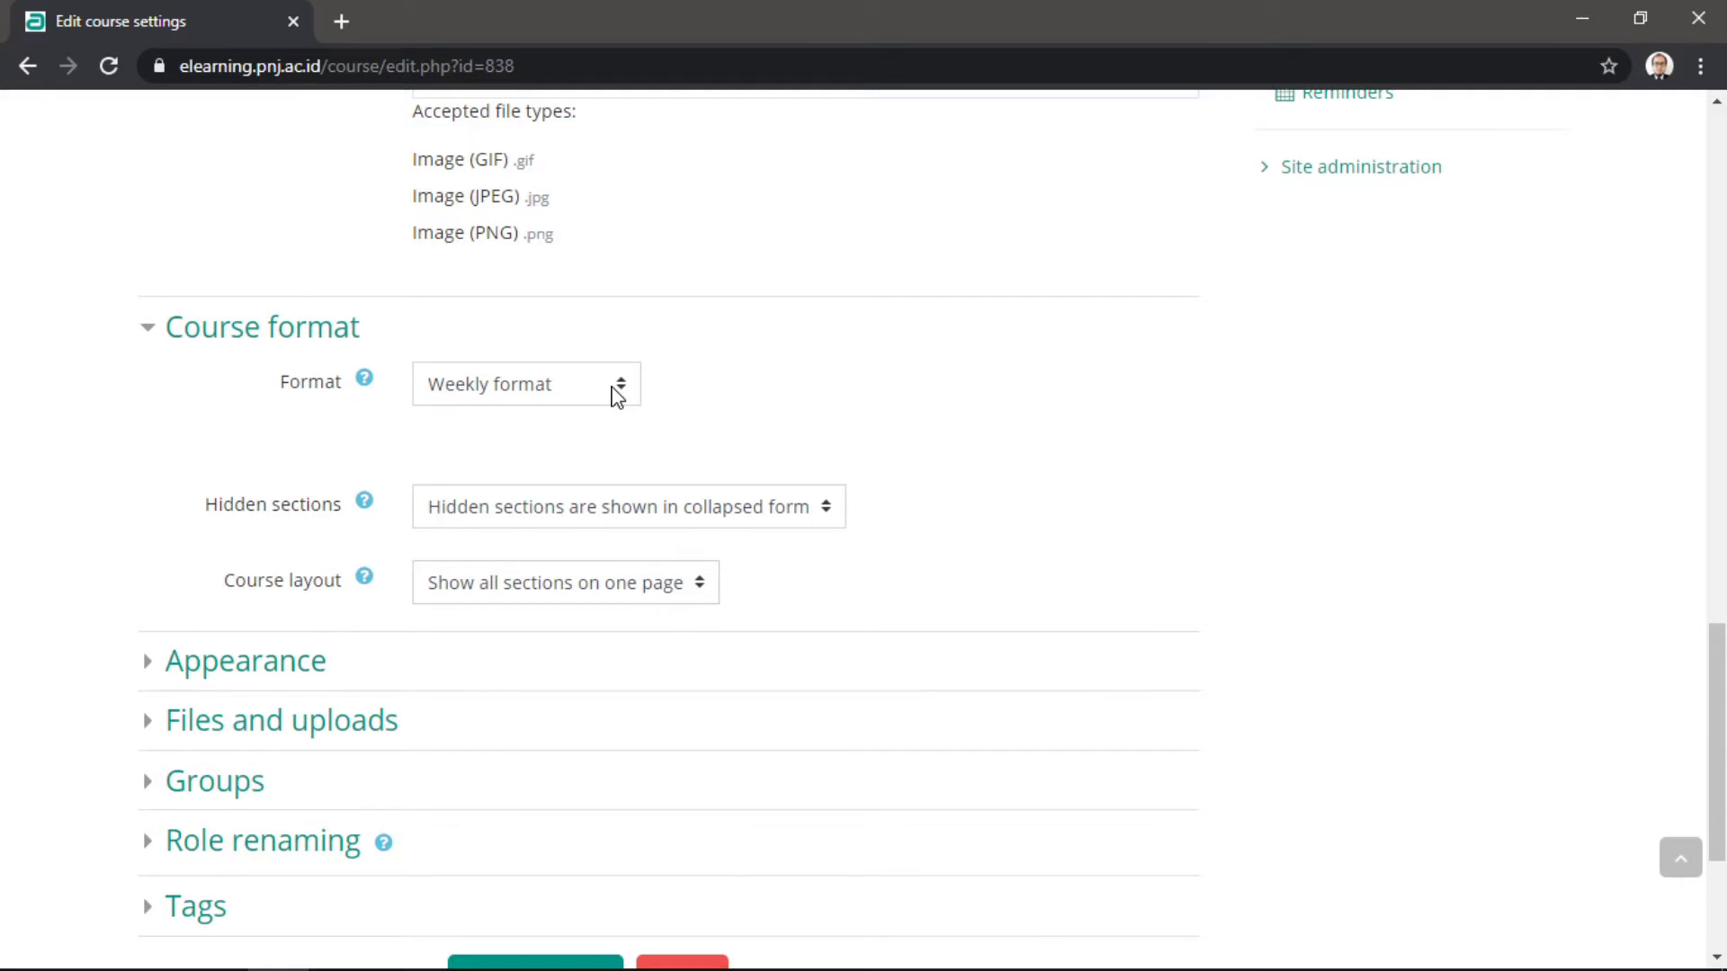
click(208, 670)
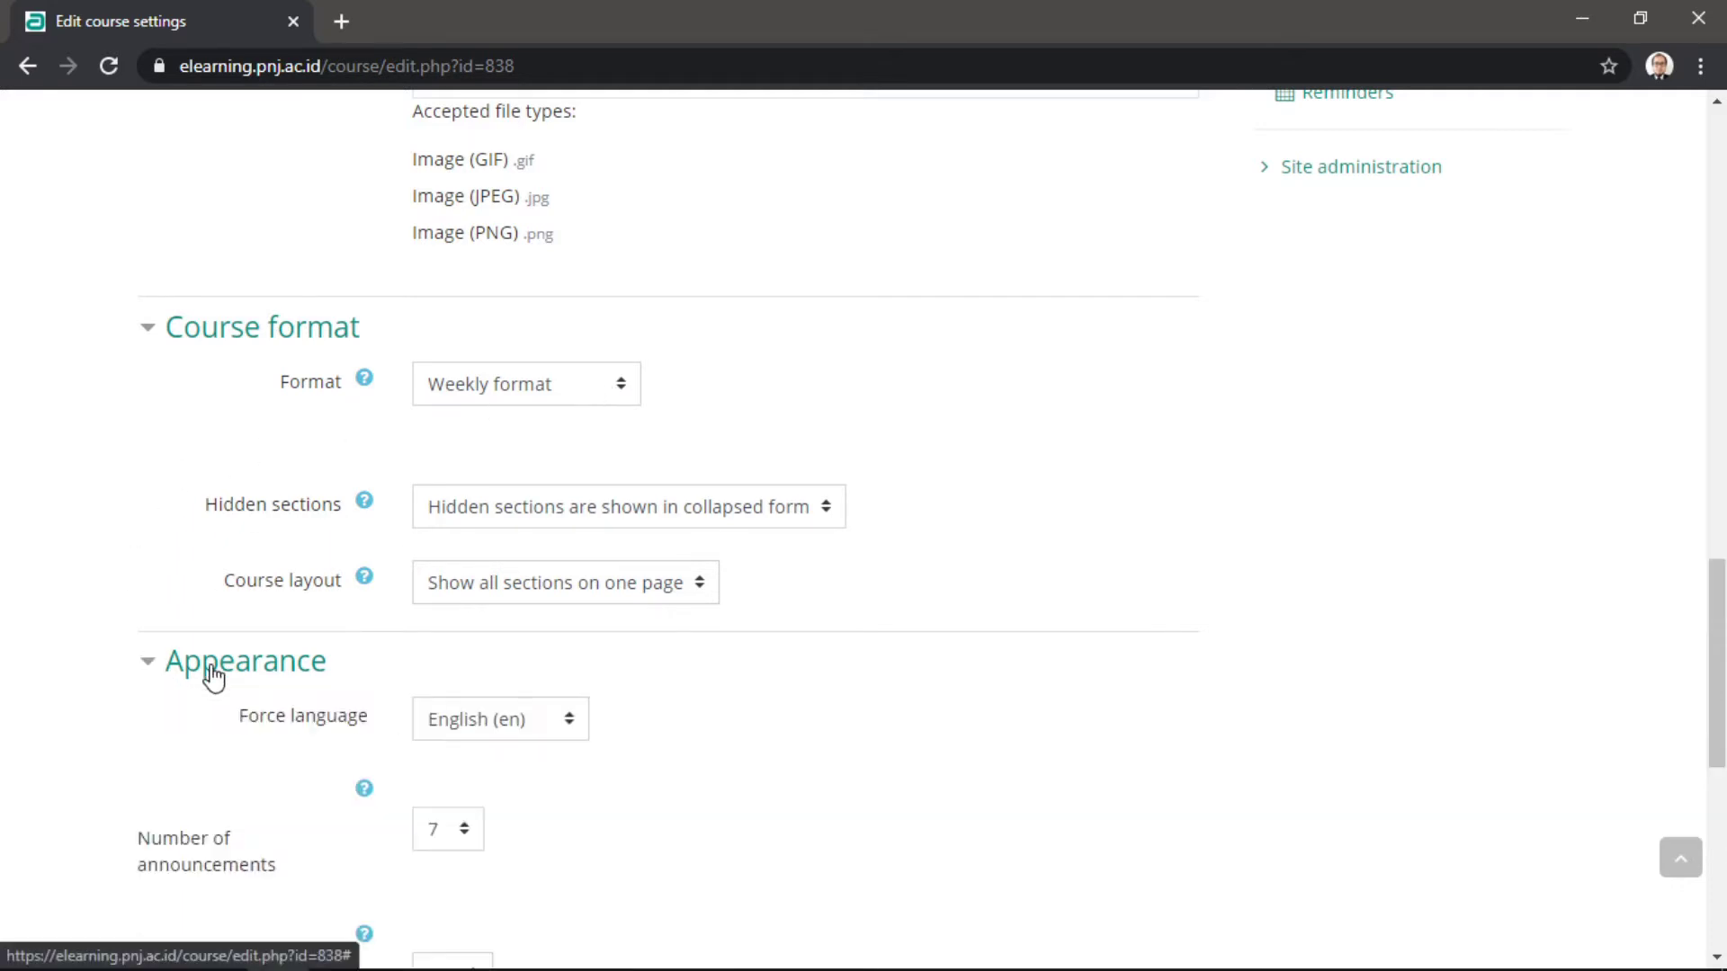
scroll(208, 681, down, 1)
scroll(208, 681, down, 1)
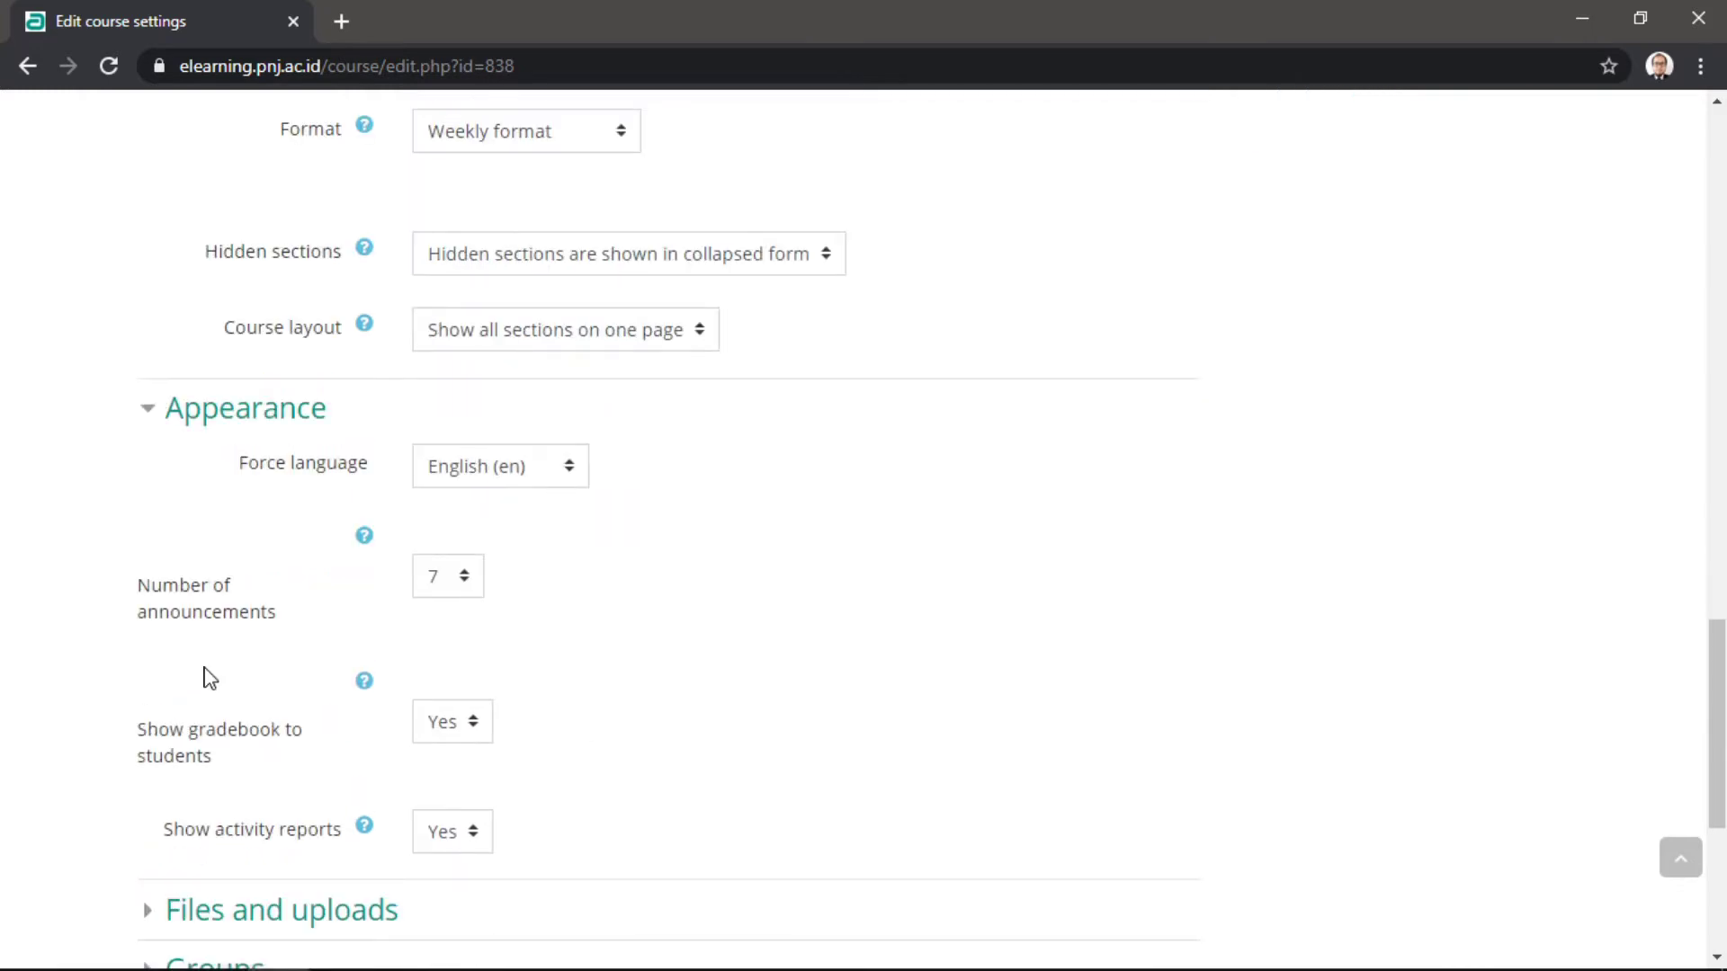
scroll(208, 679, down, 1)
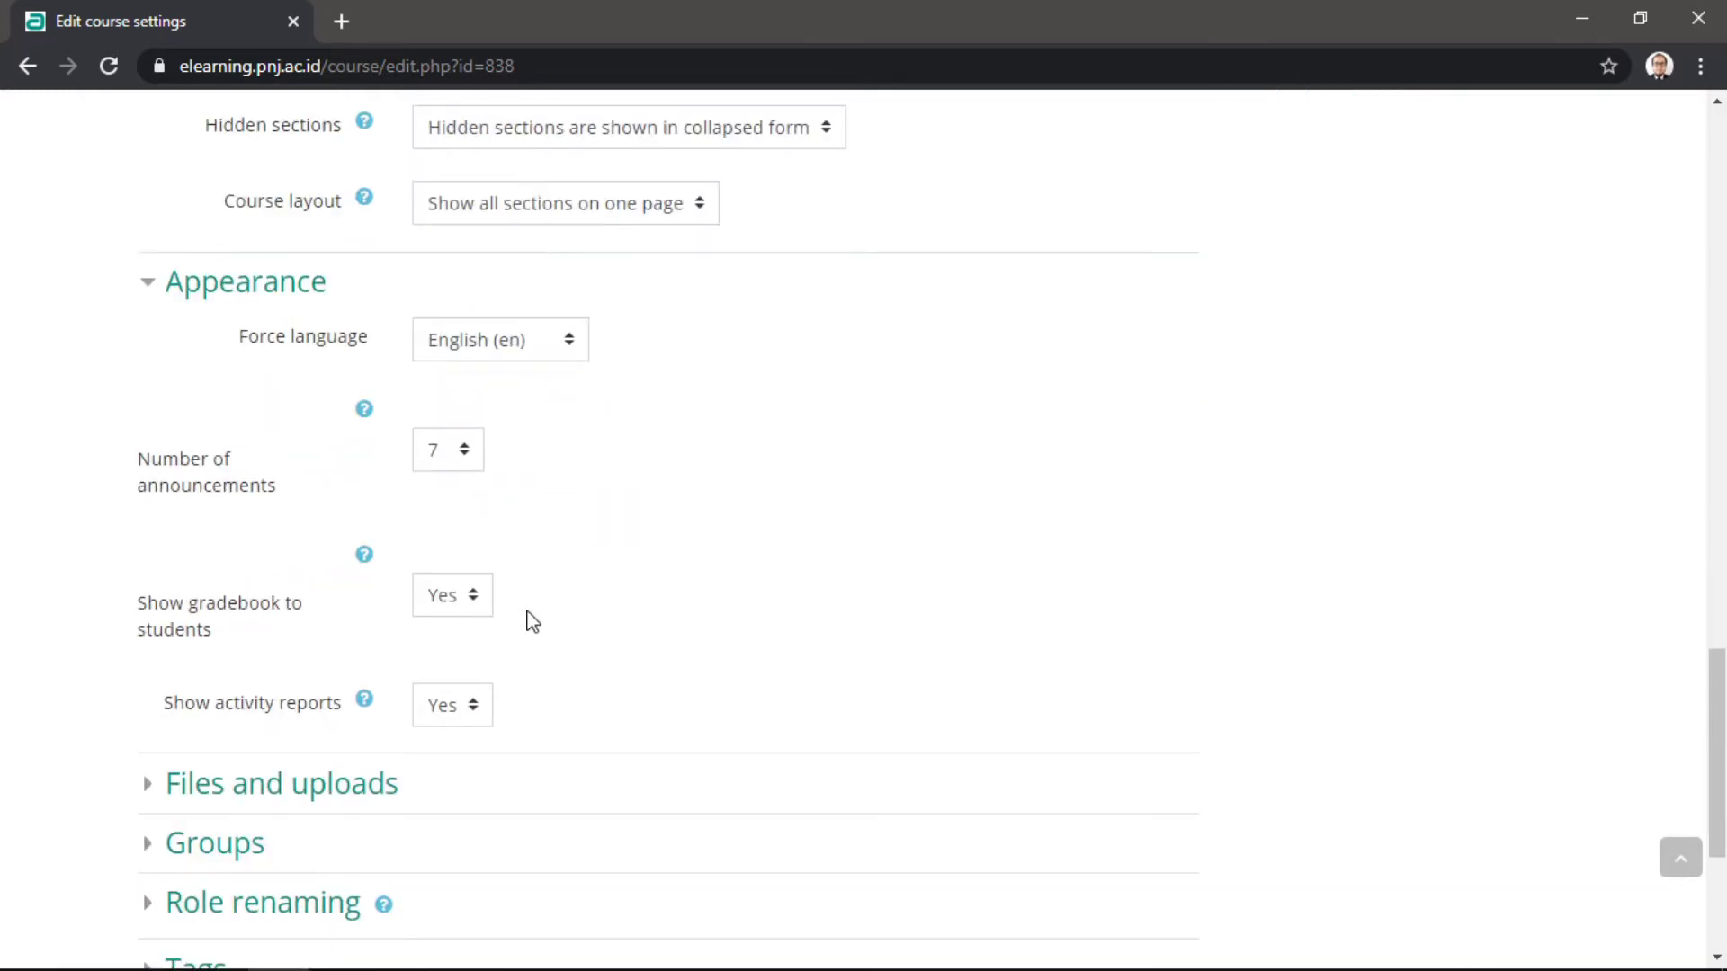
click(550, 345)
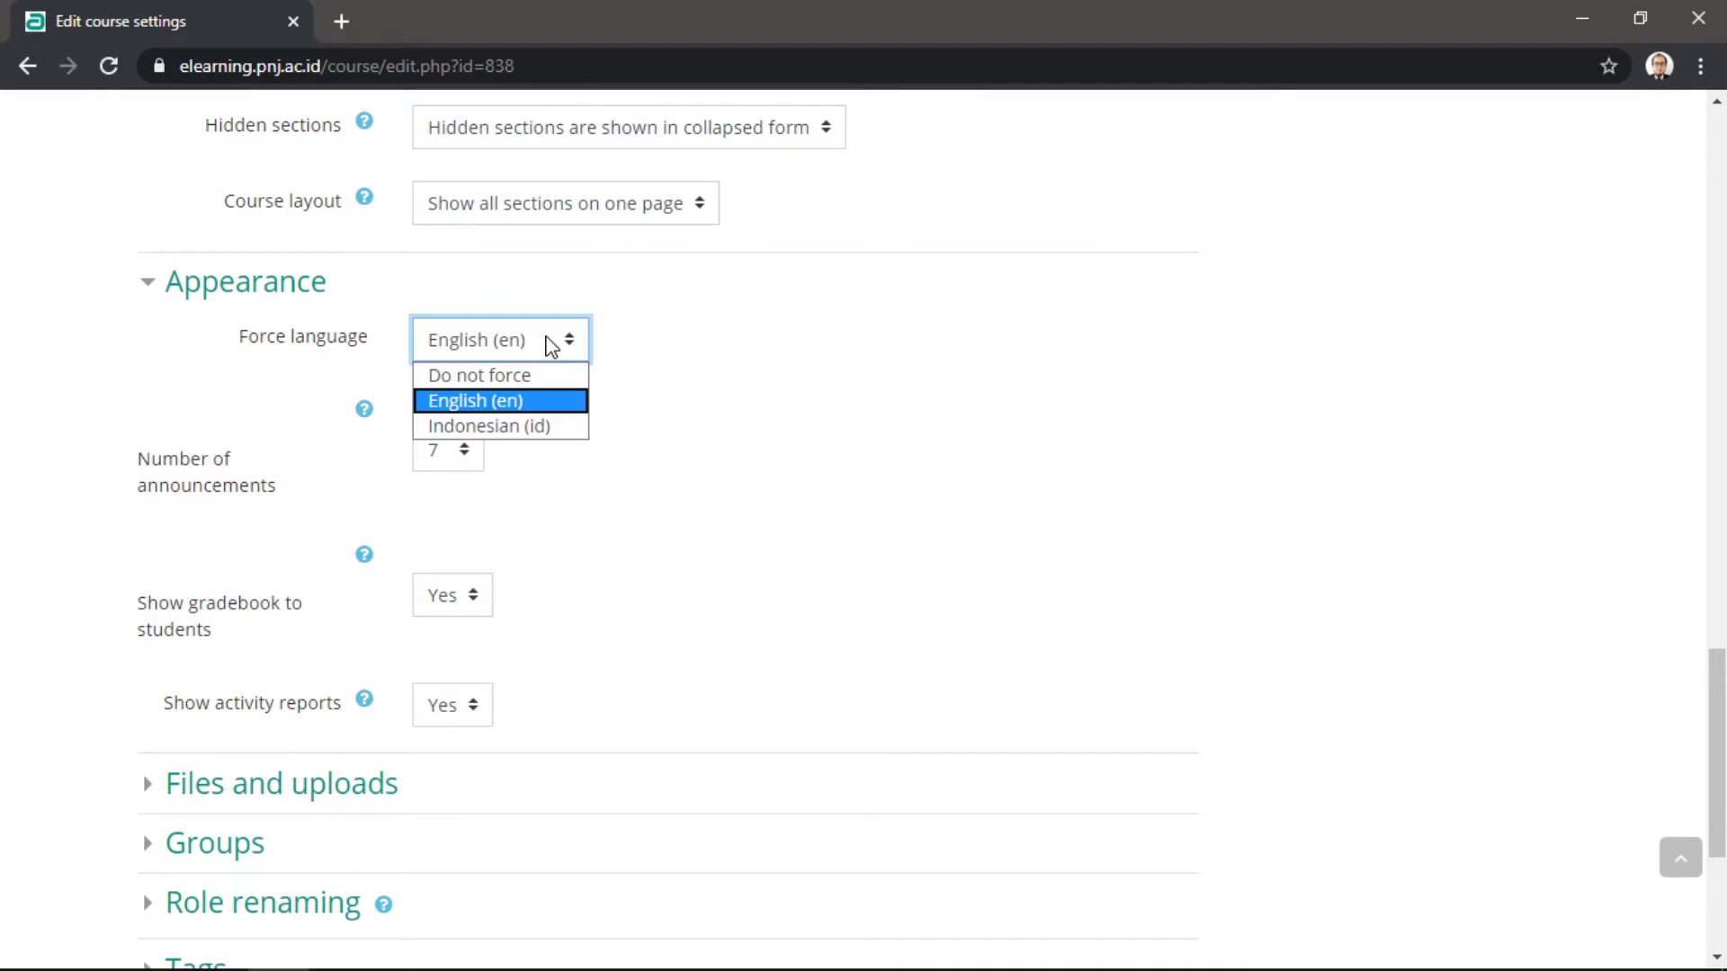
click(551, 345)
scroll(772, 570, down, 2)
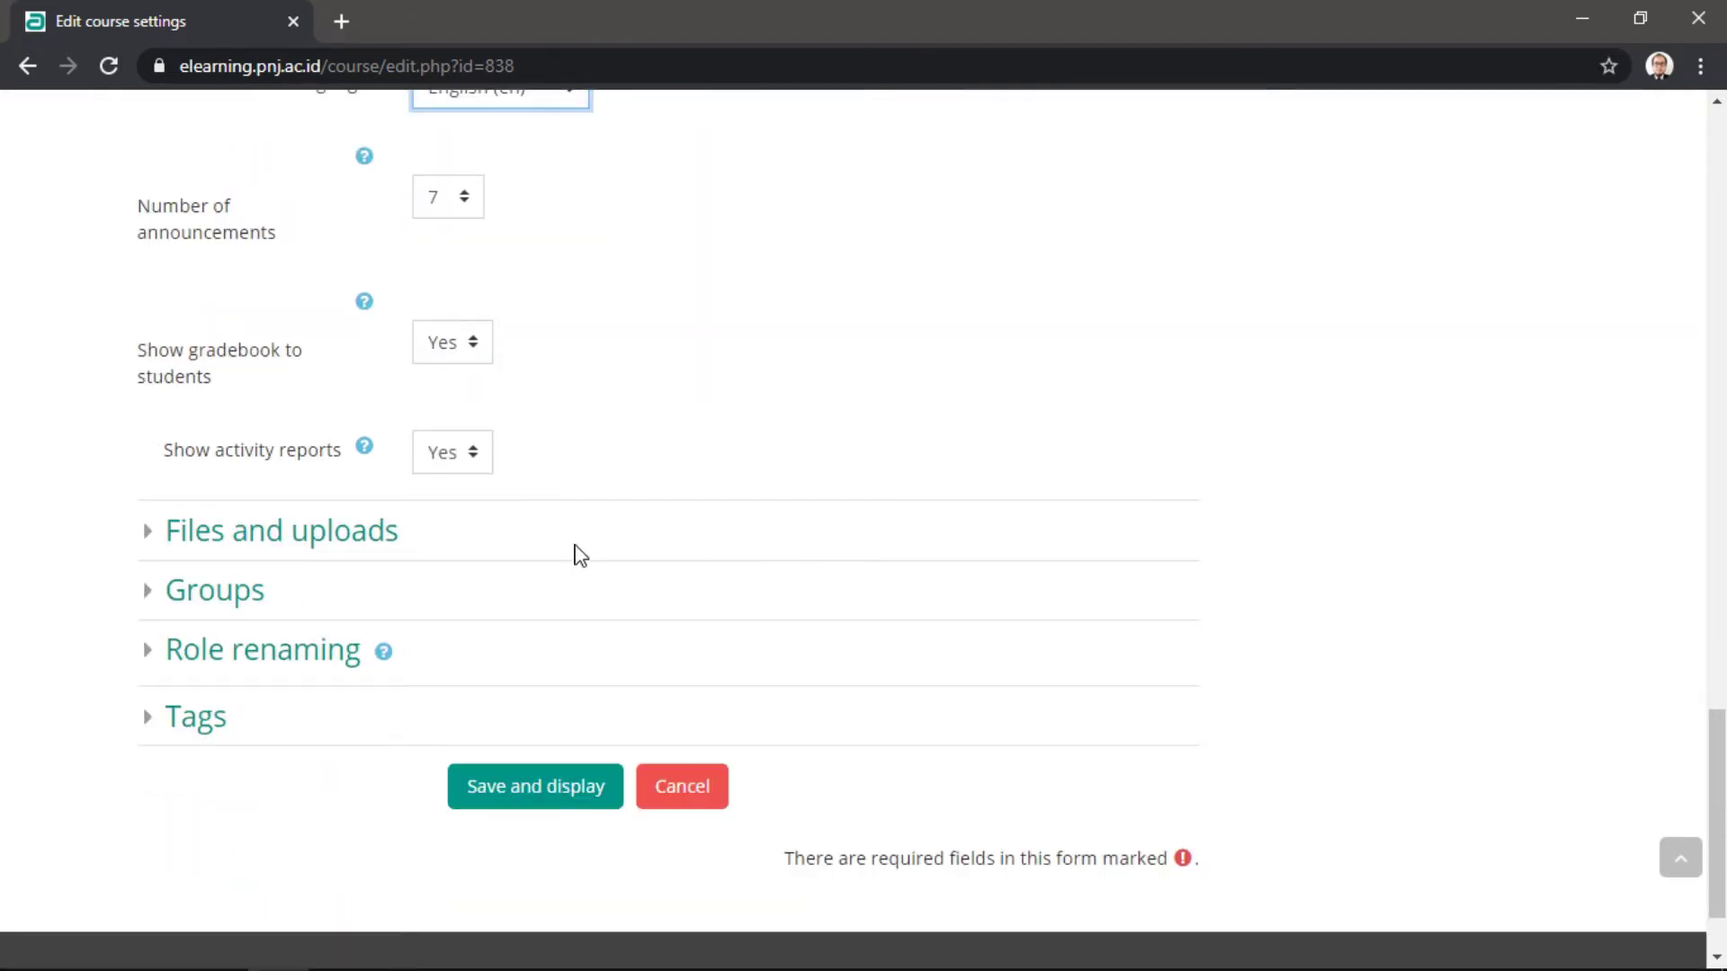
Expand the Files and uploads and Groups sections and examine the upload size and group mode settings.
click(347, 540)
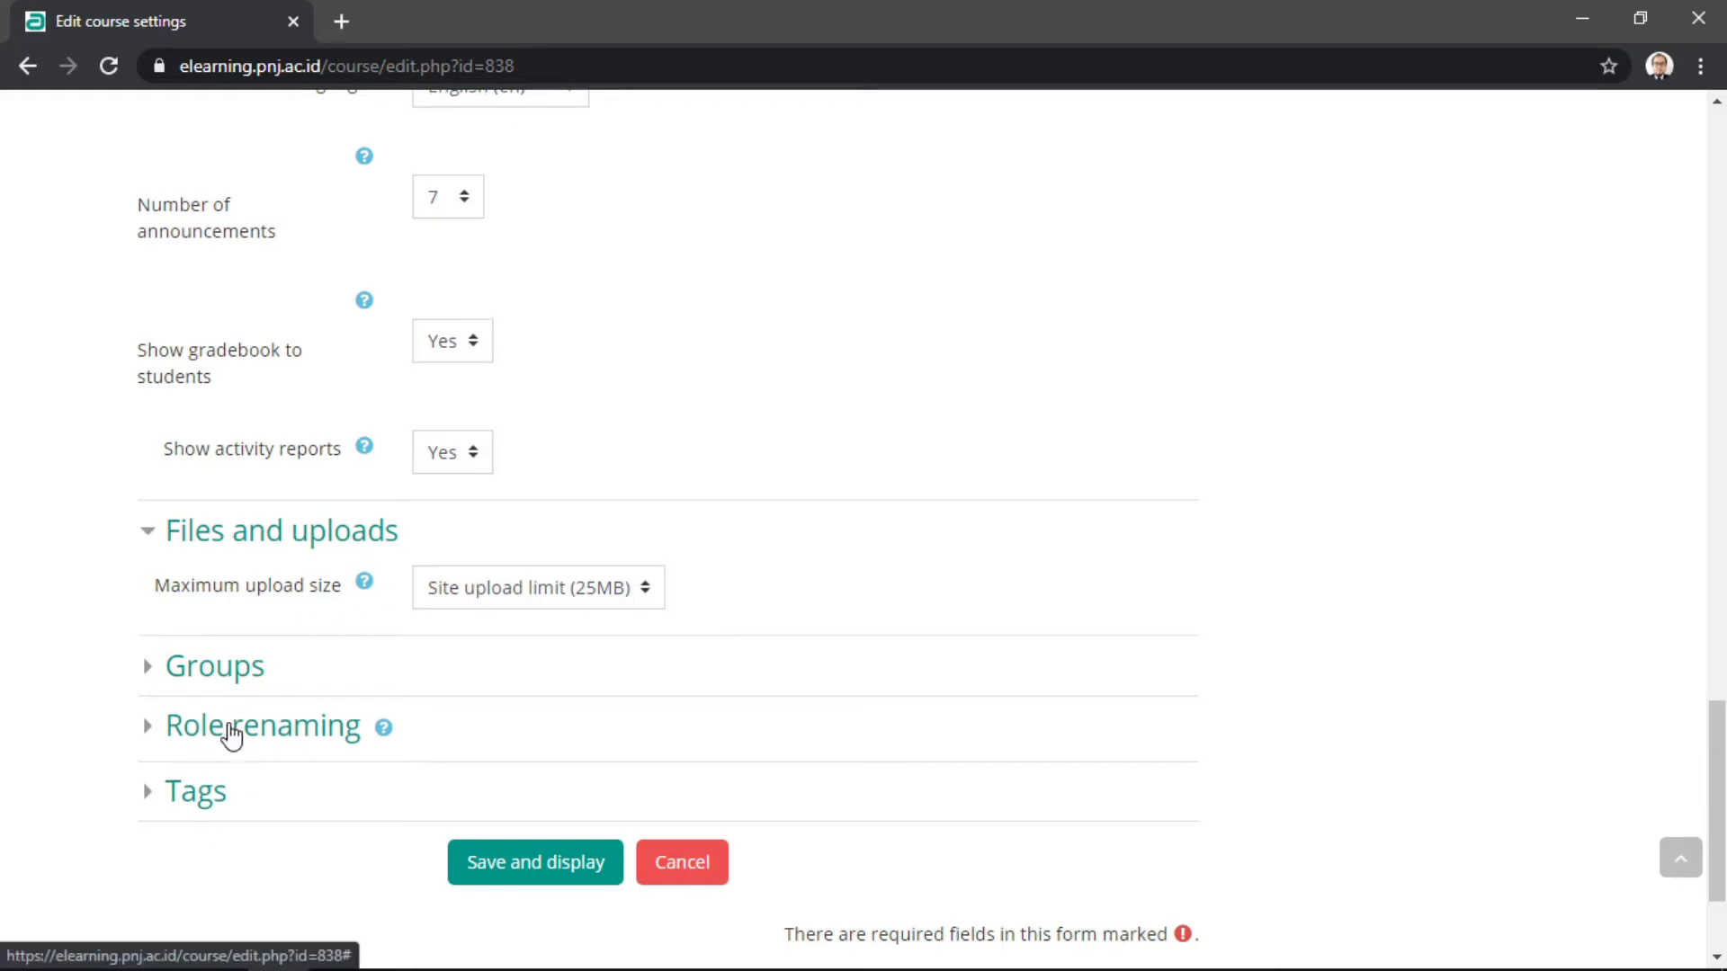
click(169, 672)
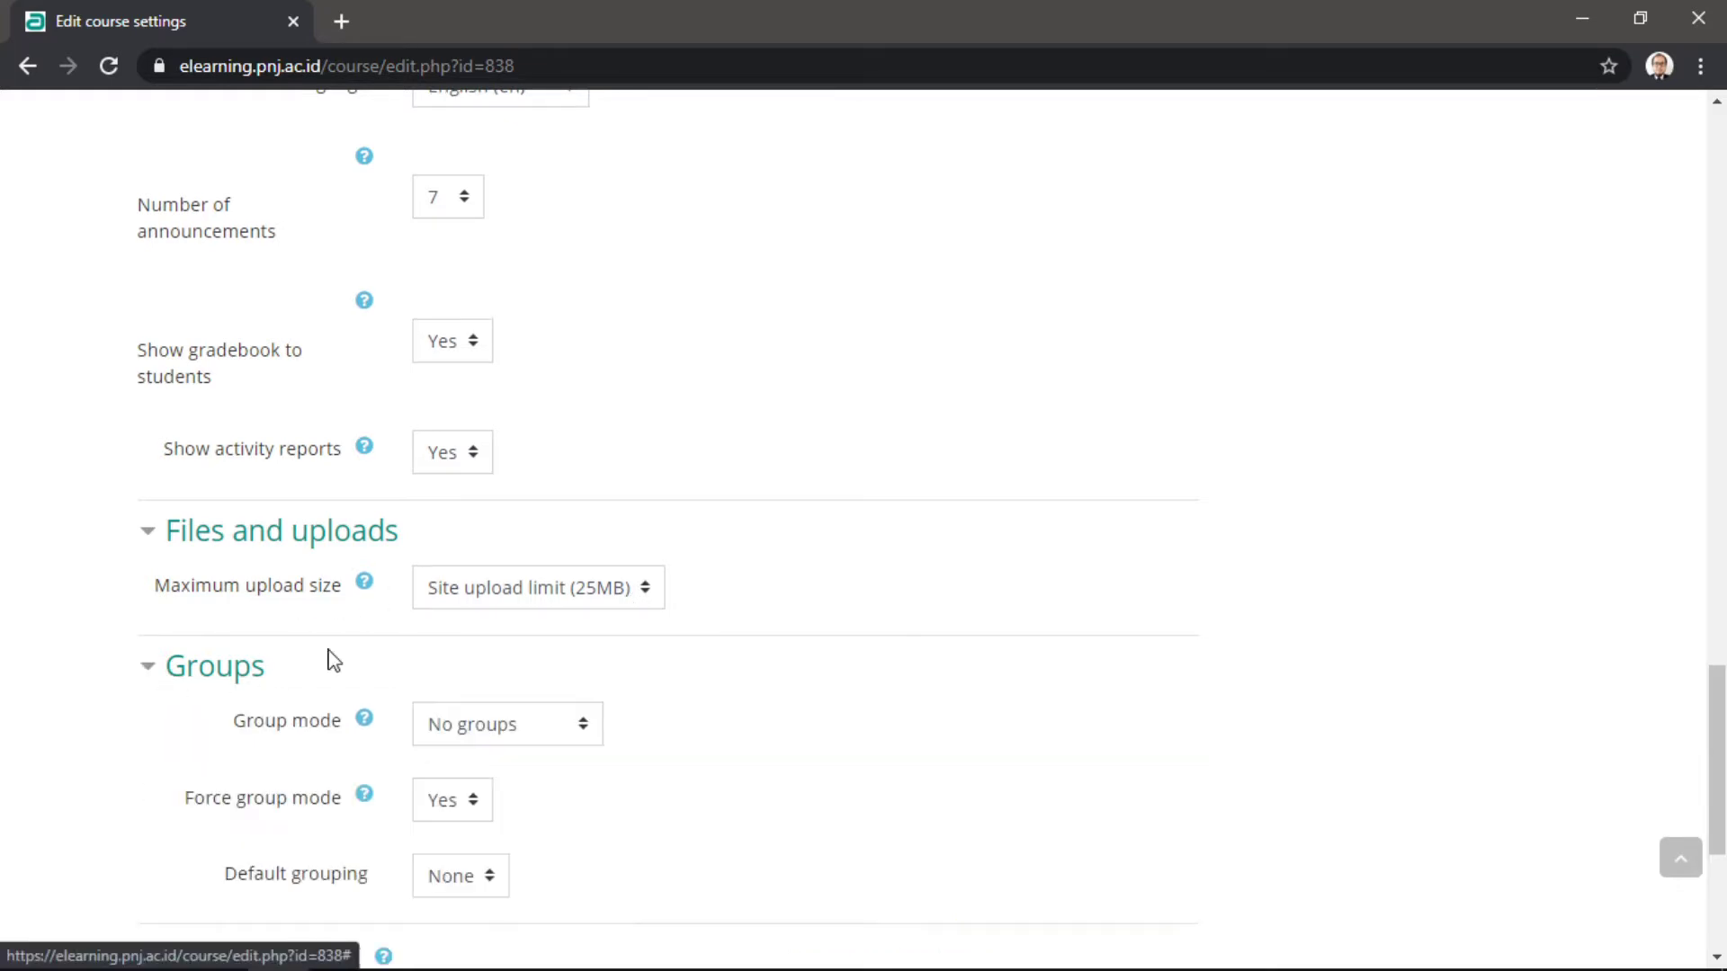
scroll(706, 646, down, 3)
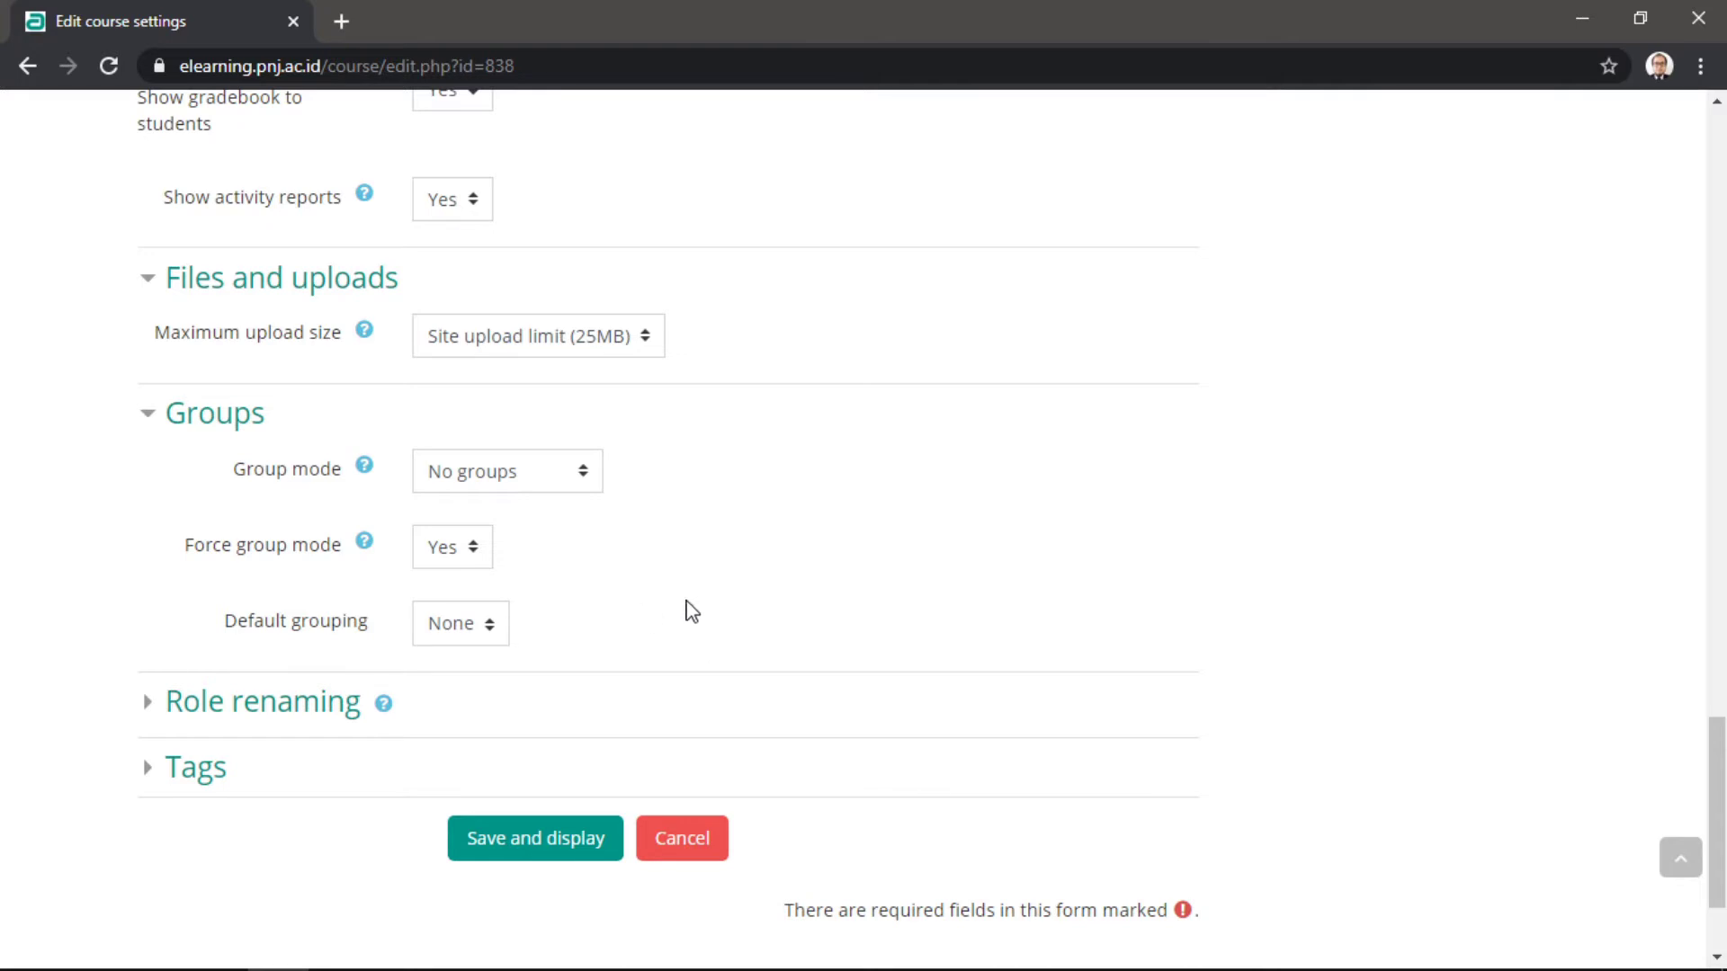
Expand the Role renaming section and examine the words used for the Teacher and Student roles.
click(192, 708)
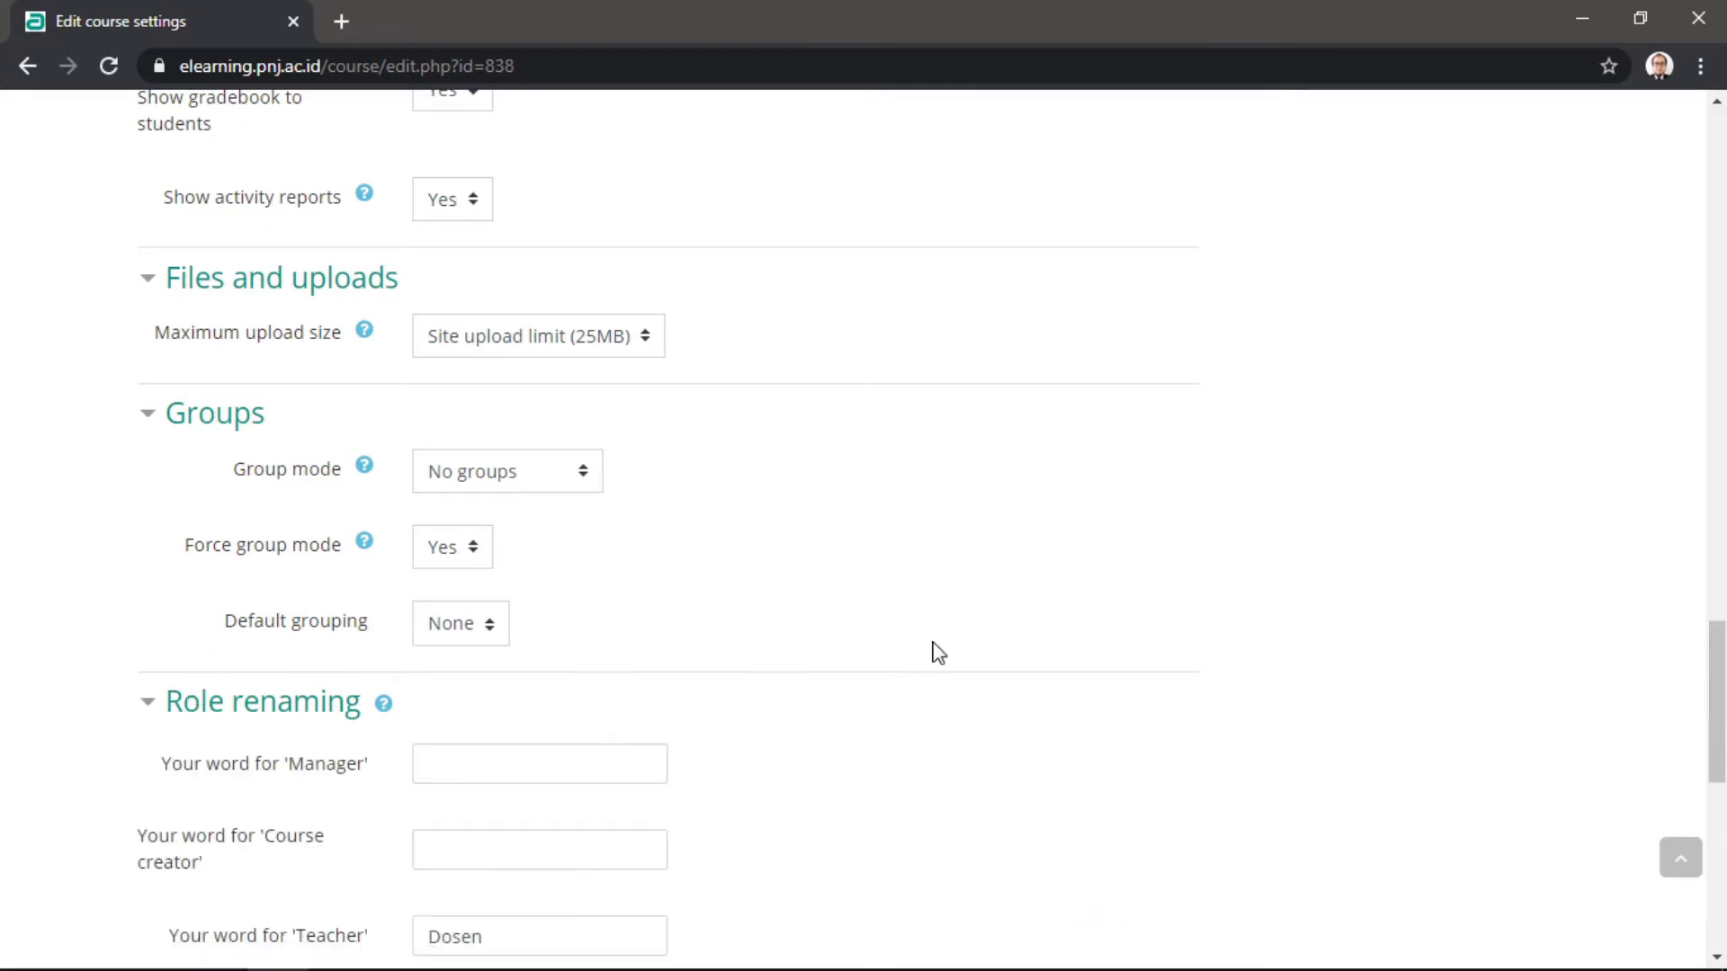
scroll(933, 648, down, 3)
scroll(935, 649, down, 1)
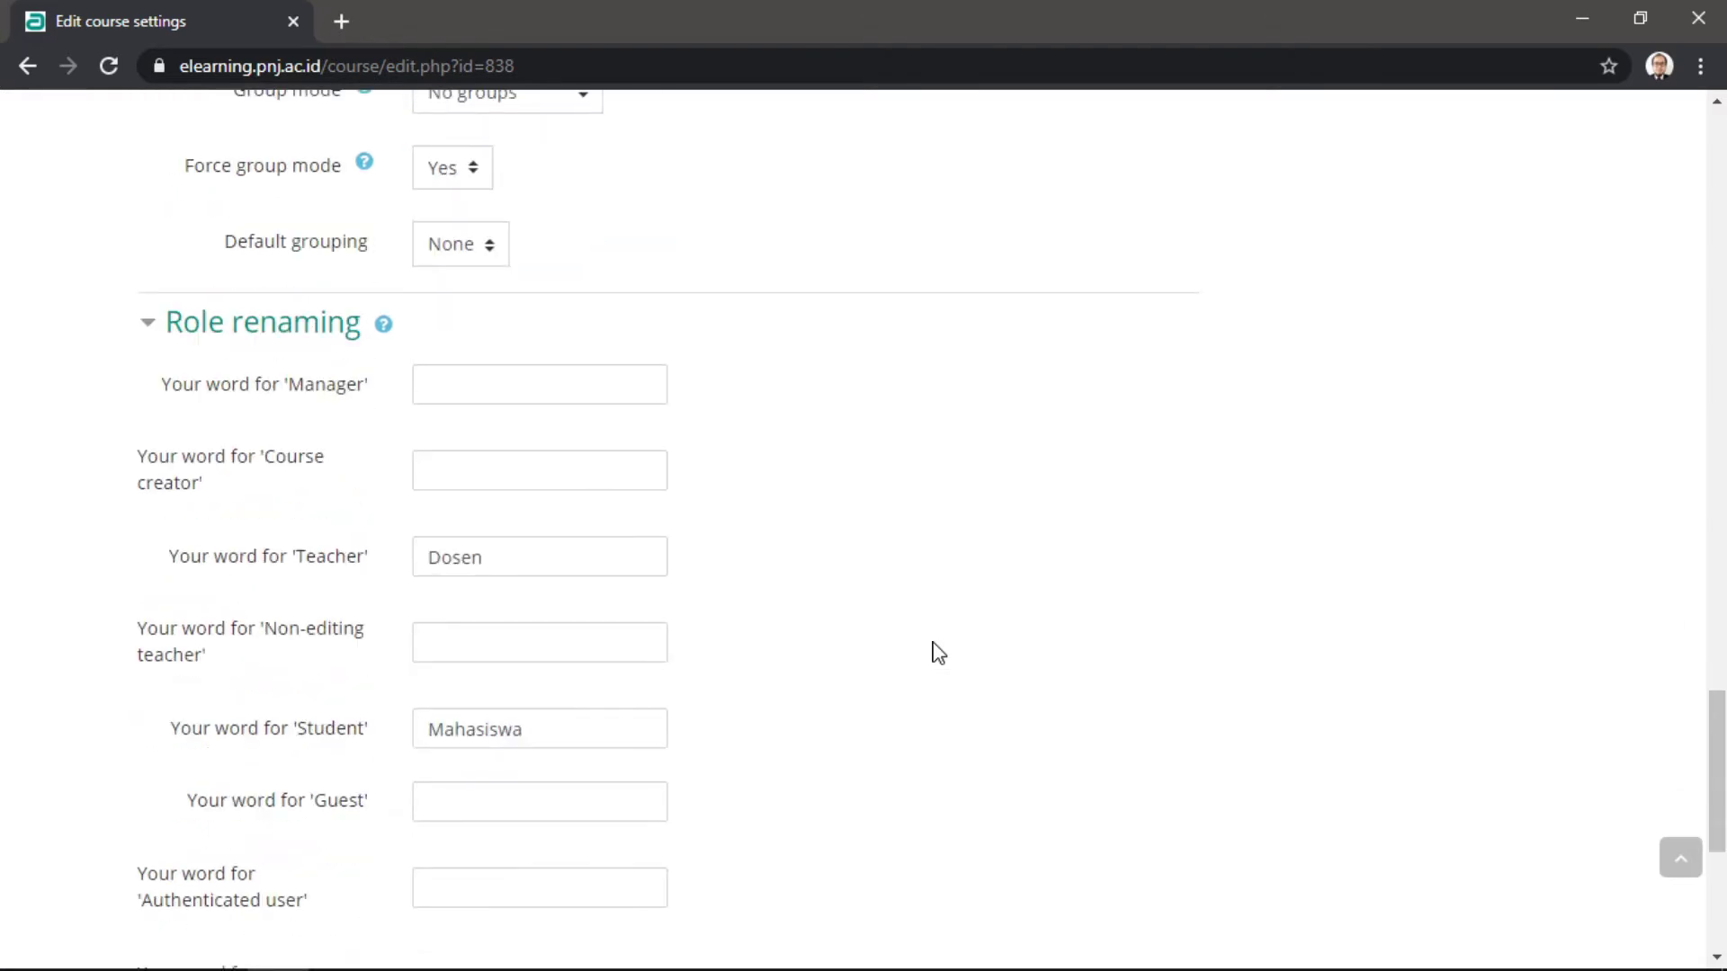
double_click(513, 563)
click(800, 683)
double_click(518, 730)
click(808, 691)
scroll(829, 640, down, 6)
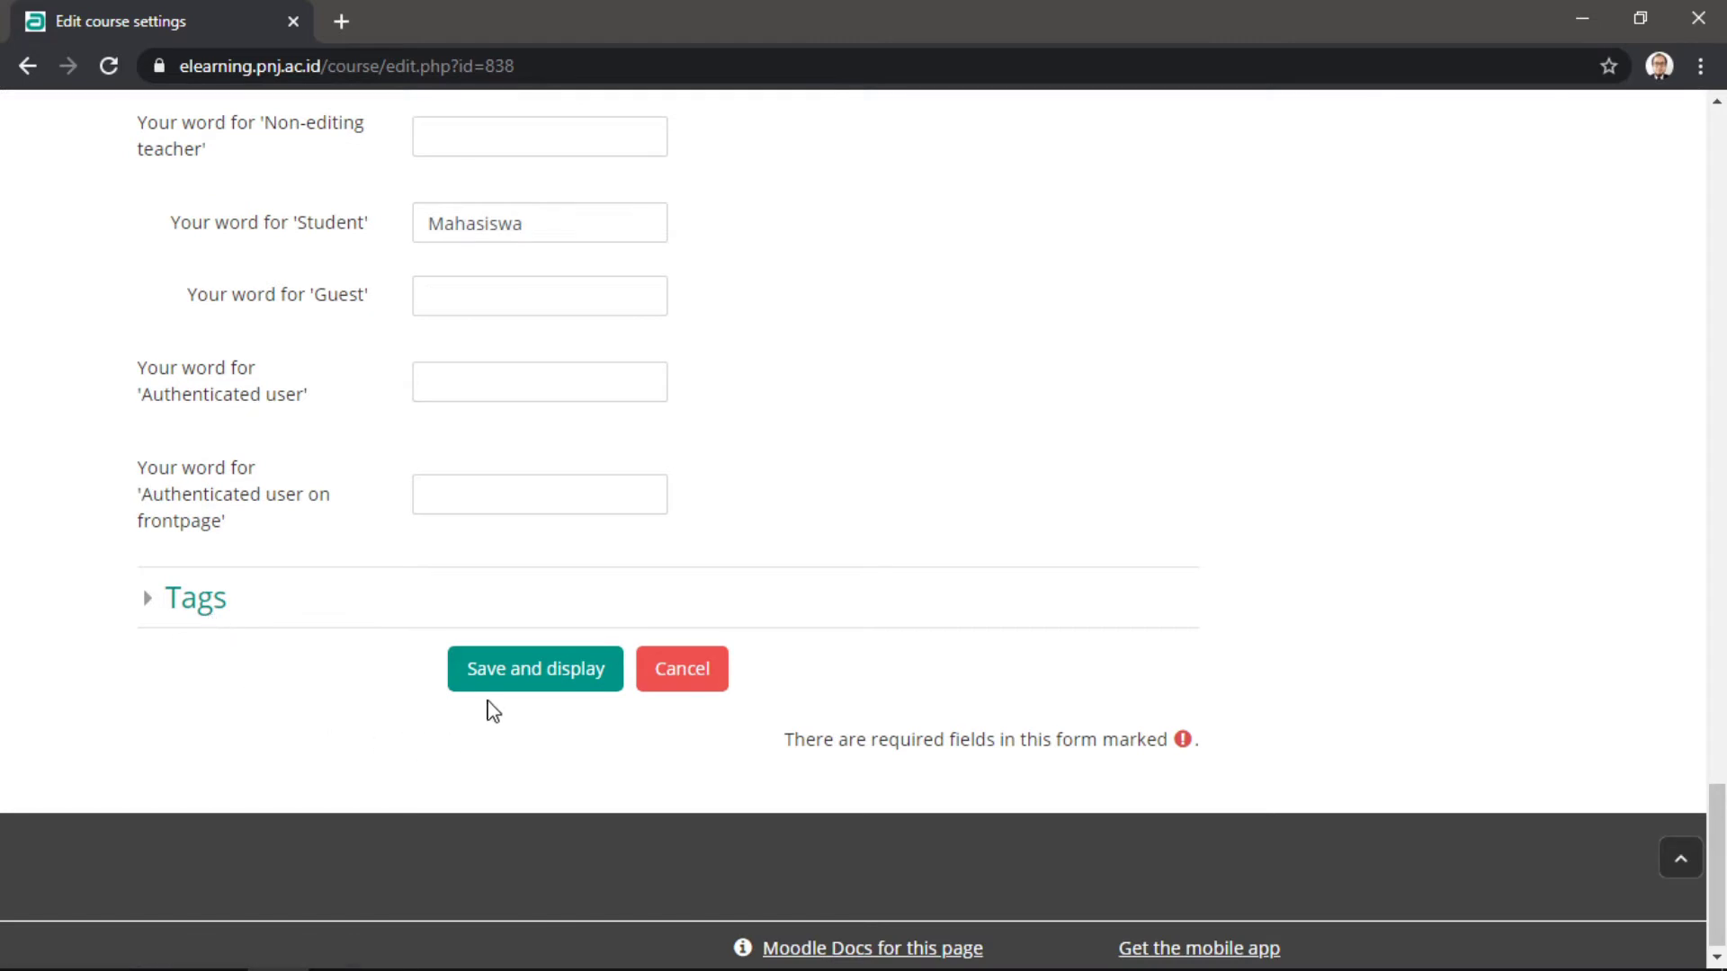
Save and display the course, and turn editing on for its page.
click(509, 670)
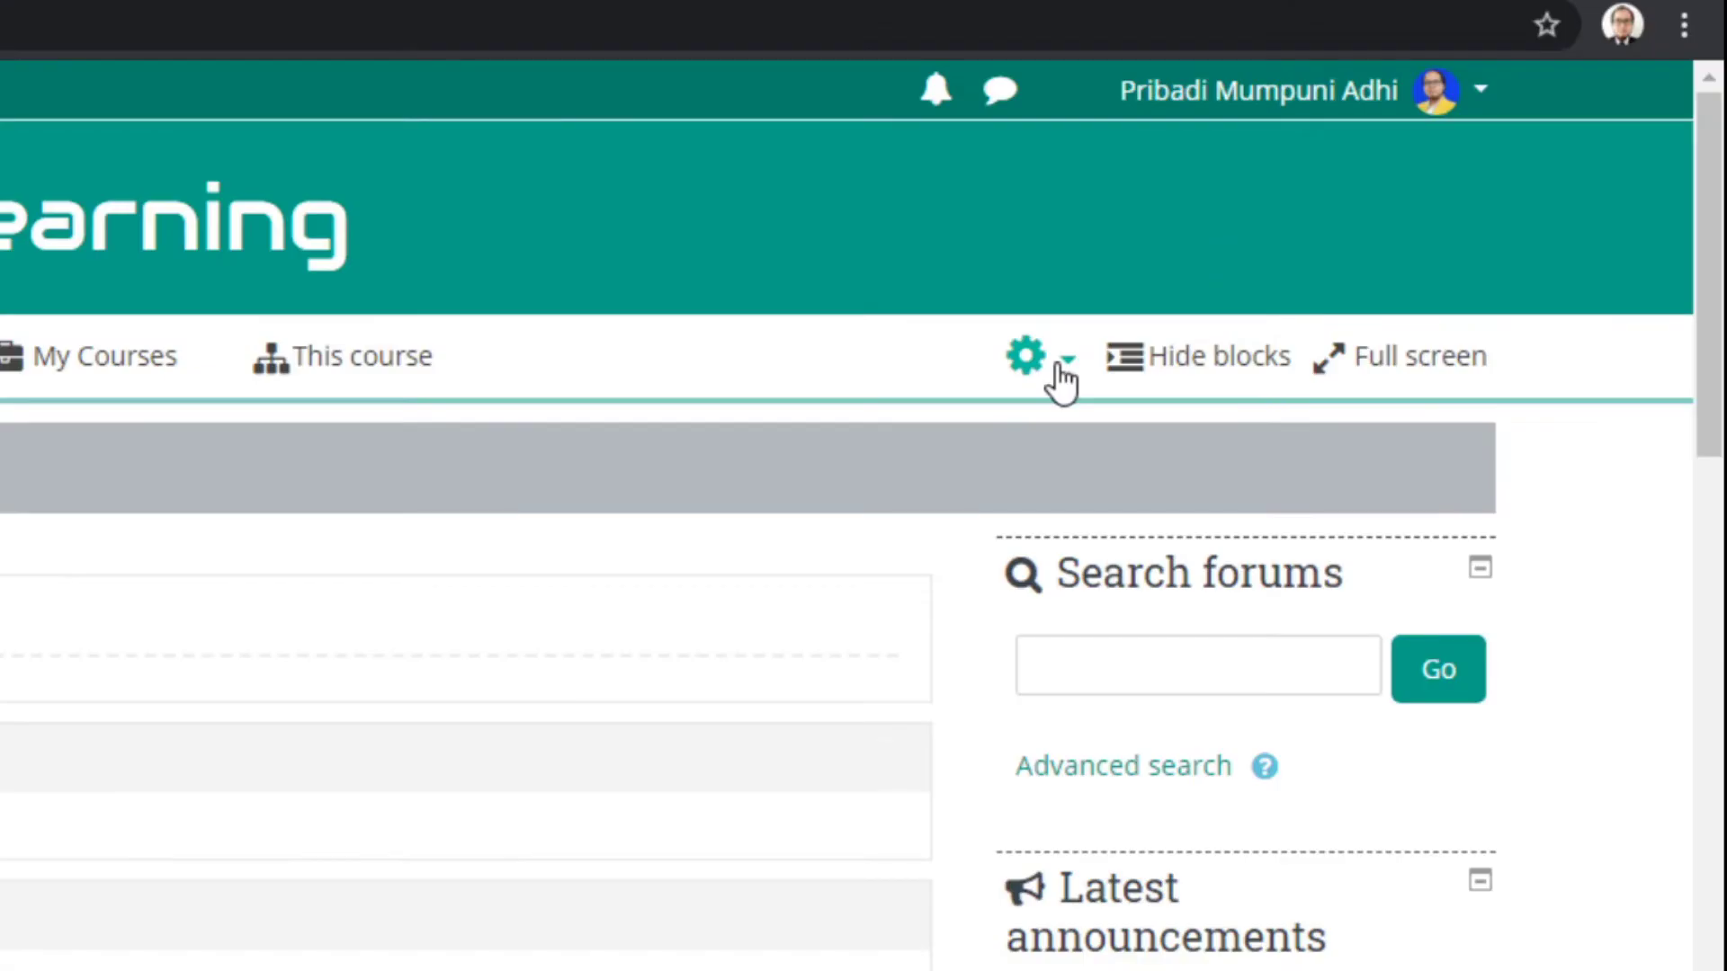
click(1061, 377)
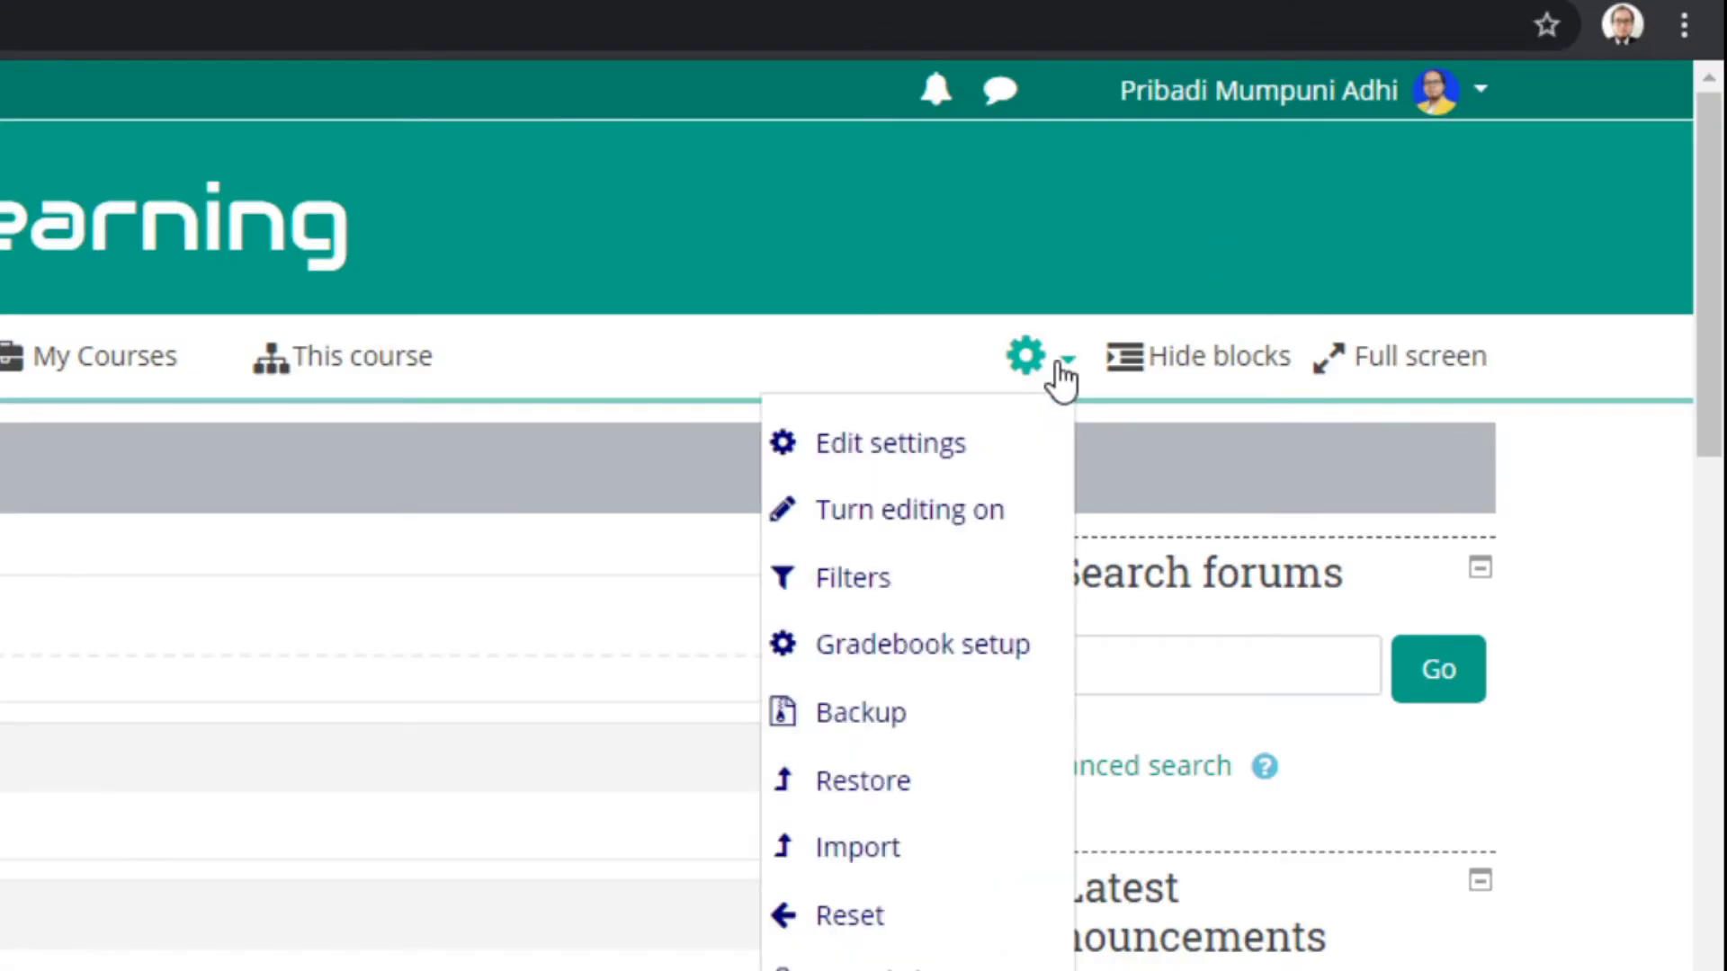
click(935, 526)
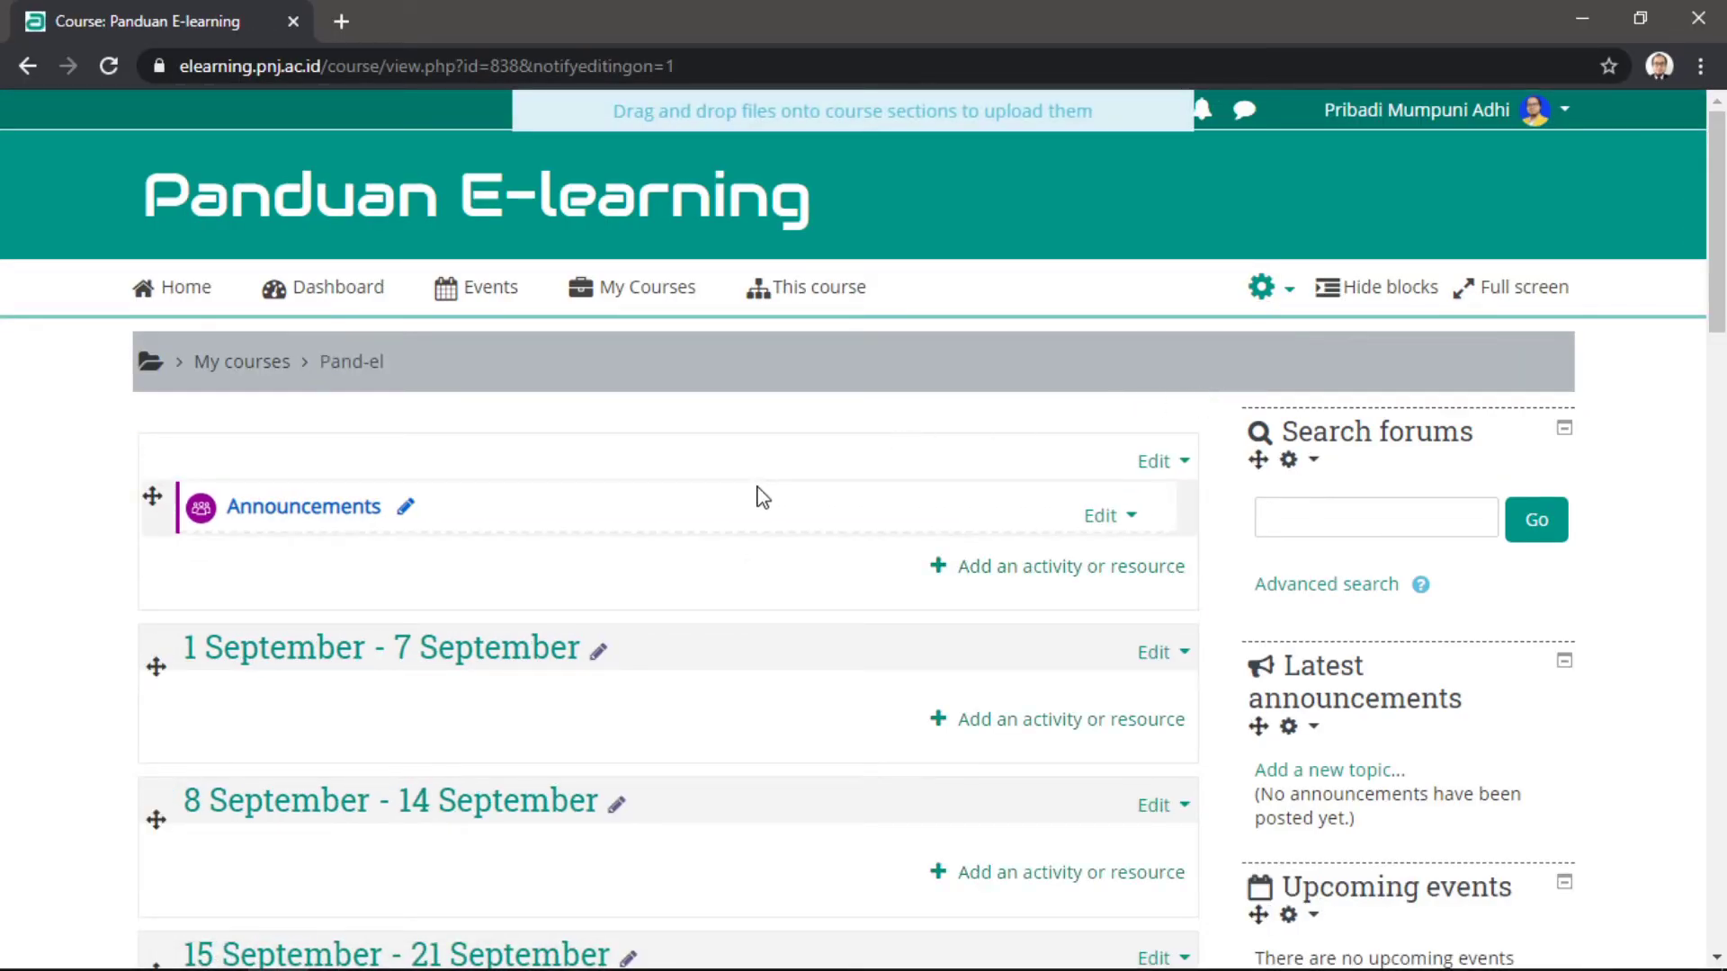
Add 2 weekly sections after the last week of the course.
scroll(759, 494, down, 1)
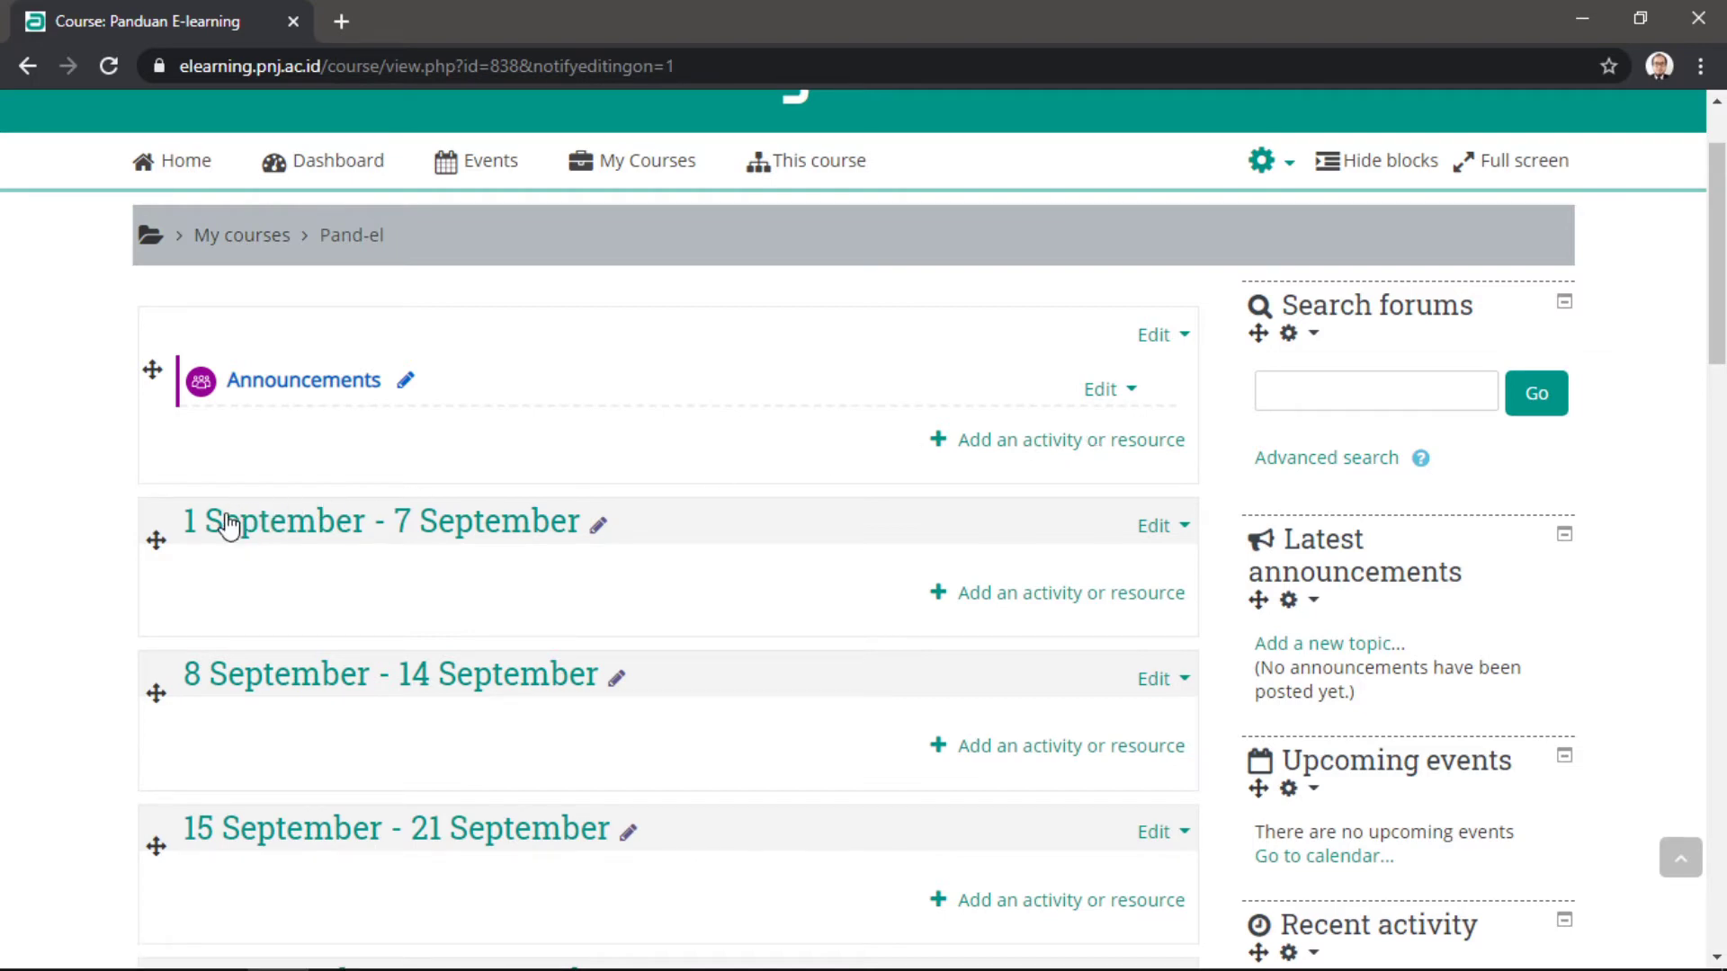
scroll(531, 544, down, 2)
scroll(535, 547, down, 8)
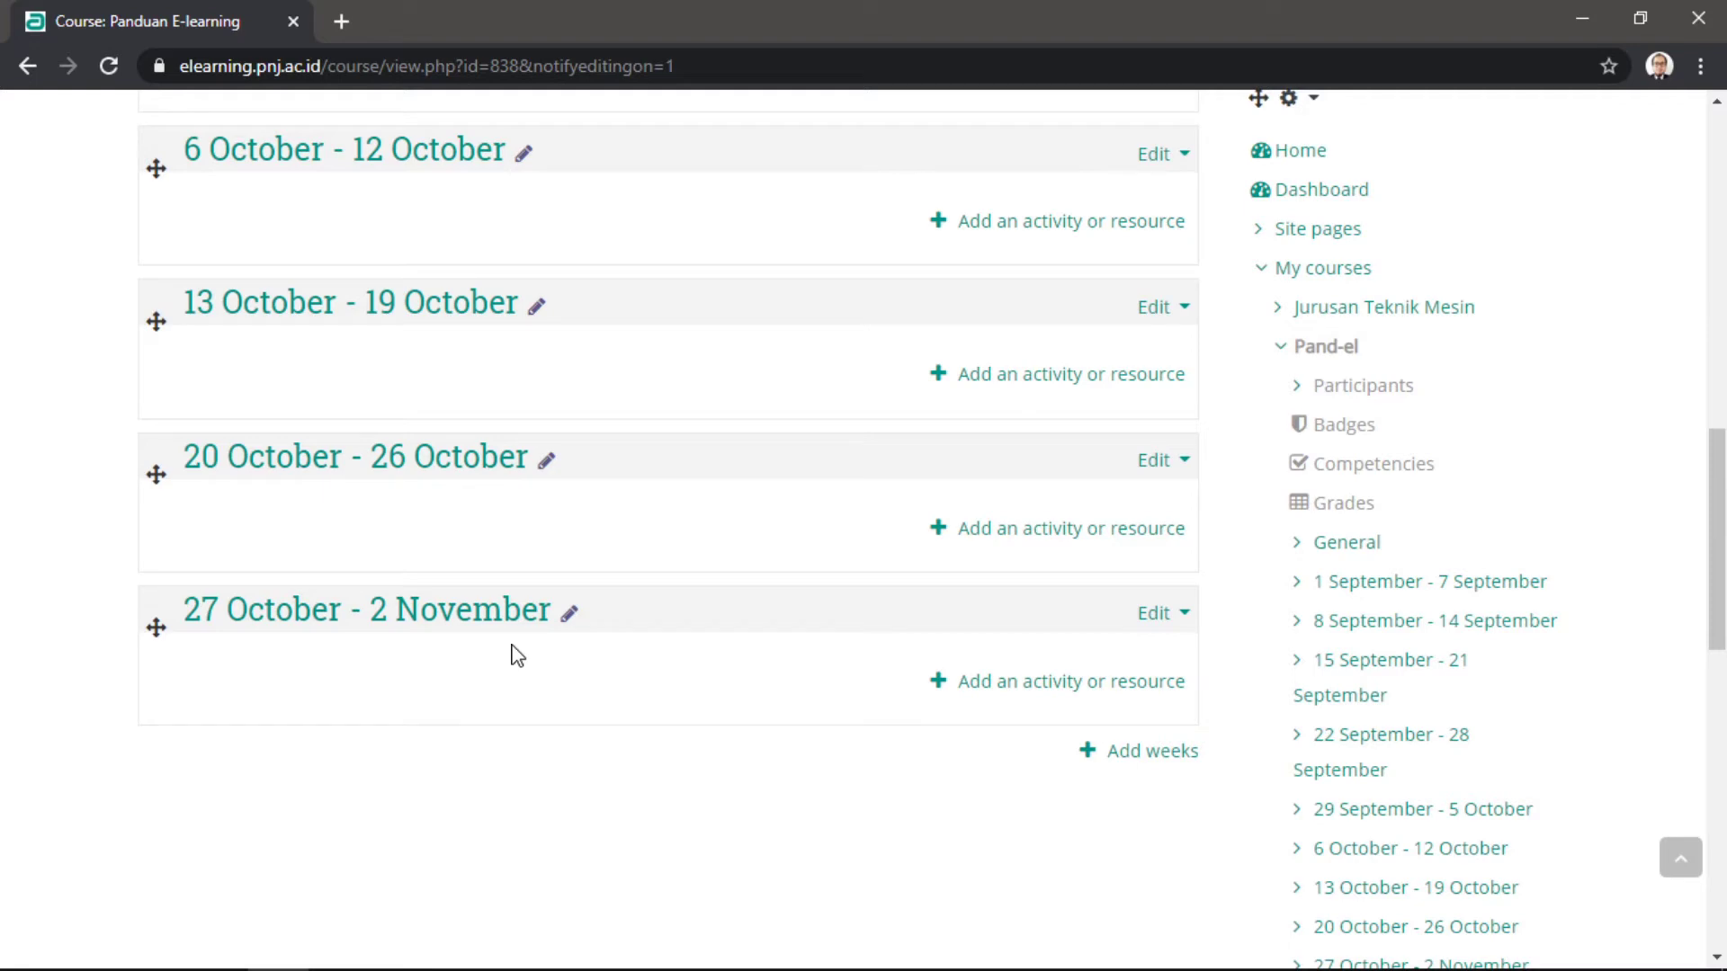
scroll(517, 655, down, 2)
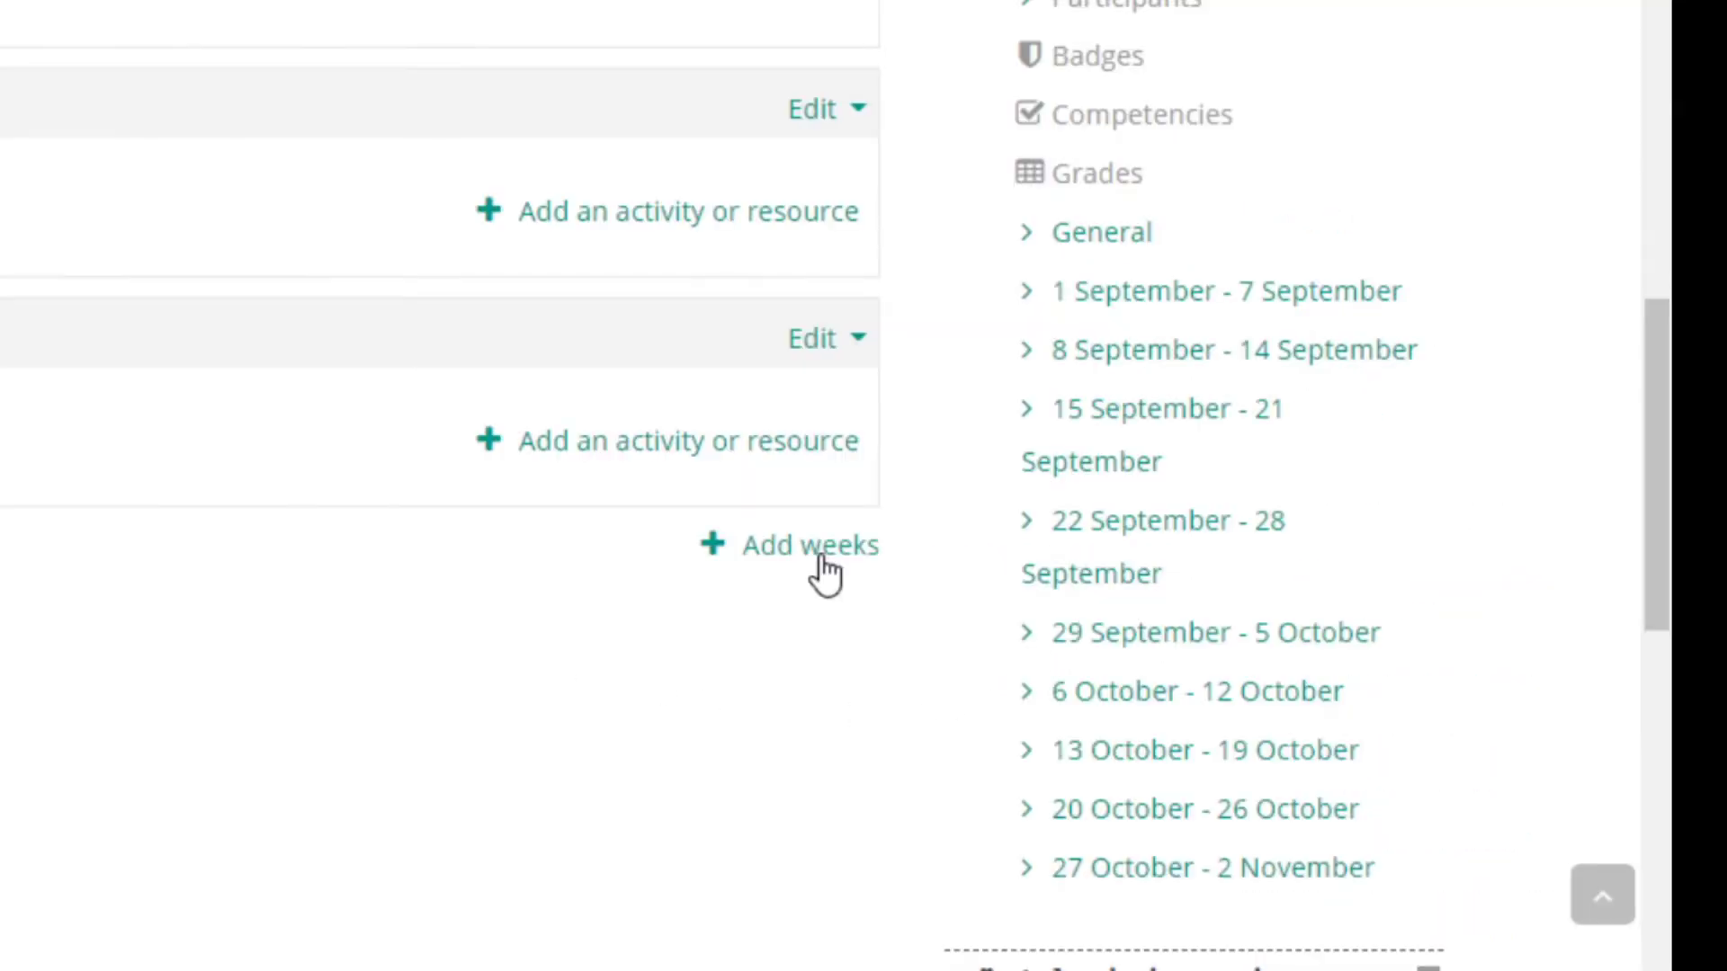
click(826, 569)
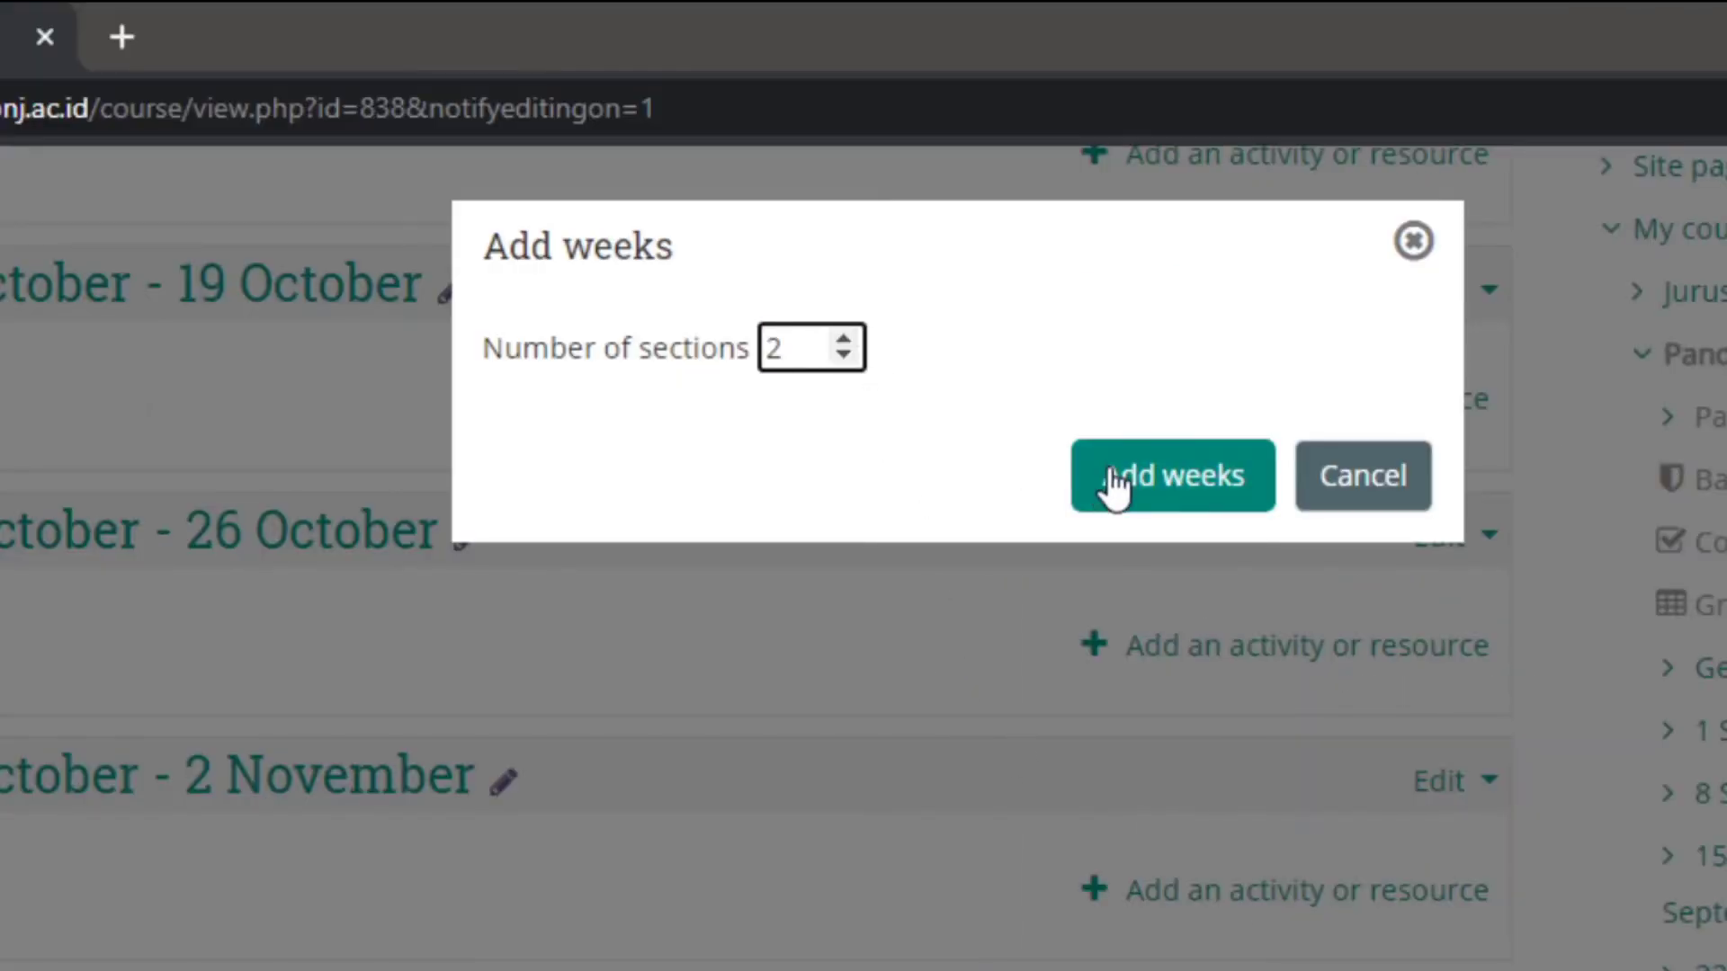
click(1140, 473)
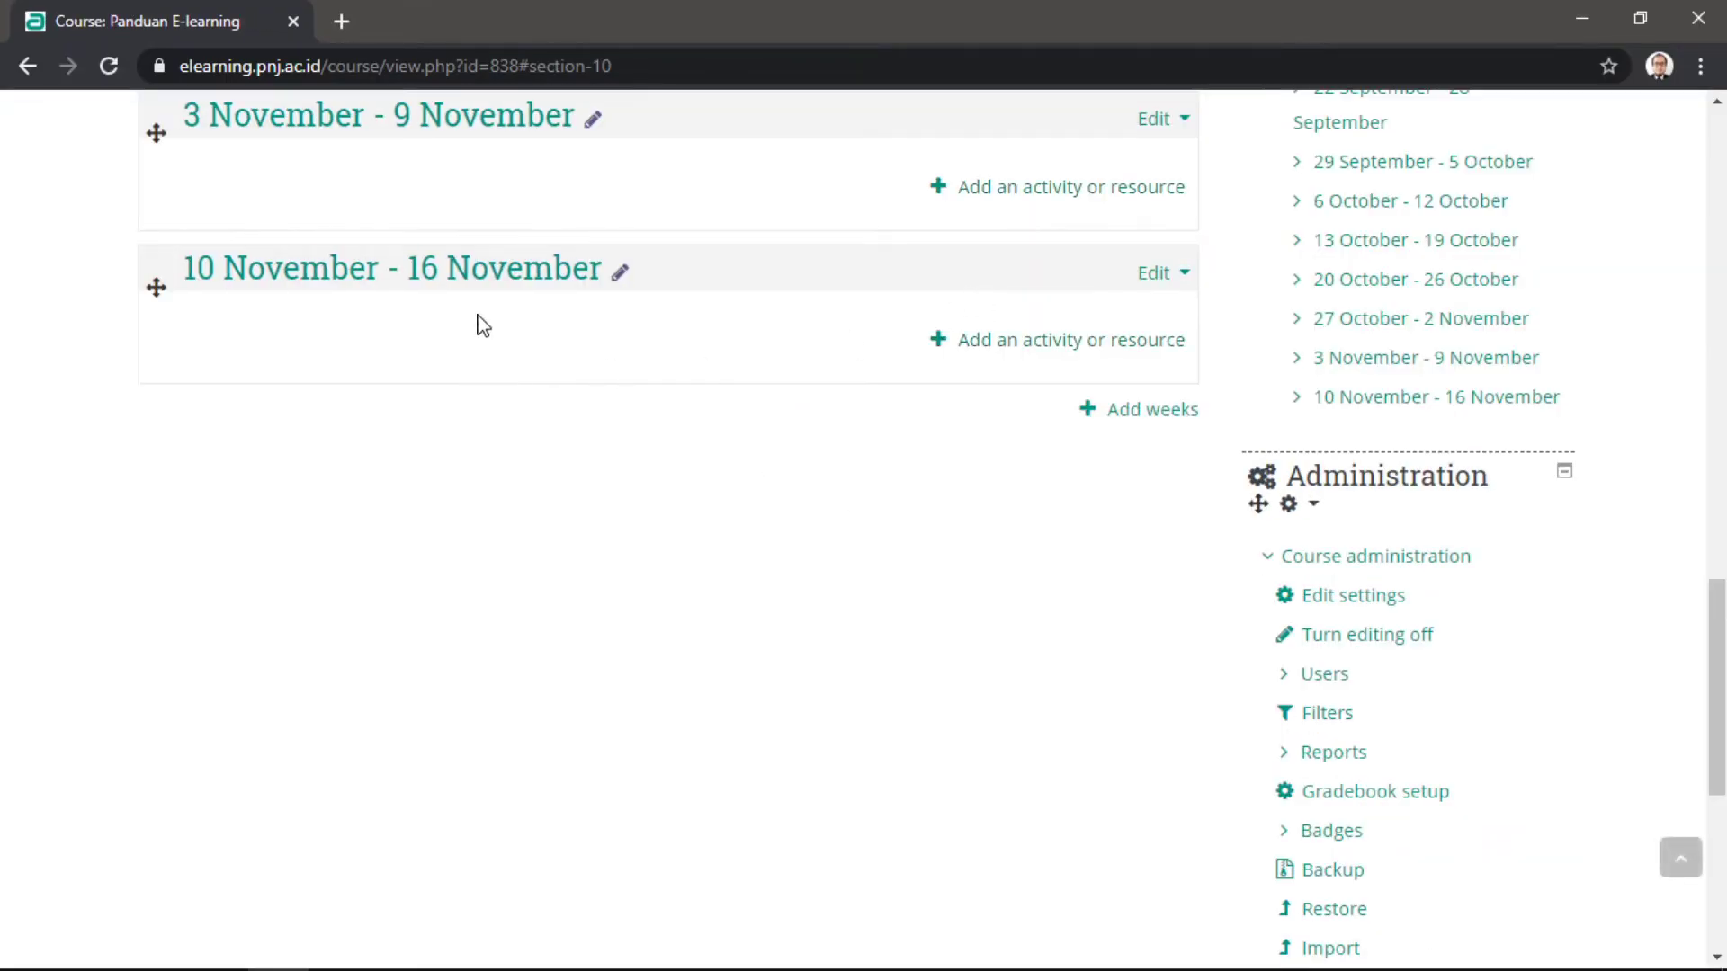
Add a Label resource to the general section above the first week.
scroll(553, 522, up, 1)
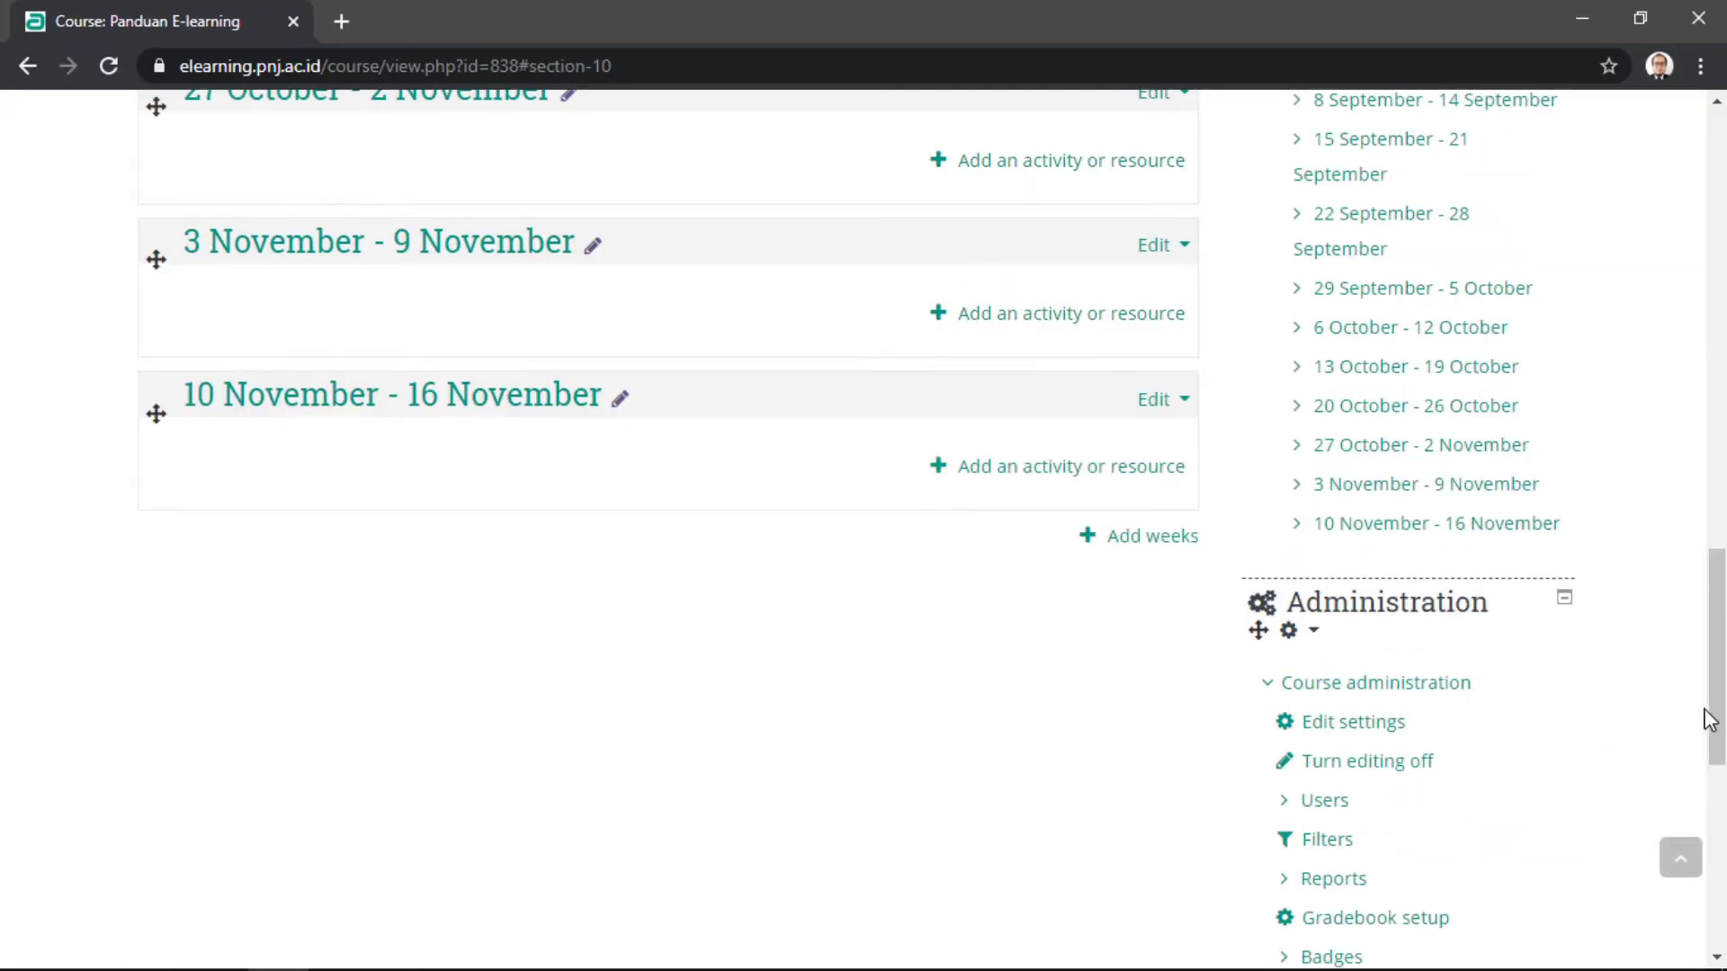
drag(1708, 715, 1714, 261)
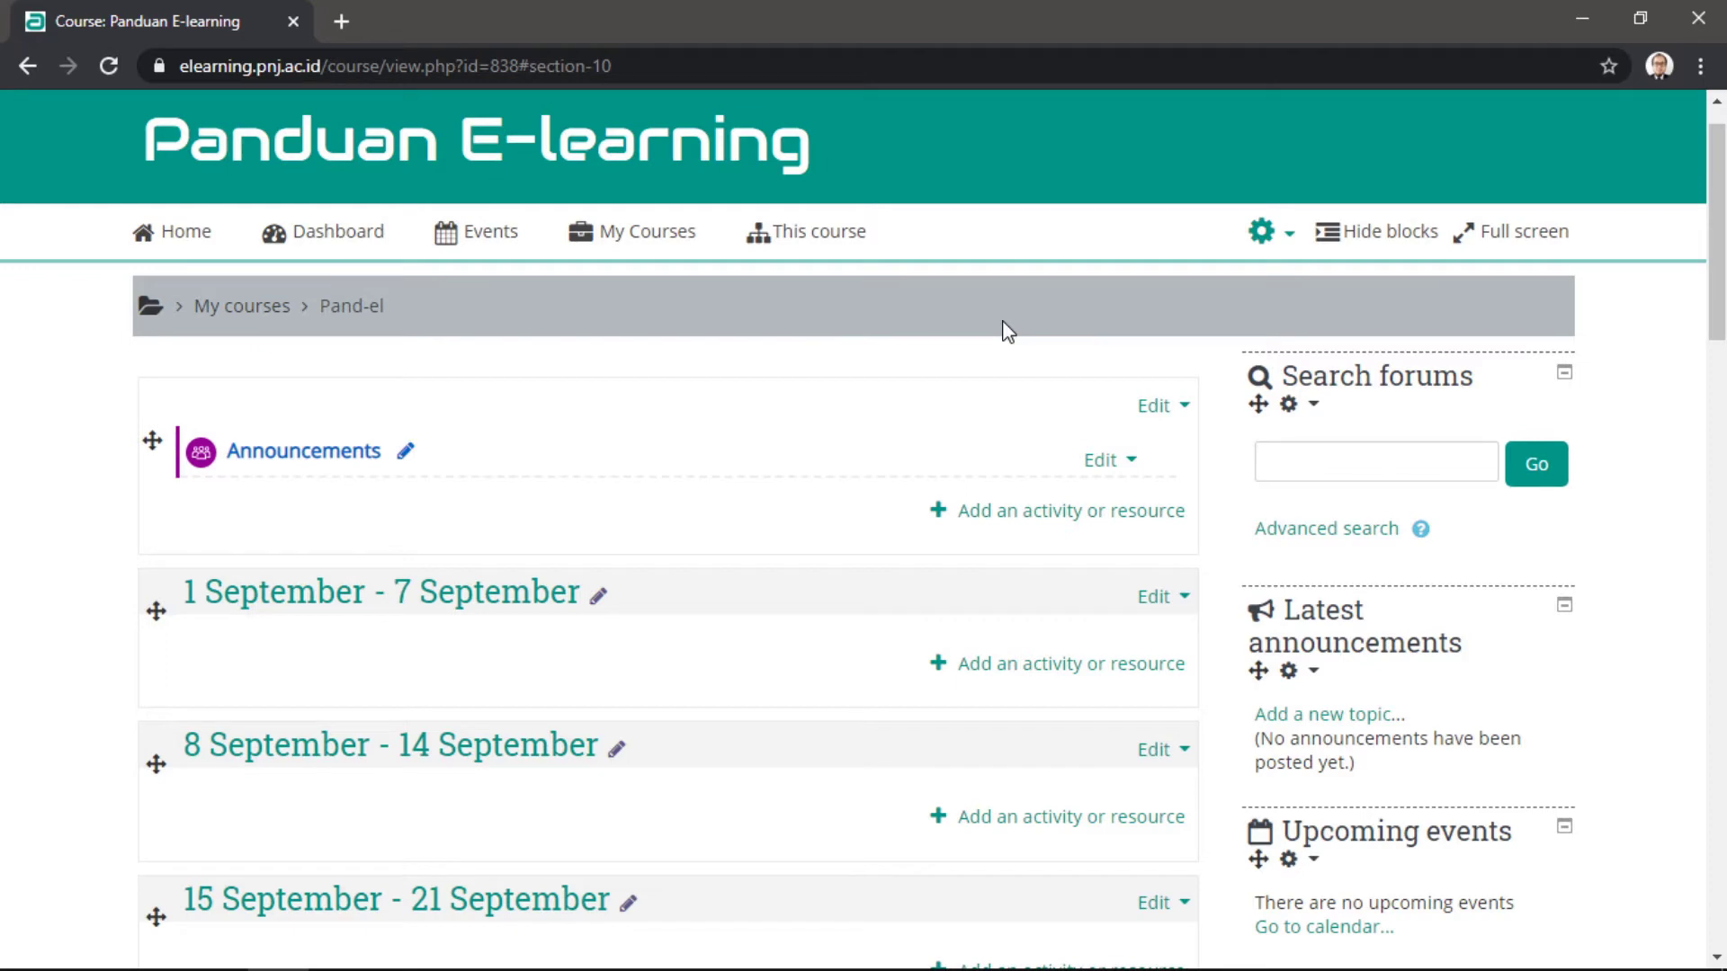
click(1034, 514)
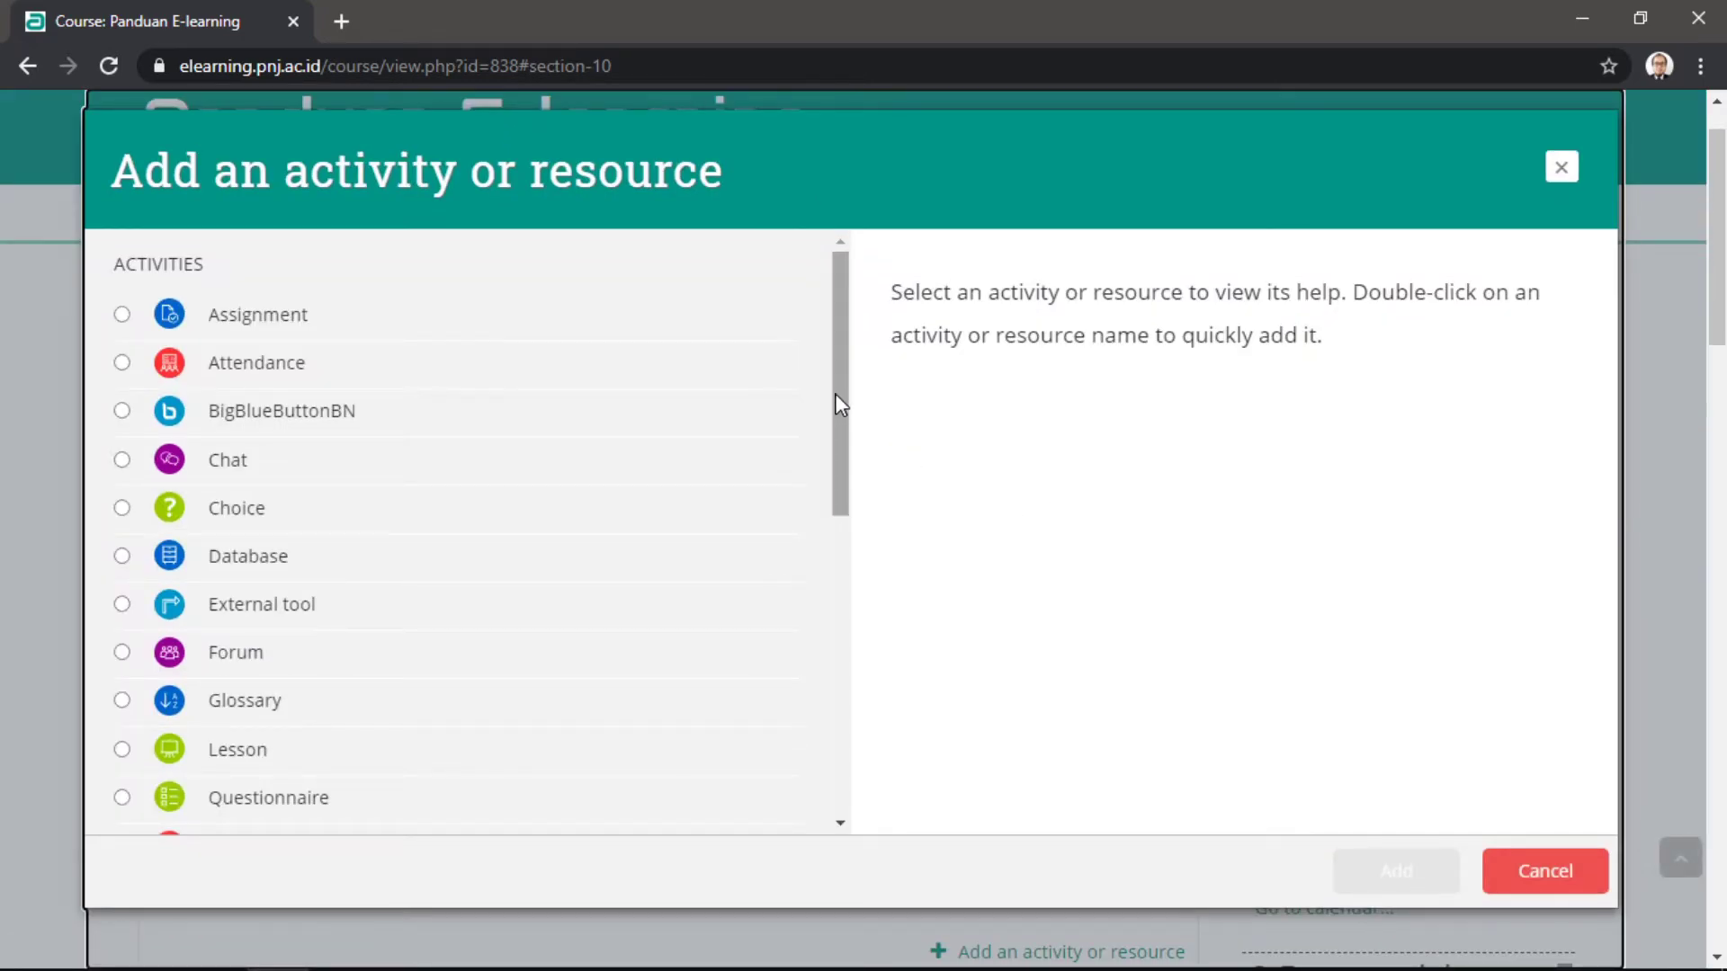
drag(835, 395, 833, 434)
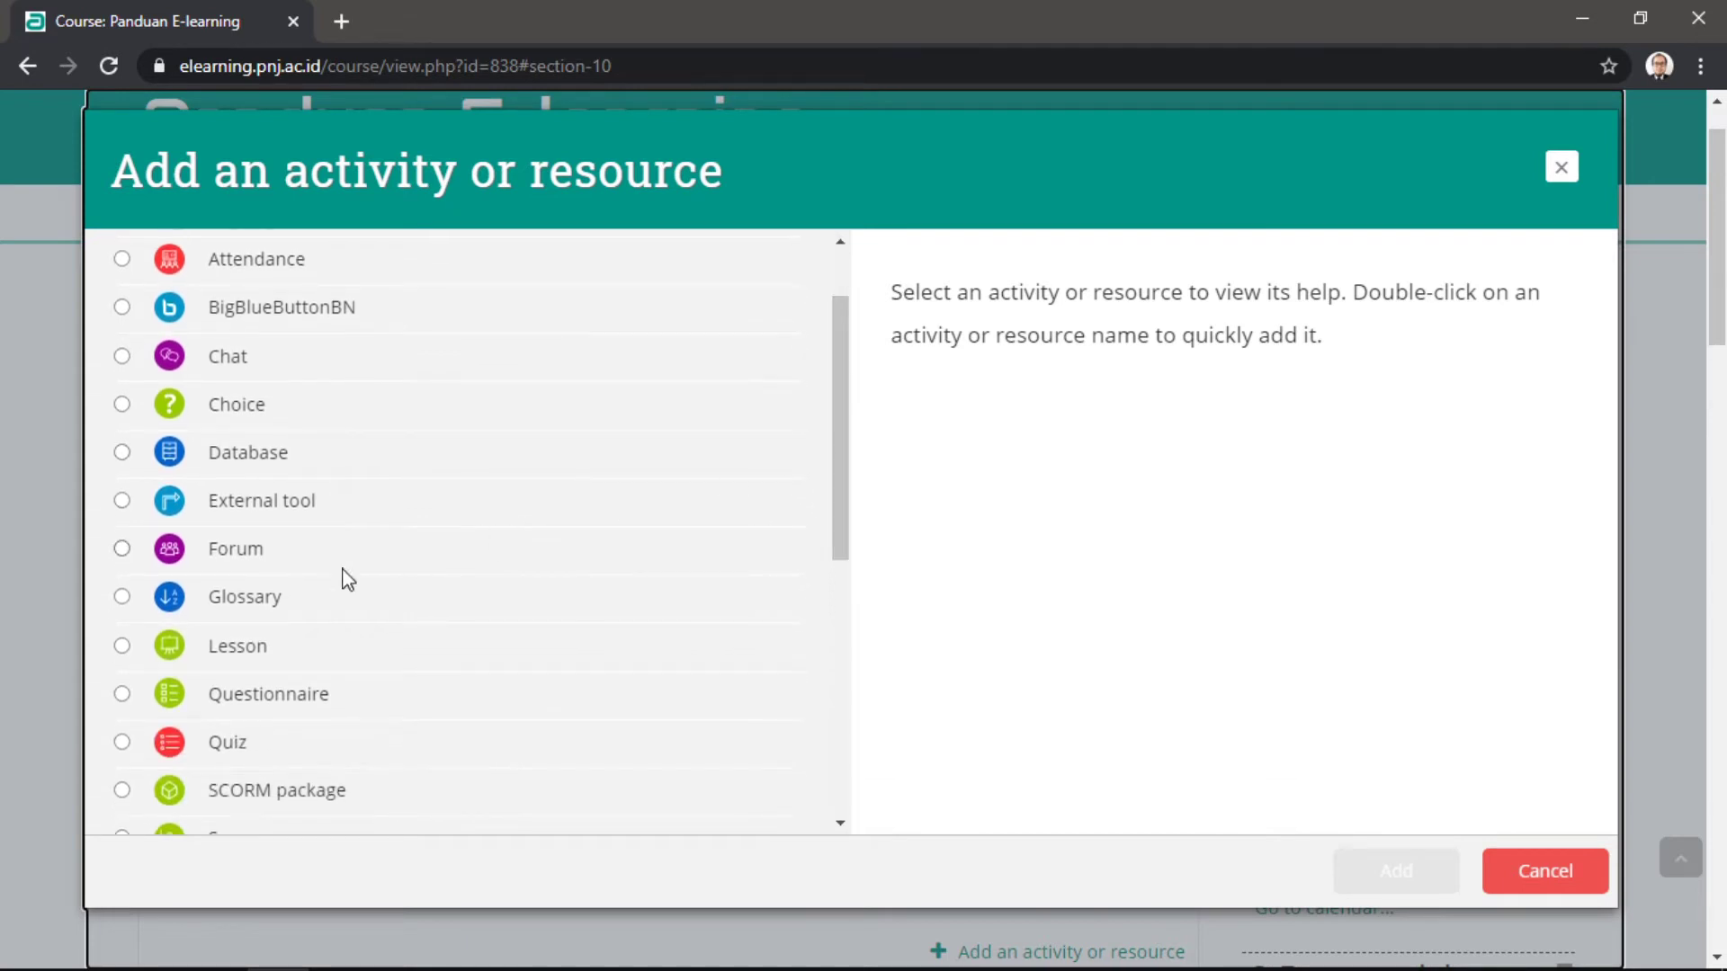
scroll(184, 625, down, 3)
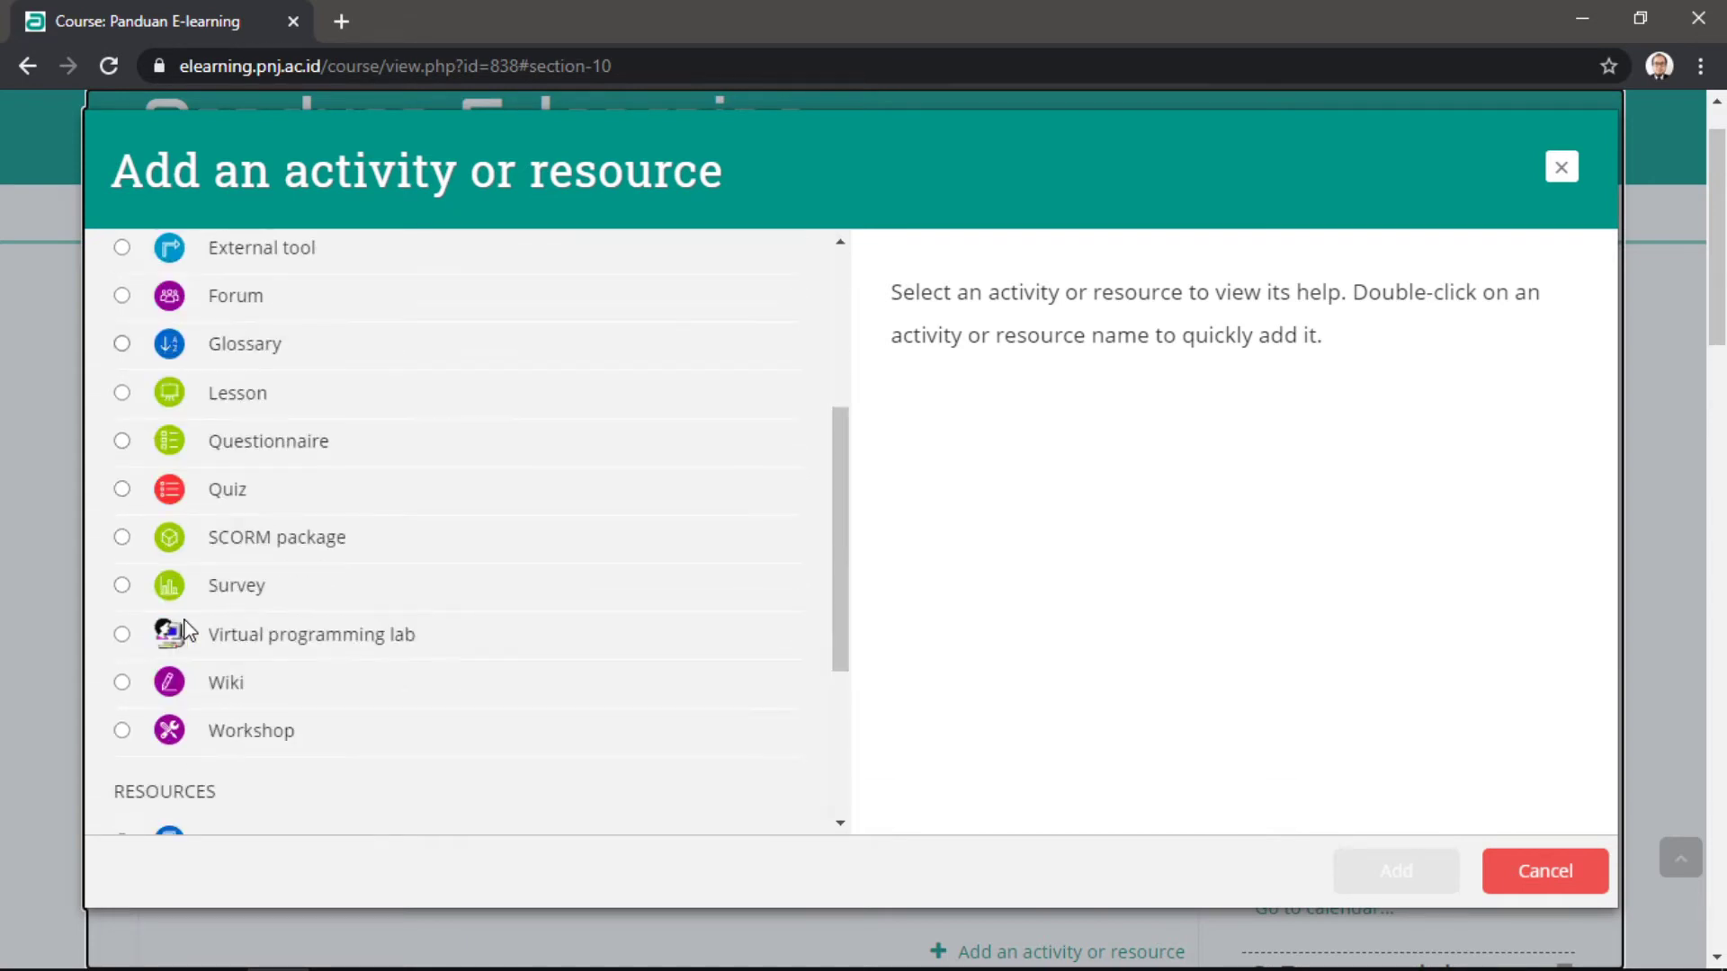
scroll(181, 620, up, 4)
scroll(226, 567, down, 1)
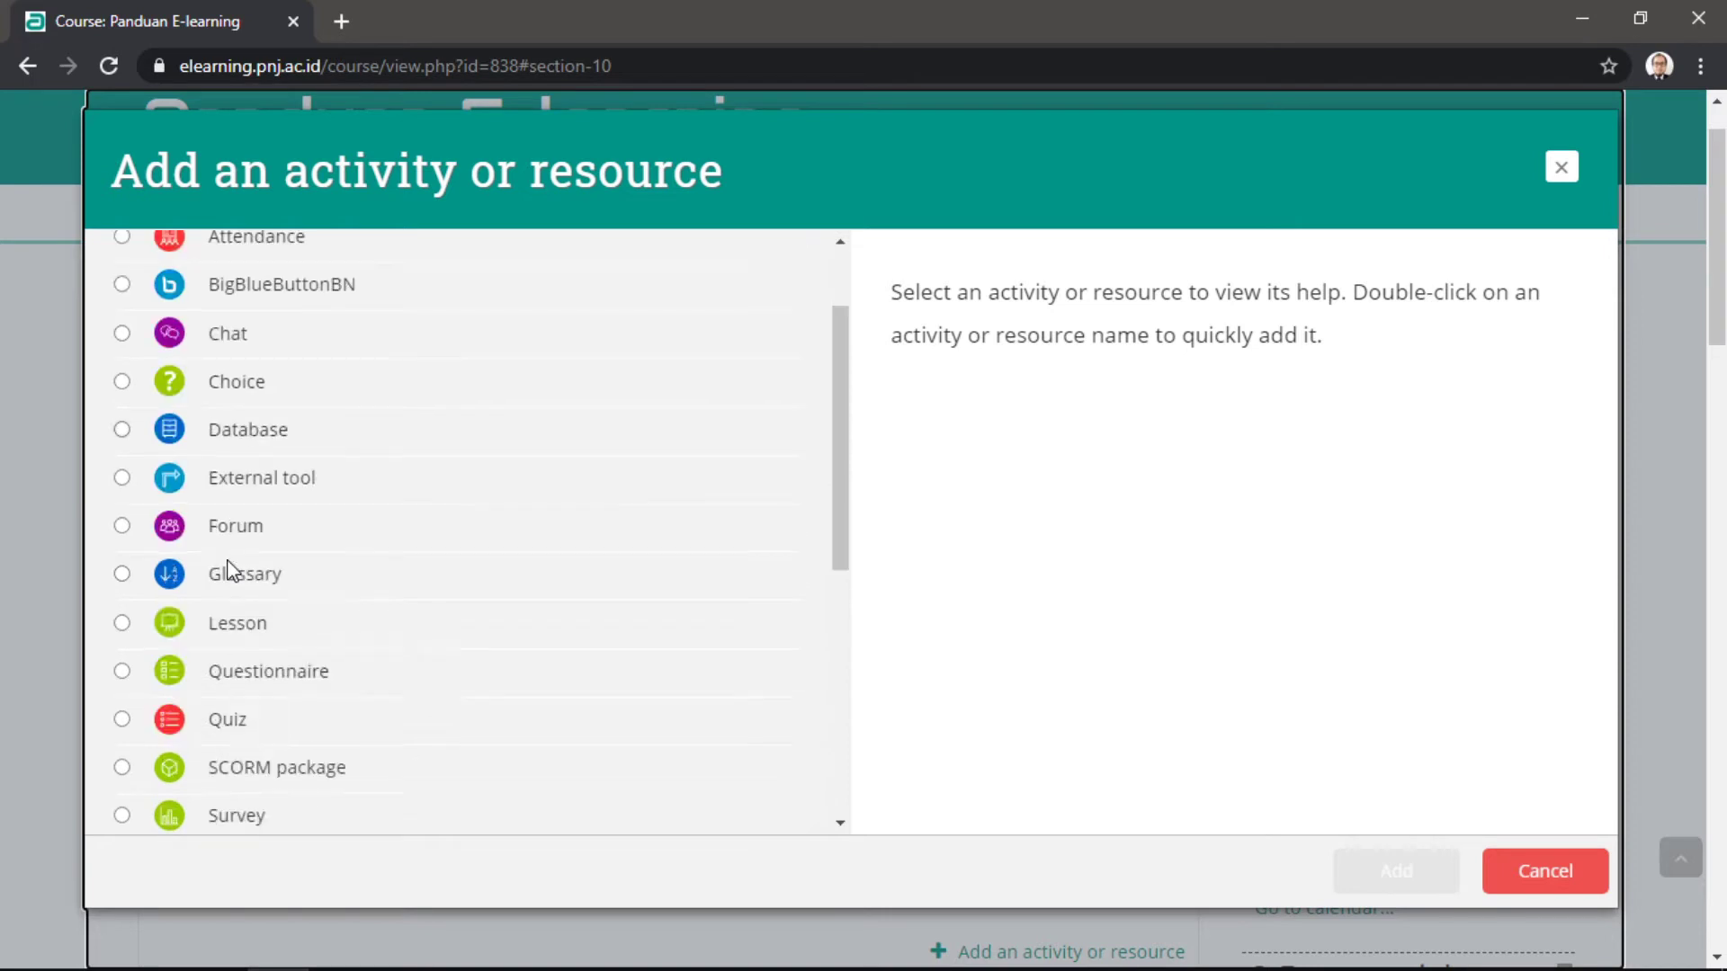
scroll(227, 572, down, 6)
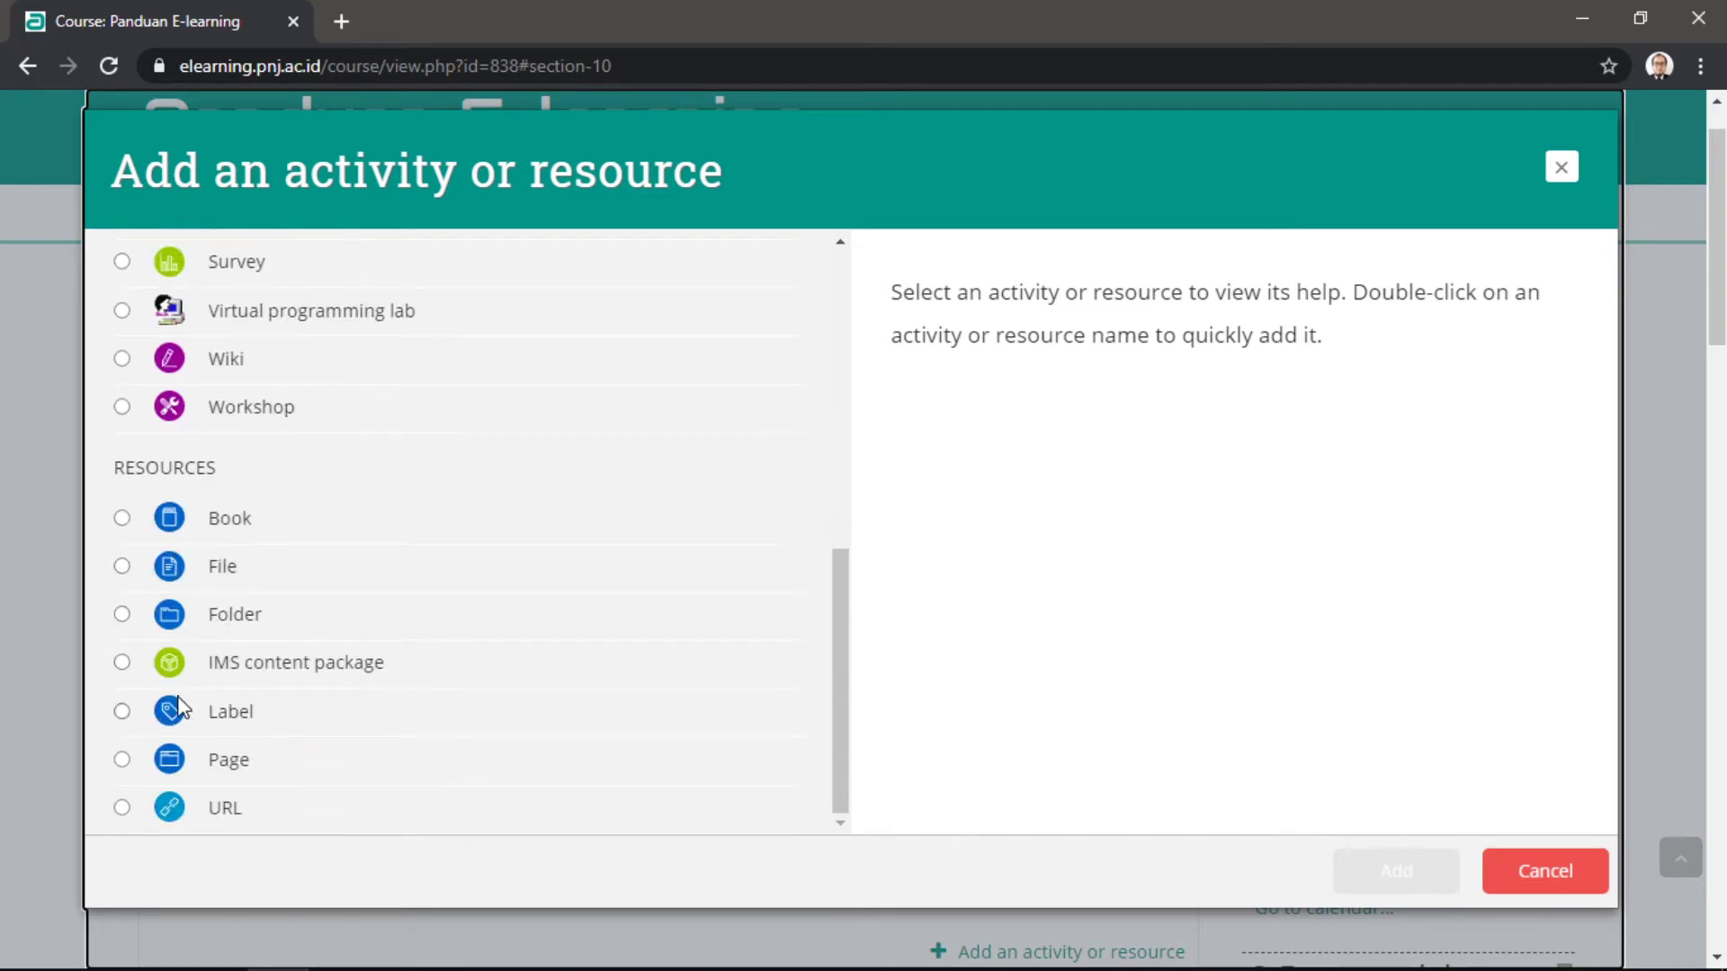
click(125, 714)
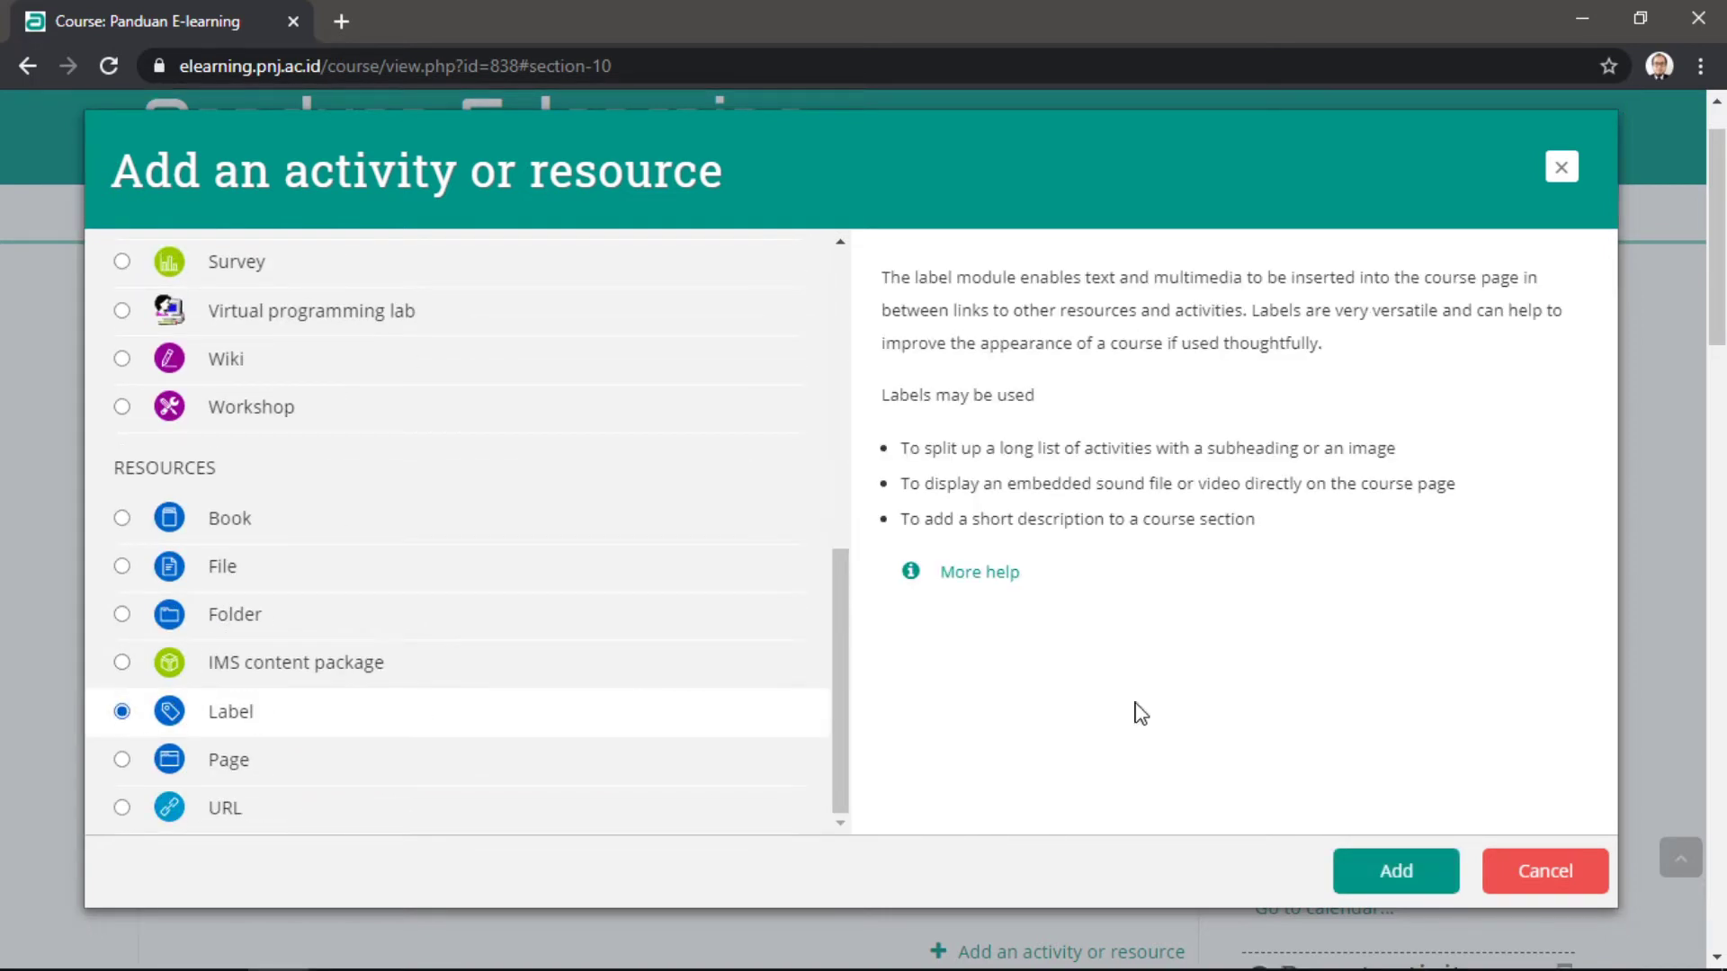
click(1396, 873)
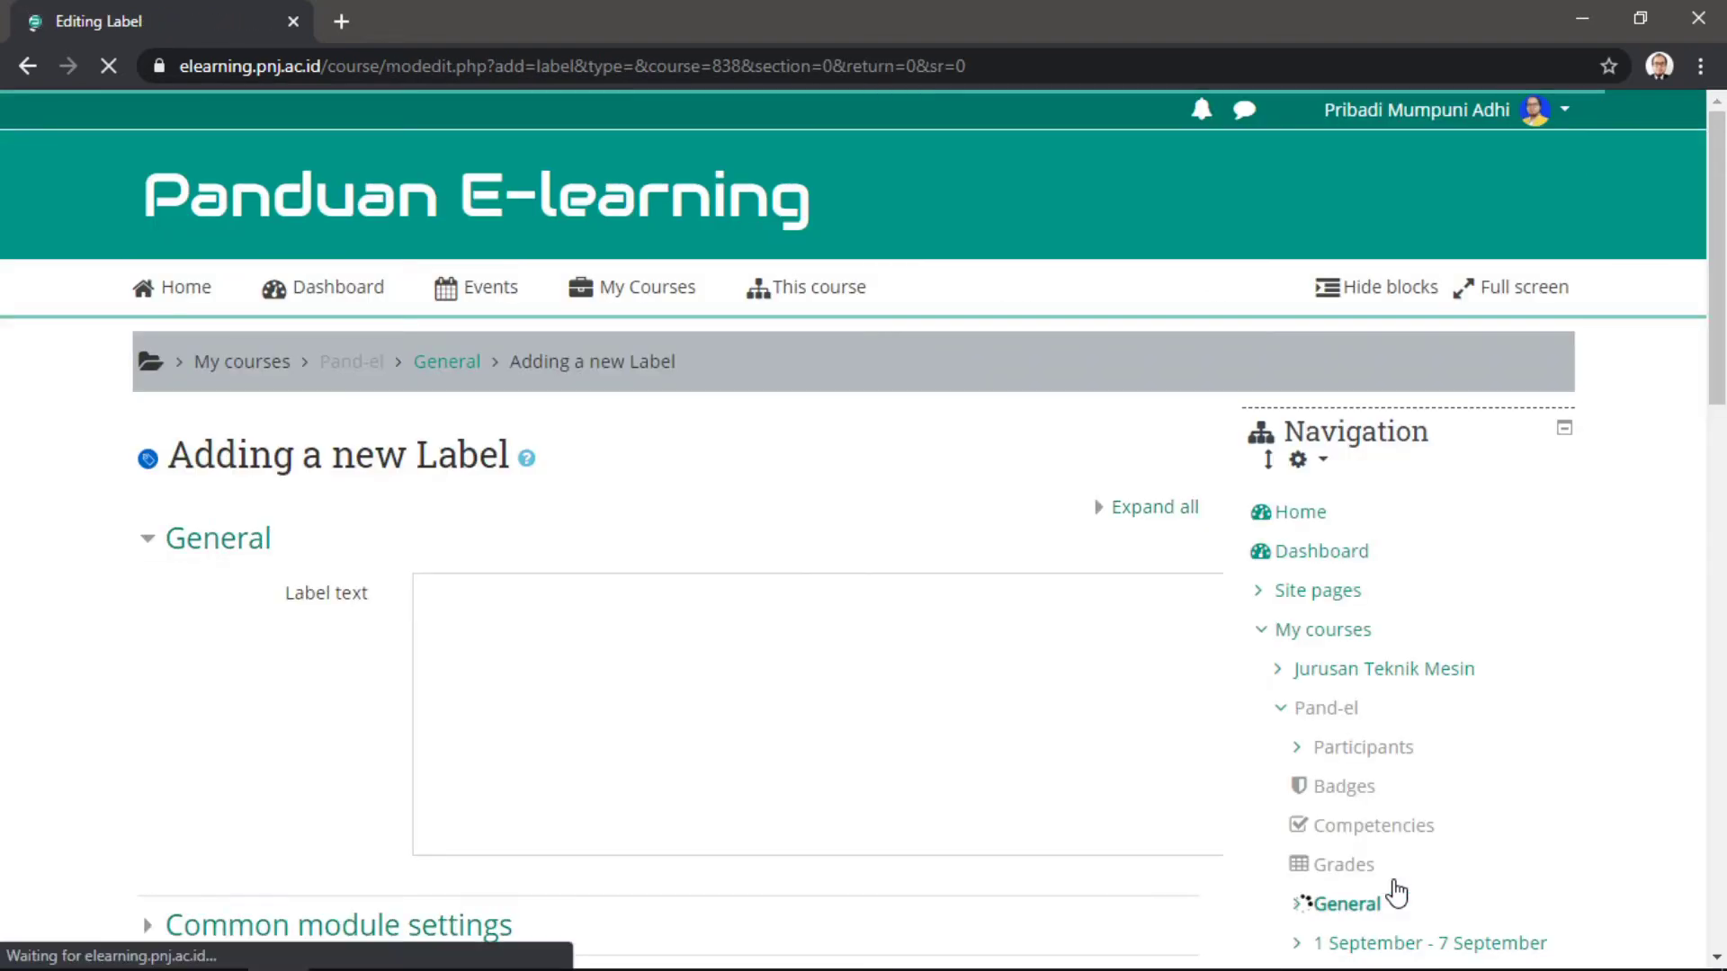
Enter "Aturan perkuliahan:" as the first line of the label text.
scroll(878, 505, down, 3)
click(508, 408)
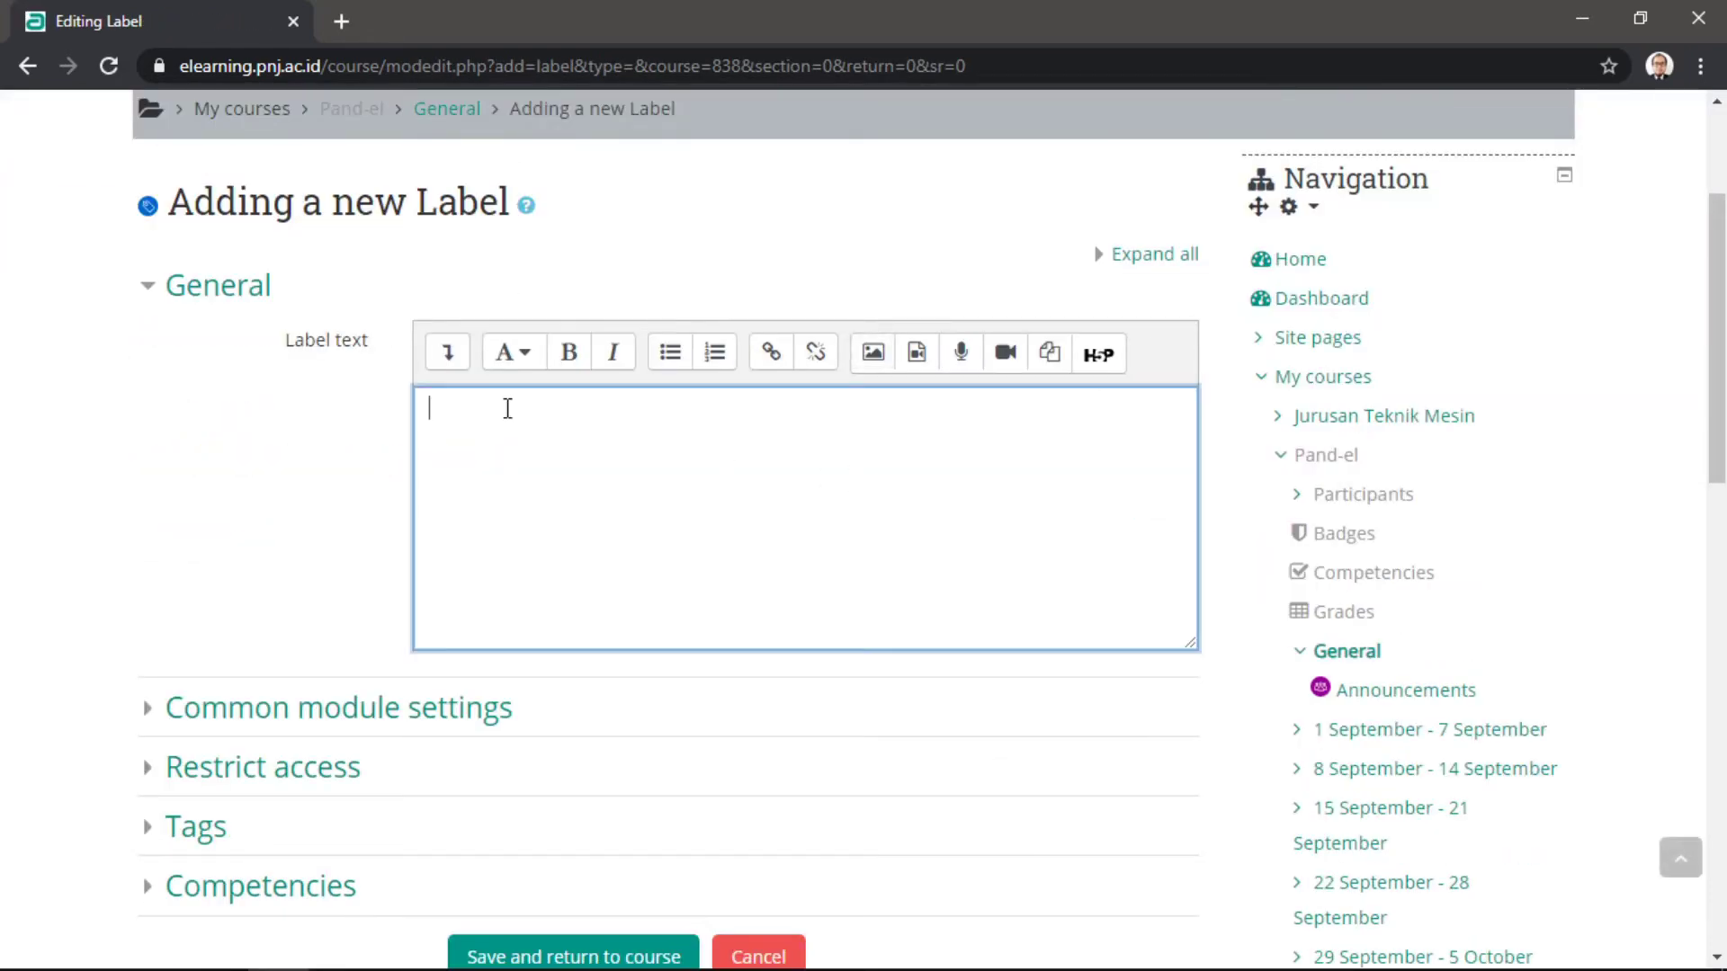
text(Aturan perkuliahan)
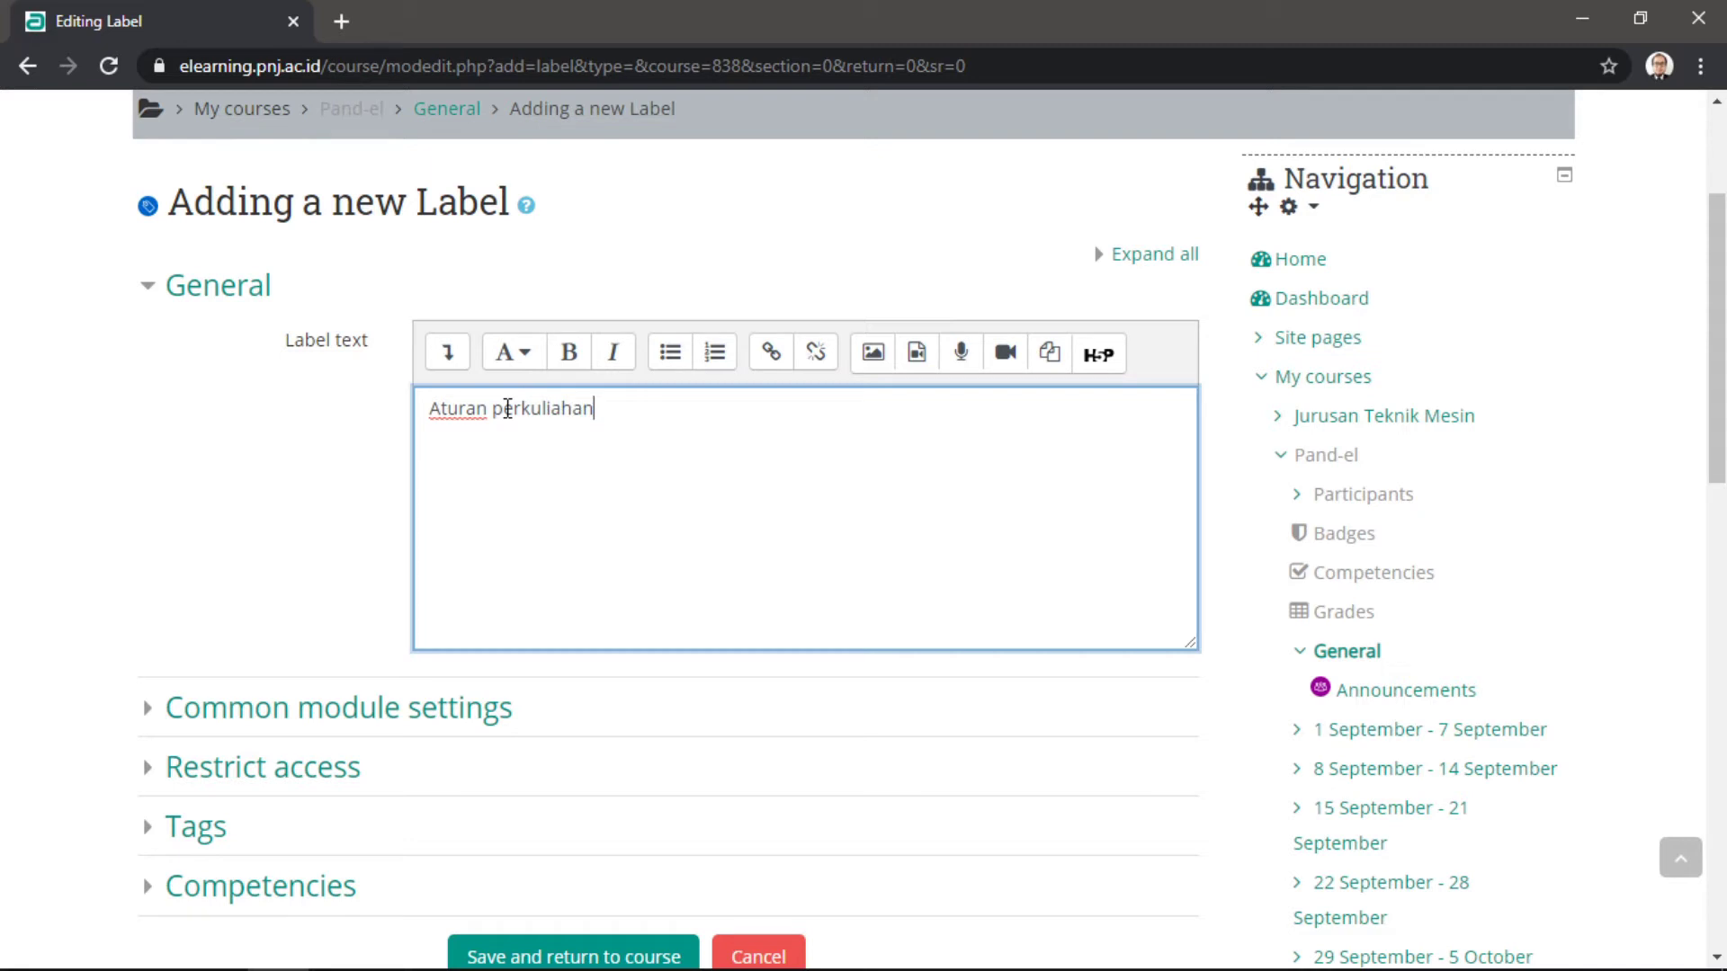
text(:)
key(Return)
Add a numbered list below the heading line with the items "Kuliah dimulai pukul 07:30" and "Toleransi keterlambatan 15 menit".
click(709, 357)
text(Ku)
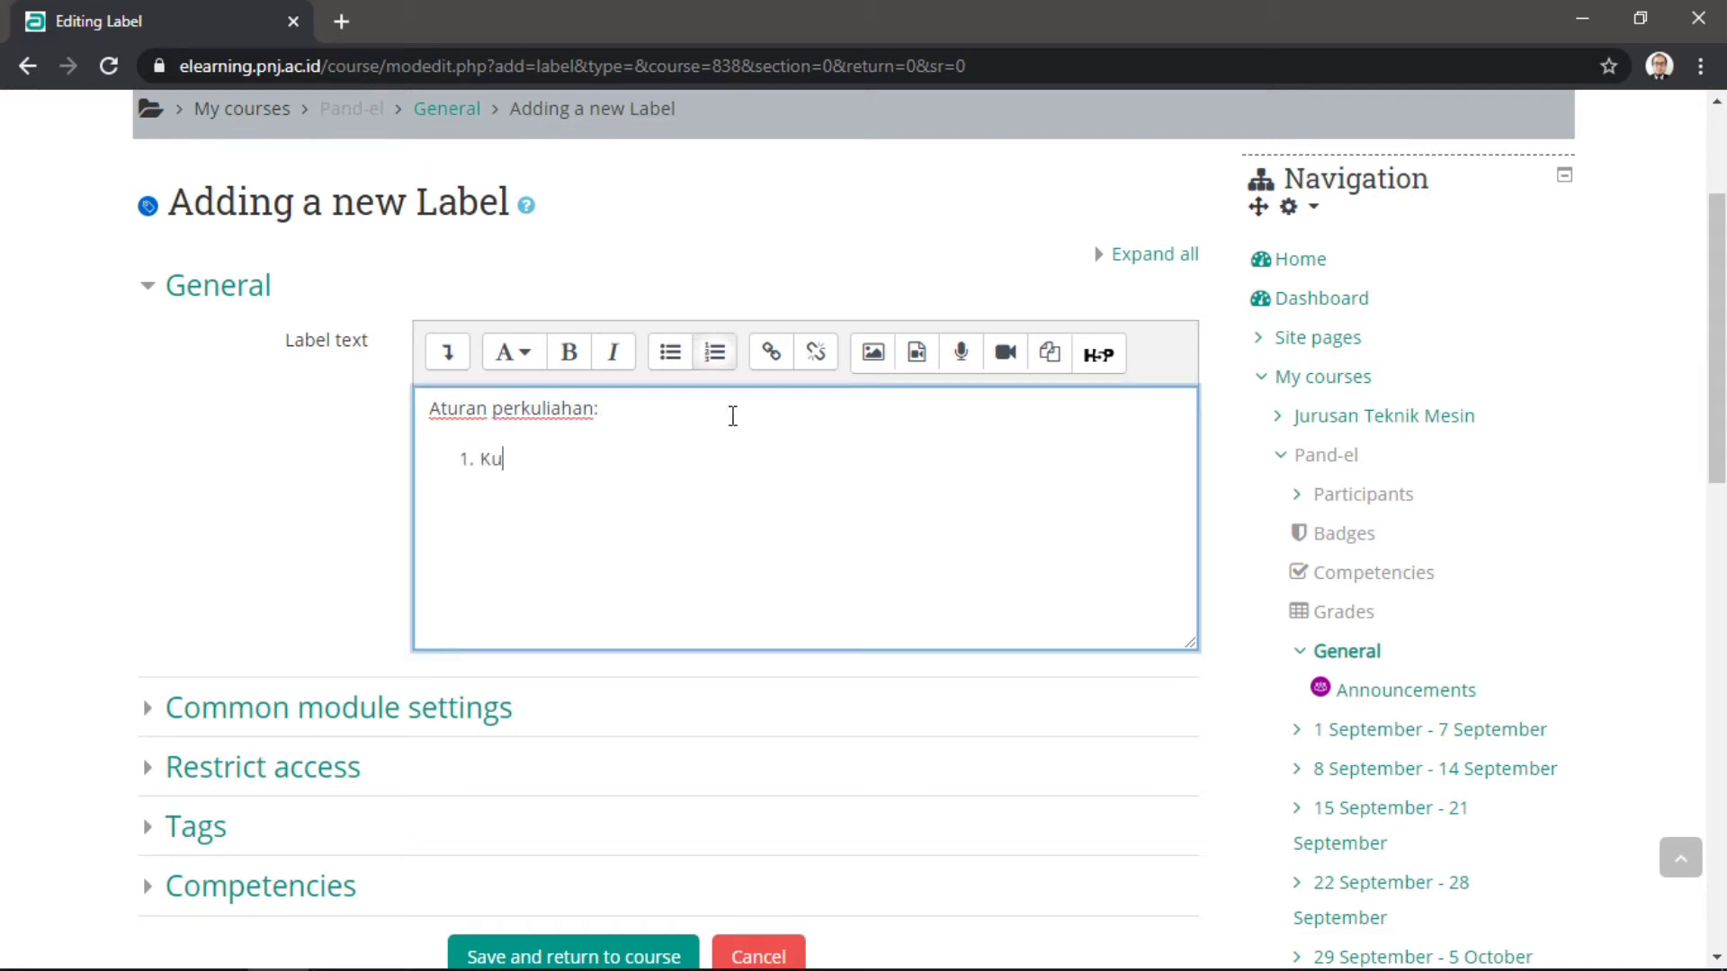
text(liah dimulai pukul )
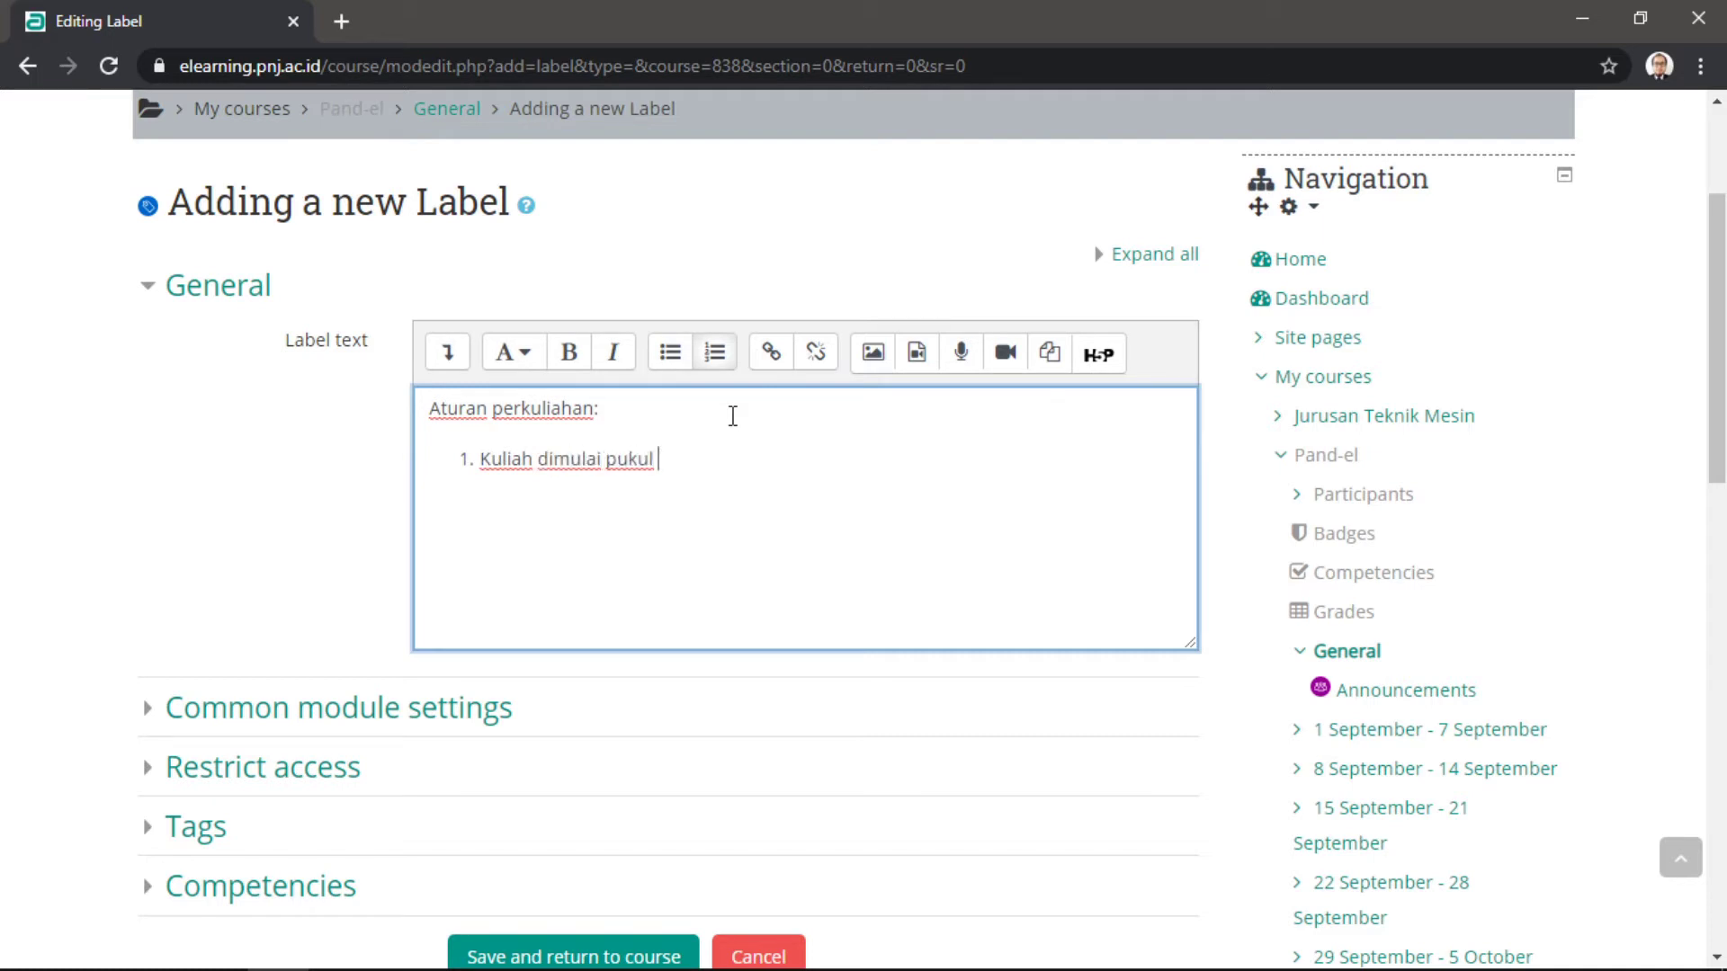
text(07:30)
key(Return)
text(Toleransi )
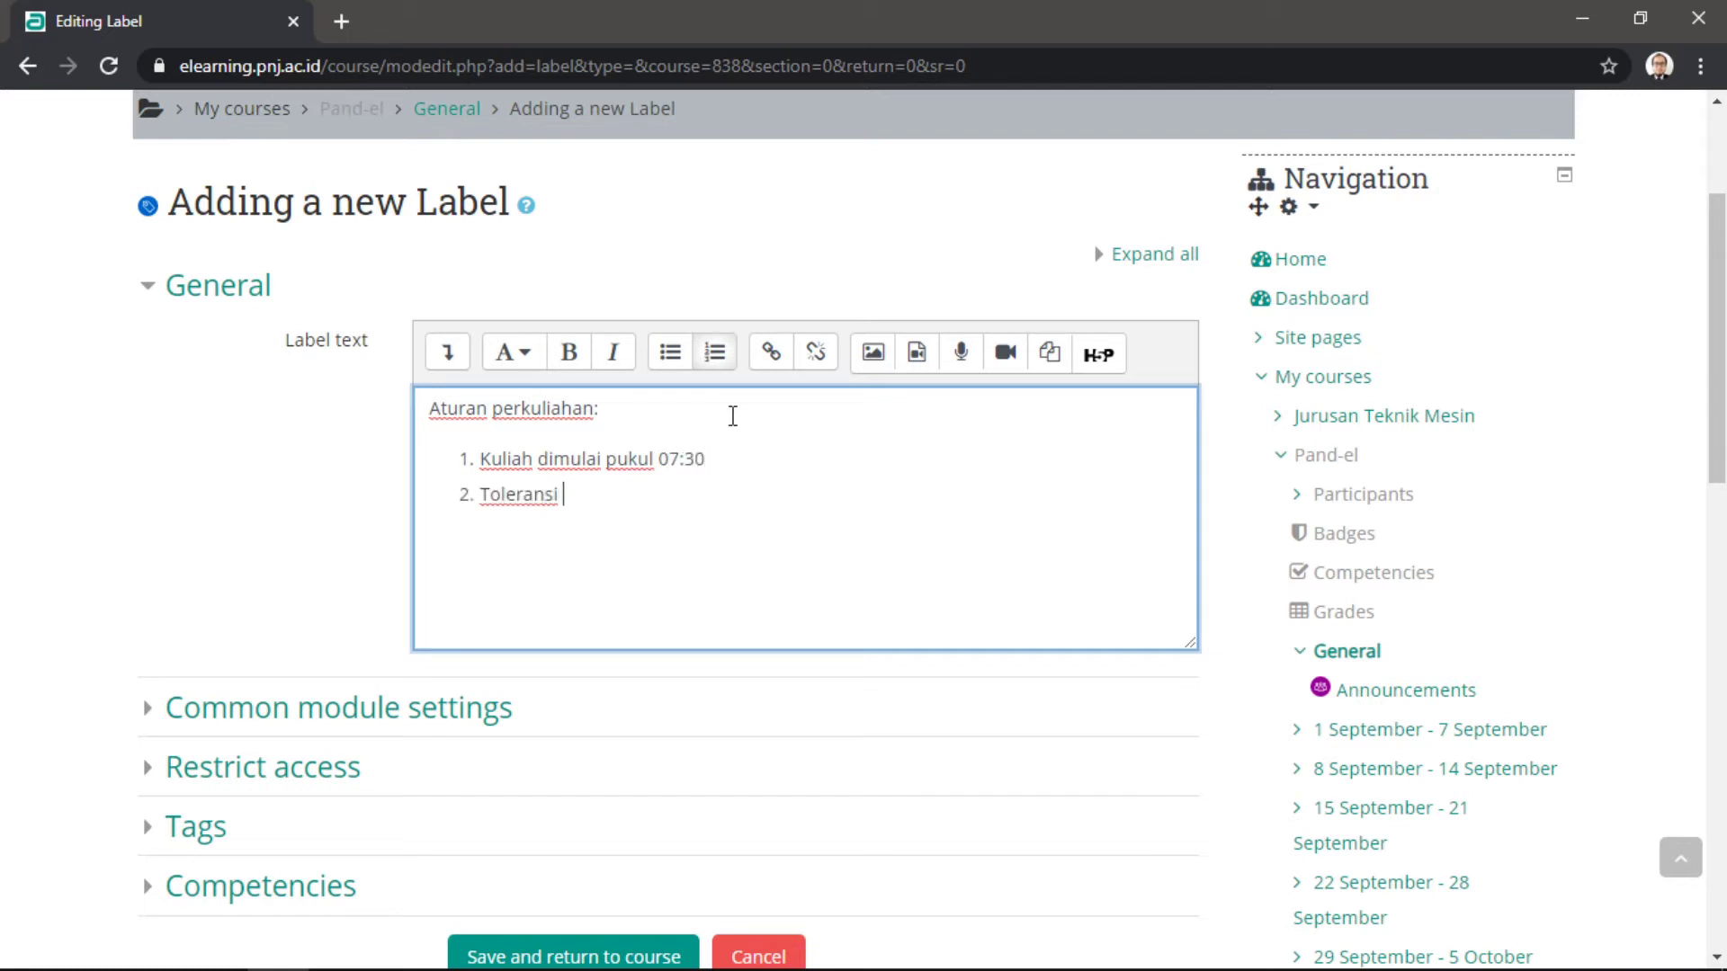
text(keterlamnbatan )
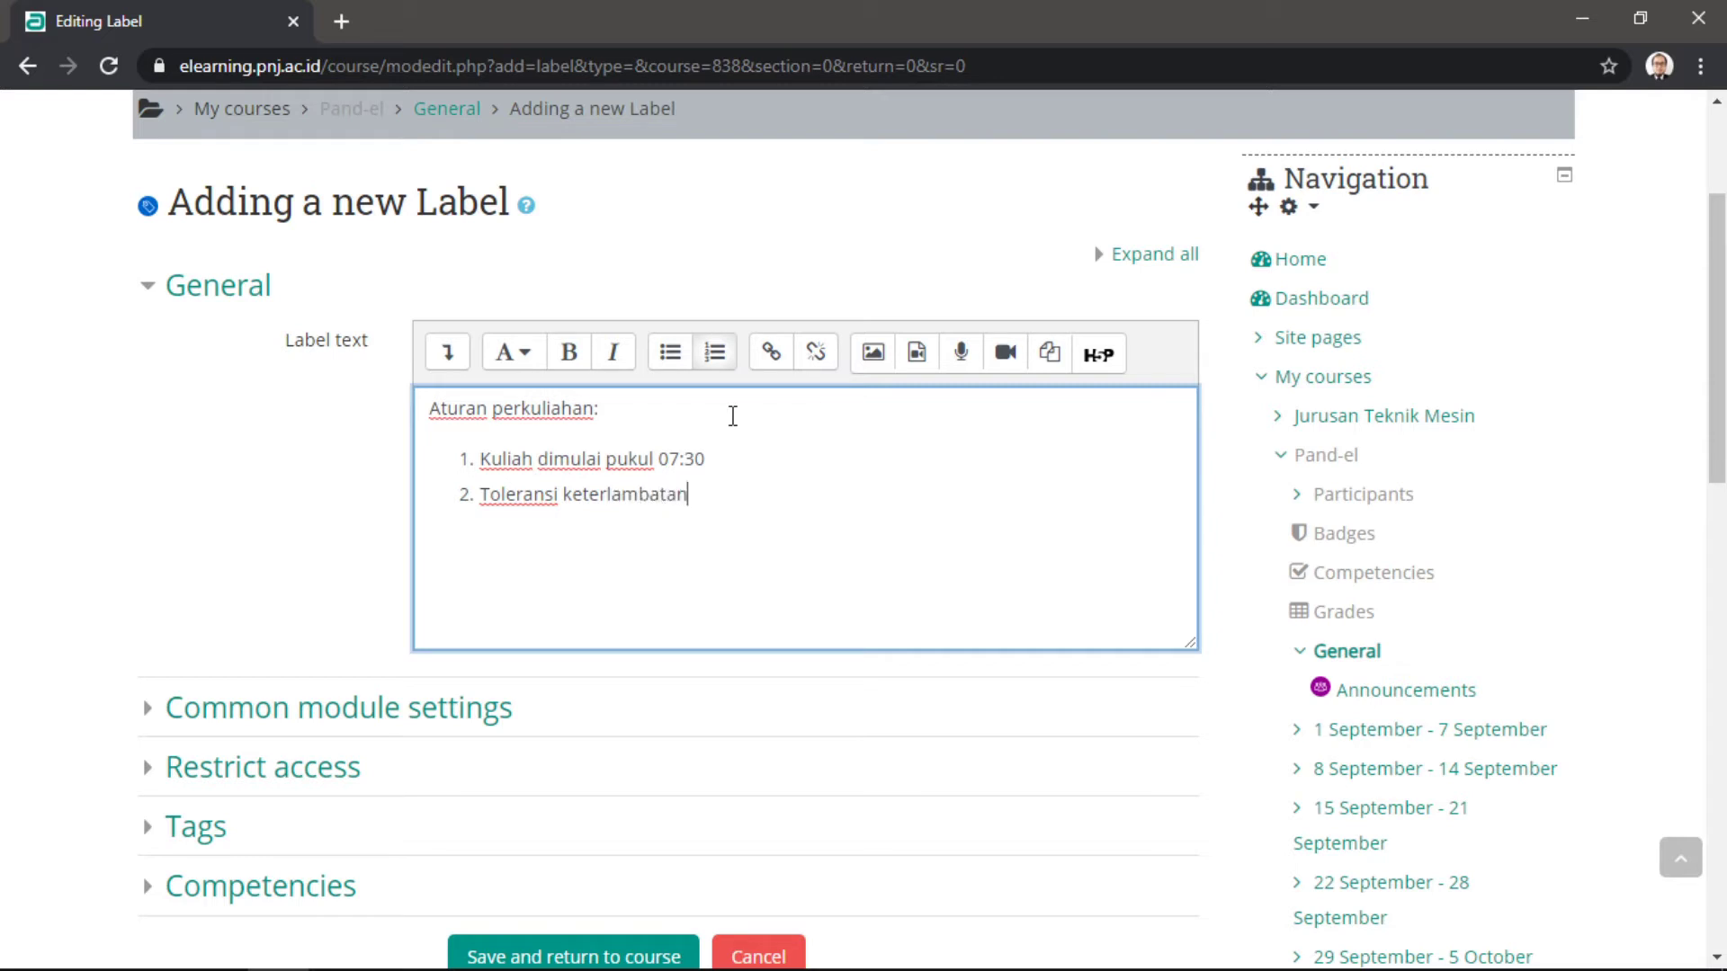
text(15 menit)
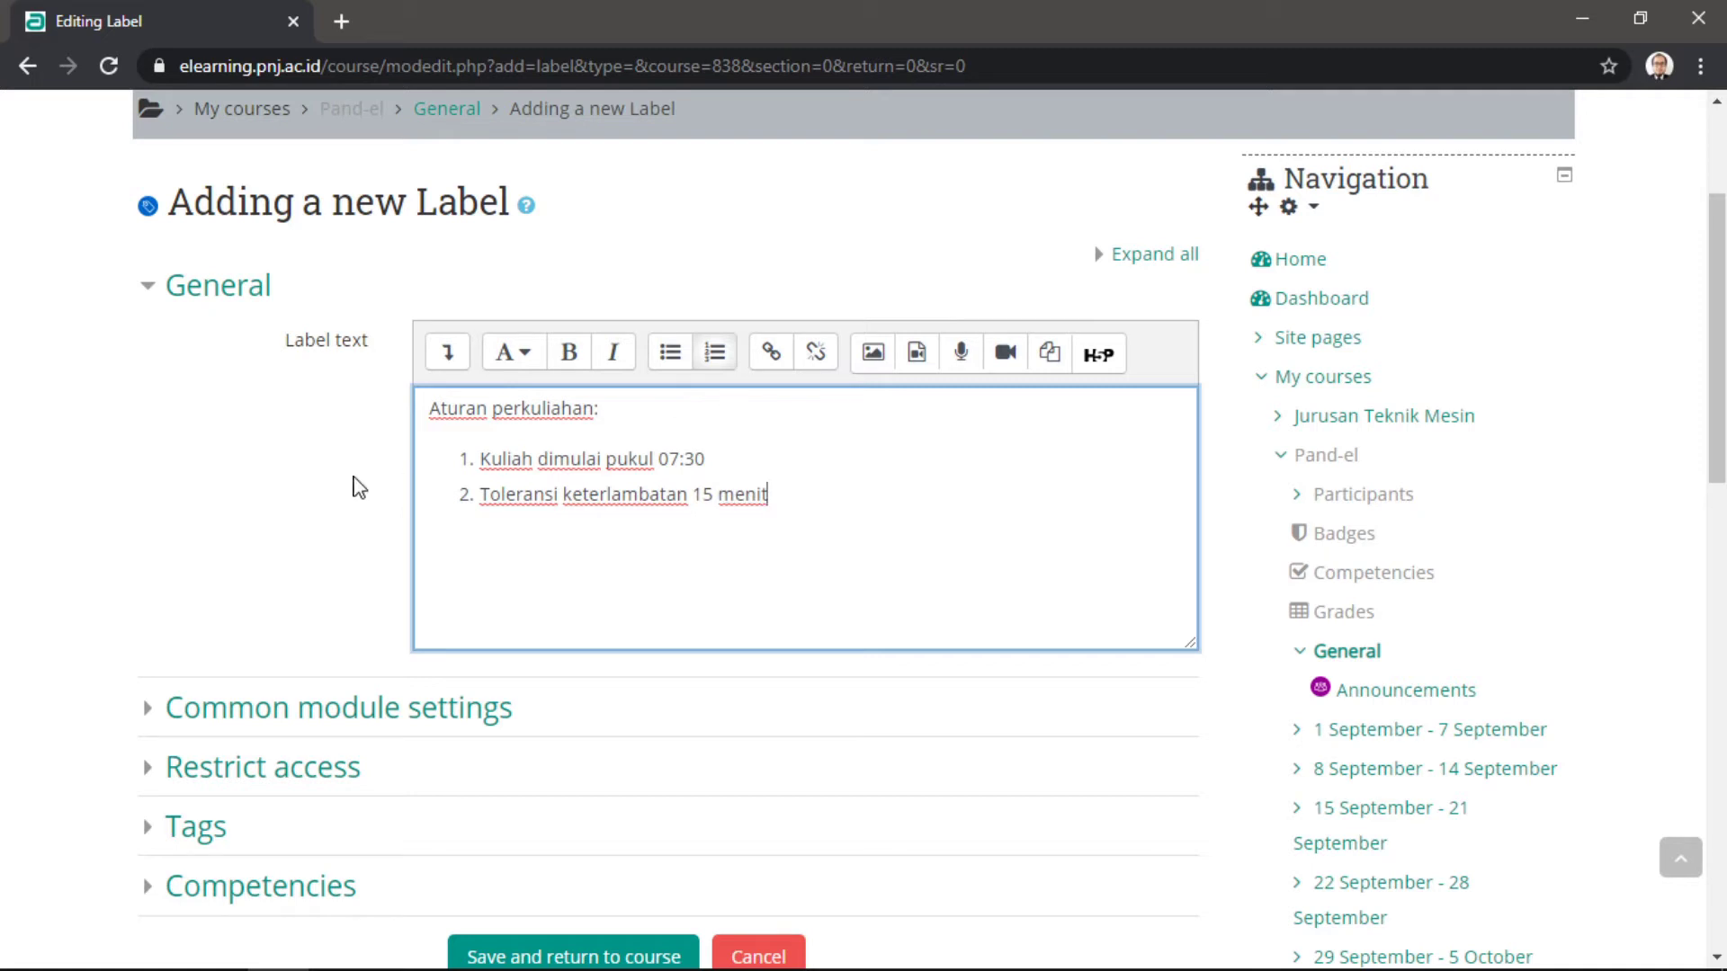
Expand the label's common module settings and choose "Show on course page" as its availability.
scroll(171, 445, down, 1)
click(231, 591)
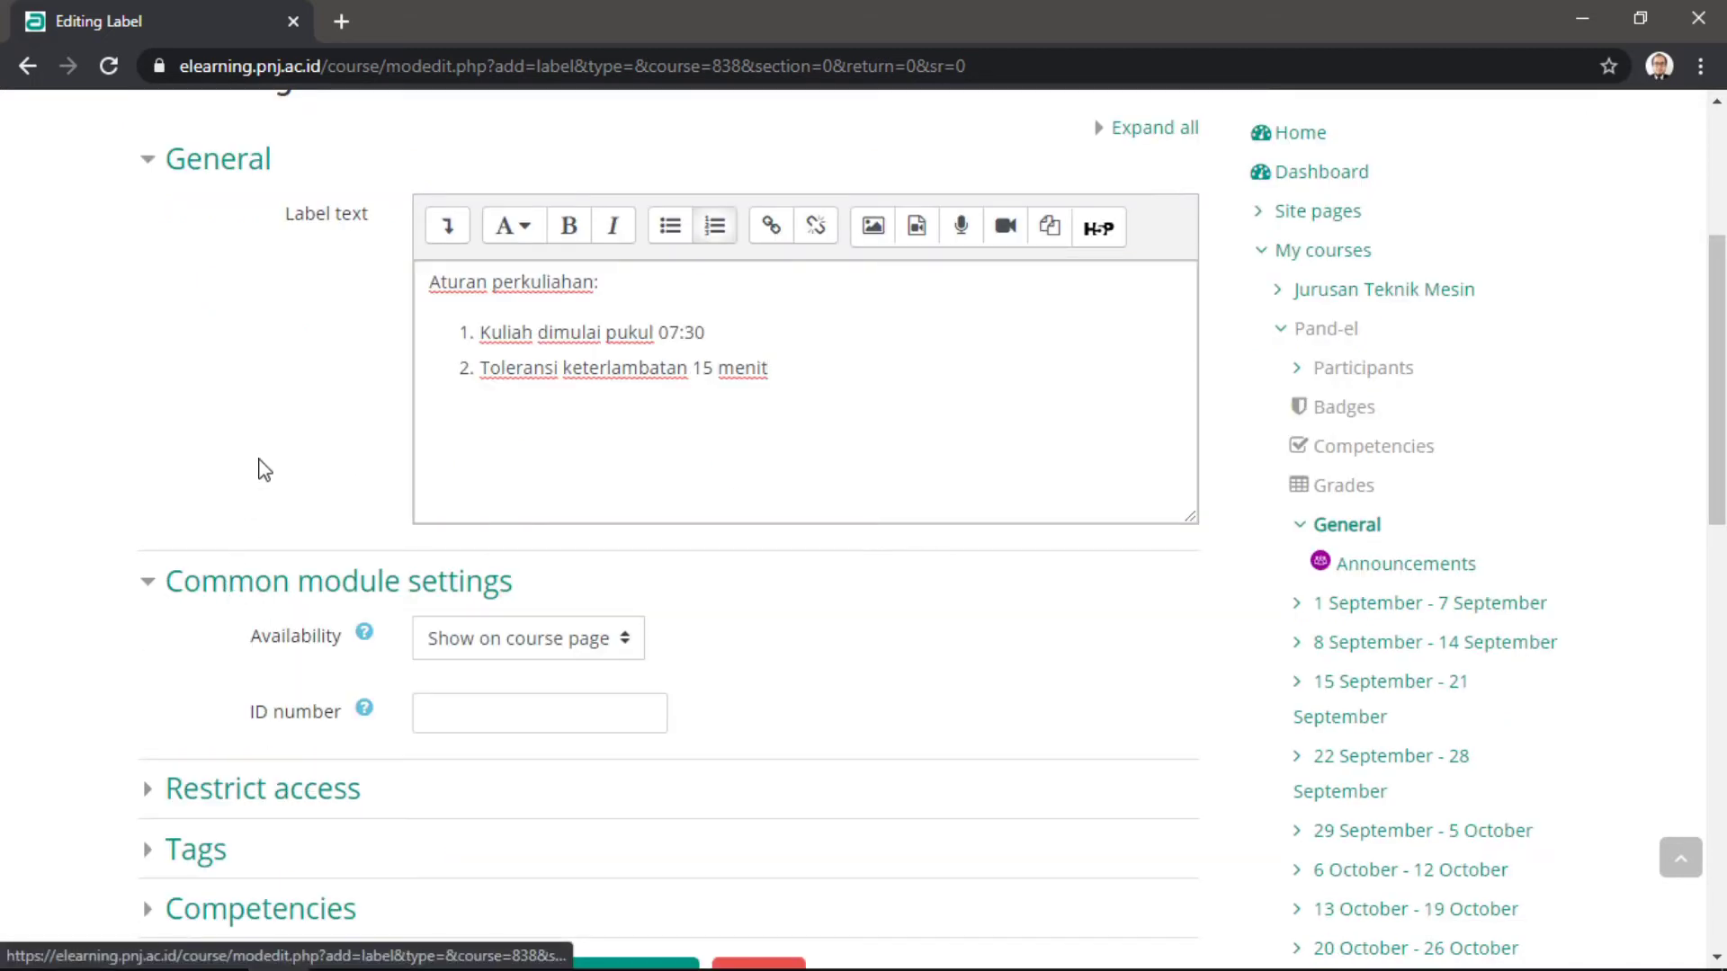
scroll(266, 463, down, 1)
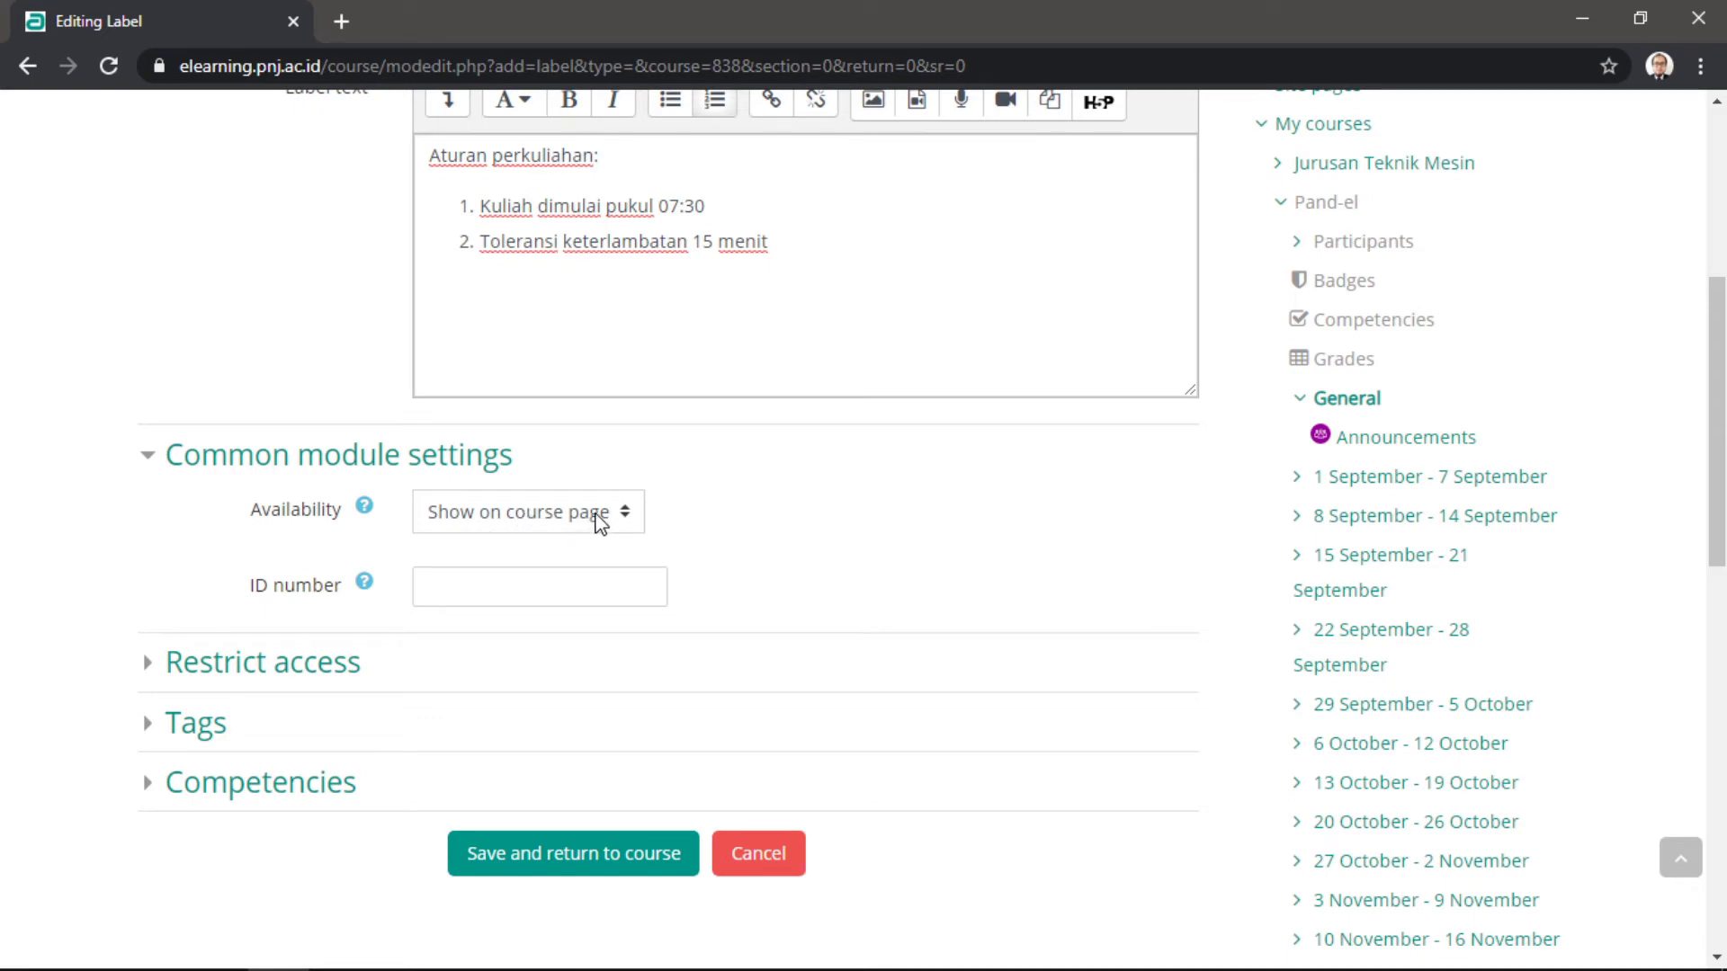
click(599, 524)
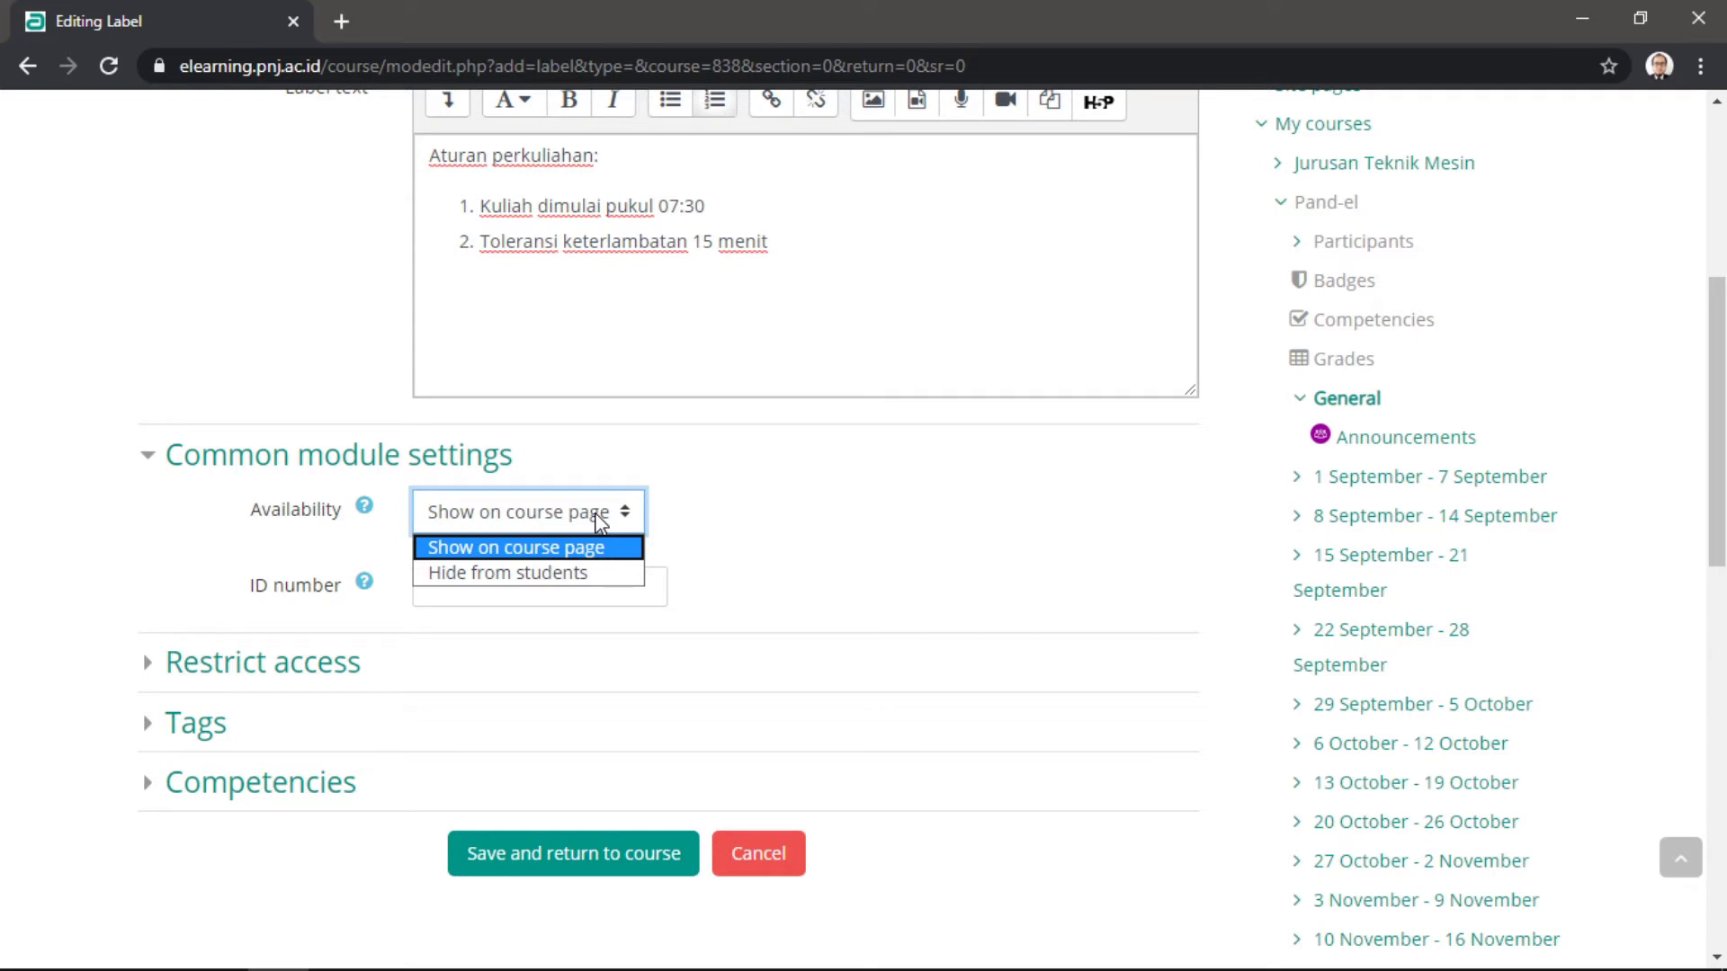
click(539, 548)
Check the label's access restriction settings, and save the label and return to the course.
scroll(754, 558, down, 1)
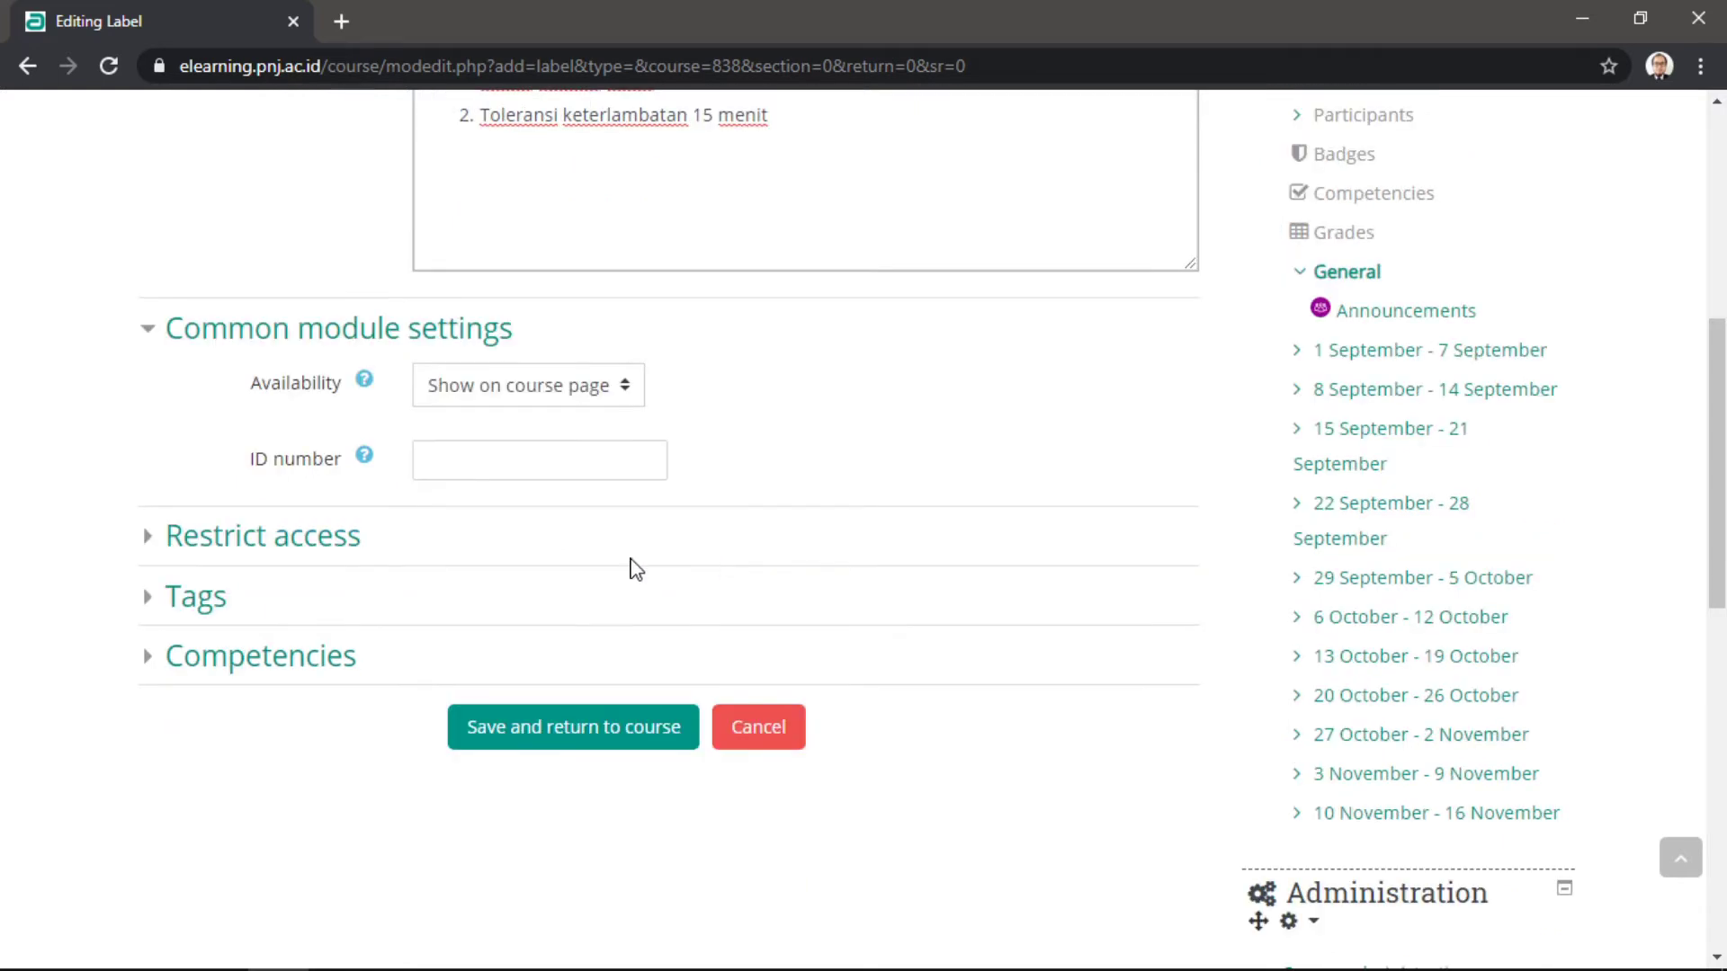
click(223, 539)
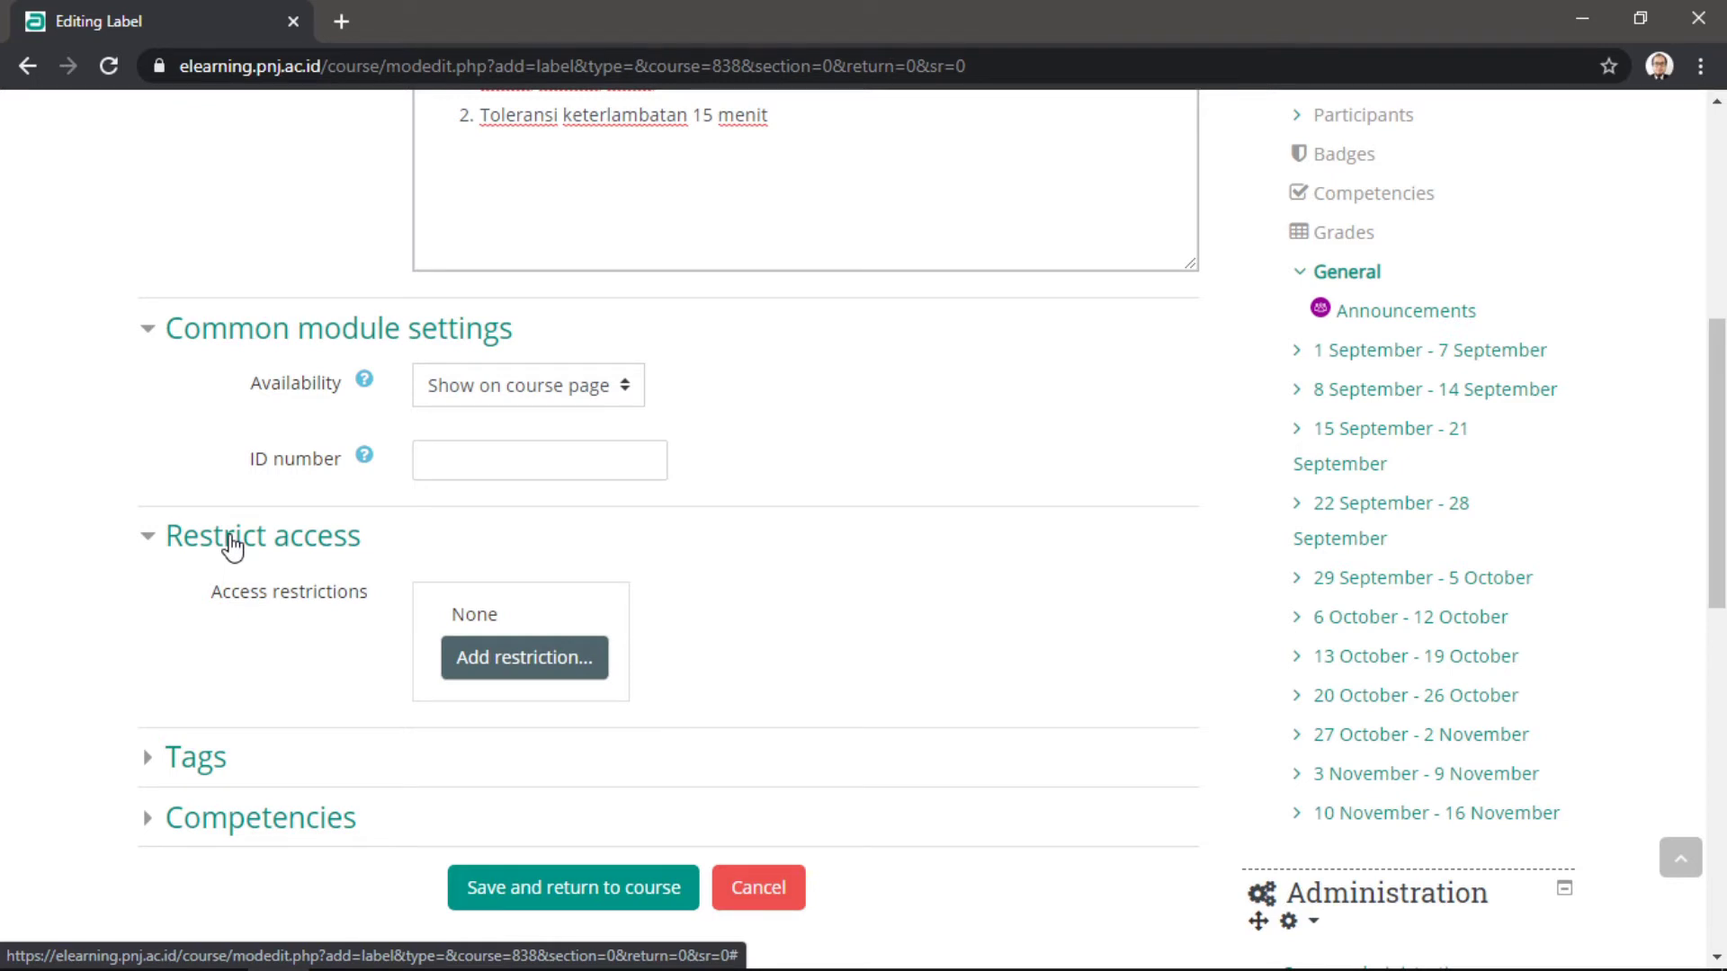
scroll(232, 545, down, 2)
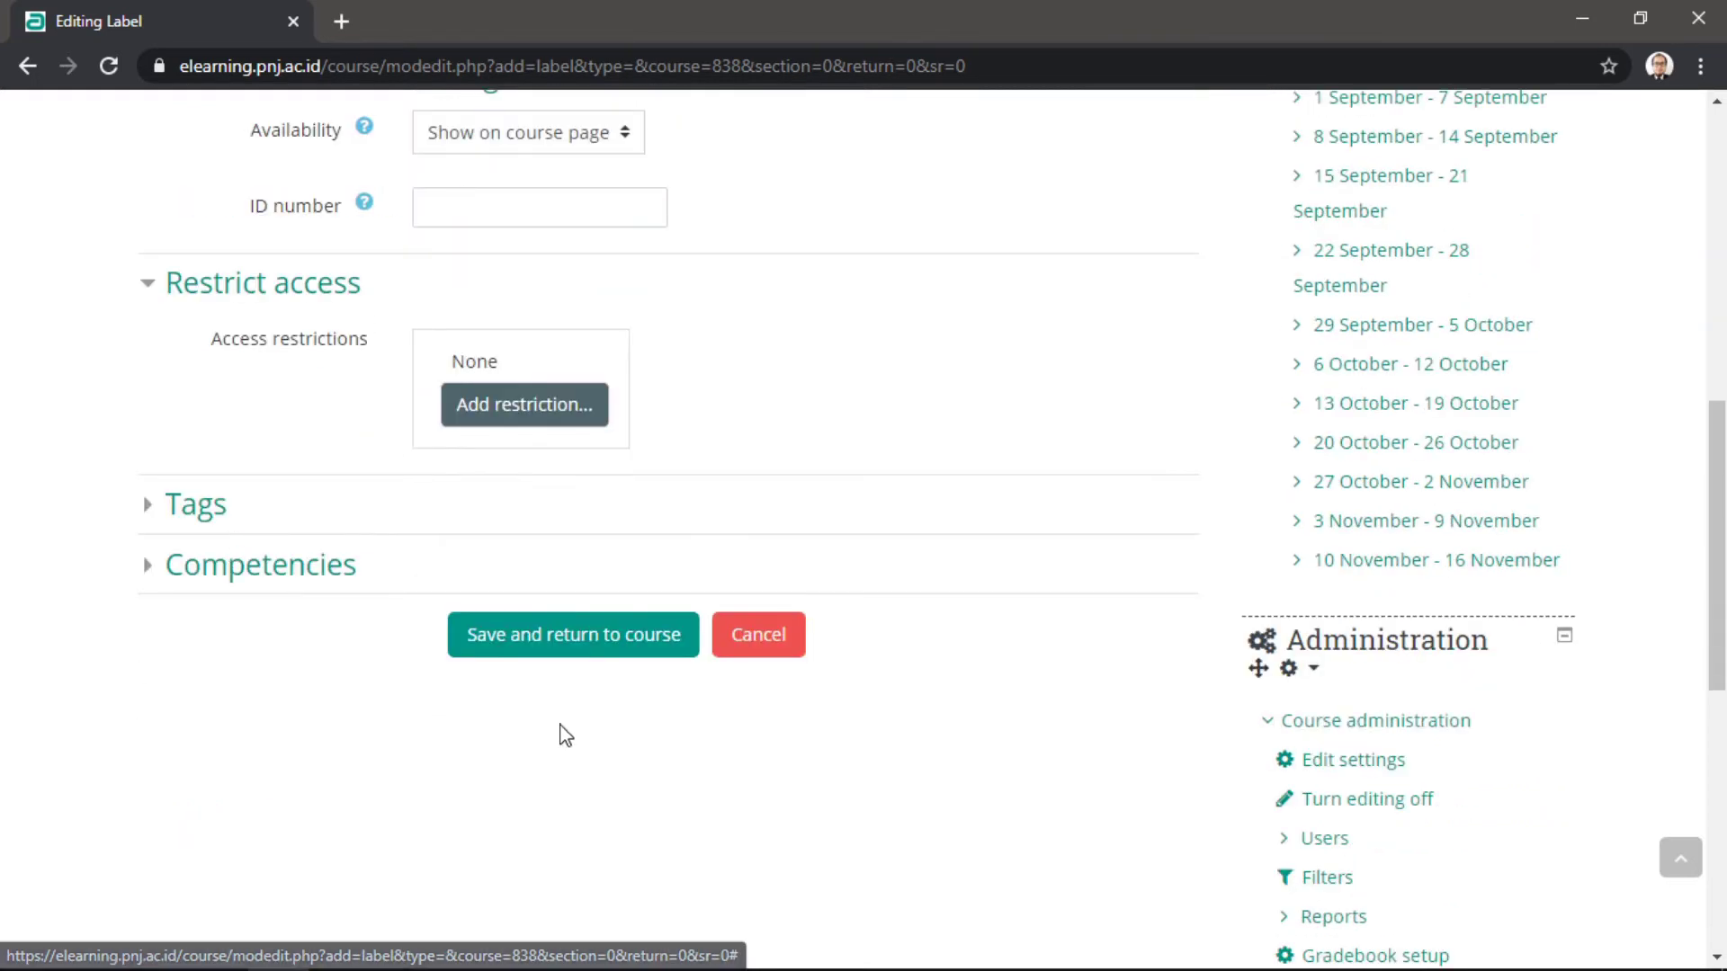
click(608, 659)
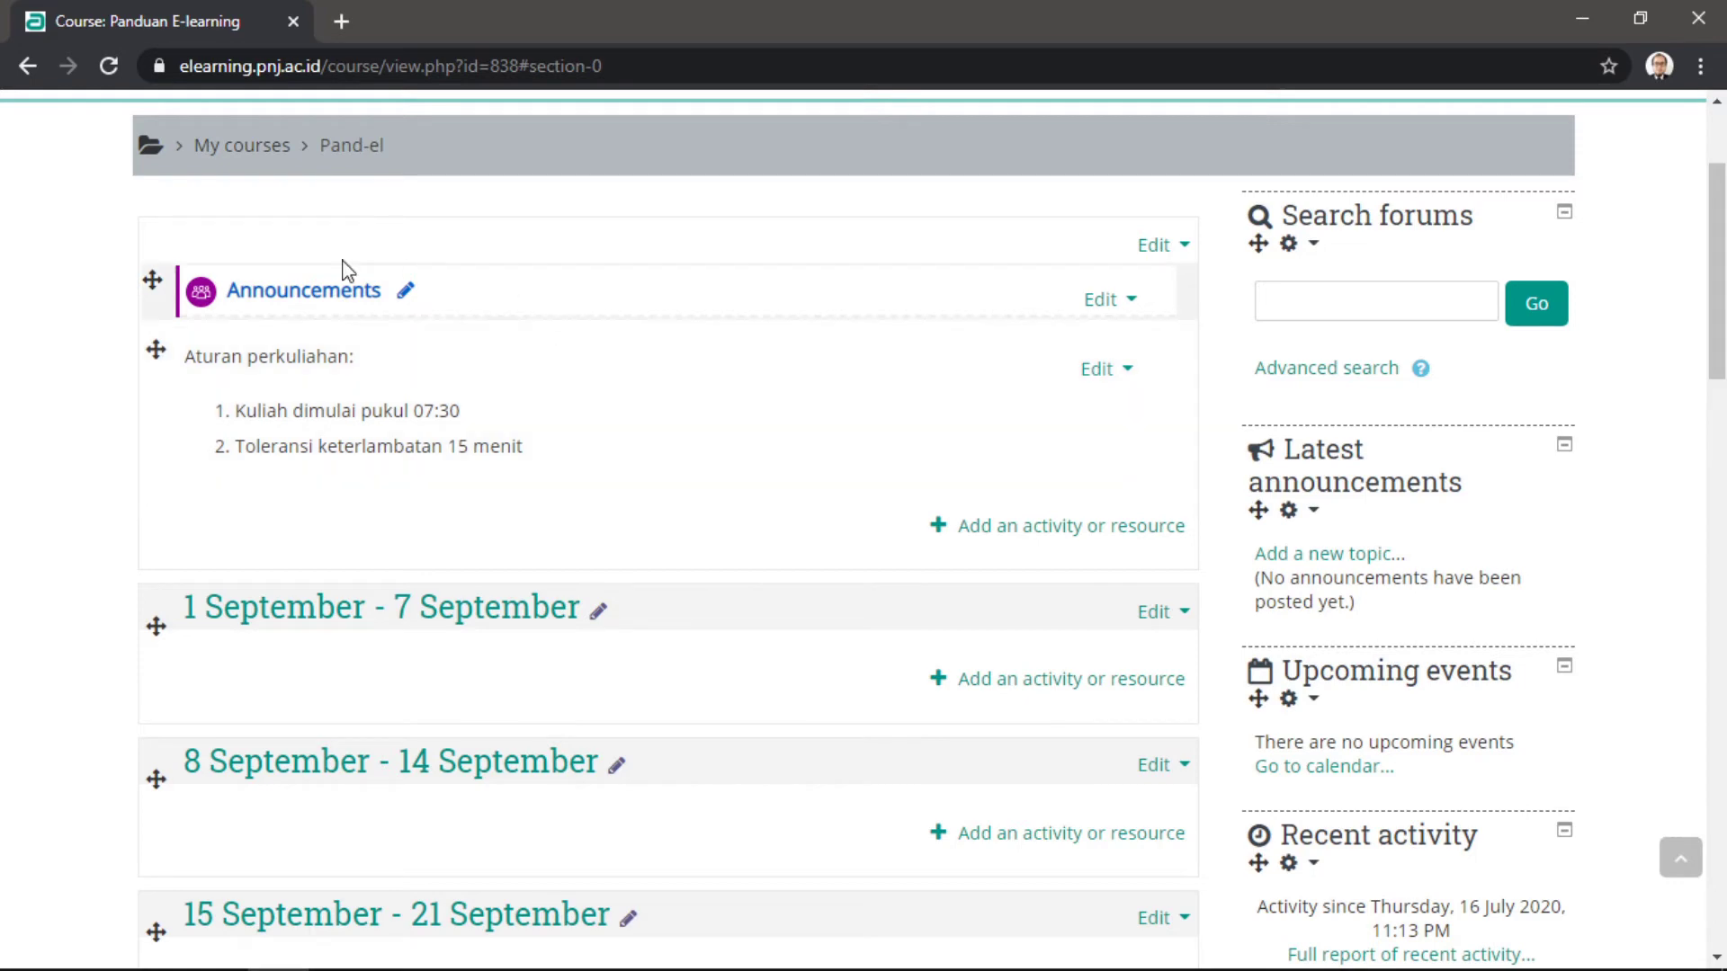
Rename the Announcements forum as "Pengumuman".
click(404, 293)
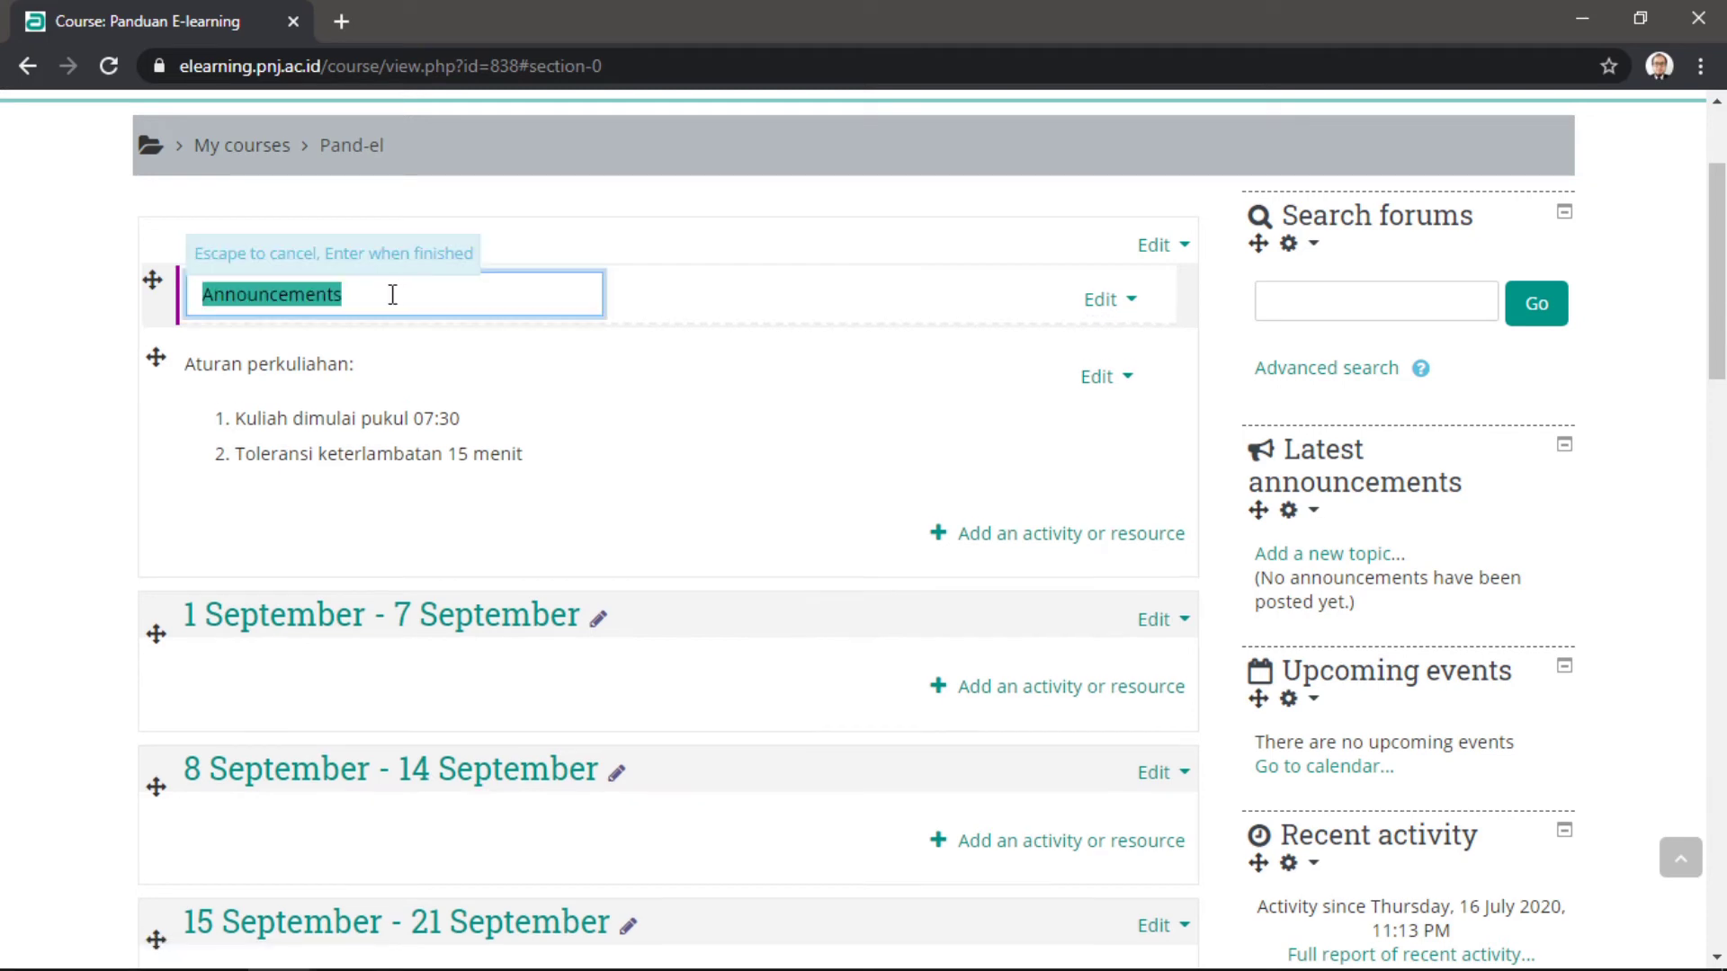
text({en)
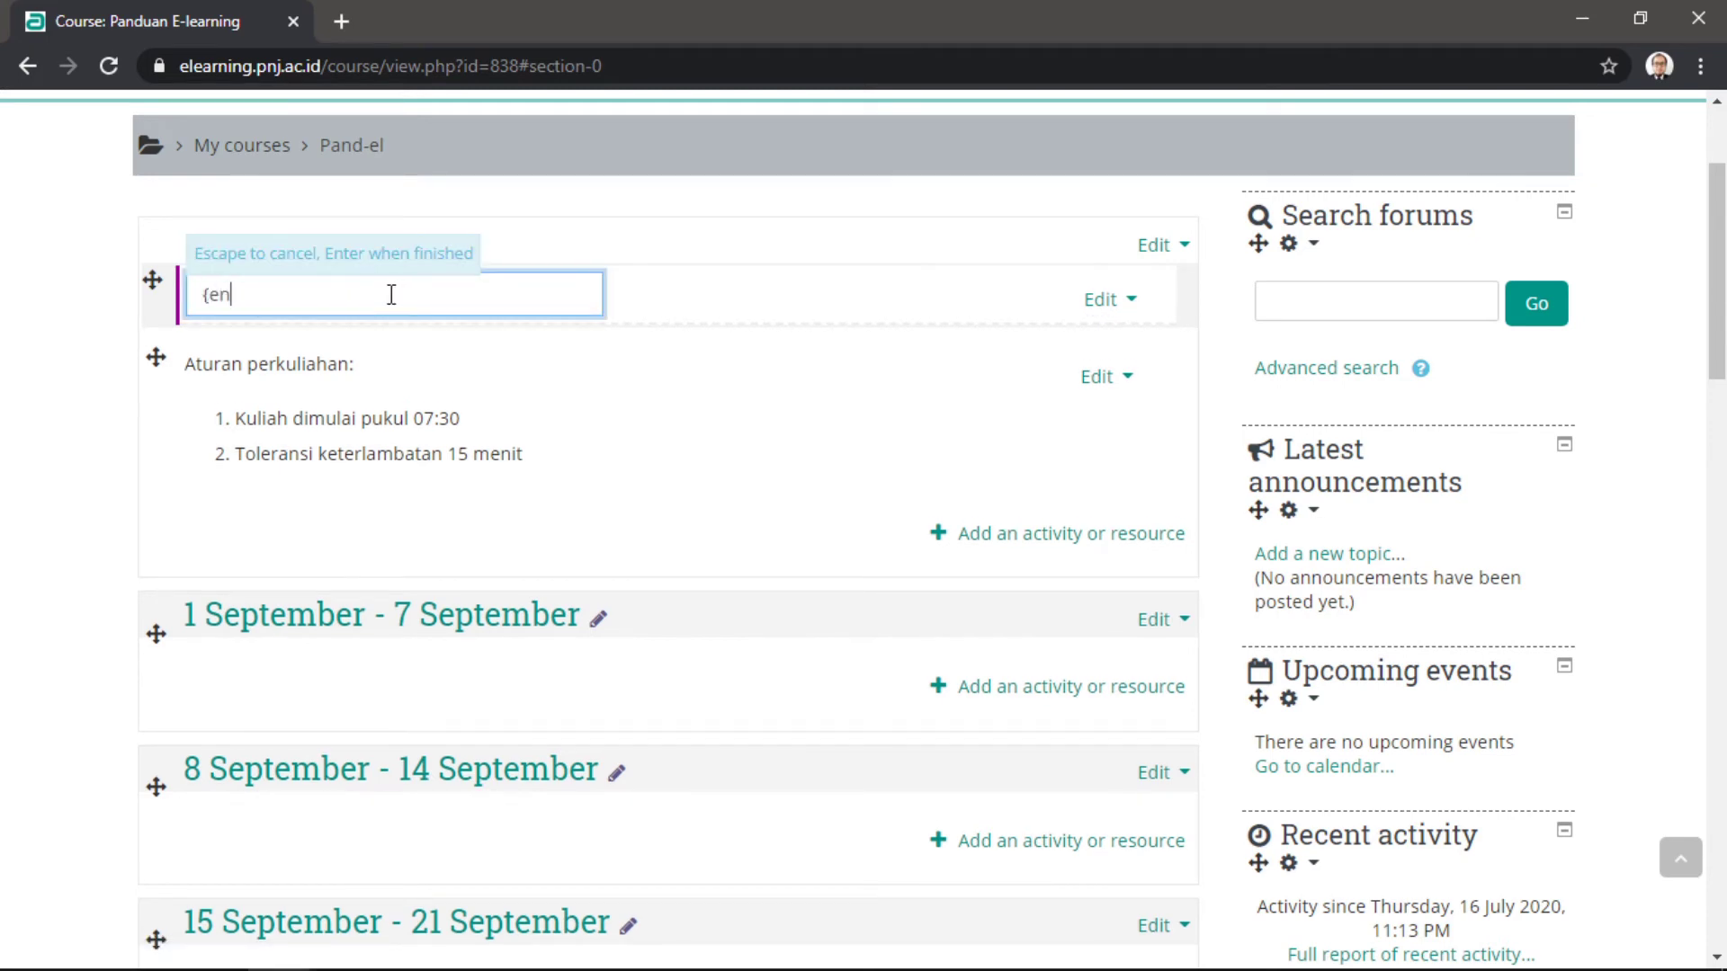
key(BackSpace)
key(BackSpace)
text(P{eng)
key(BackSpace)
key(BackSpace)
text(ngumuman)
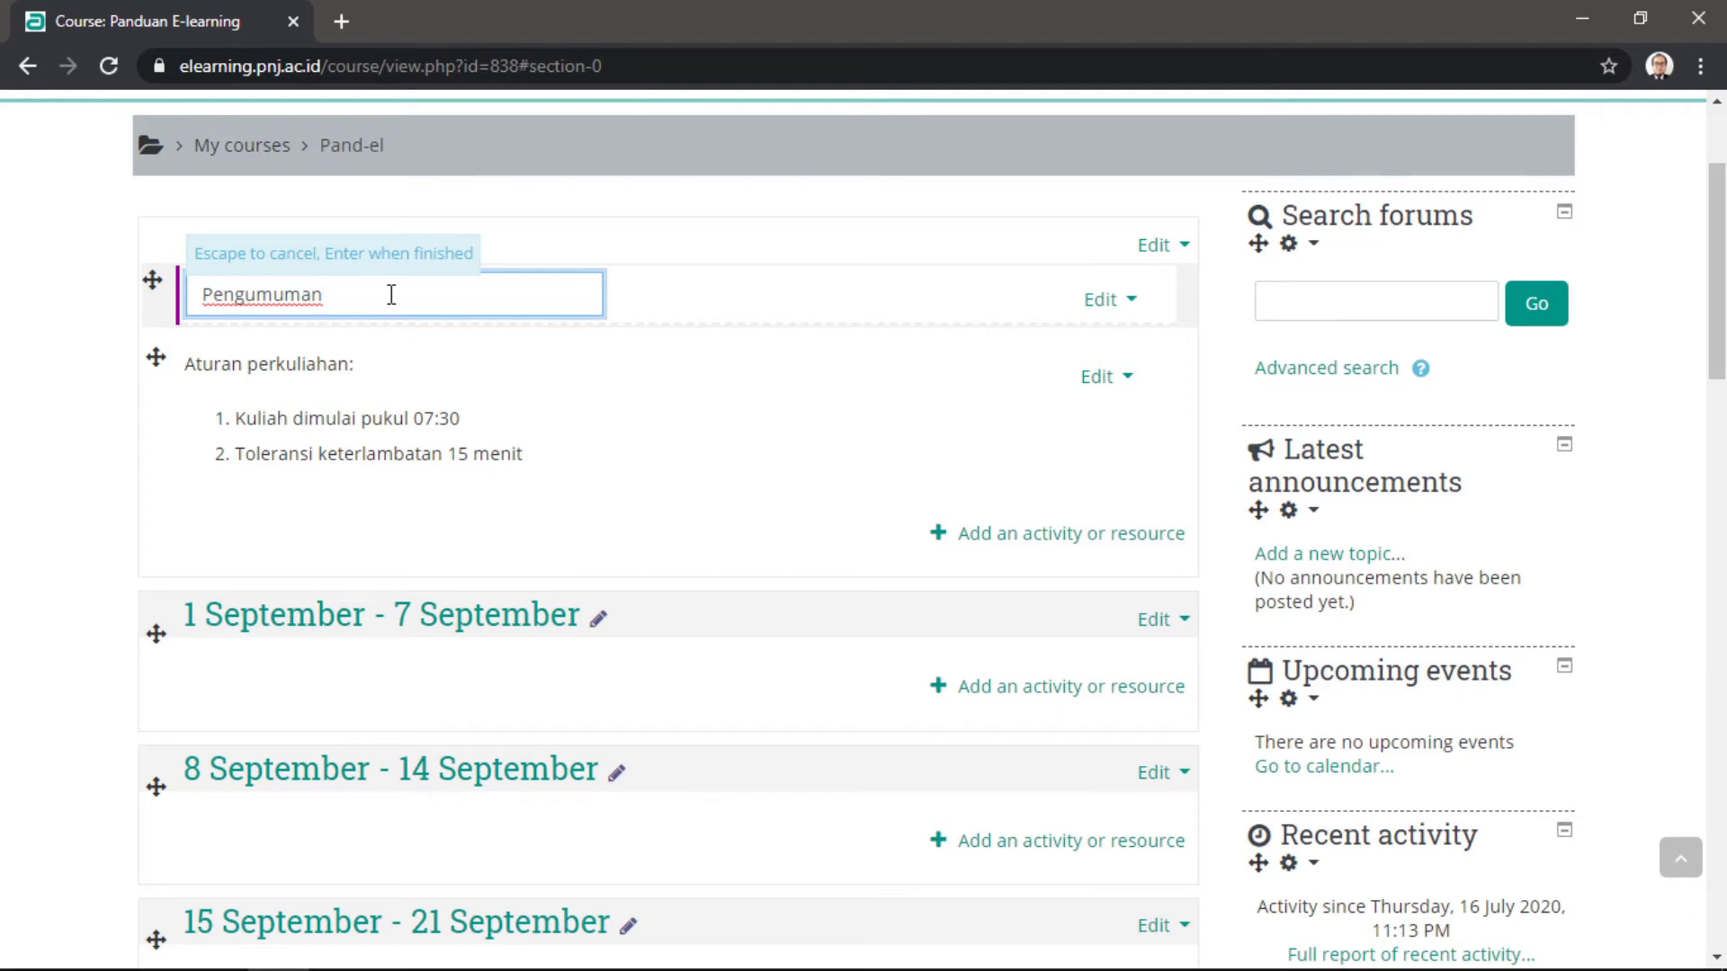
key(Return)
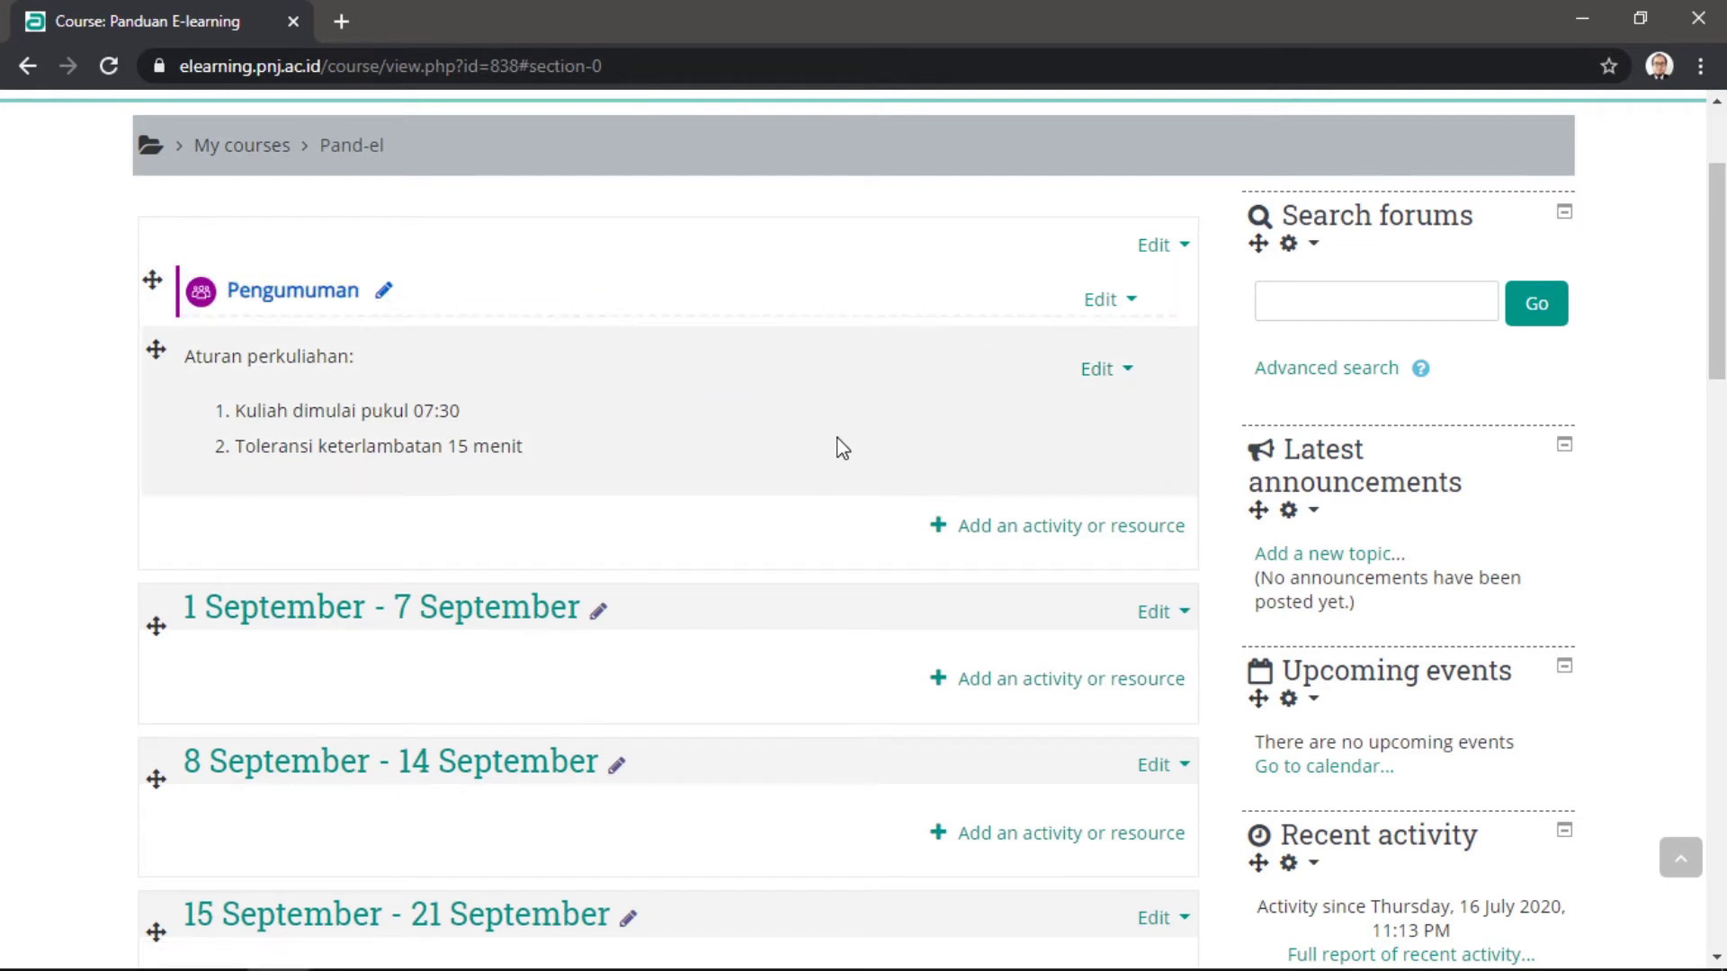
Rename the 1 September - 7 September section as "Pekan 1" and the 8 September - 14 September section as "Pekan 2".
scroll(838, 445, down, 1)
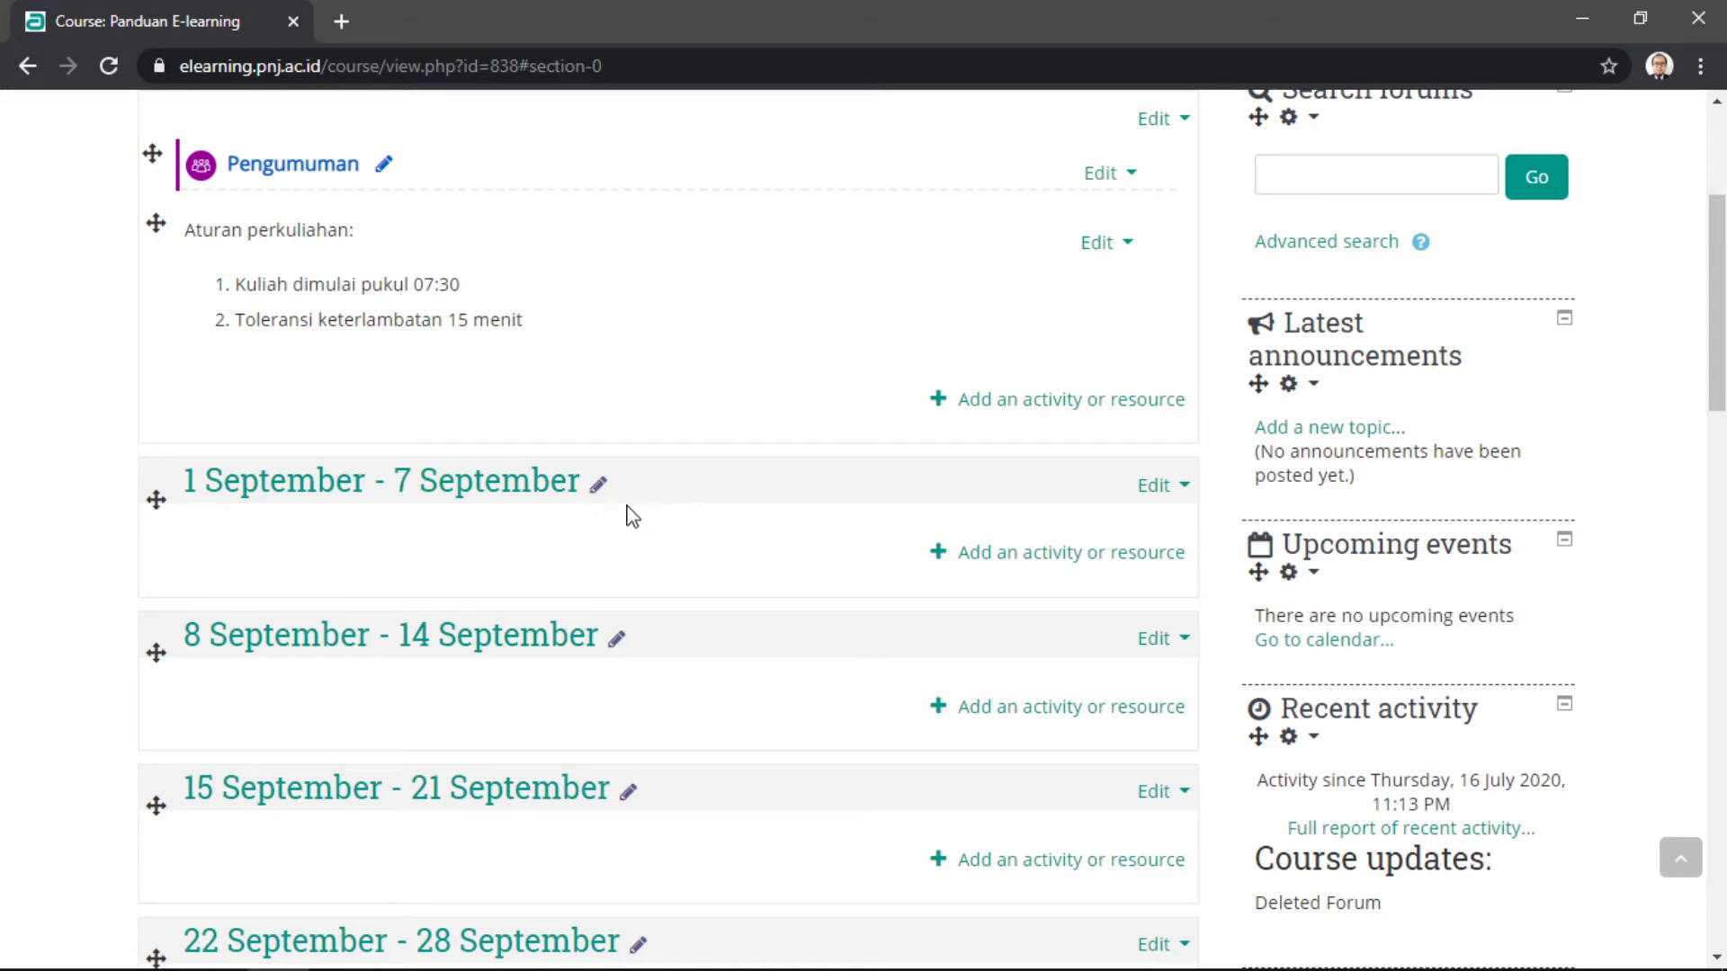
click(598, 485)
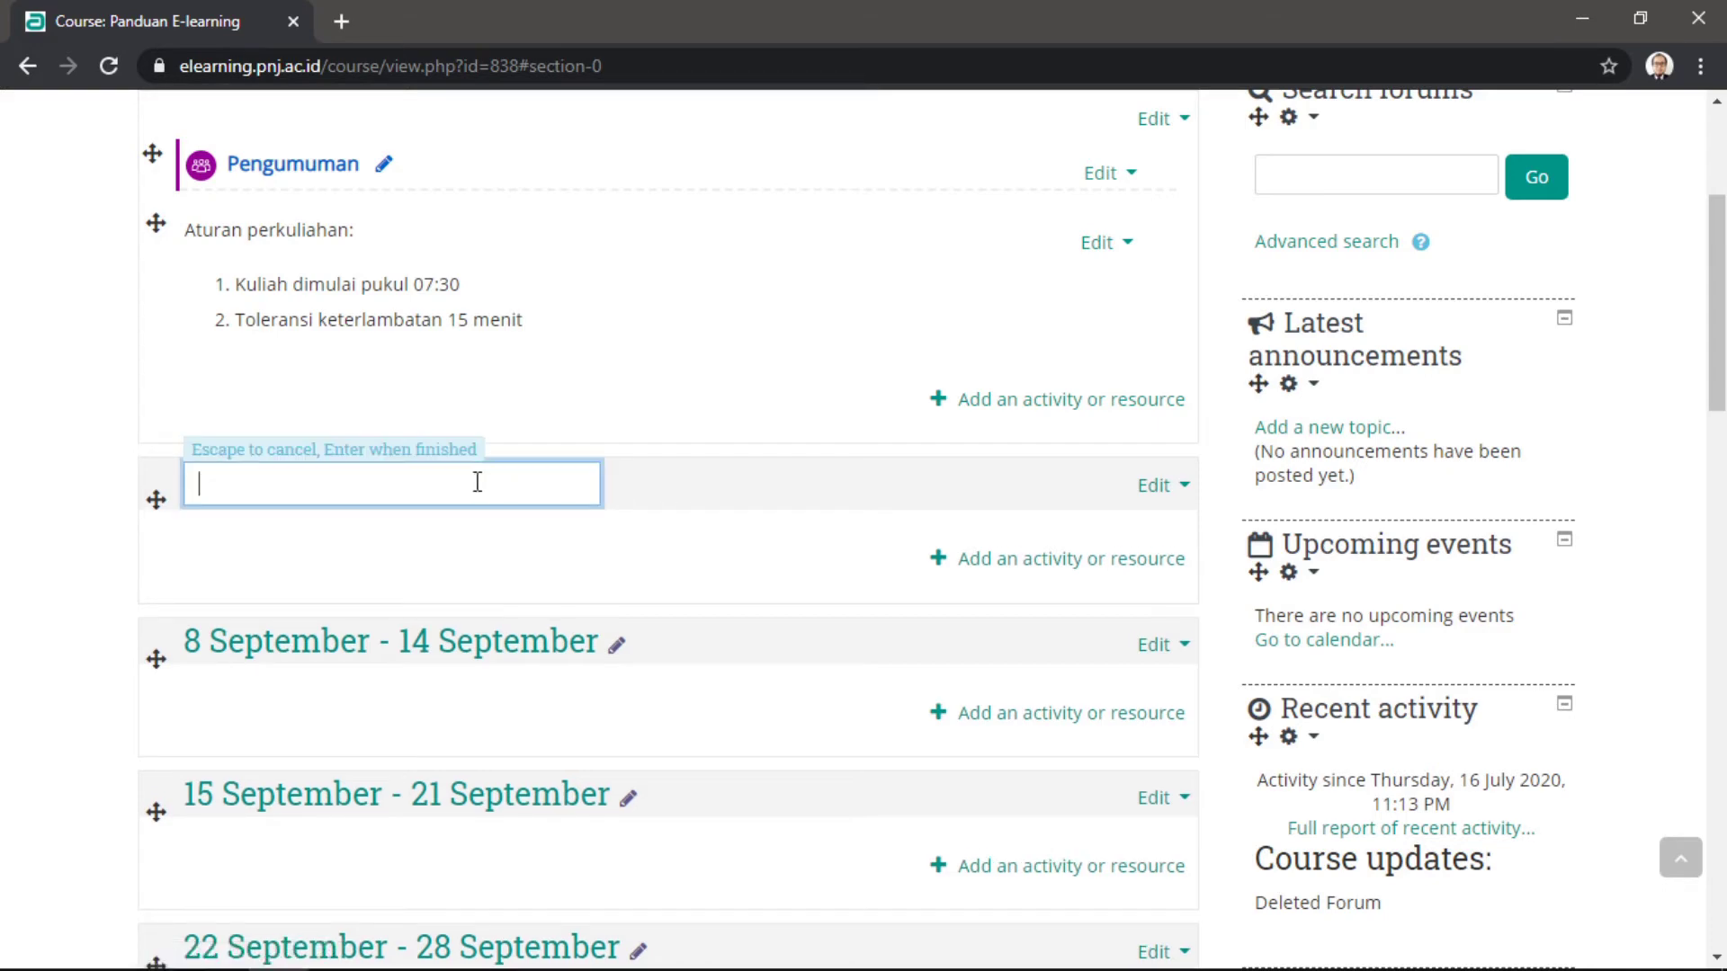
text(Pekan 1)
key(Return)
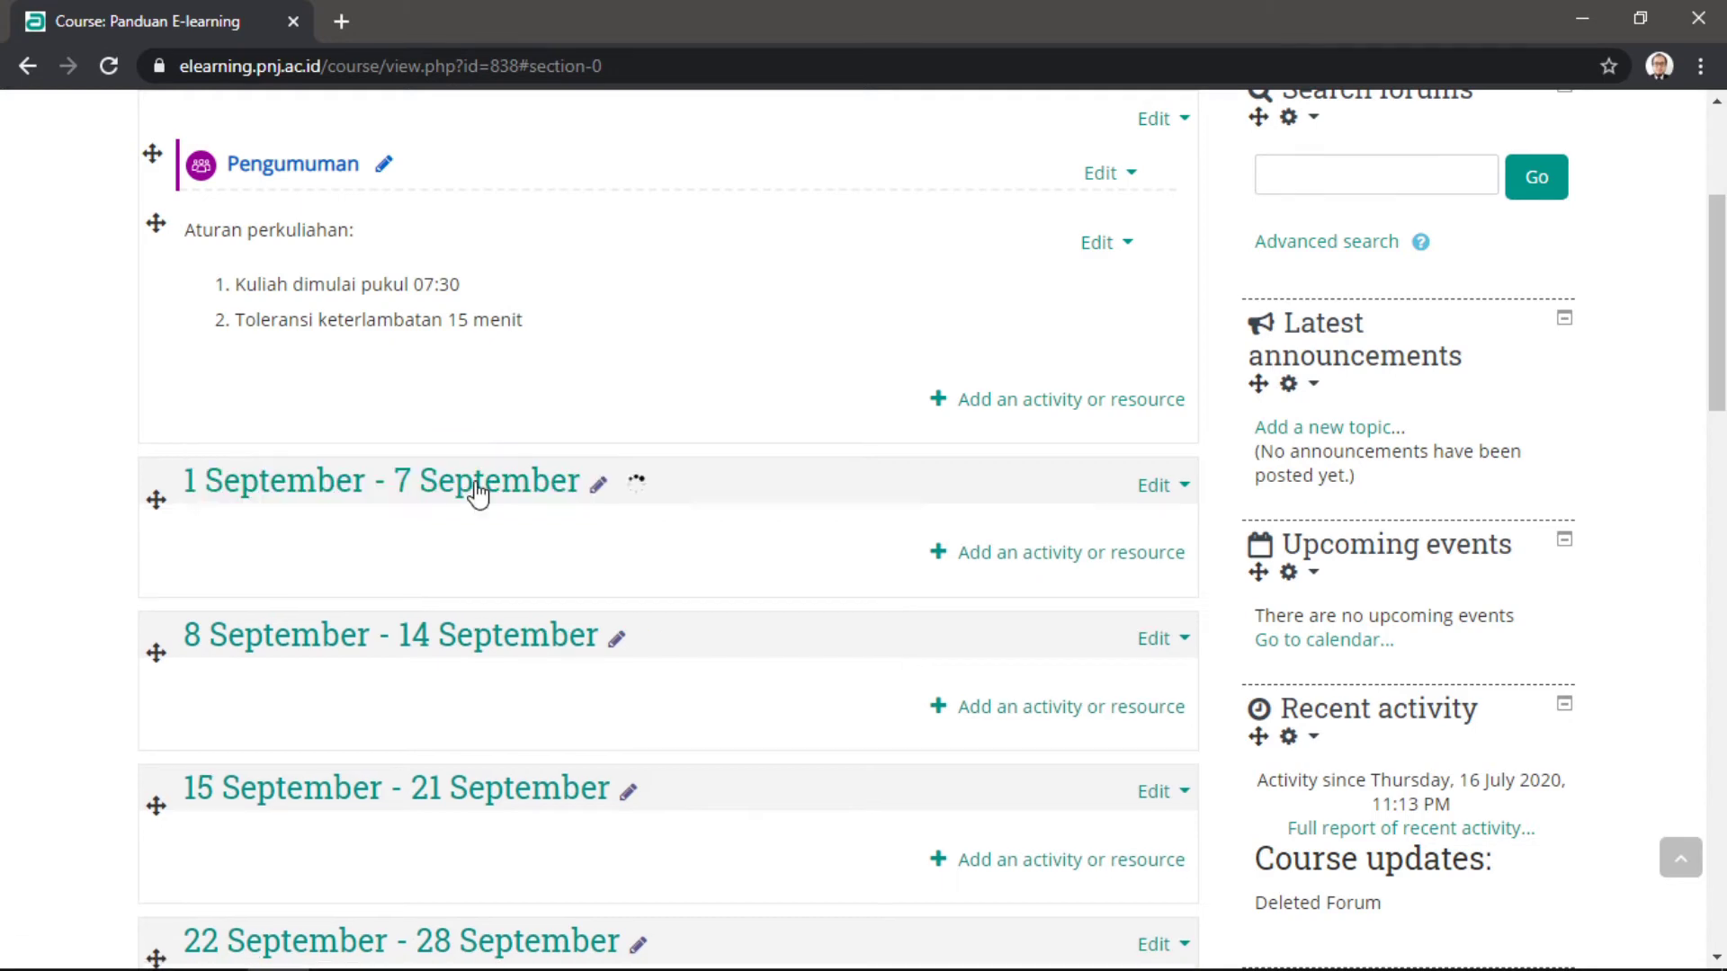
scroll(481, 485, down, 1)
click(619, 515)
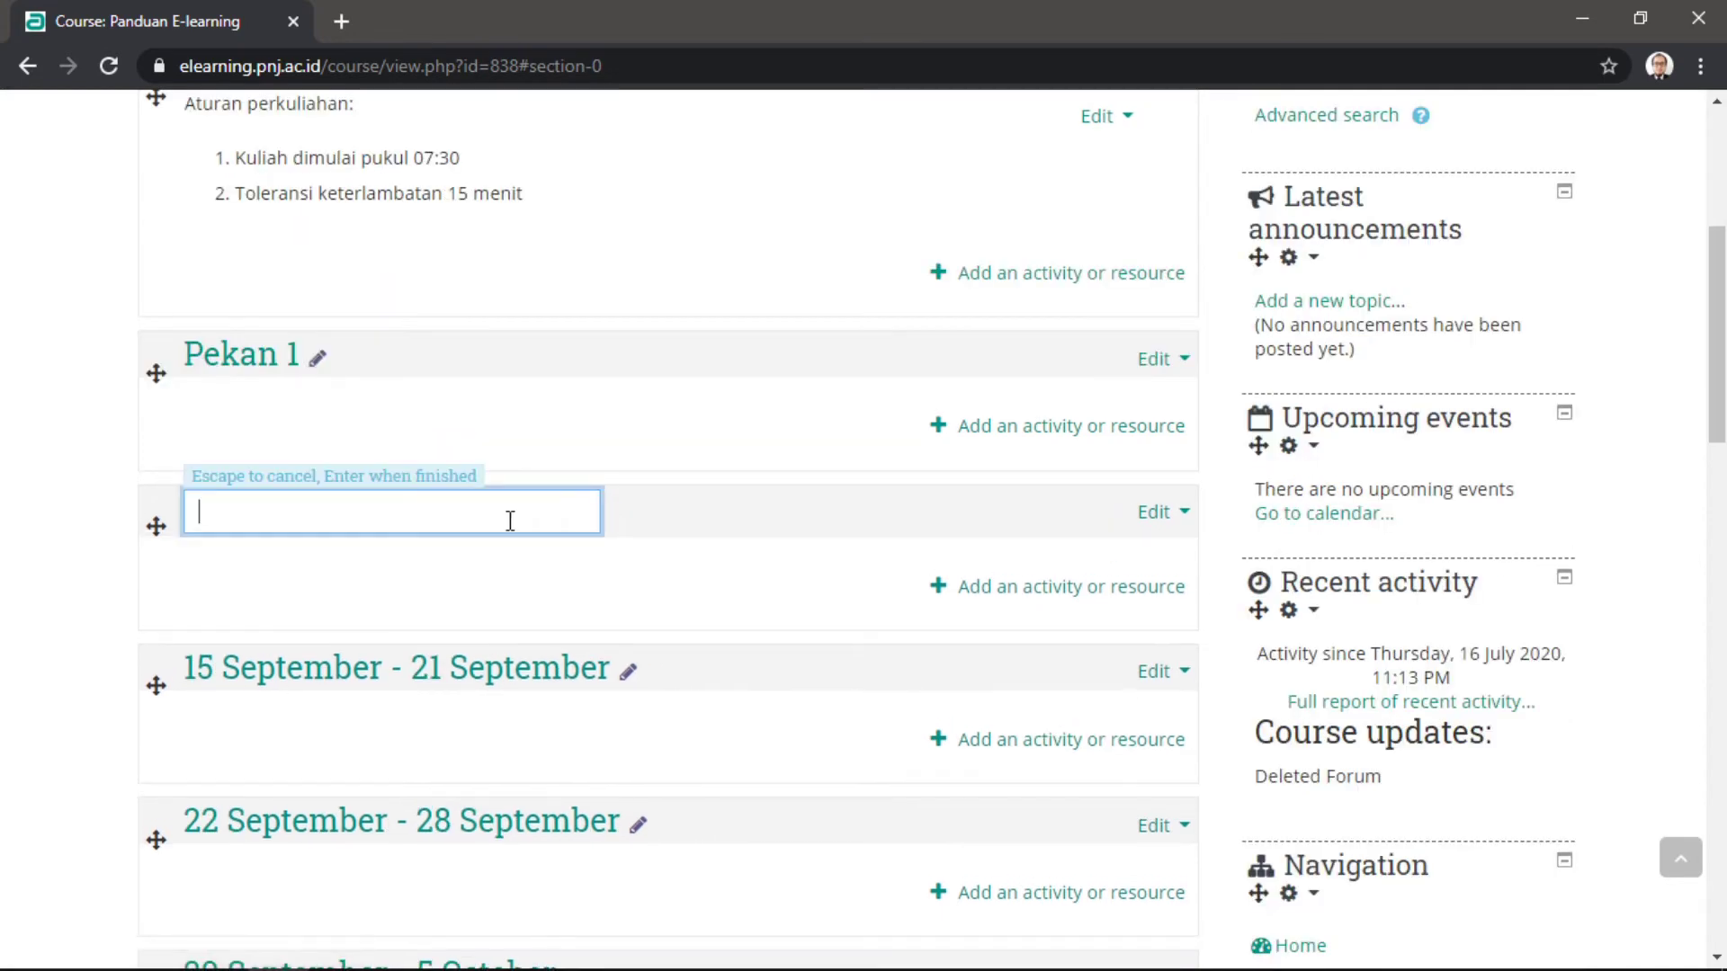
text(Pekan 2)
key(Return)
Rename the 15 September - 21 September section as "Pekan 3" and the 22 September - 28 September section as "Pekan 4".
scroll(436, 540, down, 2)
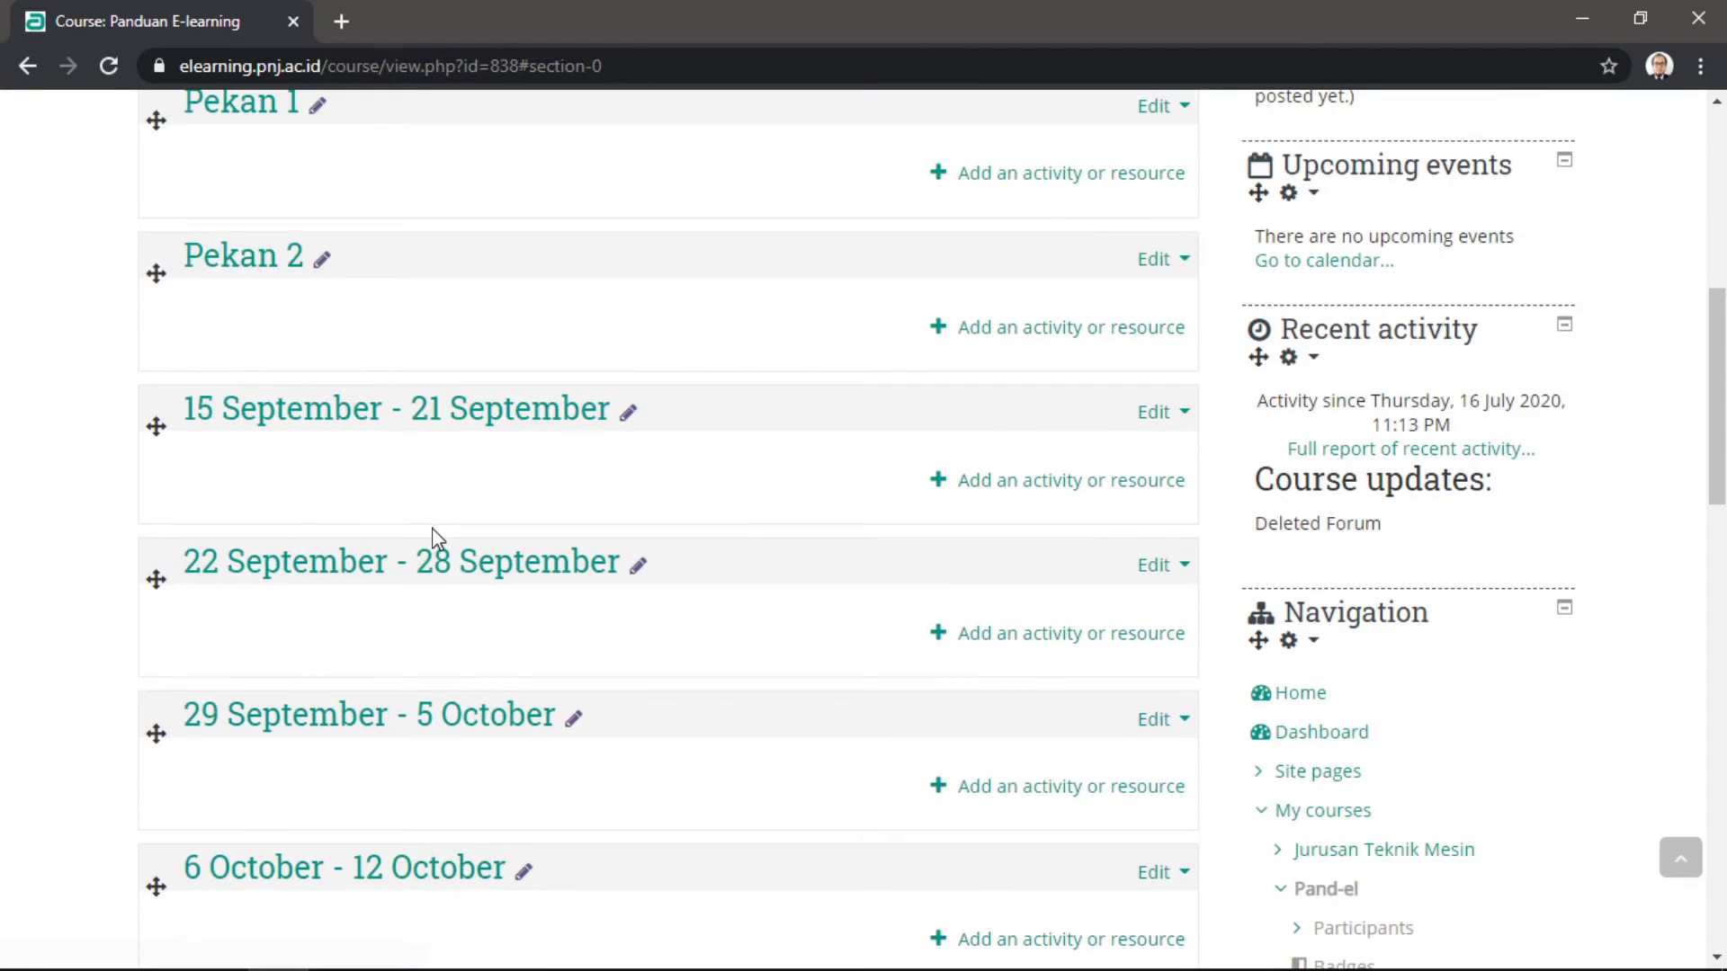
click(626, 418)
text(Pekan )
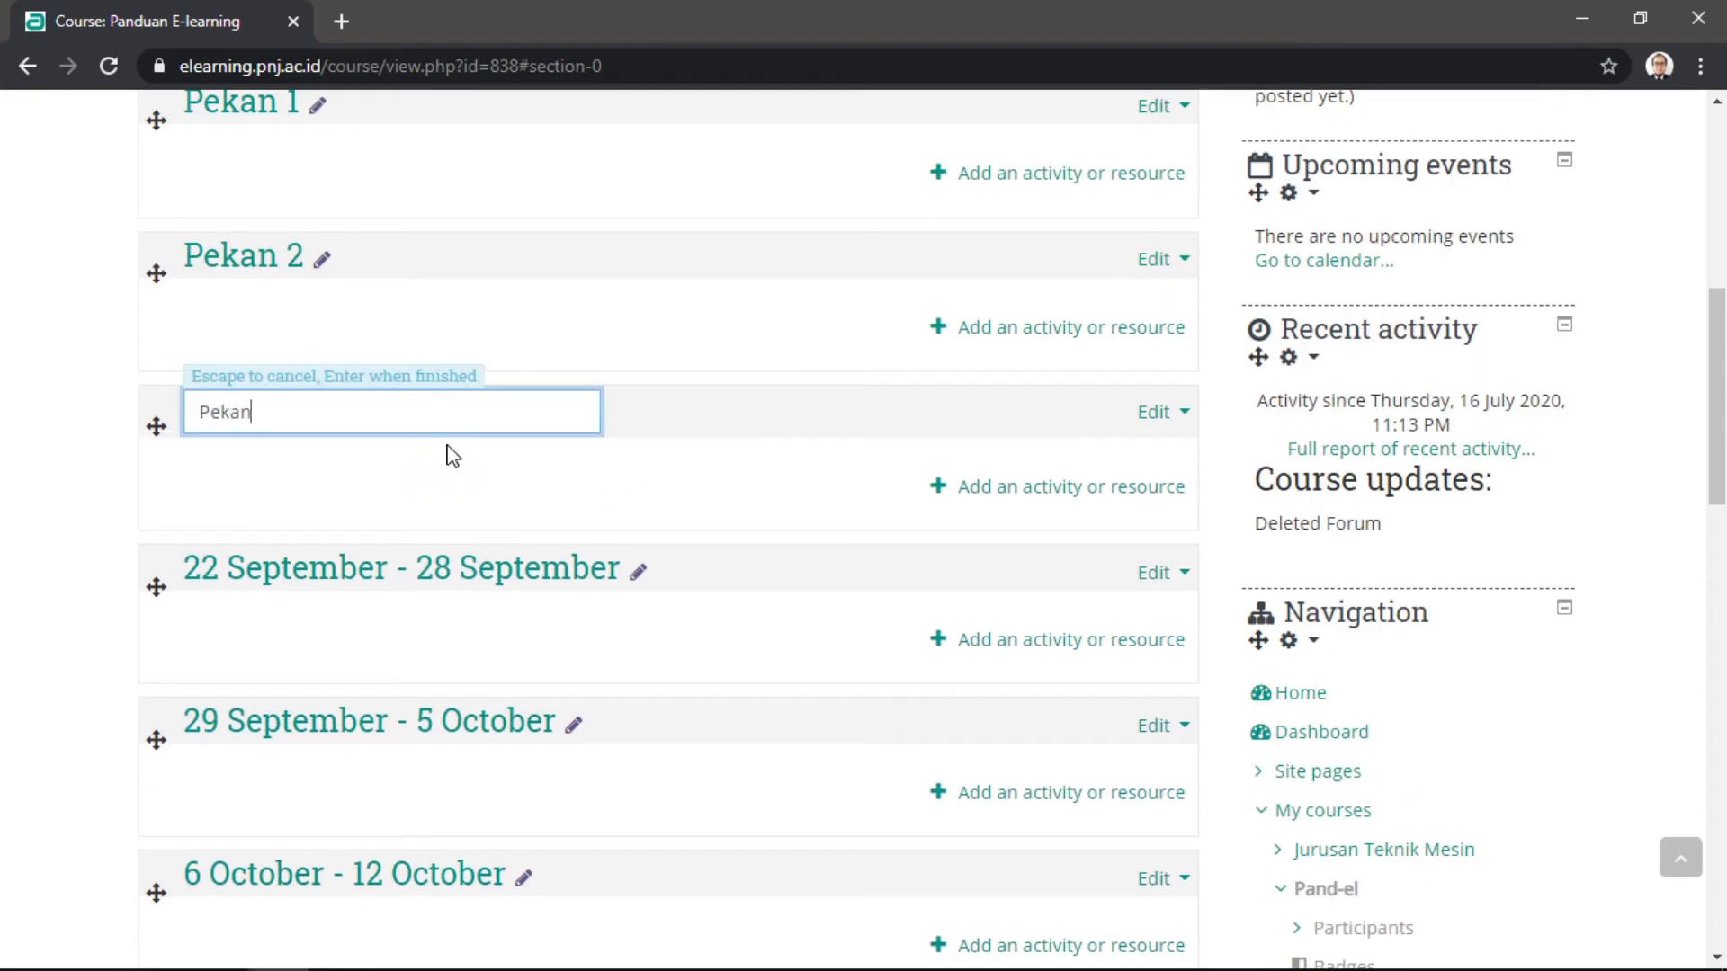
text(3)
key(Return)
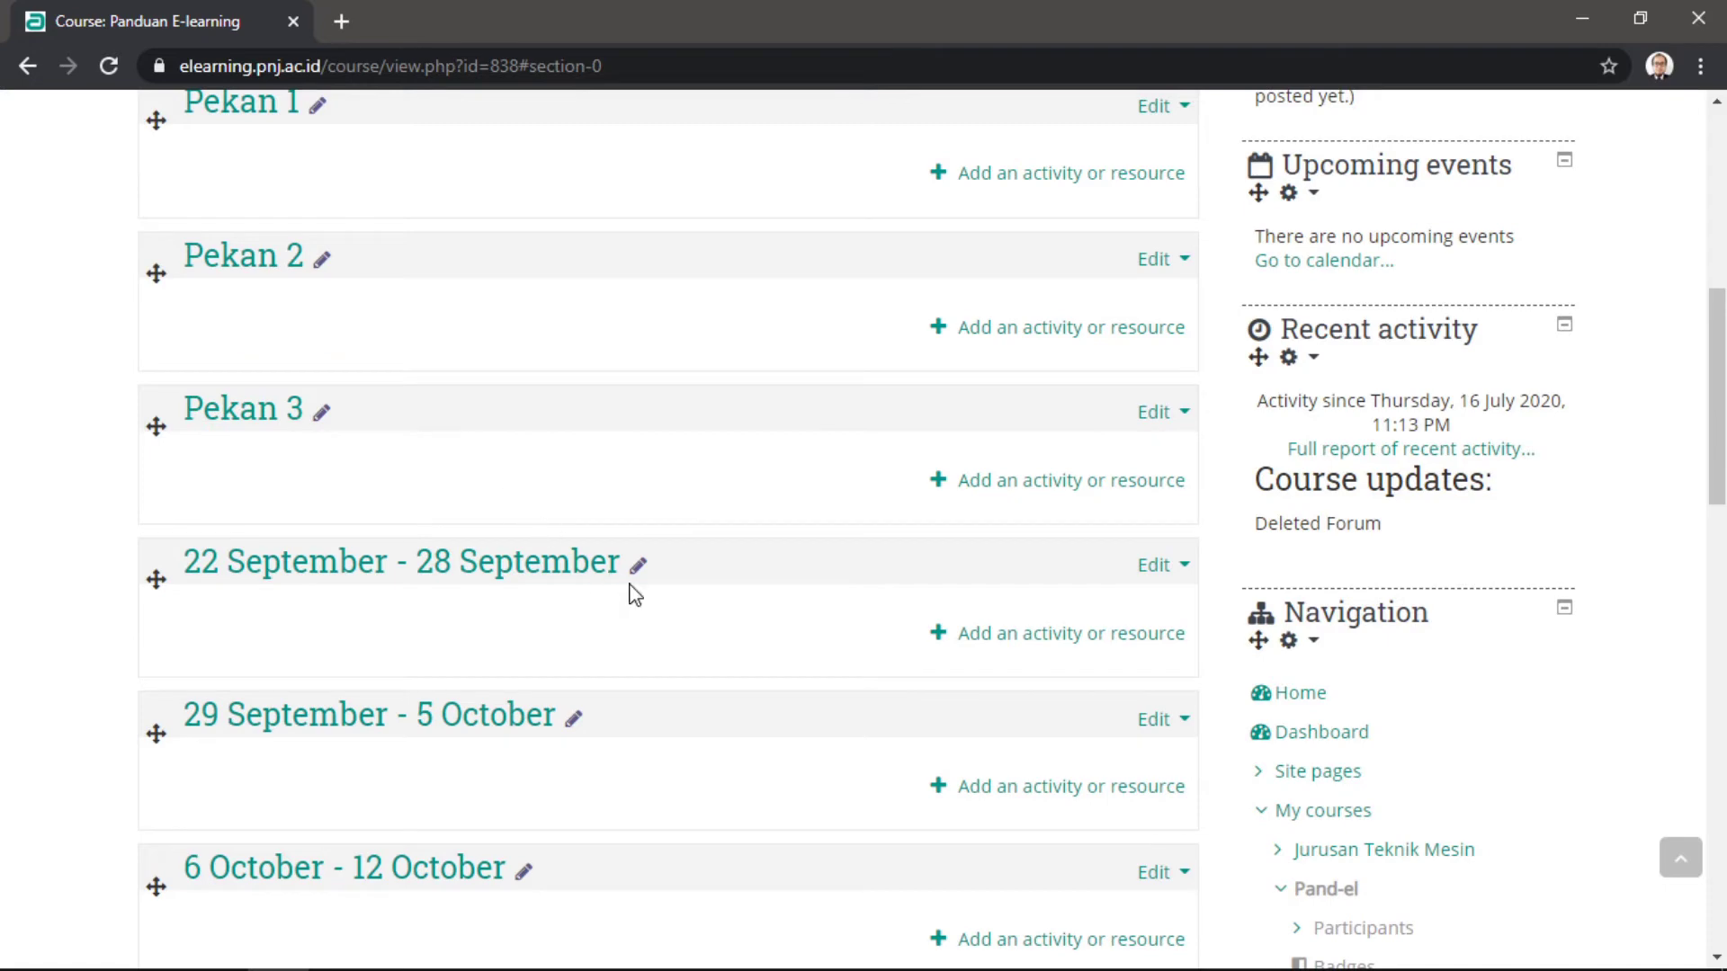
click(638, 568)
text(Pekan 4)
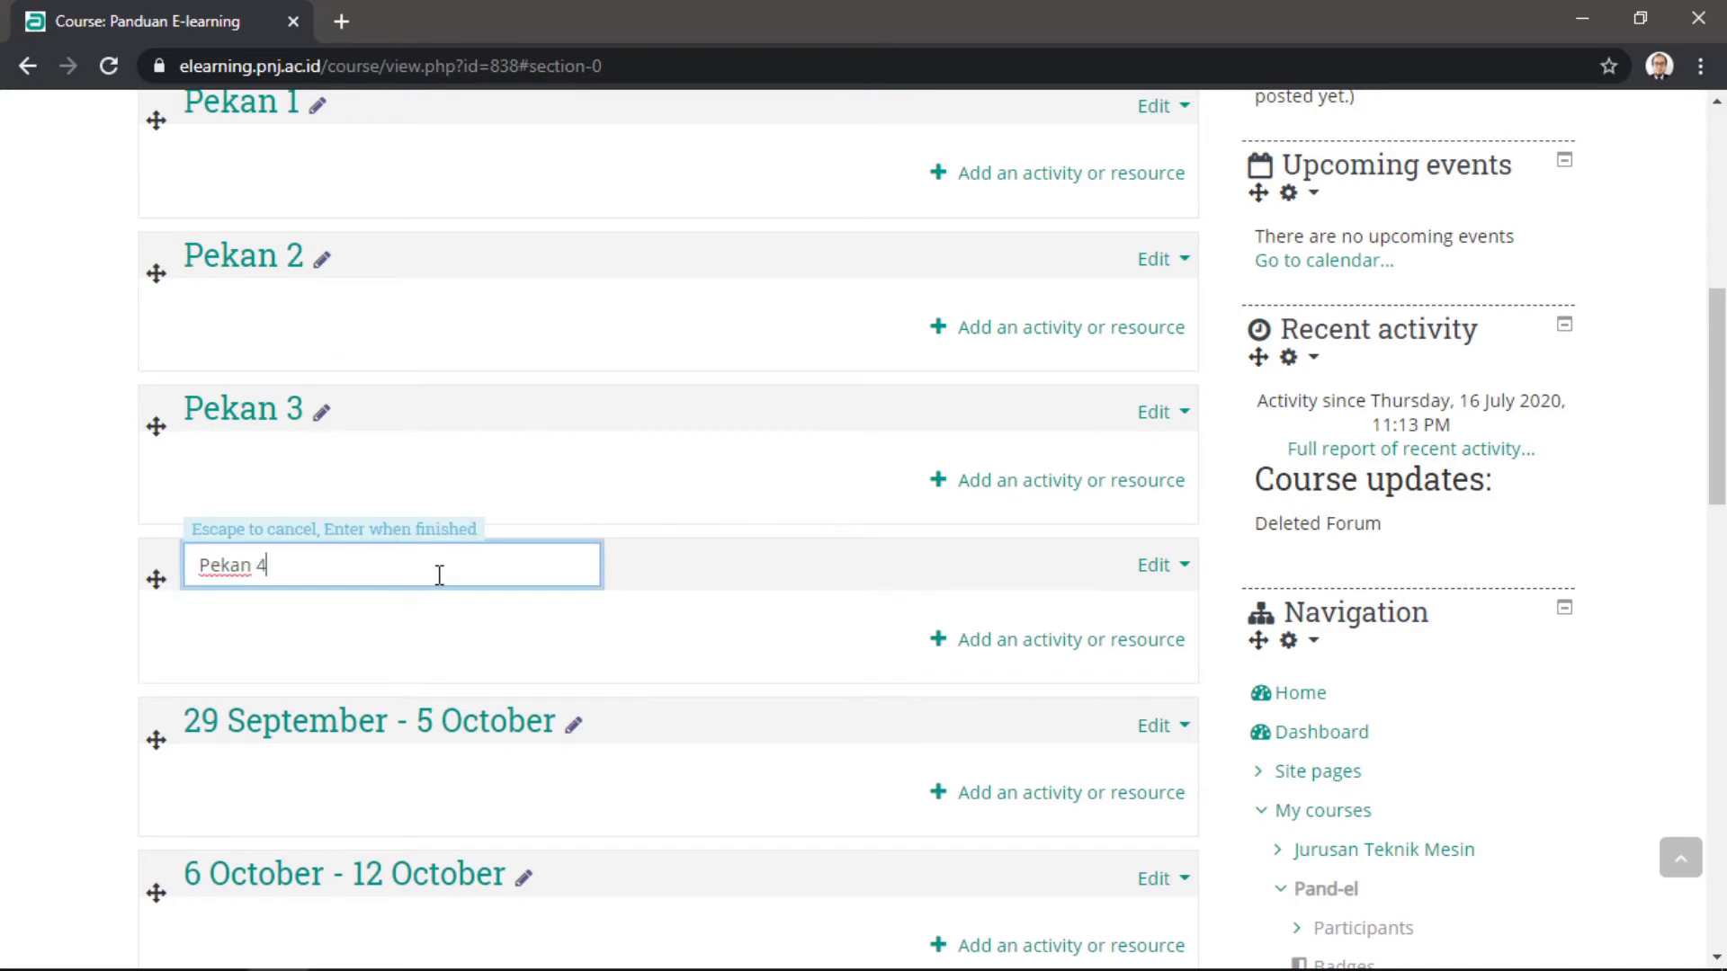
key(Return)
Rename the 29 September - 5 October section as "Pekan 5" and the 6 October - 12 October section as "Pekan 6".
scroll(445, 586, down, 3)
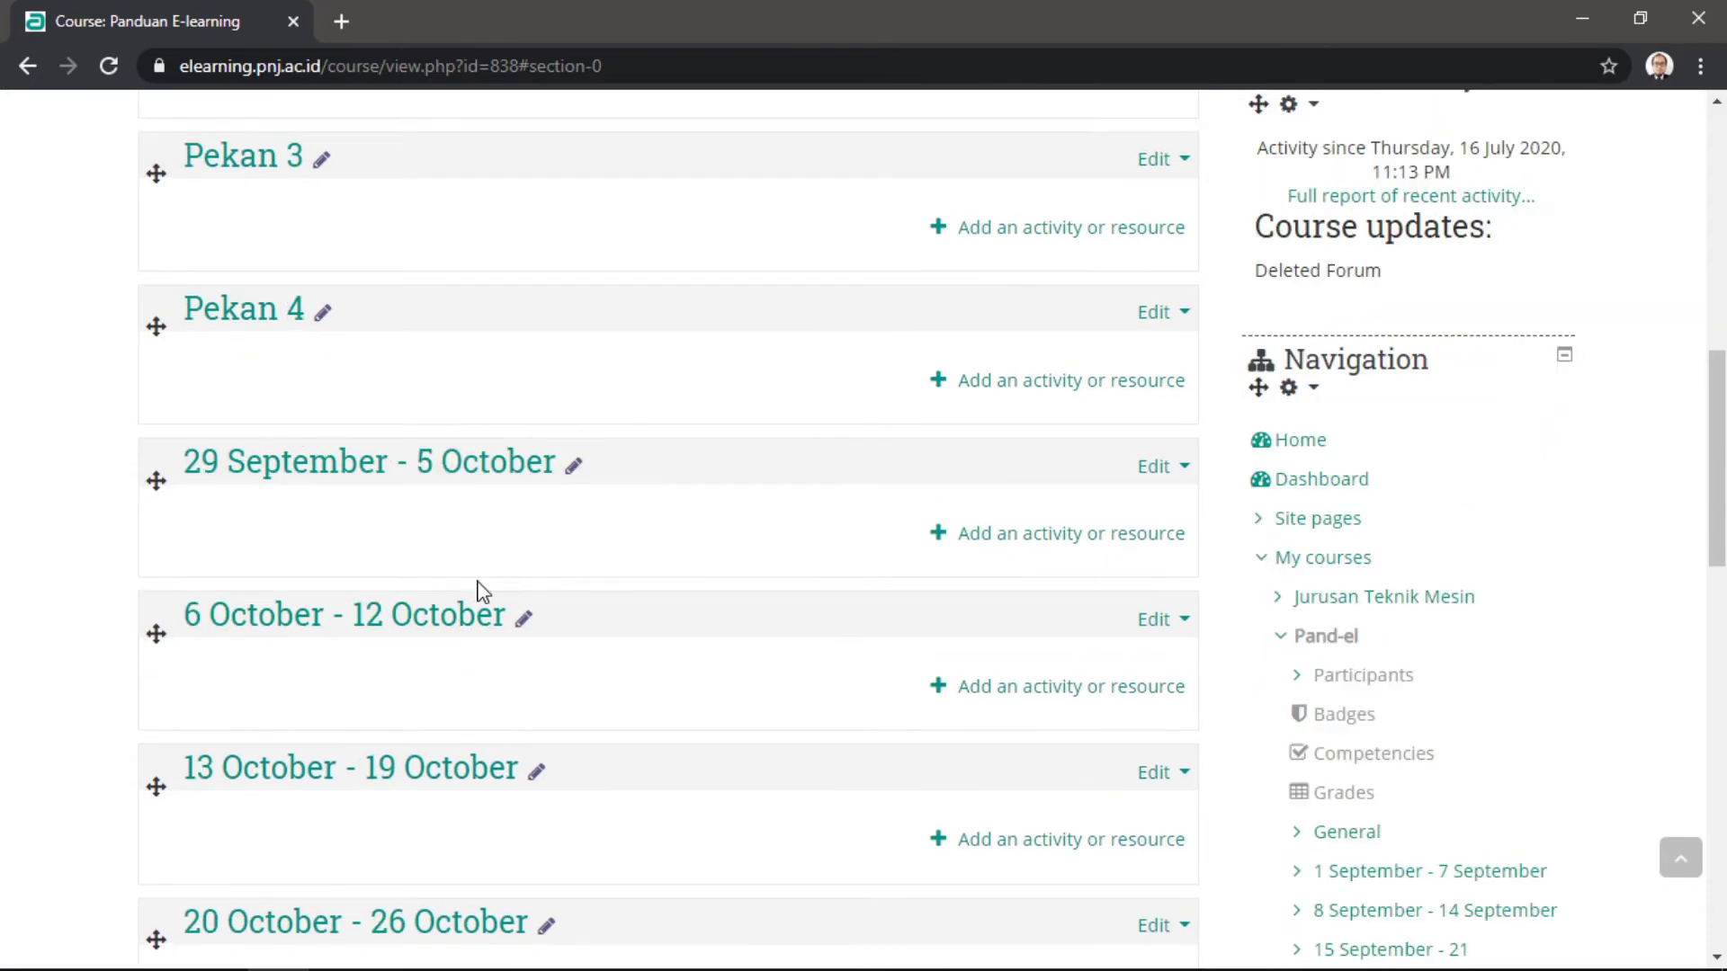
click(572, 467)
text(Pekan 5)
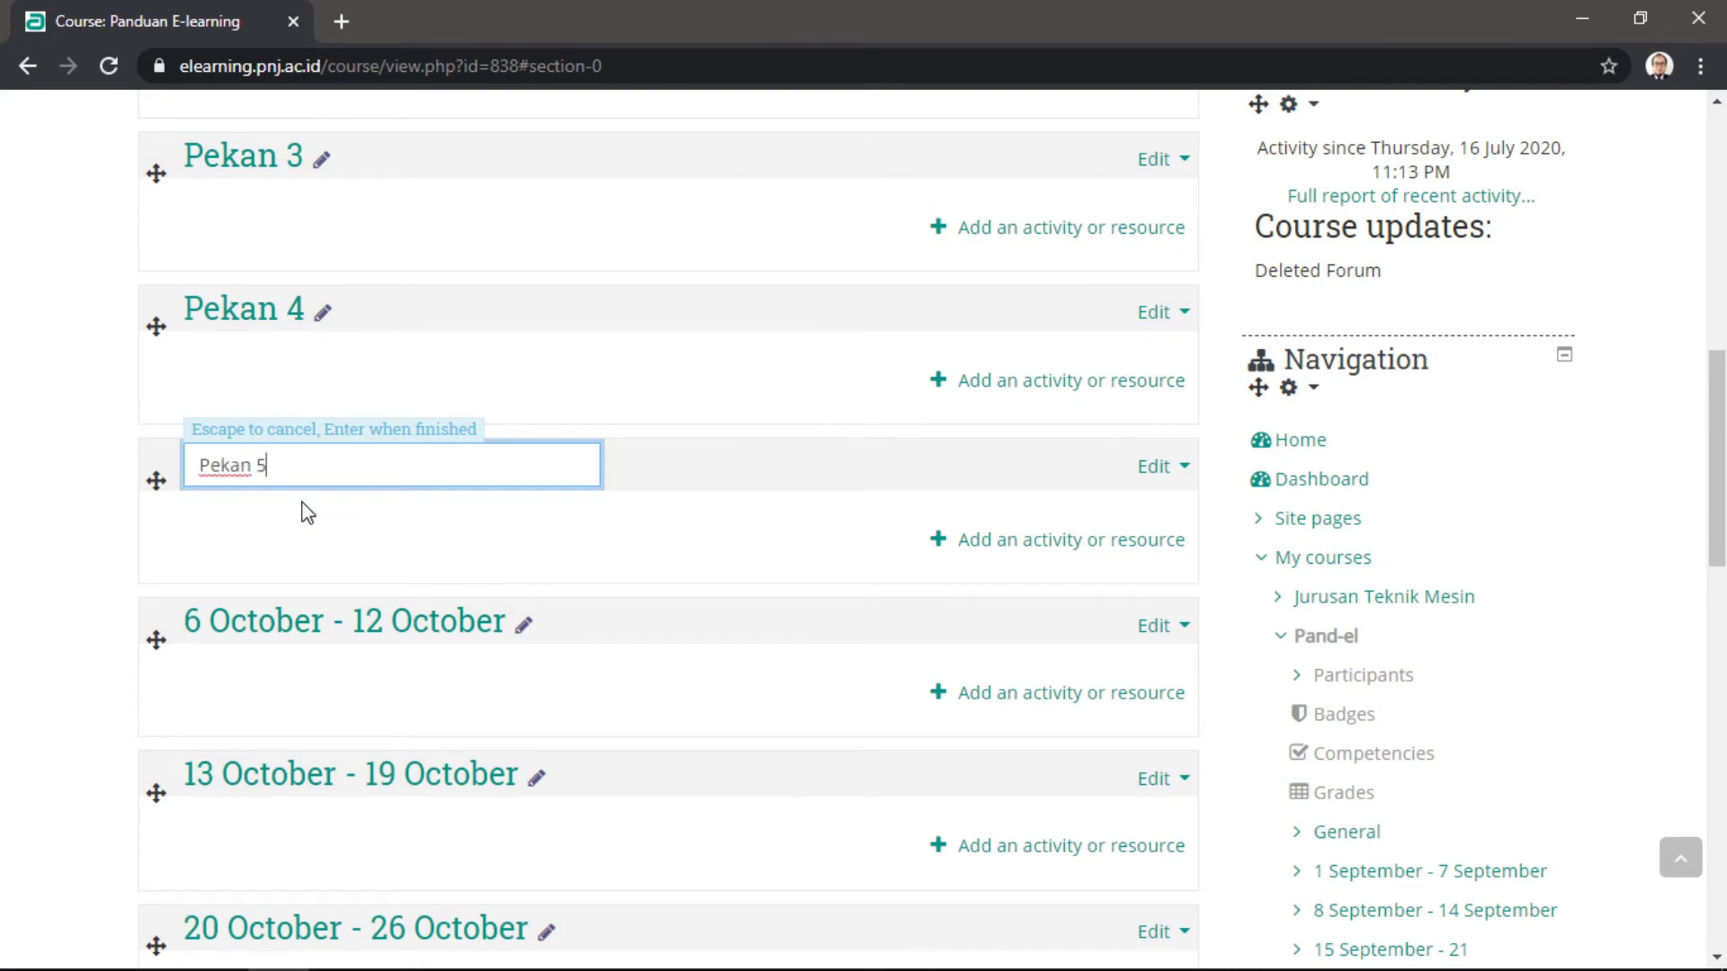
key(Return)
scroll(315, 517, down, 3)
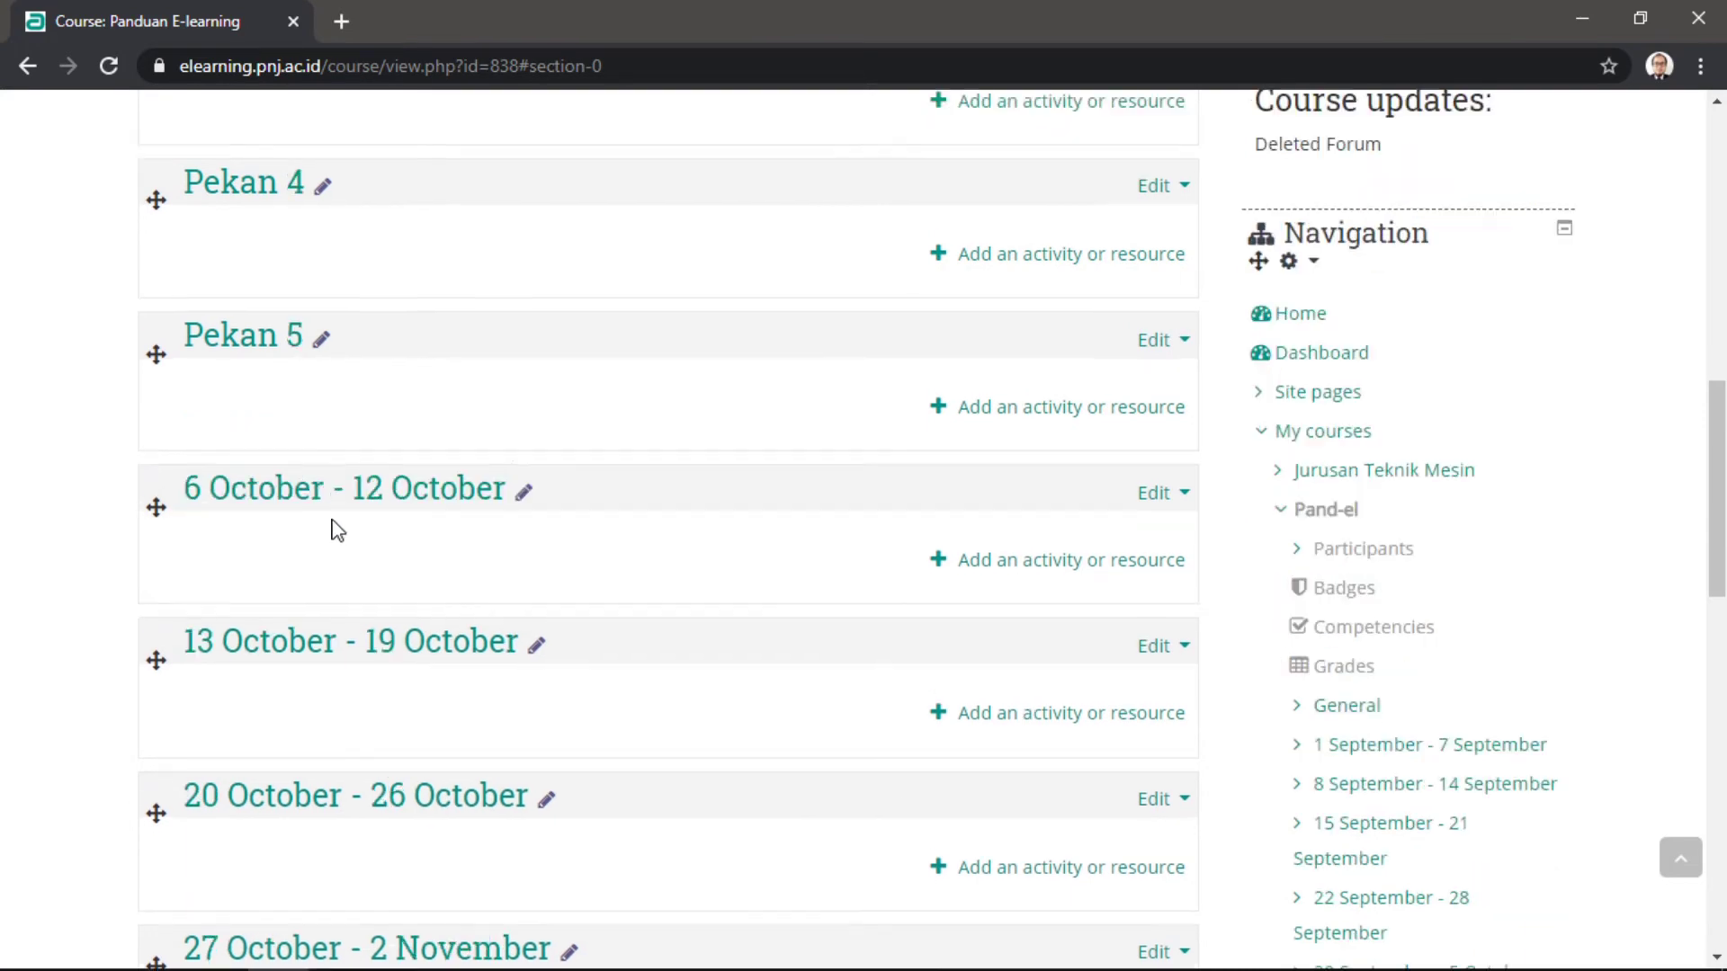
click(527, 371)
text(P)
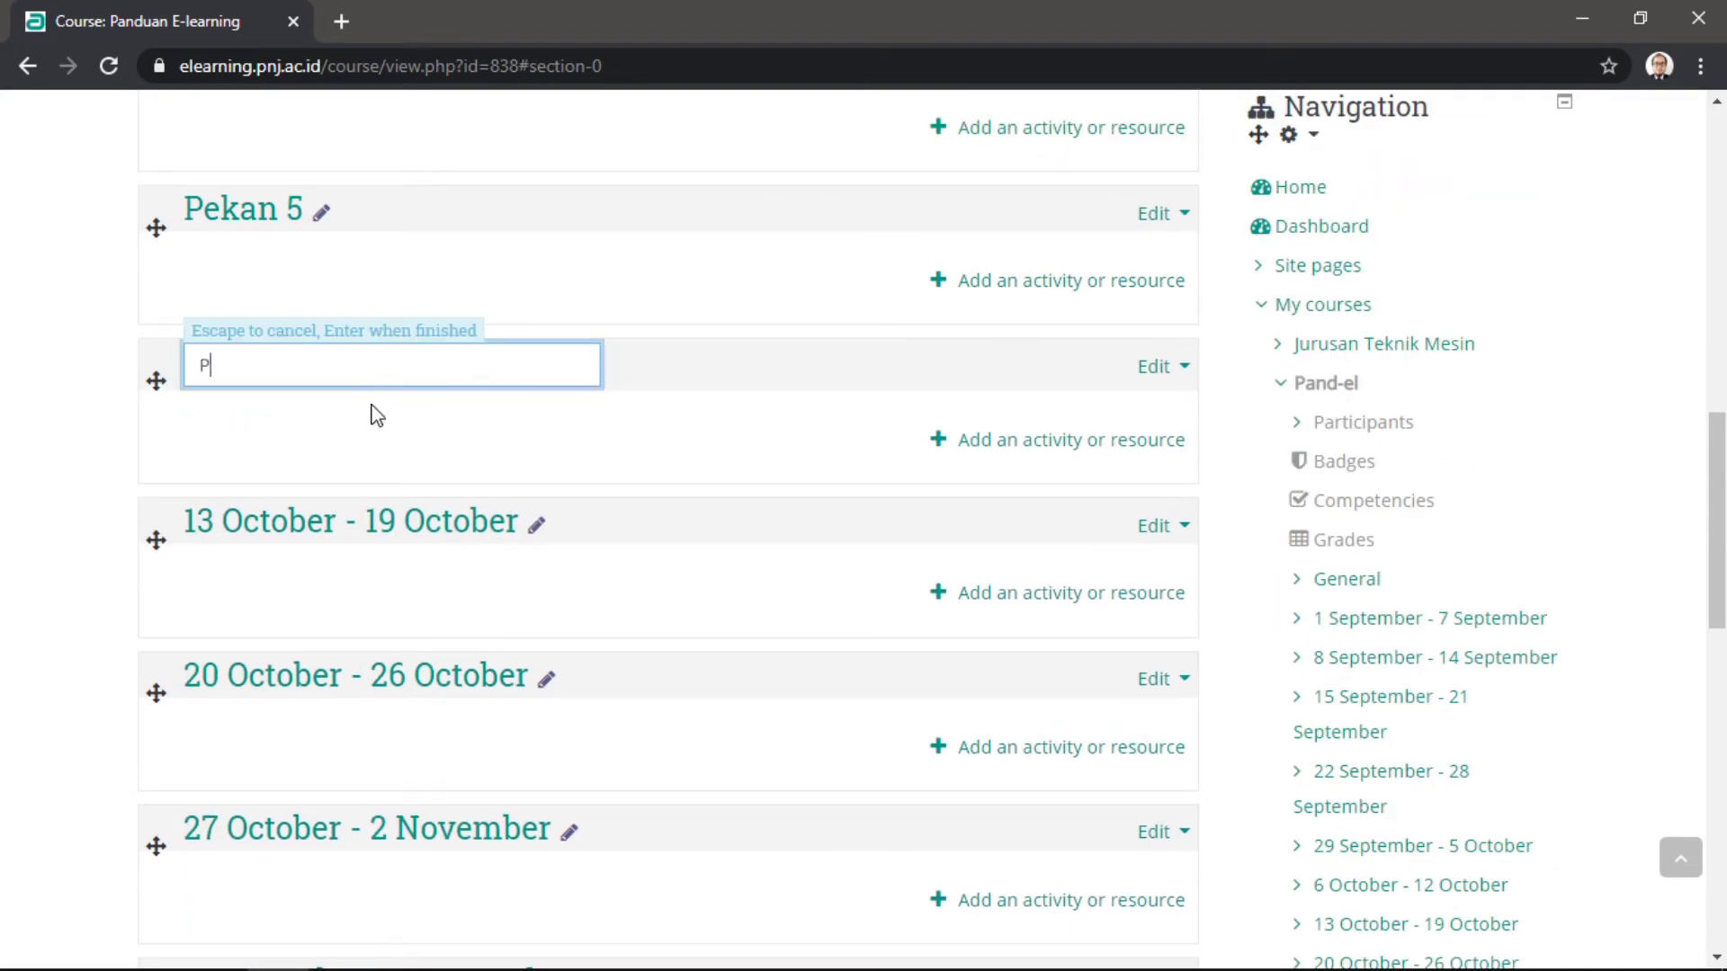
text(ekan 6)
key(Return)
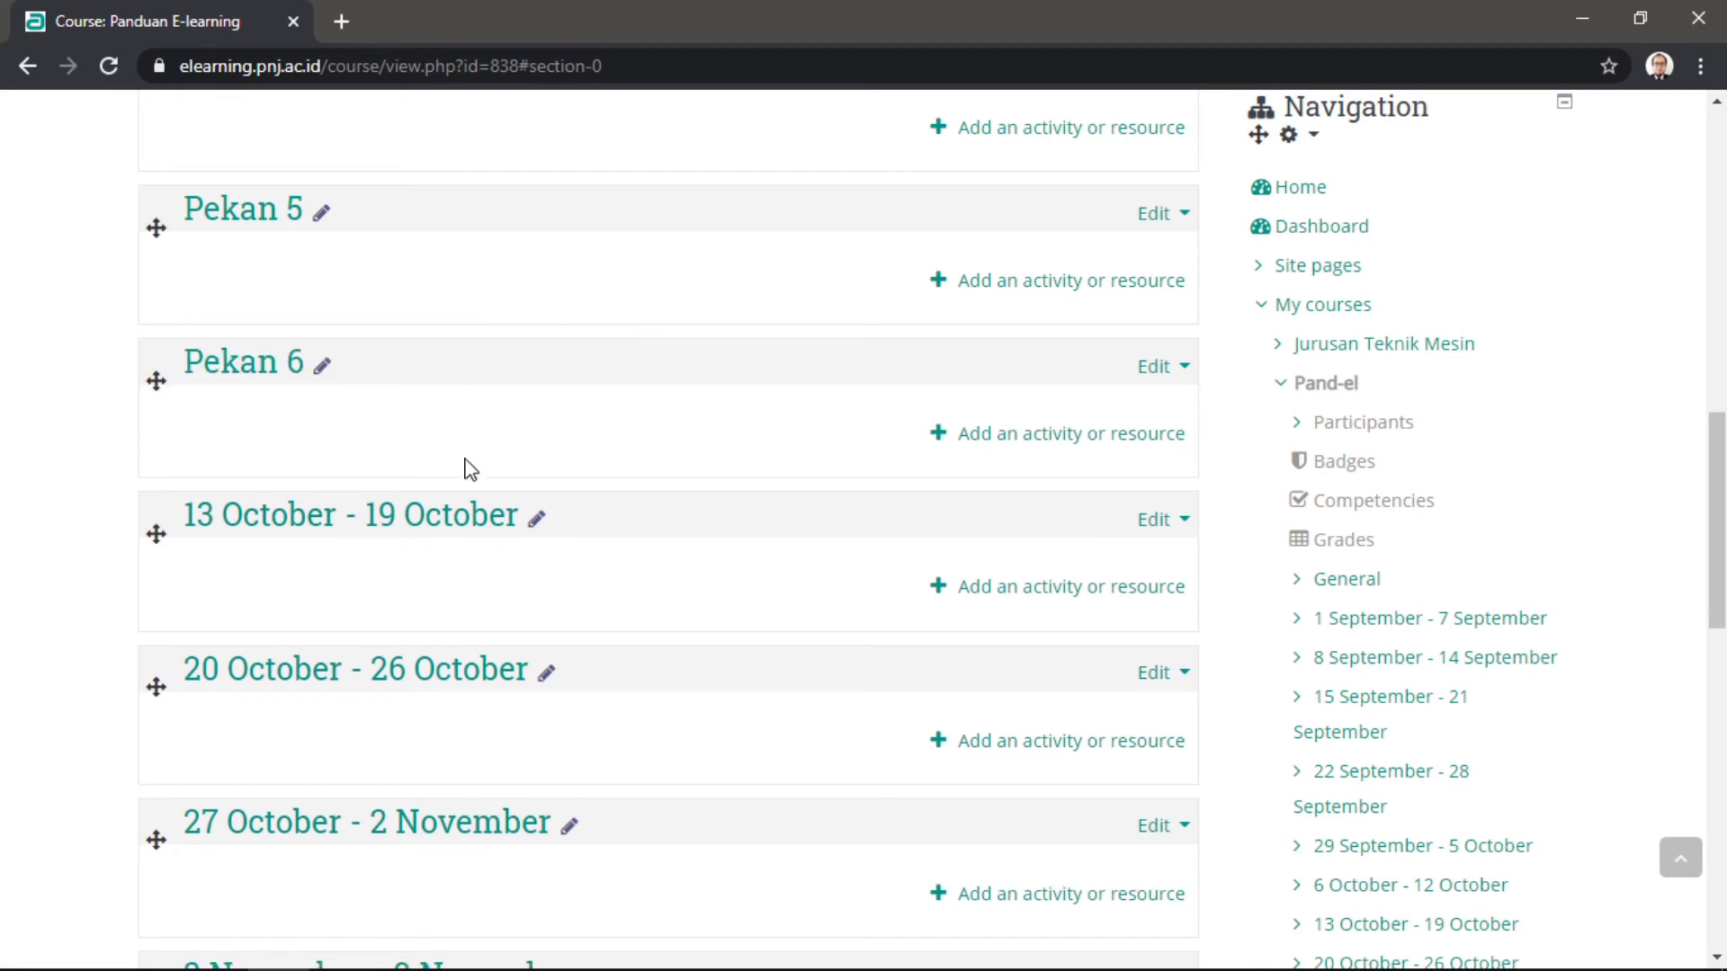
Rename the 13 October - 19 October section as "Pekan 7" and the 20 October - 26 October section as "Pekan 8".
click(536, 521)
text(Pek)
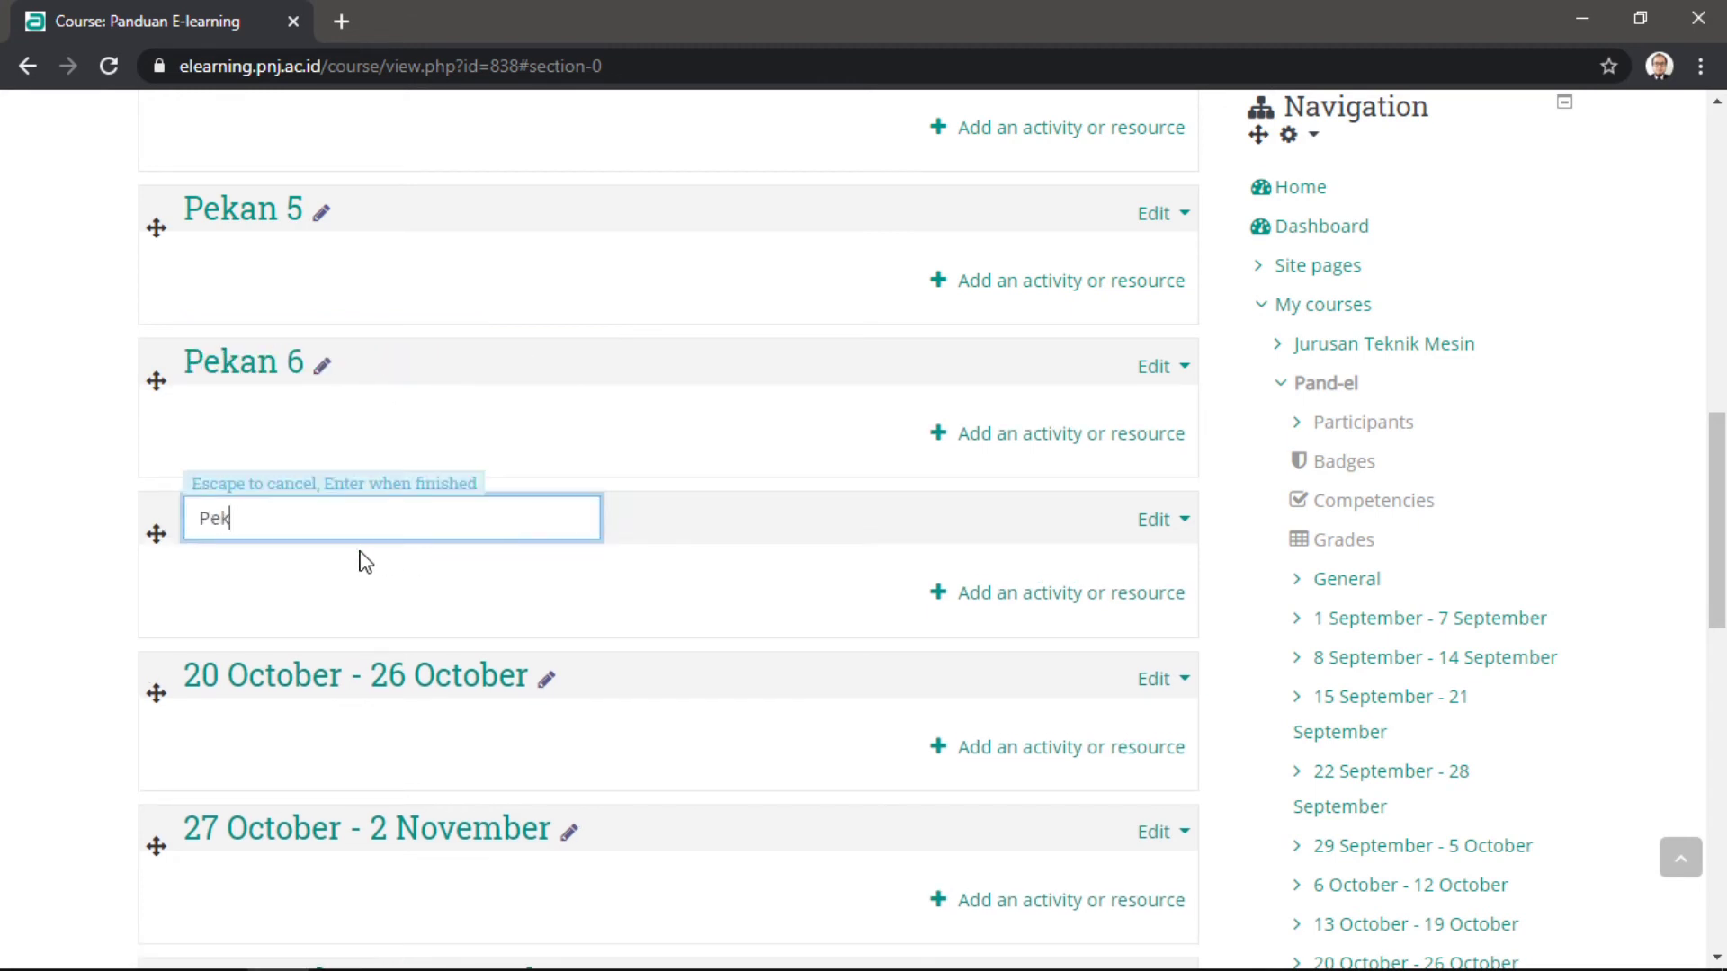
text(an 7)
key(Return)
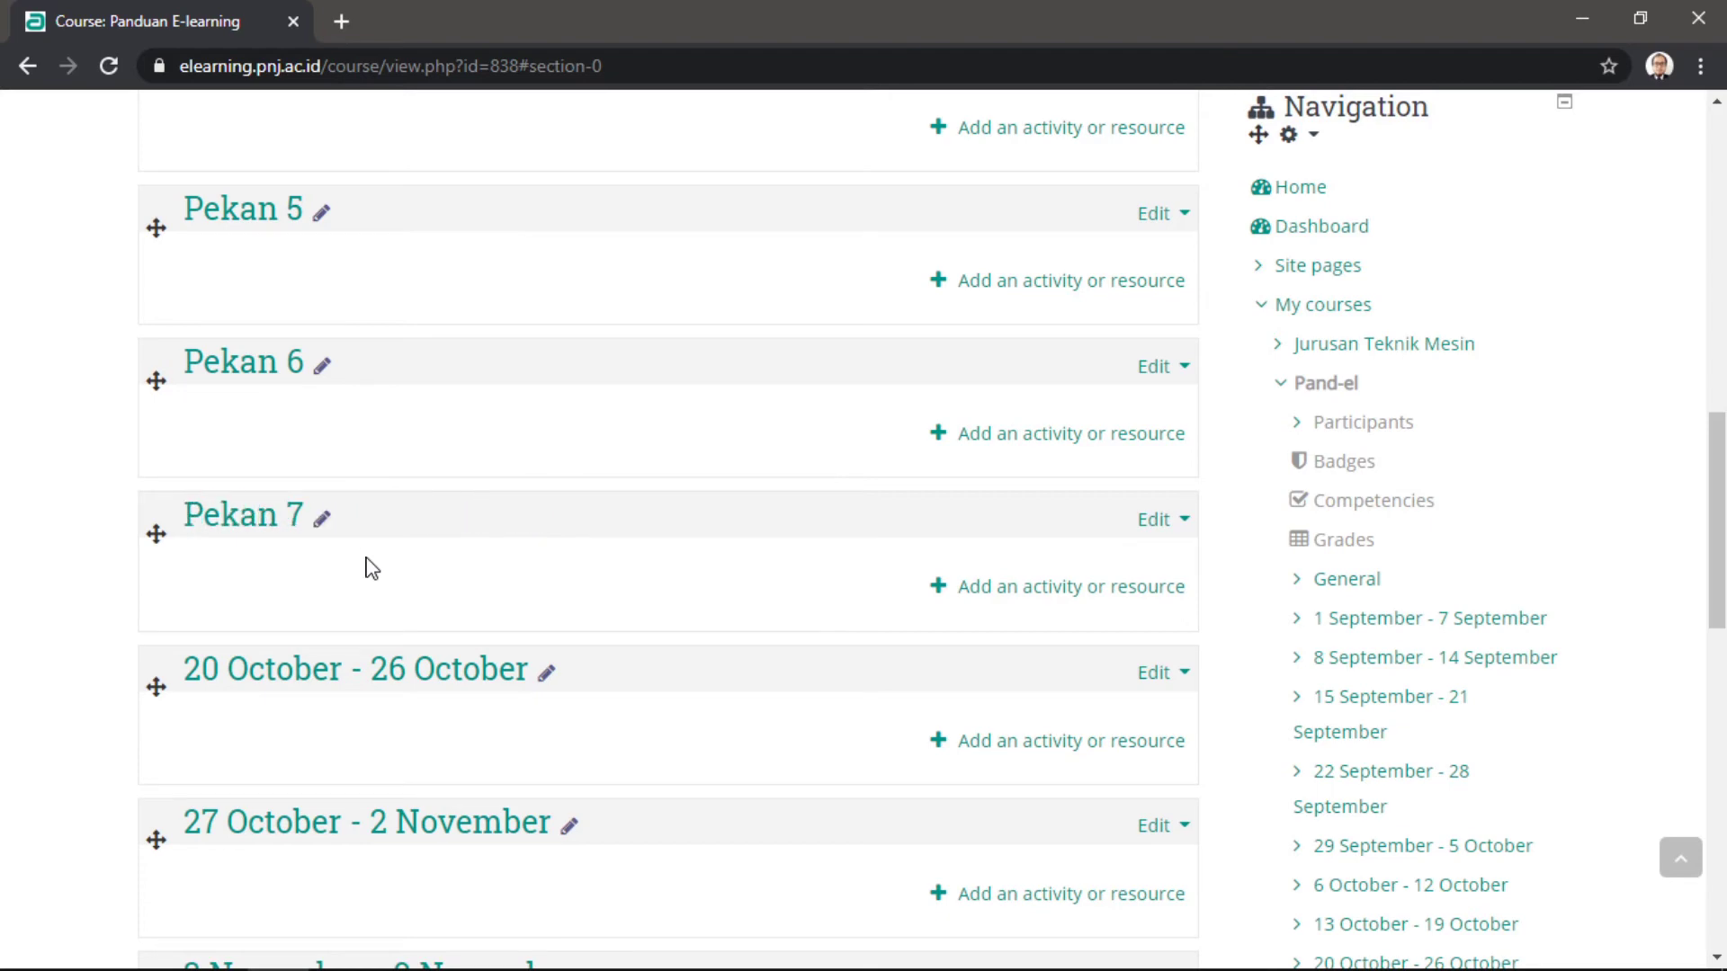
scroll(373, 568, down, 3)
click(548, 417)
text(P)
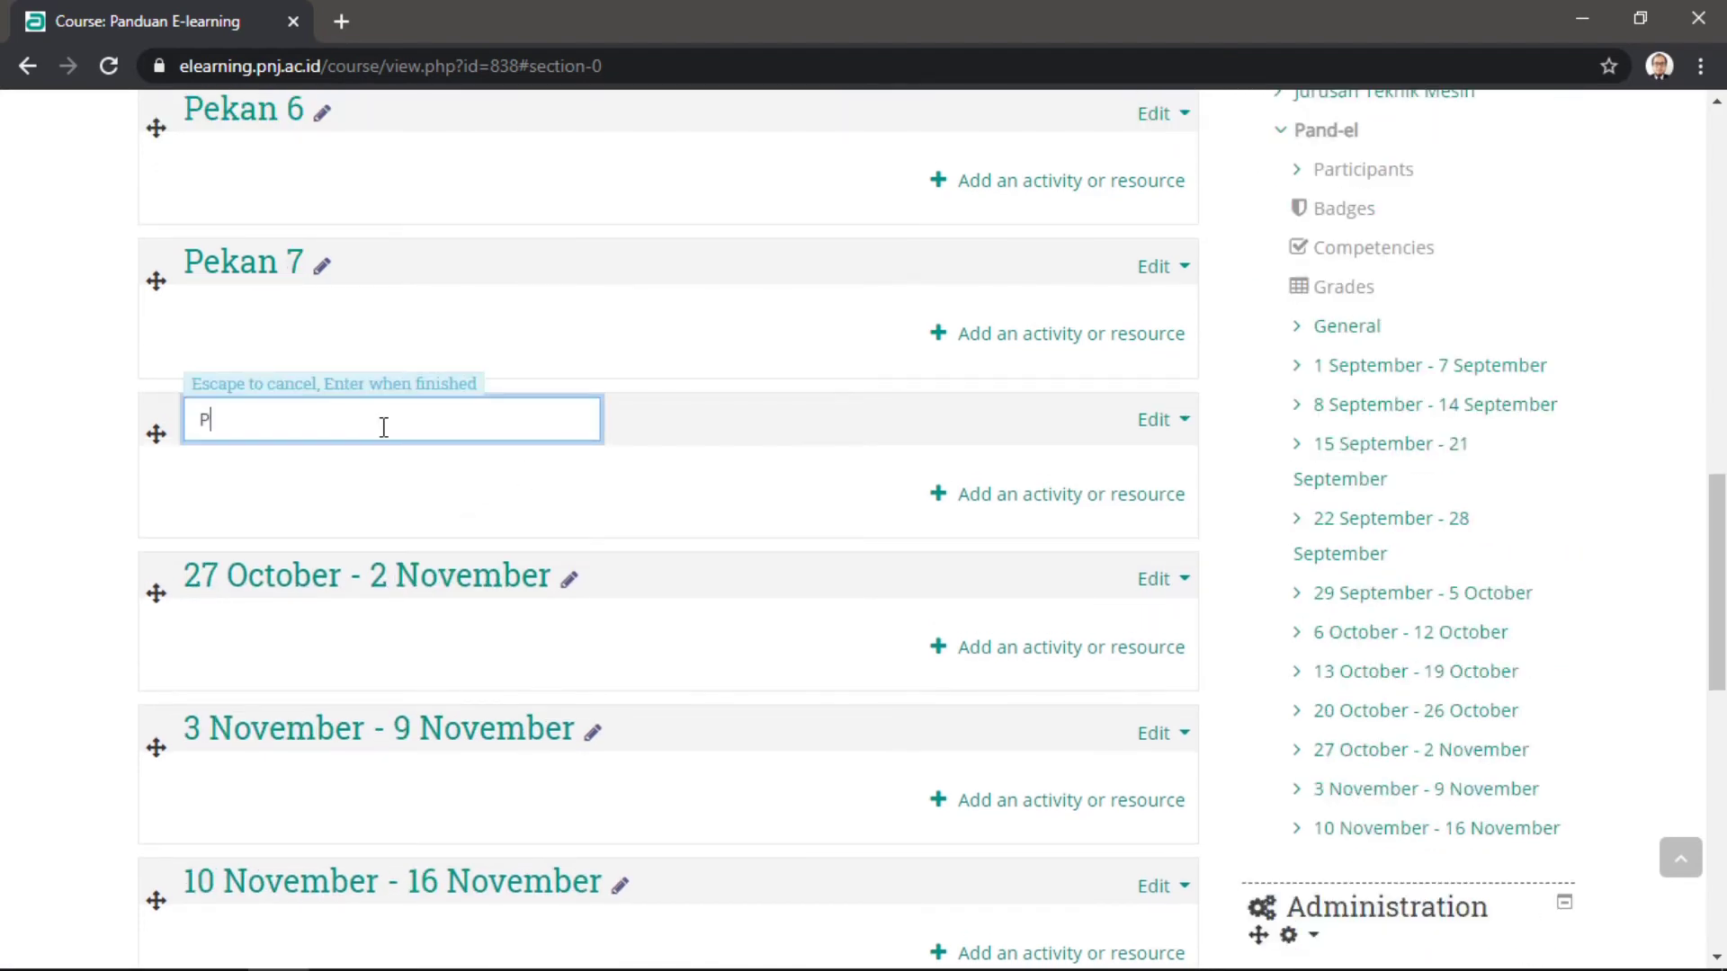
text(ekan 8)
key(Return)
Rename the 27 October - 2 November section as "UTS".
click(568, 579)
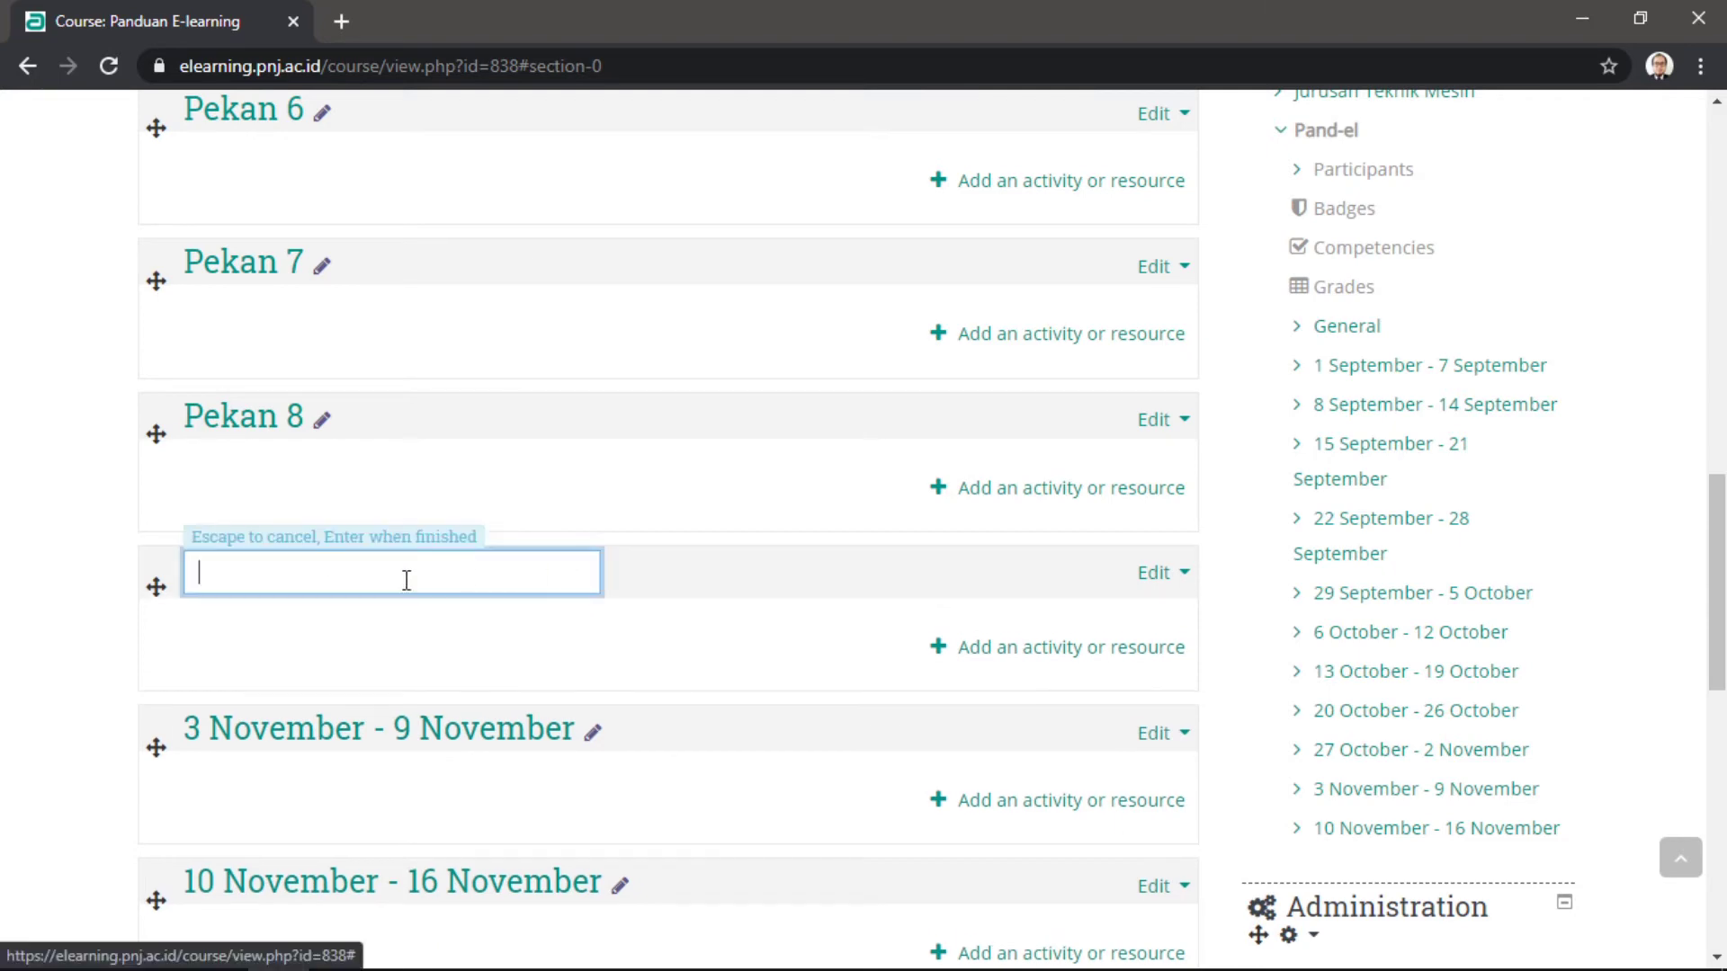
text(UTS)
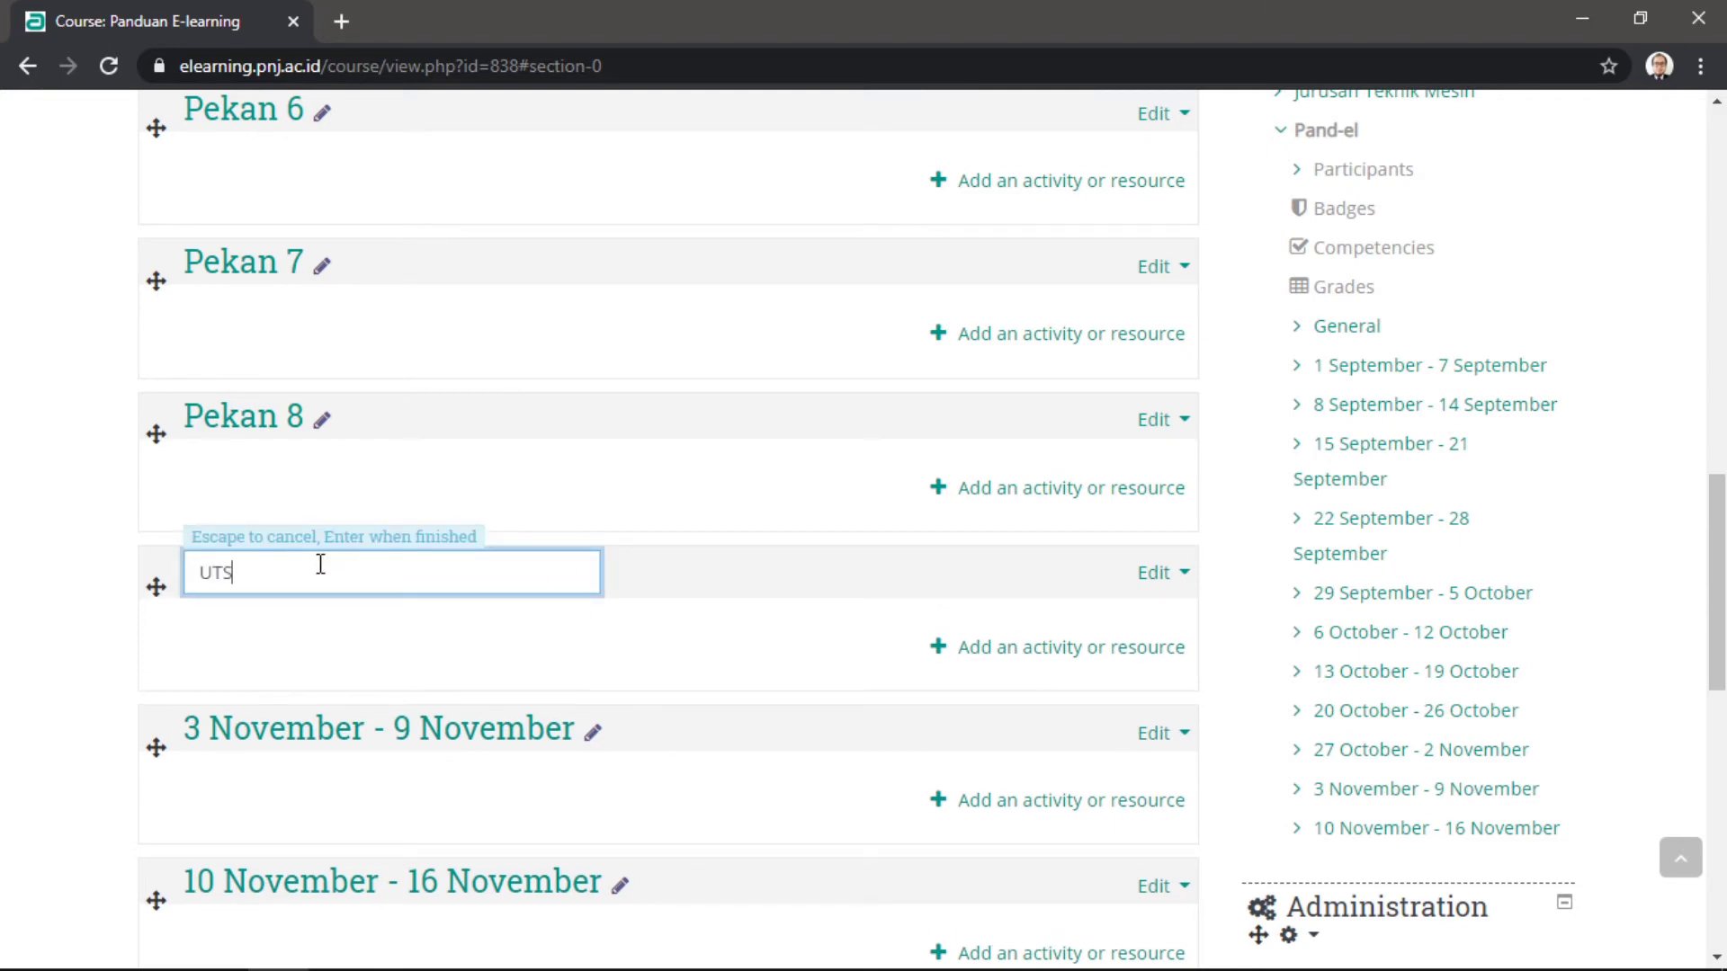
key(Return)
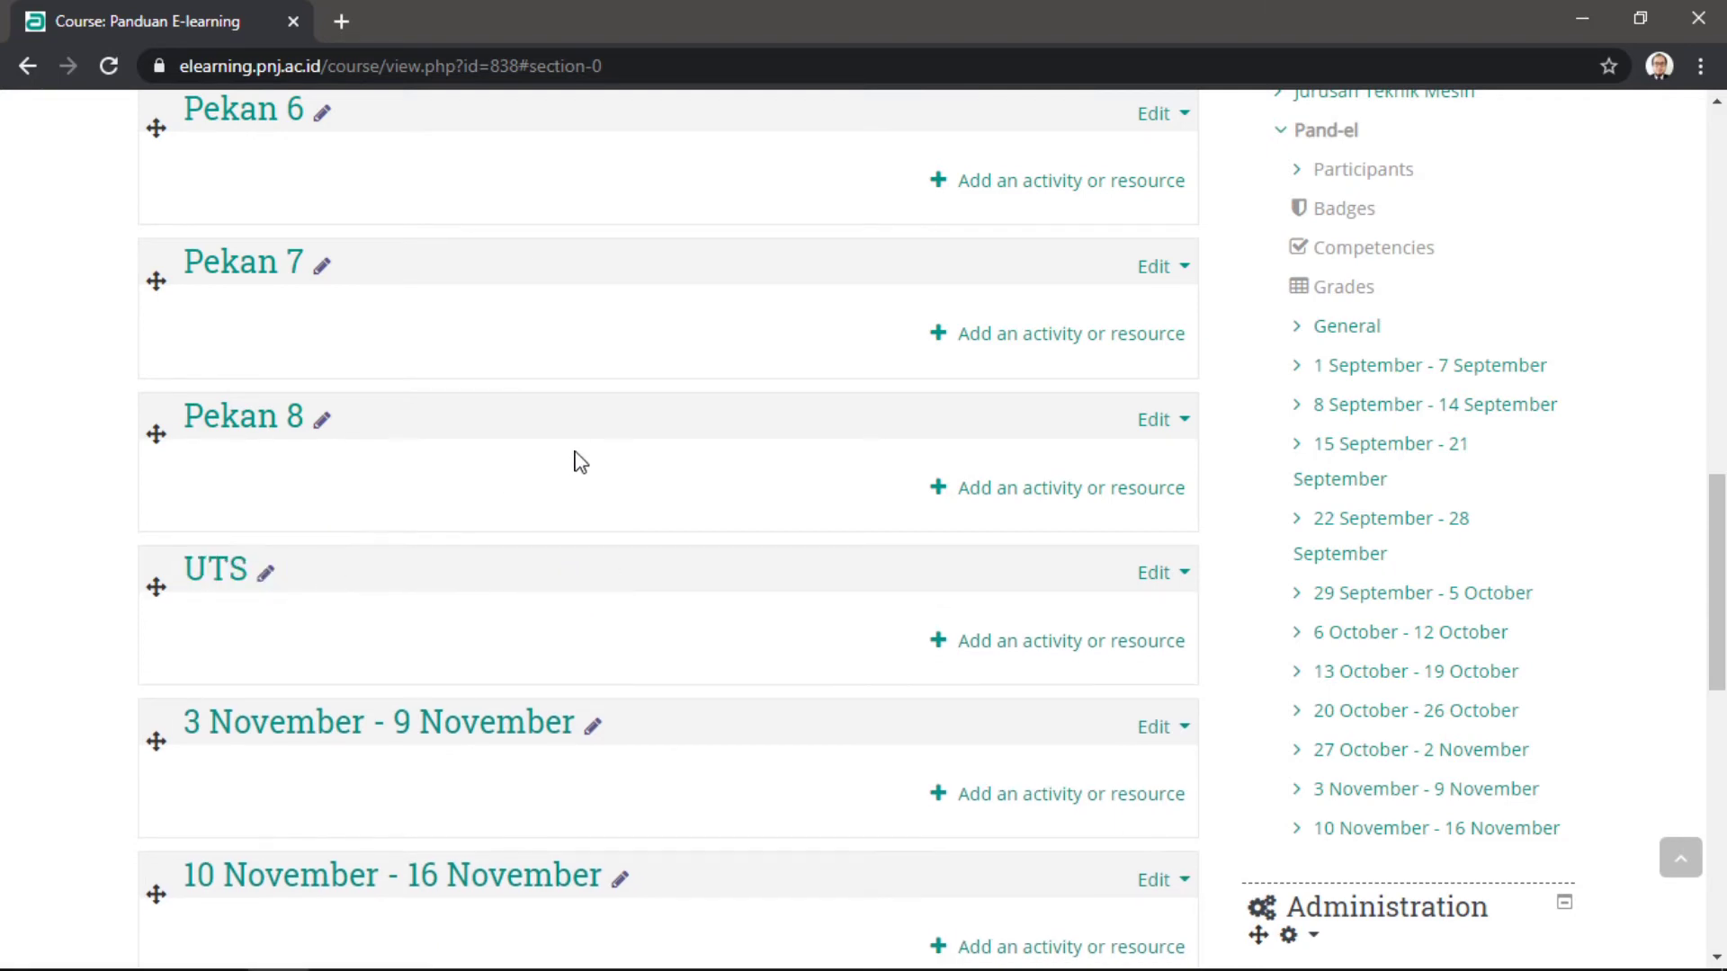
Rename the last weekly section, 10 November - 16 November, as "UAS".
scroll(575, 458, down, 4)
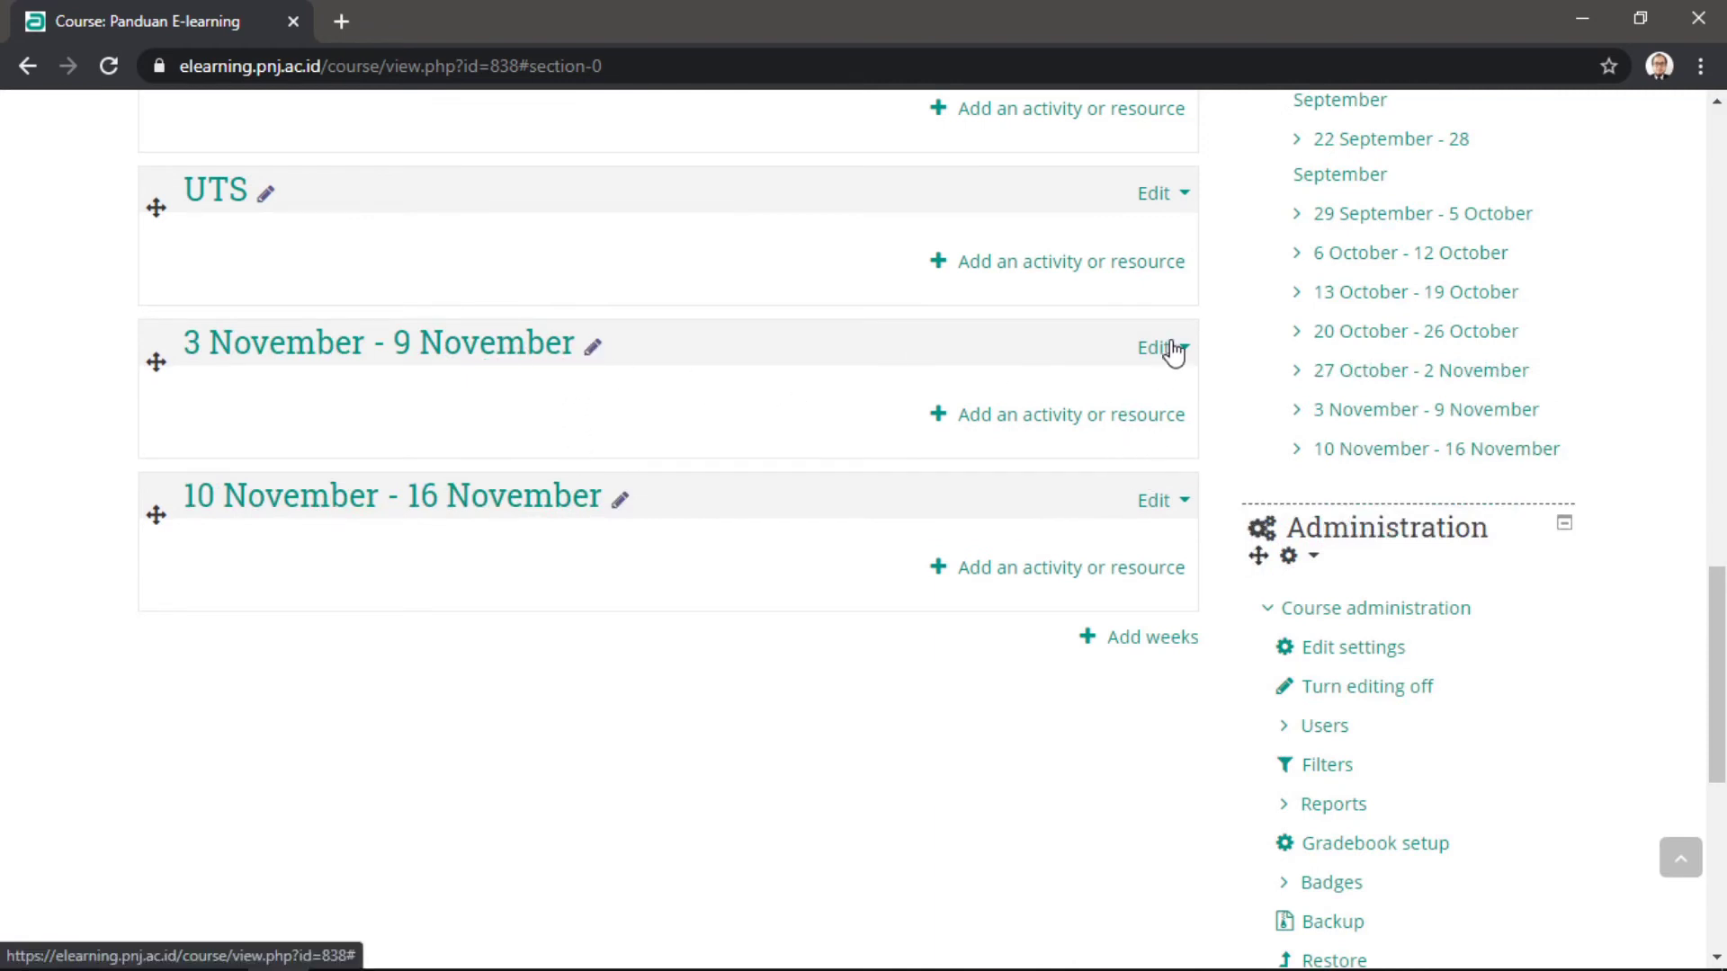
mouse_move(1537, 956)
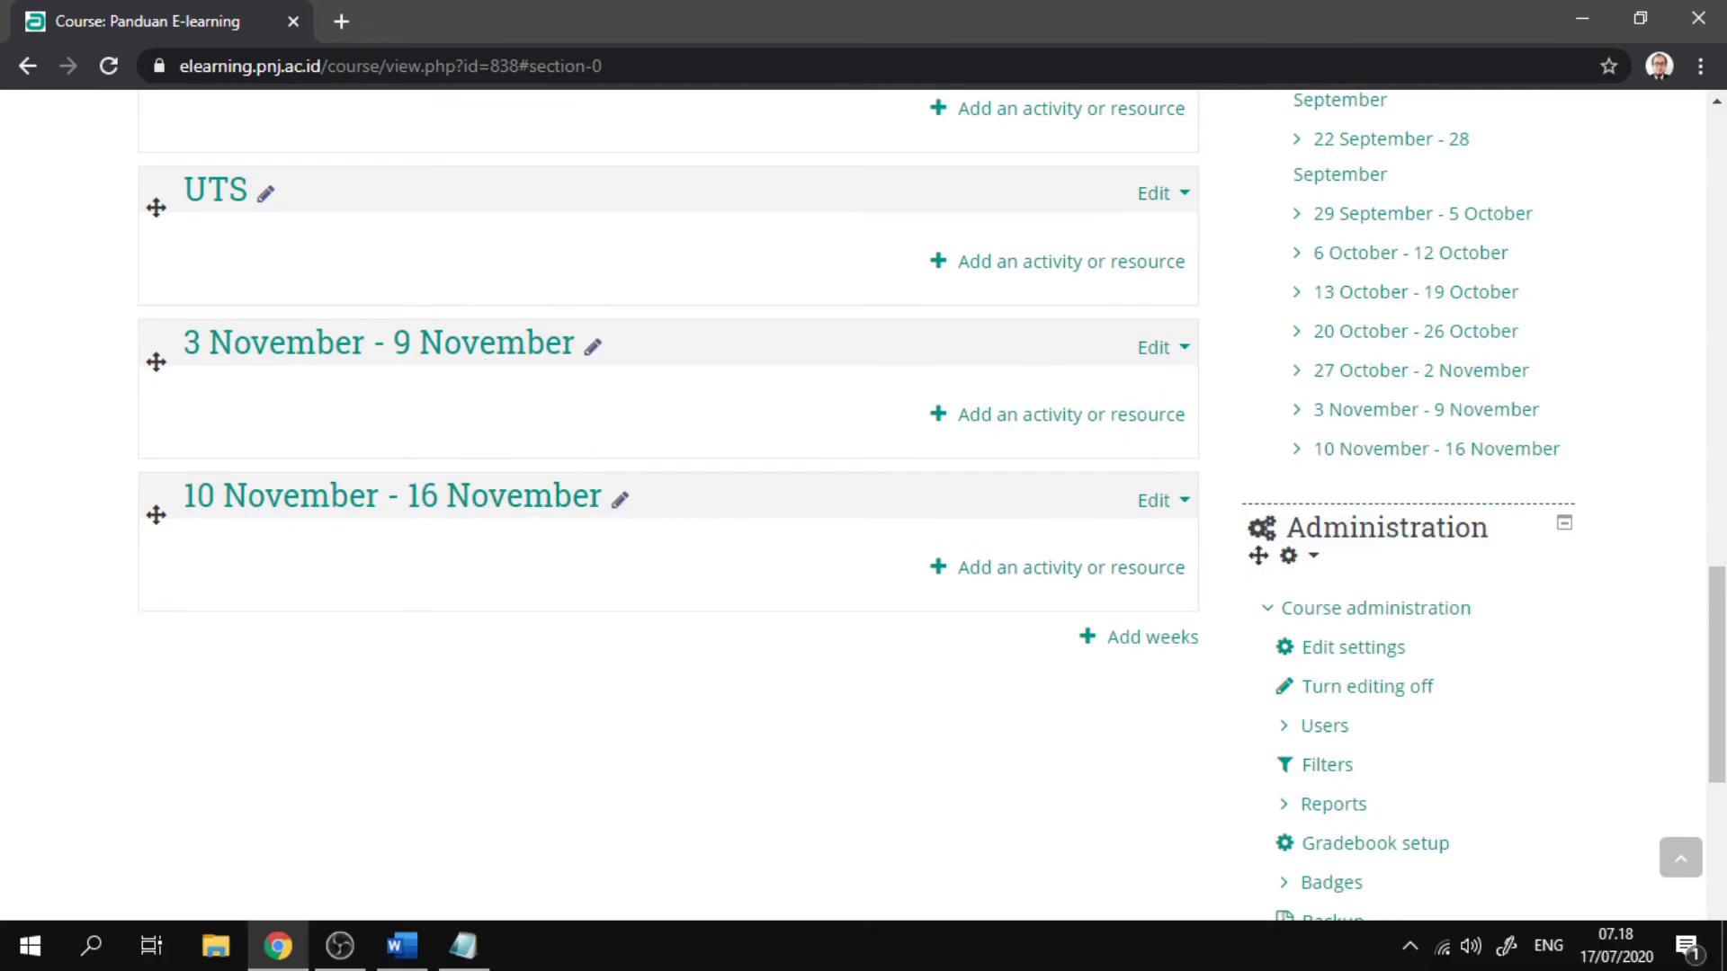
click(622, 503)
text(UAS)
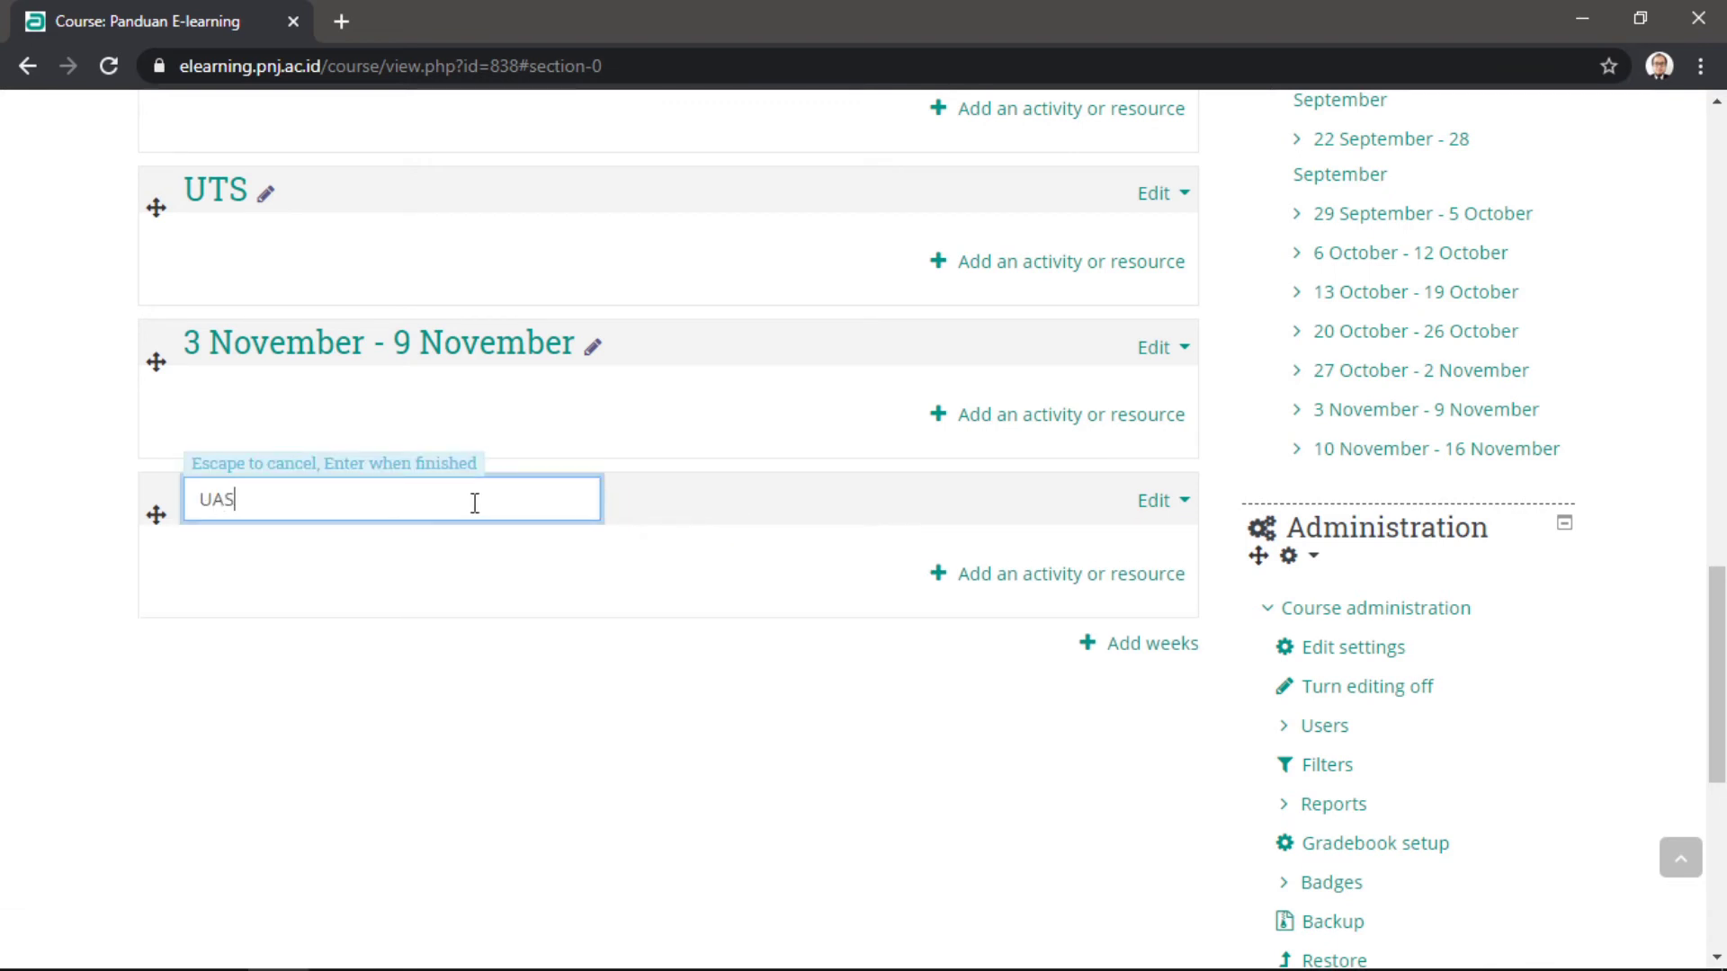
key(Return)
Rename the 3 November - 9 November section as "Pekan 10".
click(593, 346)
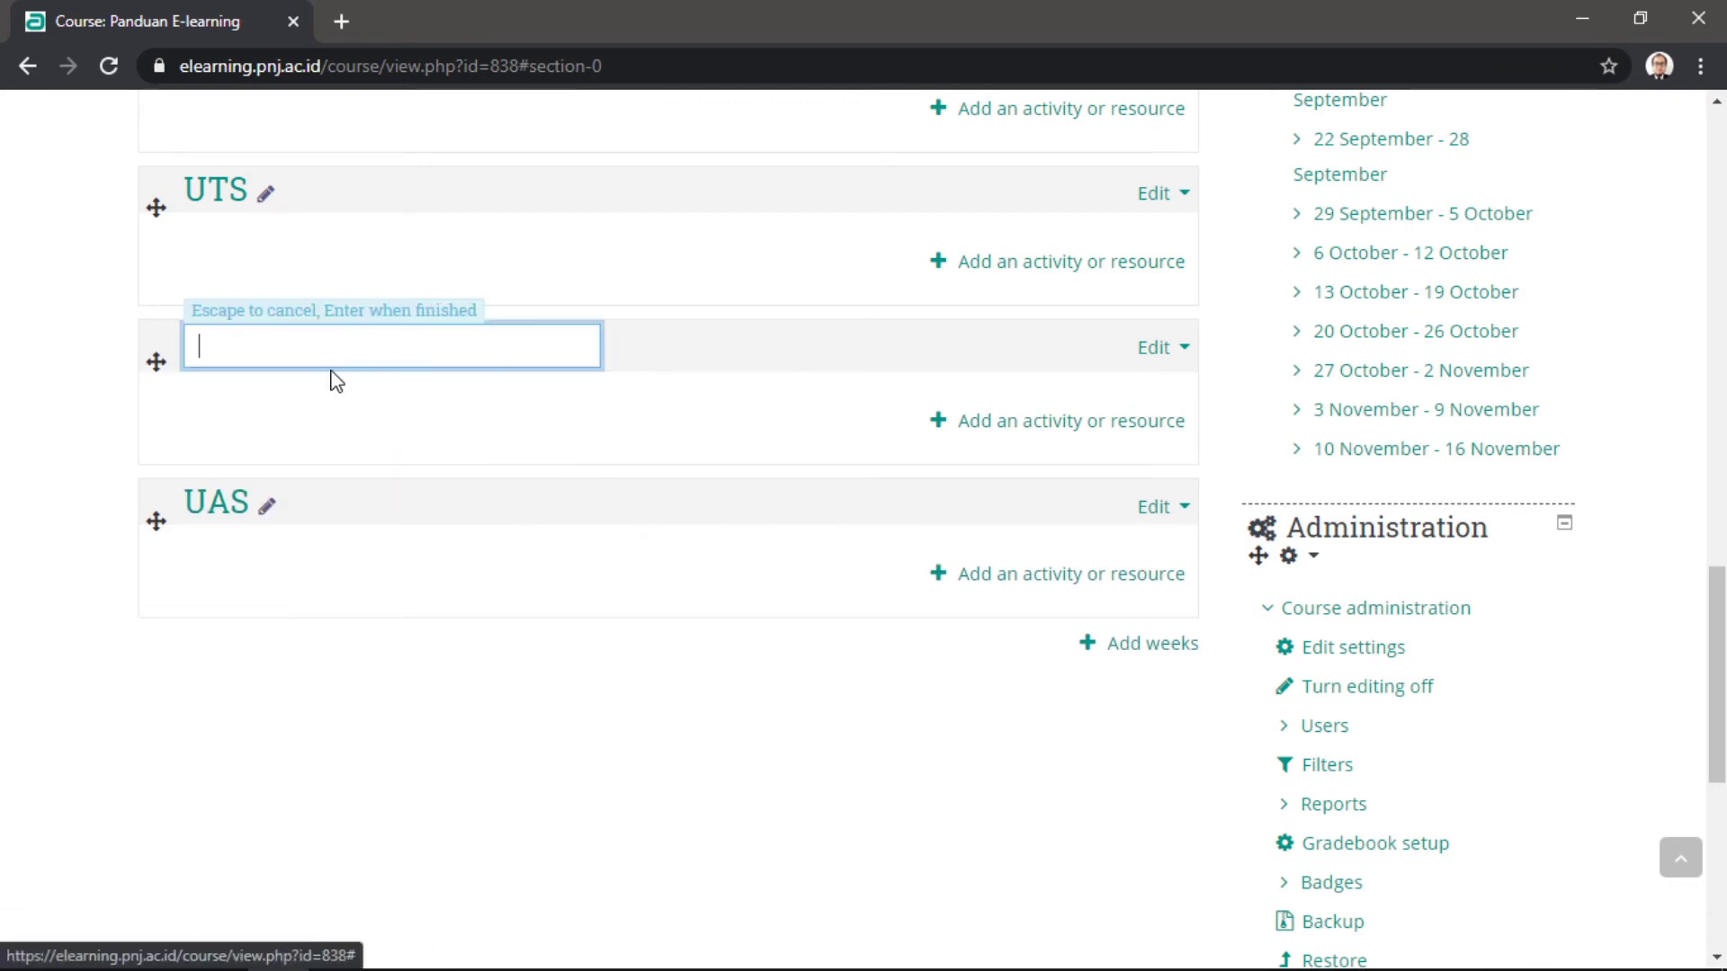
text(Pkea)
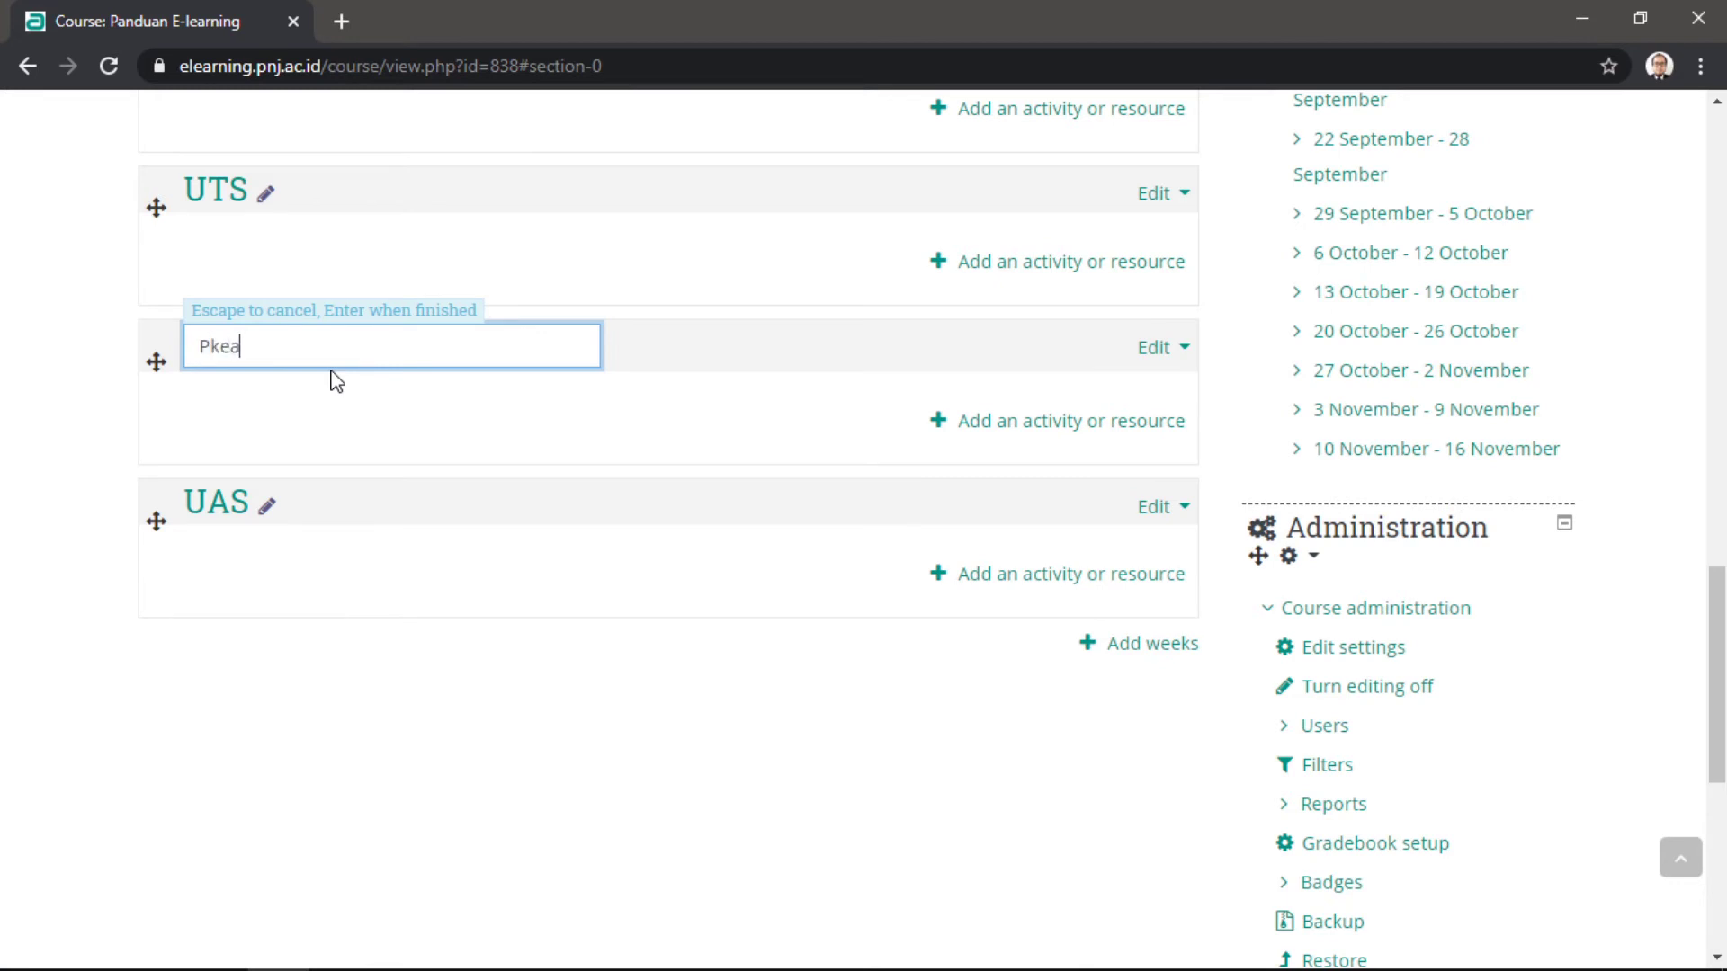
text(ekan 10)
key(Return)
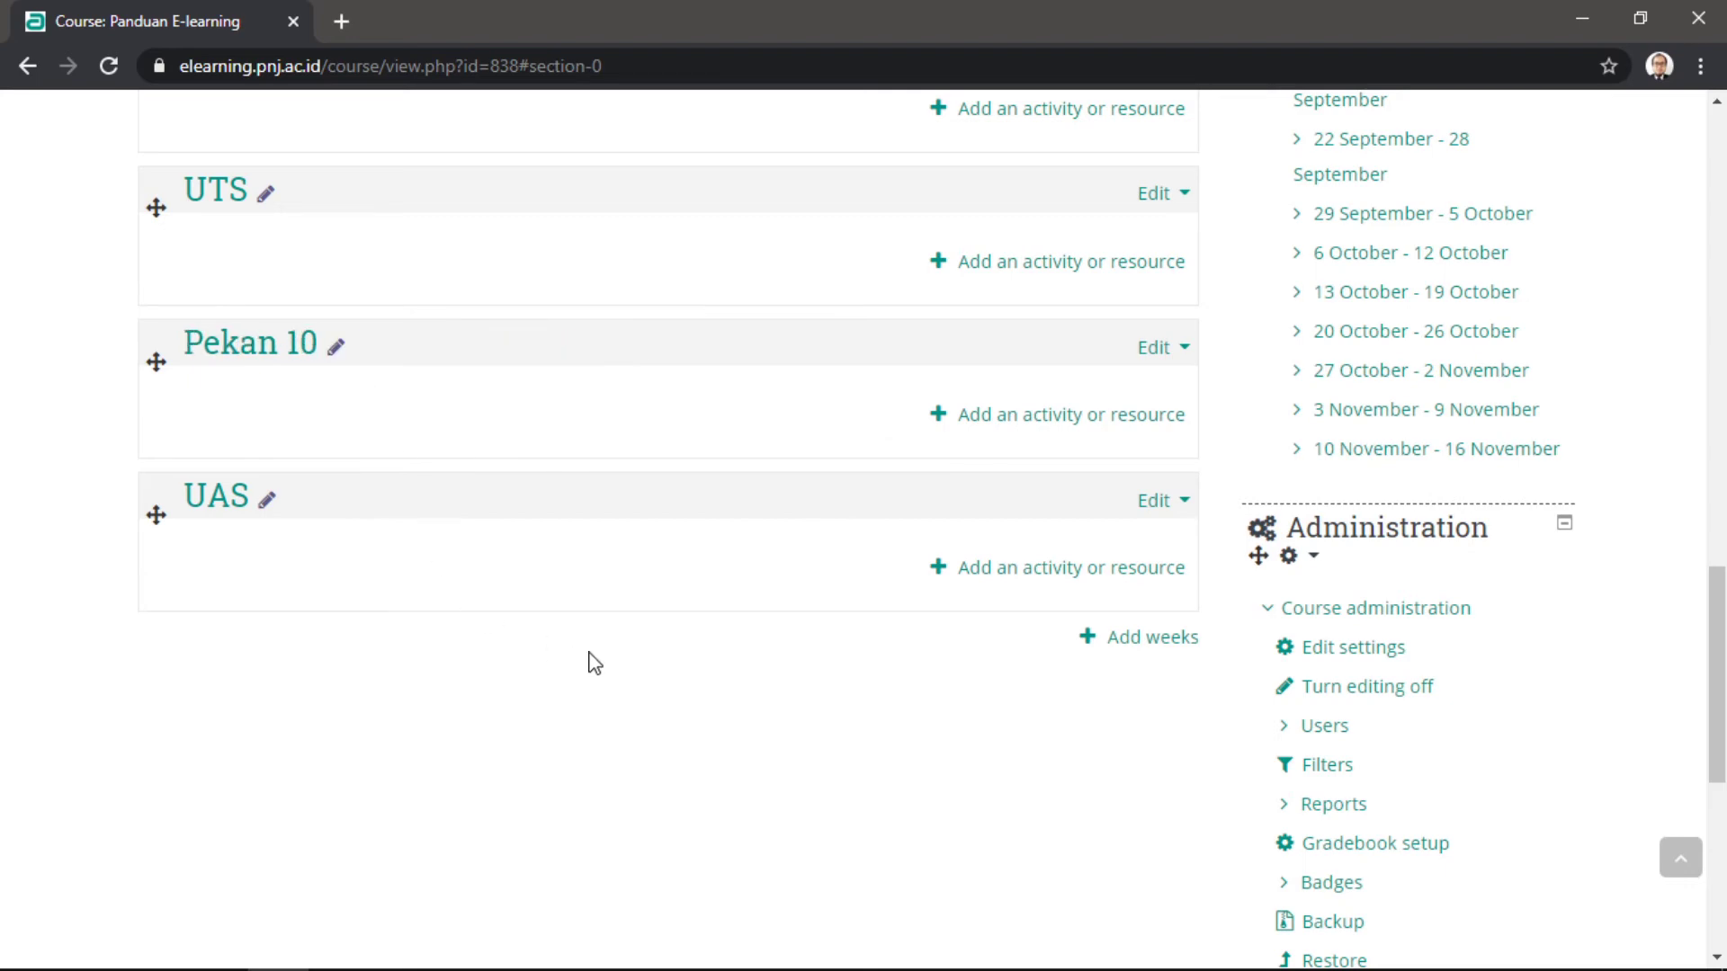
Extend the title of the Pekan 1 section to "Pekan 1 : Topikl 1".
scroll(590, 663, up, 6)
scroll(593, 663, up, 8)
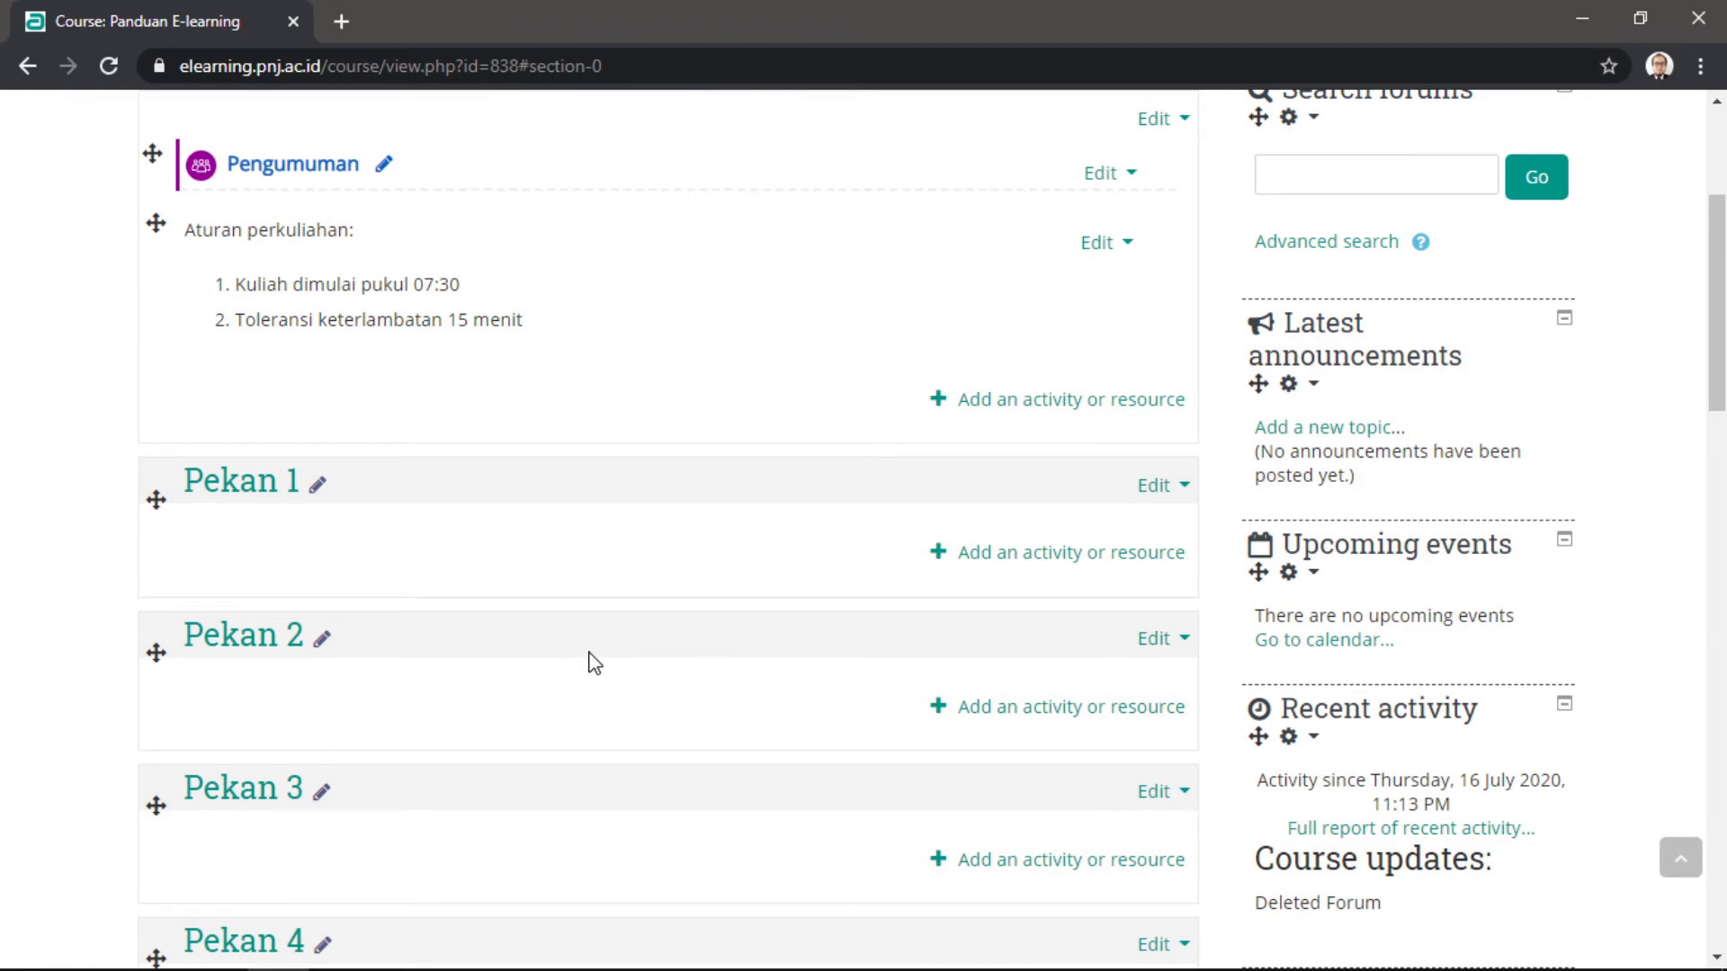
click(321, 491)
click(330, 491)
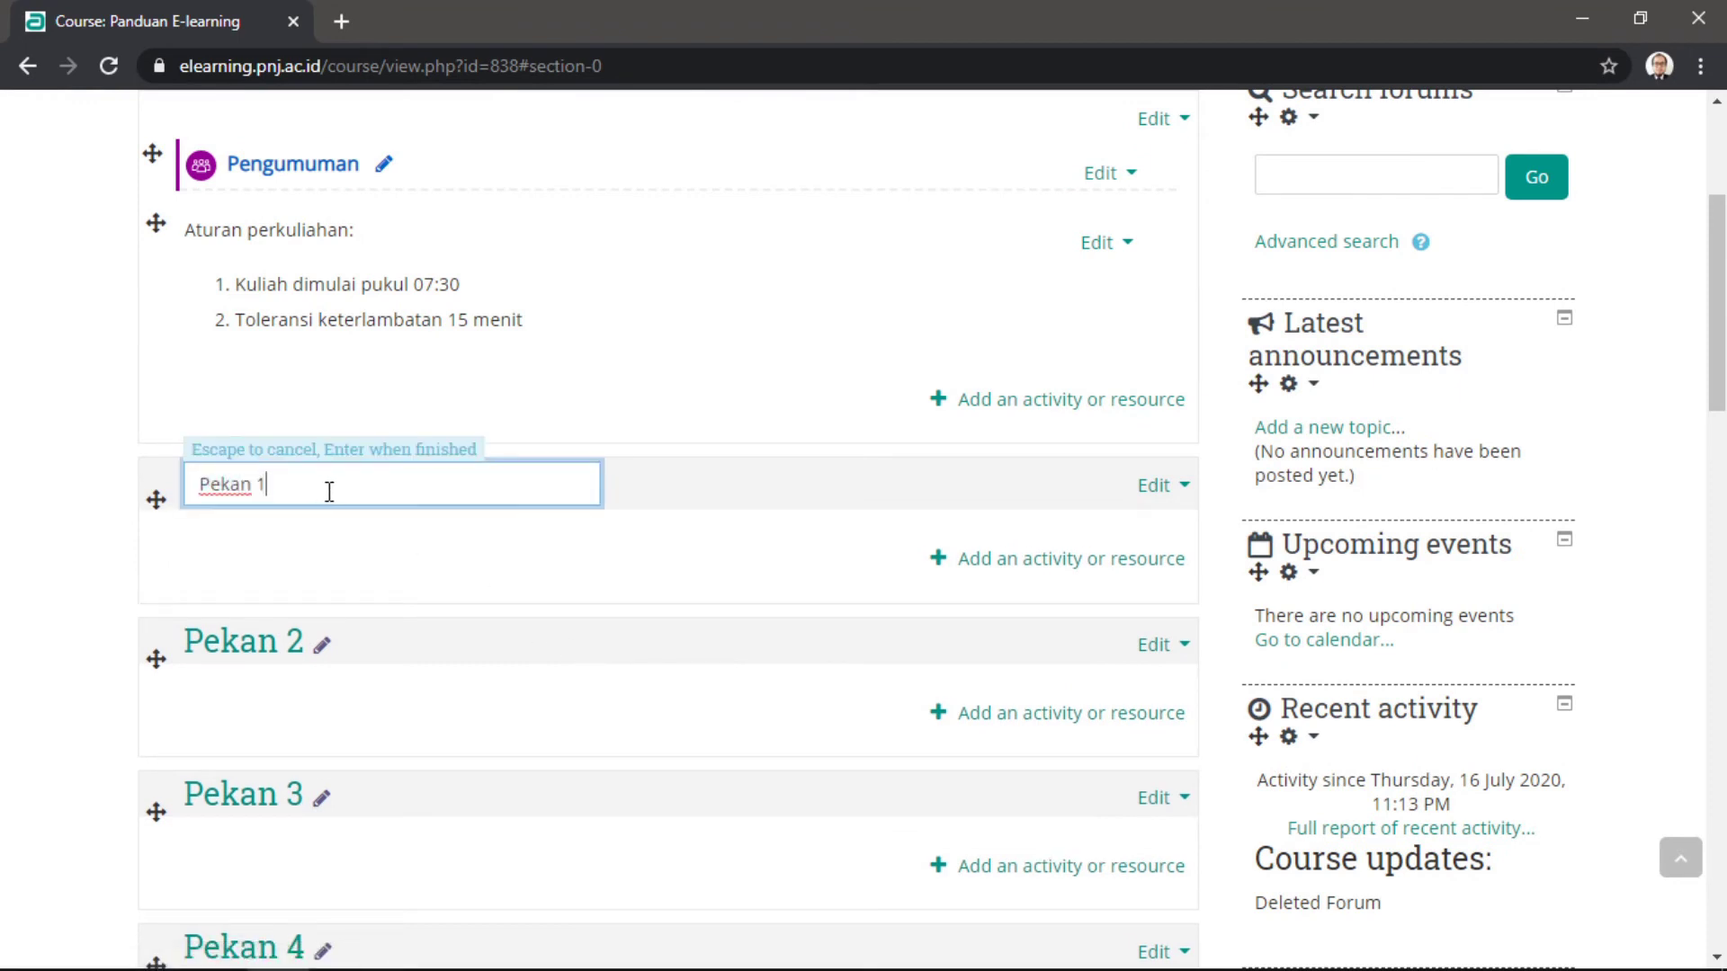
text(: Topikl 1)
key(Return)
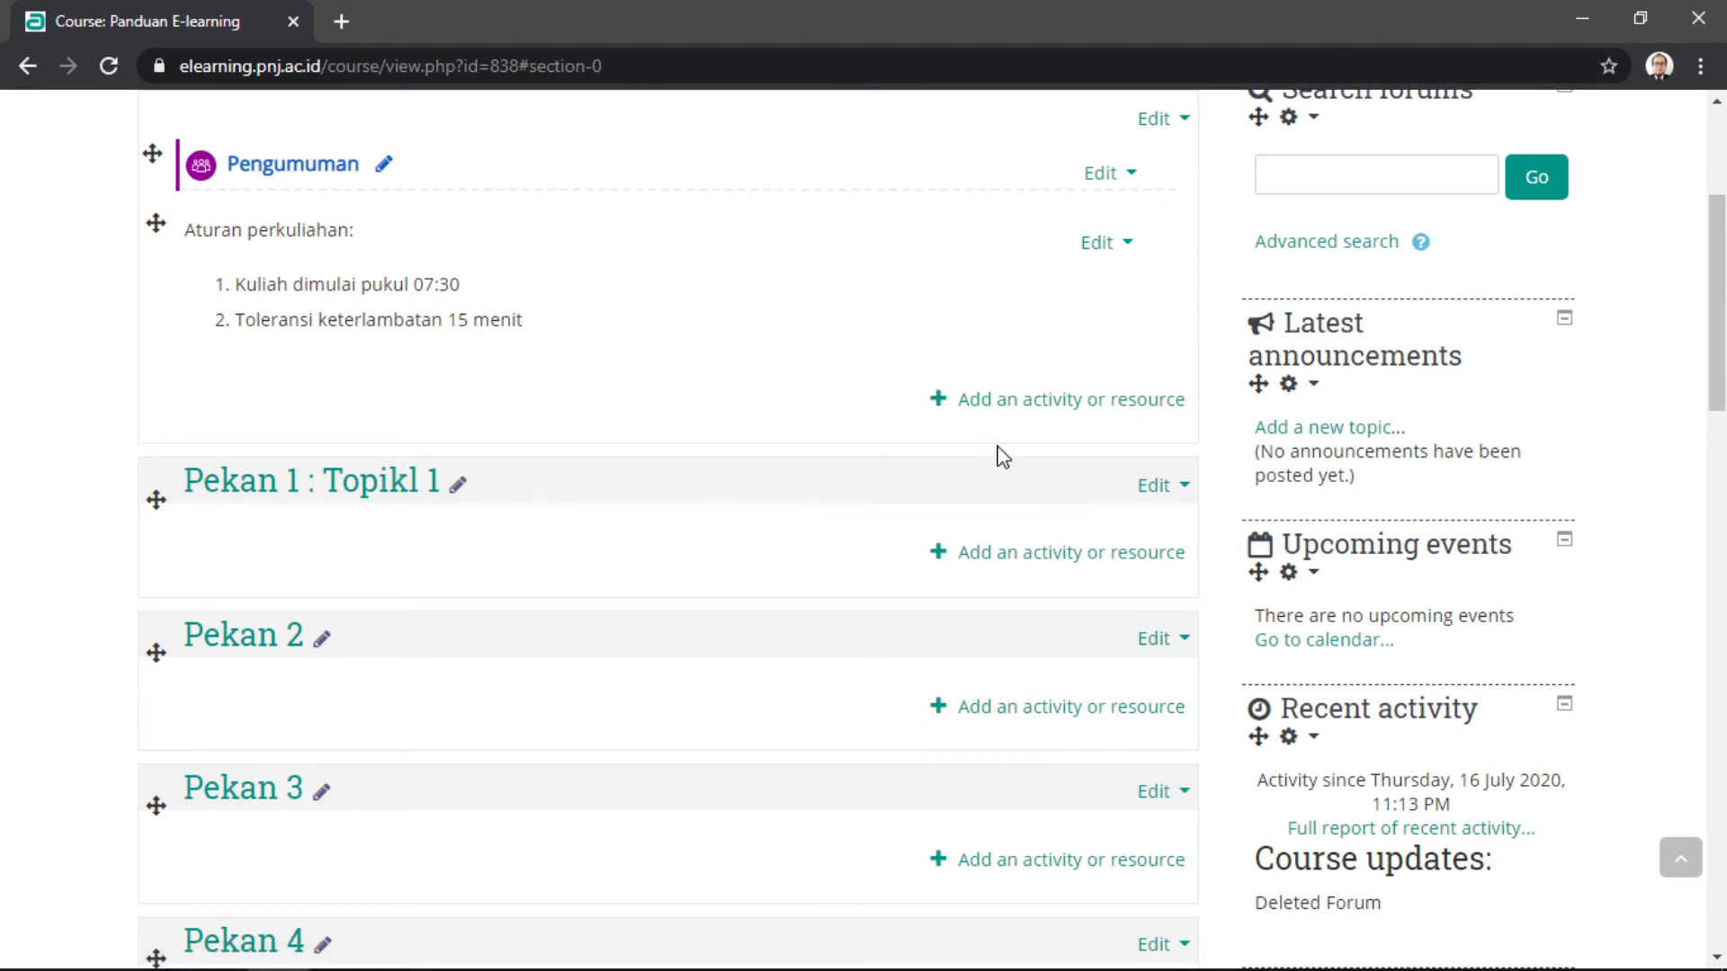
scroll(997, 452, down, 5)
scroll(996, 453, down, 3)
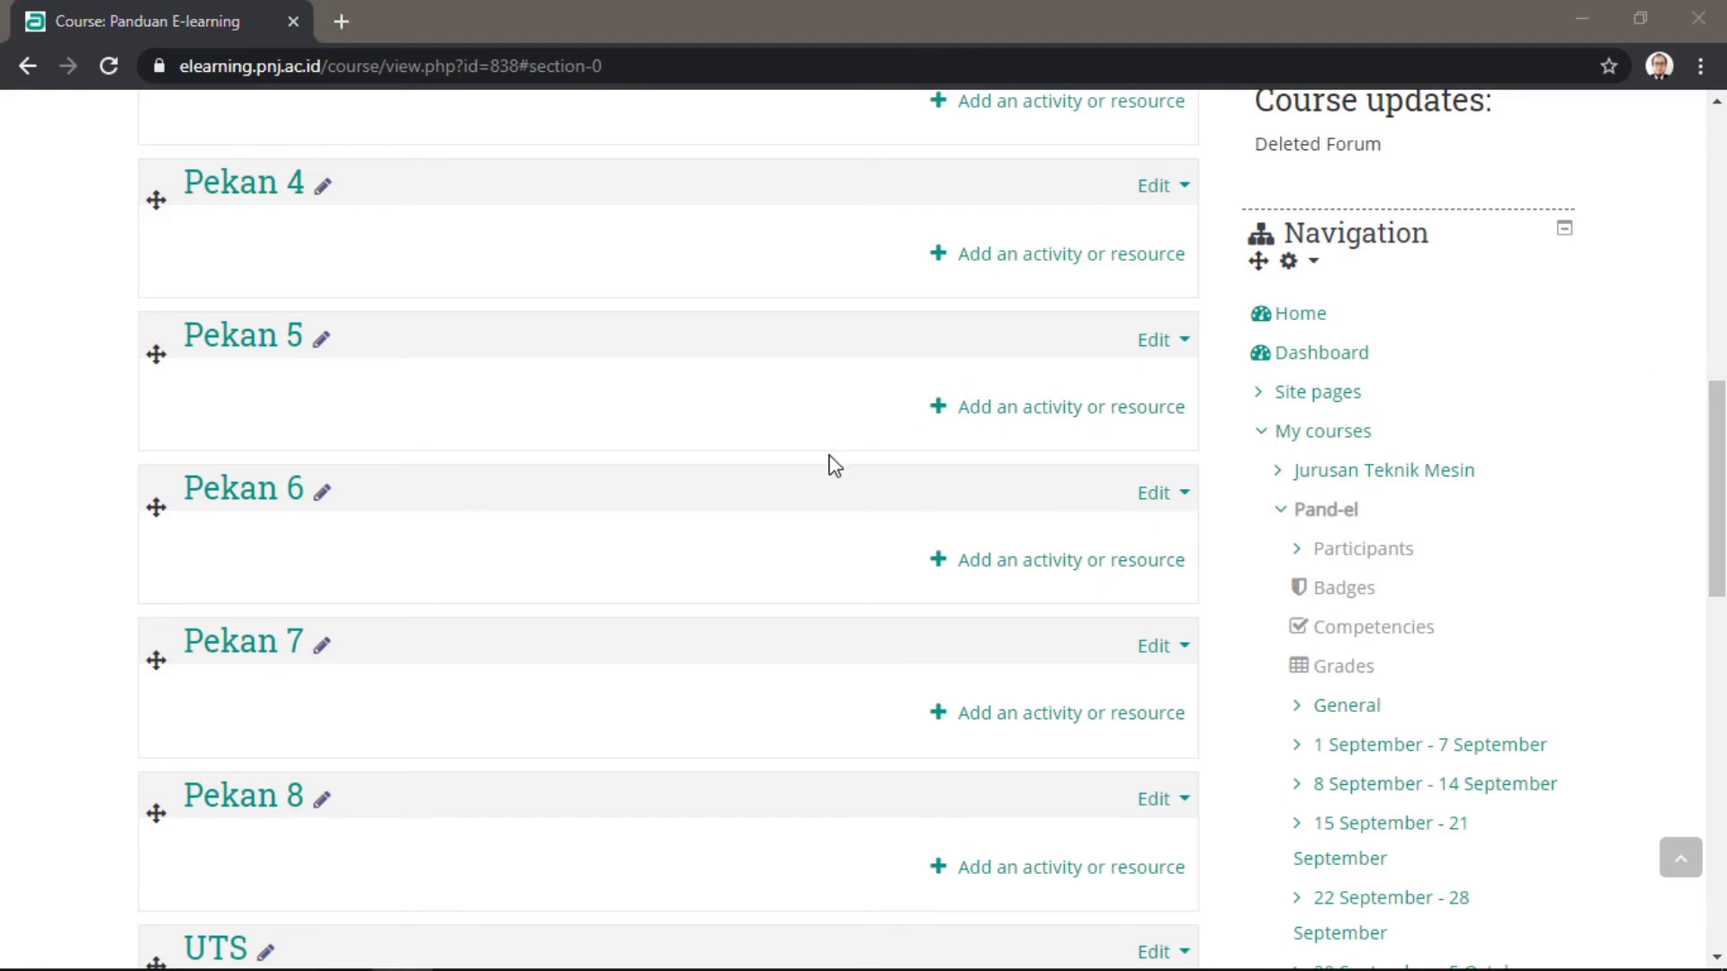
scroll(832, 466, up, 5)
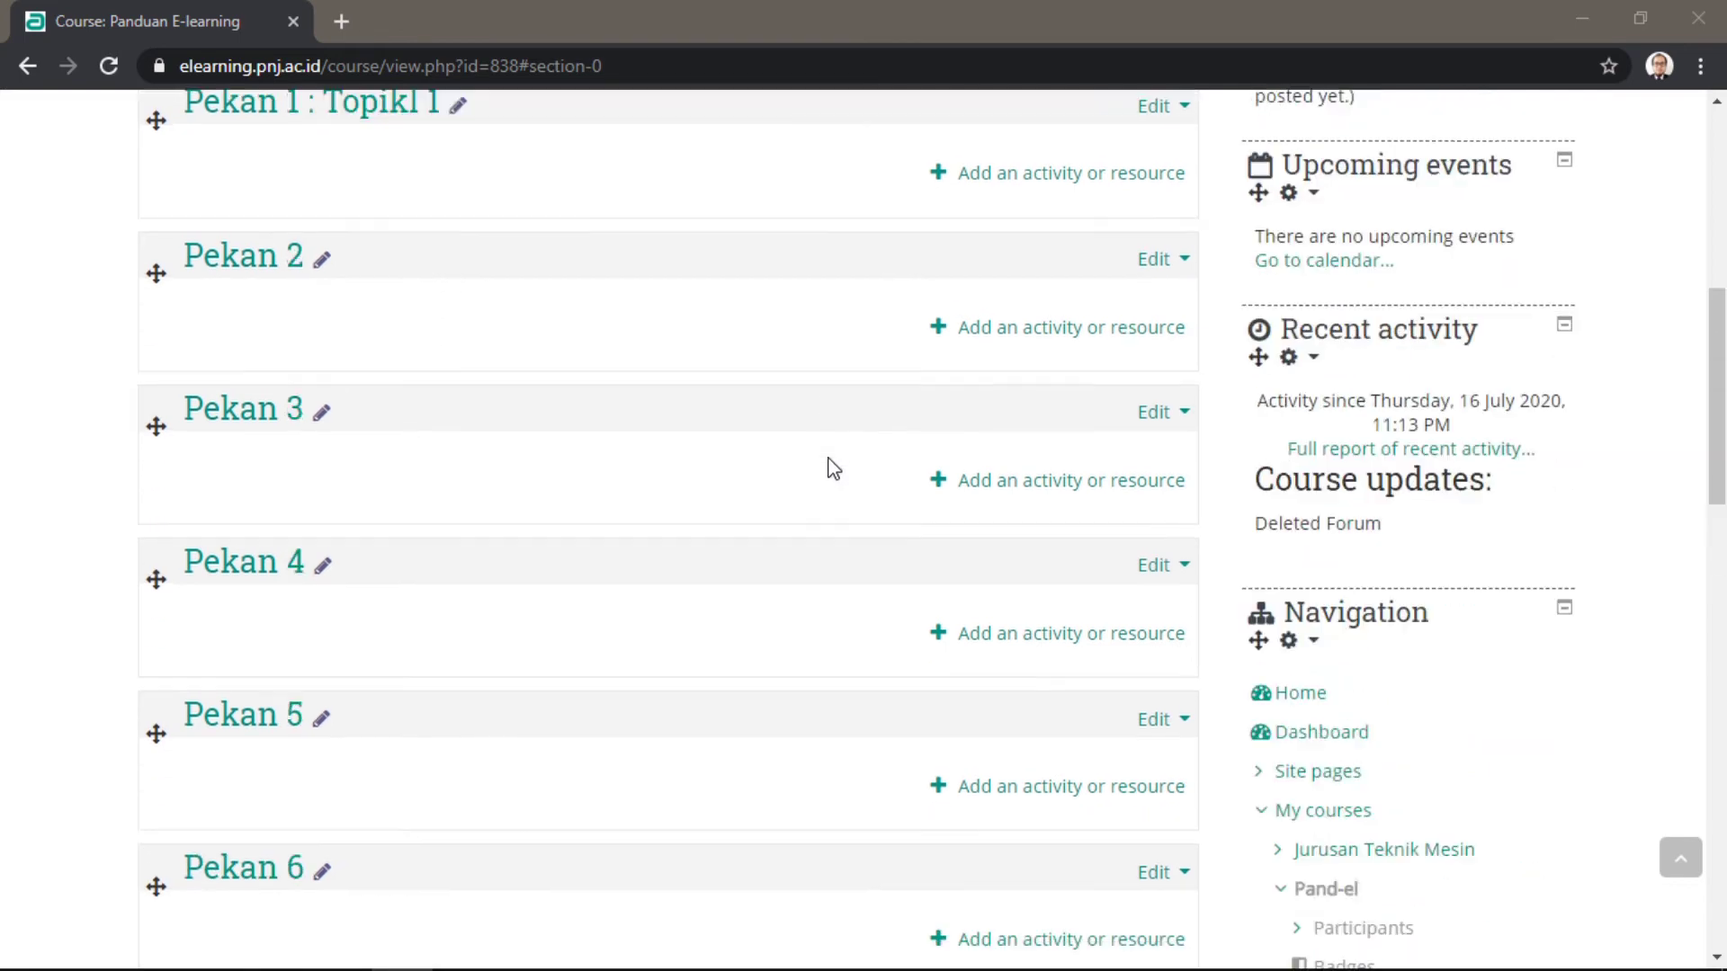
scroll(826, 467, up, 4)
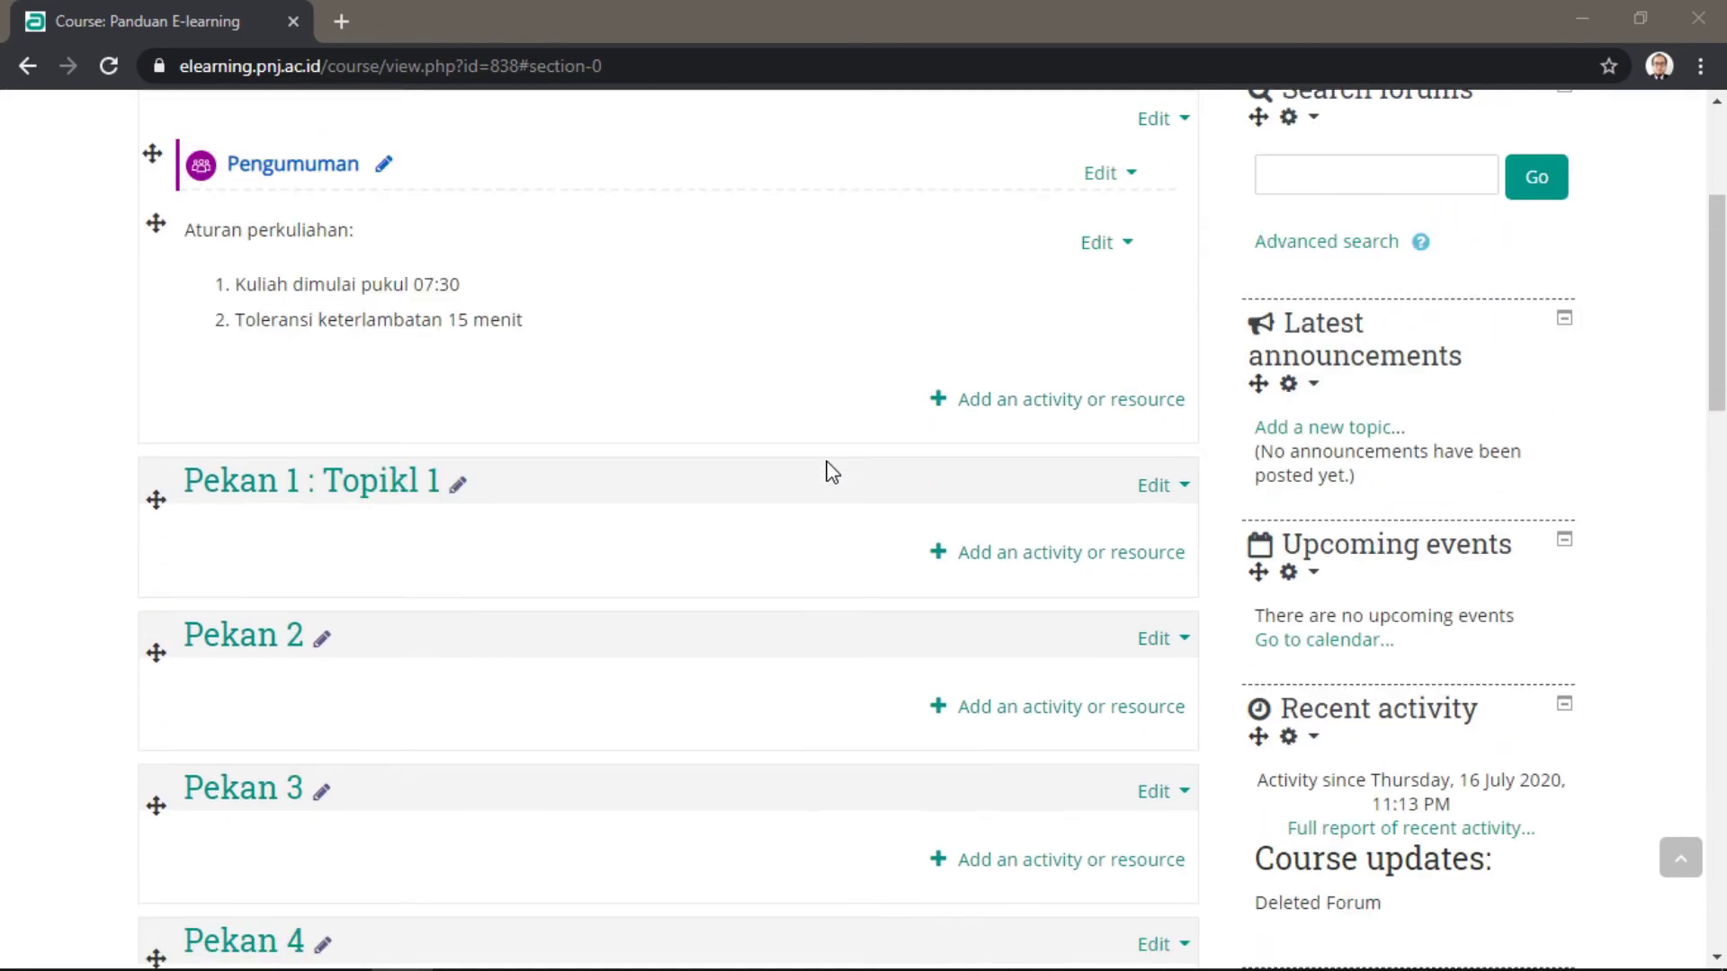
Open the course's enrolment methods from the user options in the course administration.
scroll(1563, 423, down, 8)
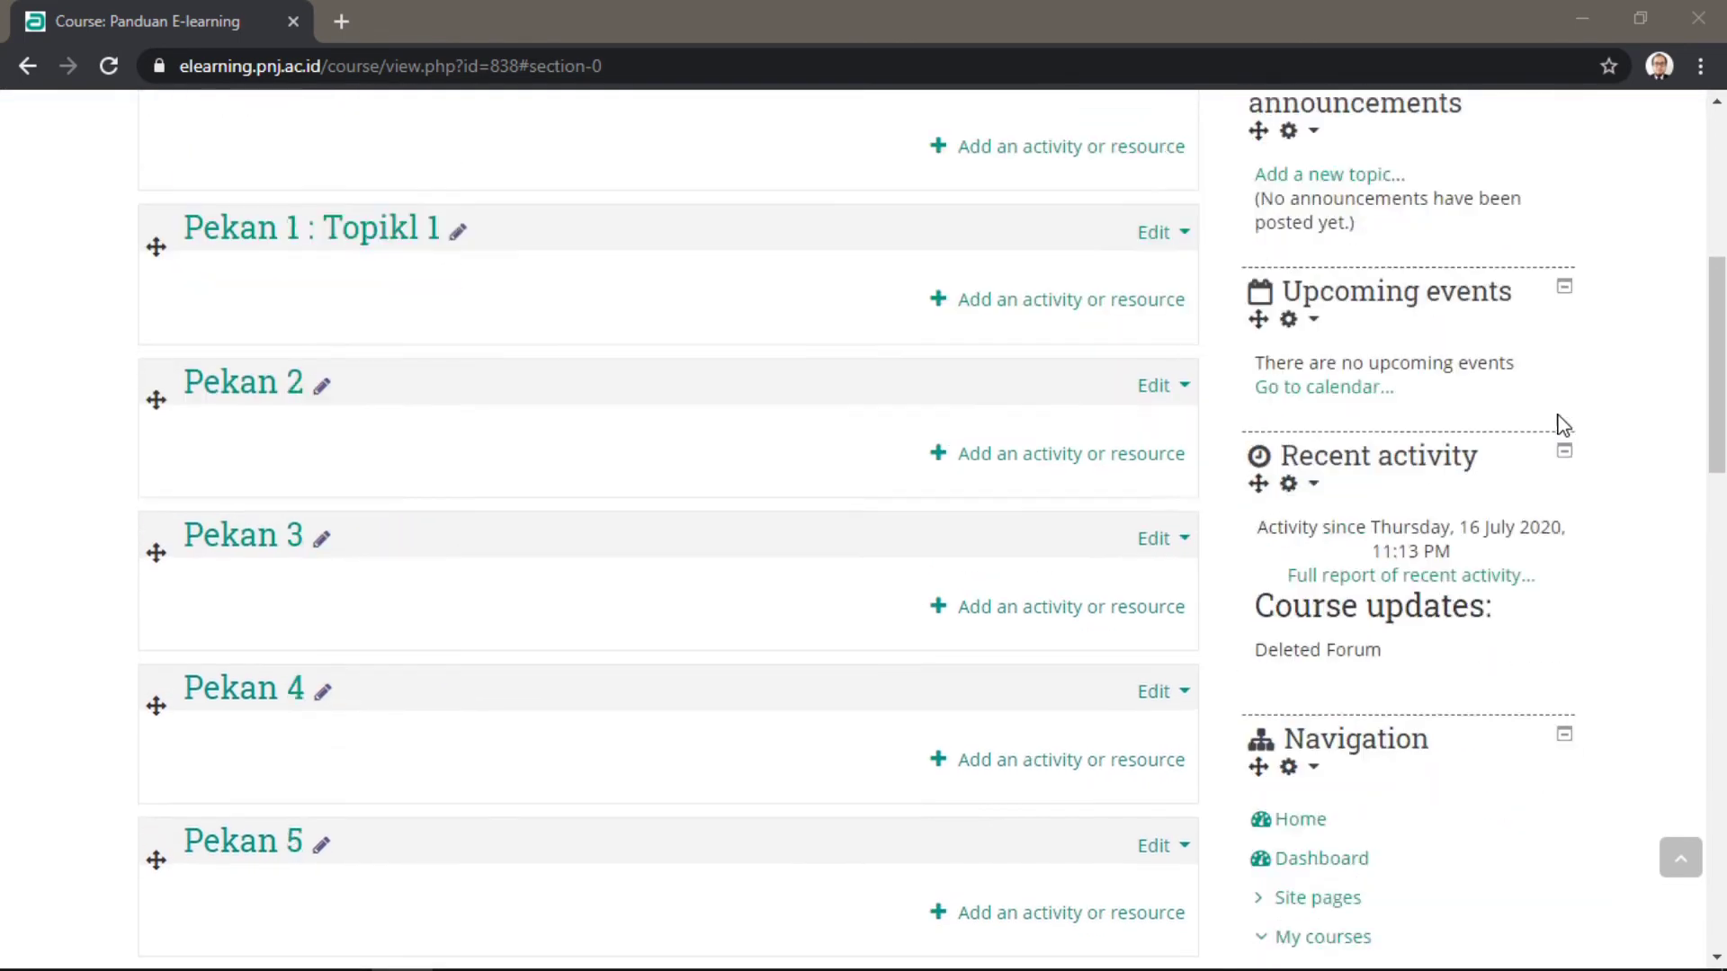
scroll(1563, 429, down, 1)
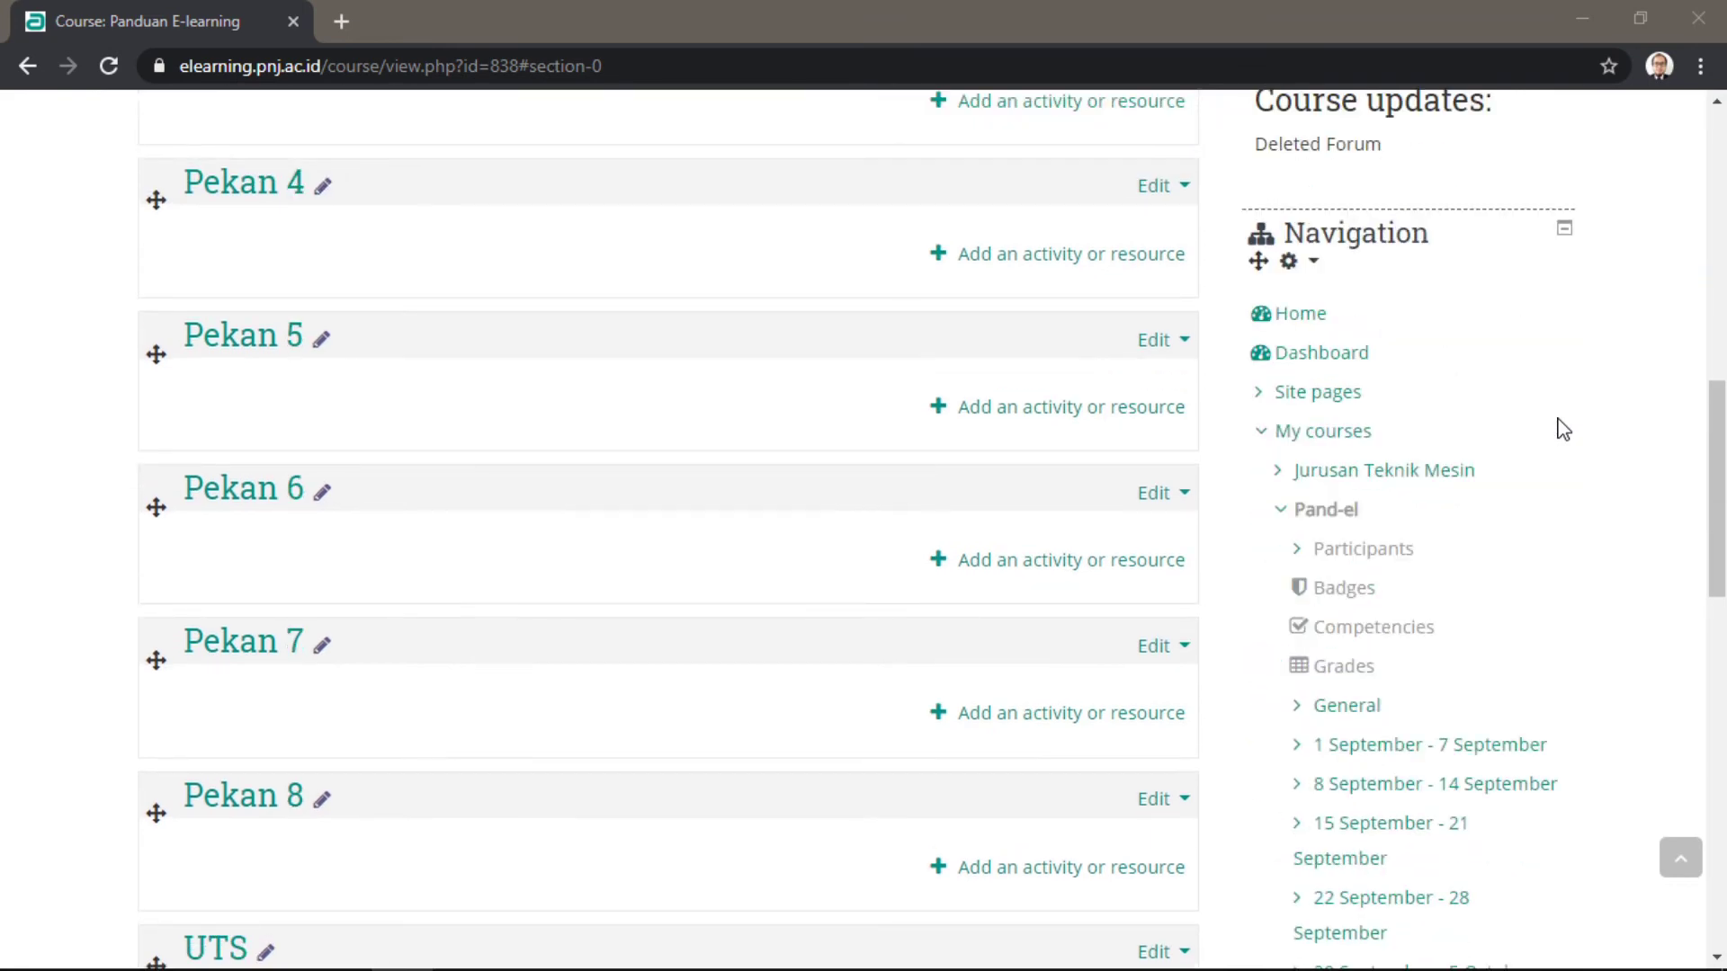
scroll(1563, 428, down, 1)
scroll(1563, 429, down, 6)
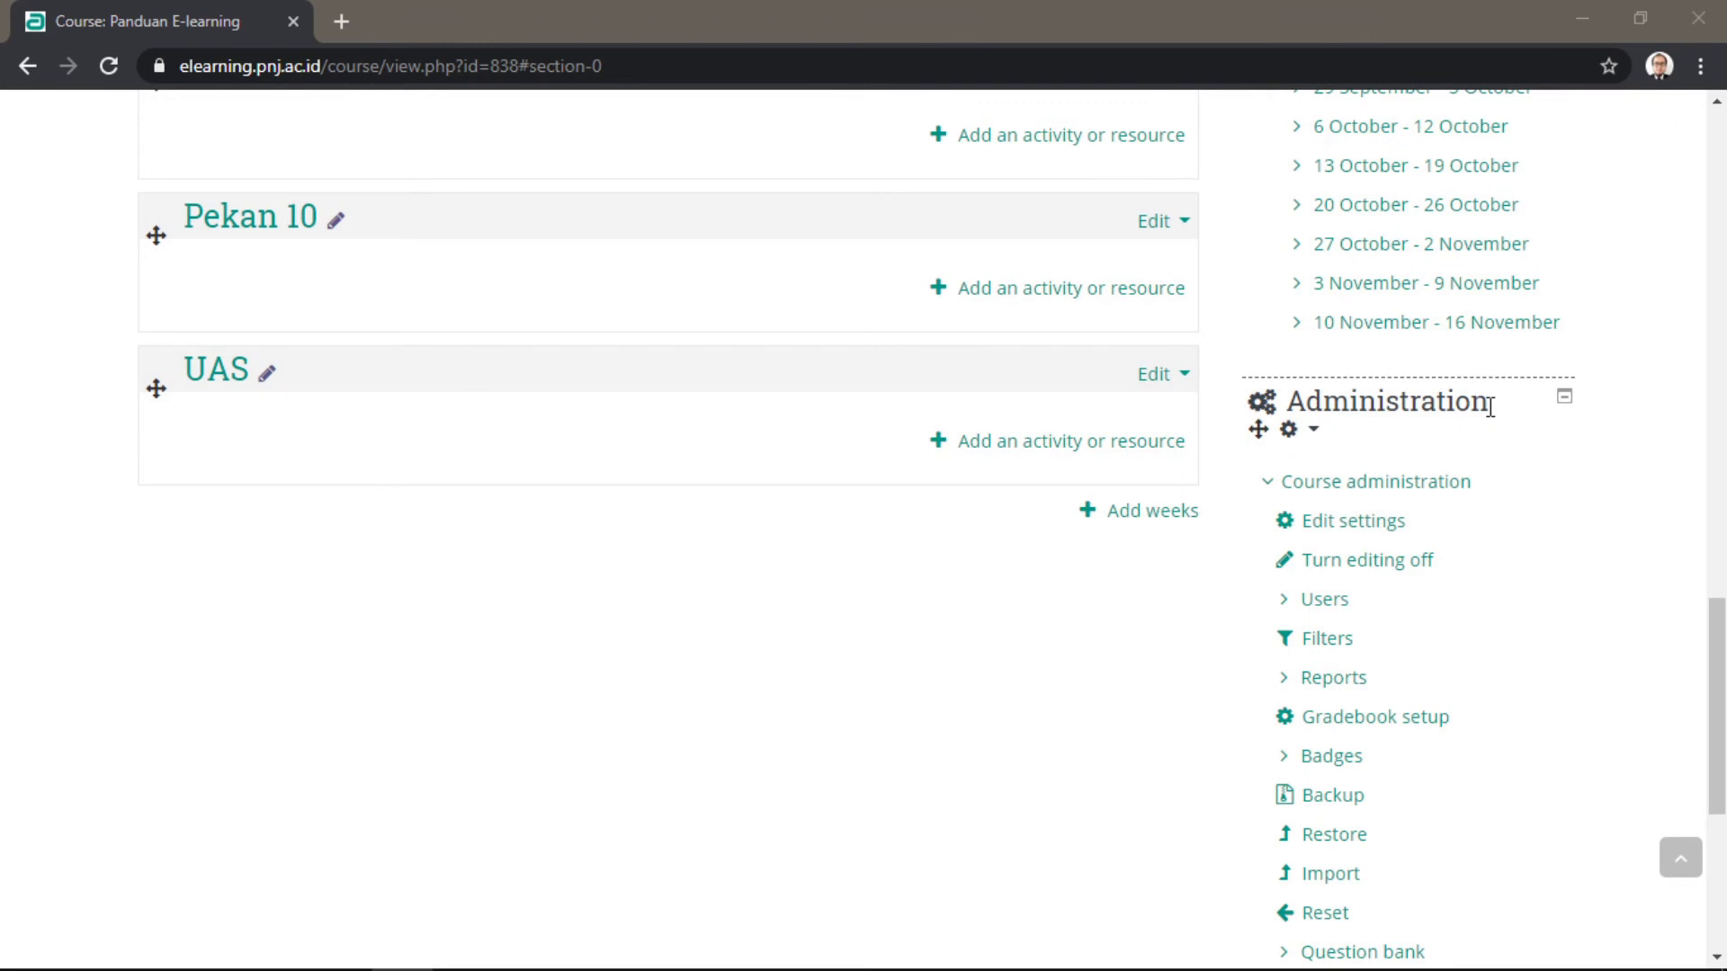
scroll(1490, 407, down, 2)
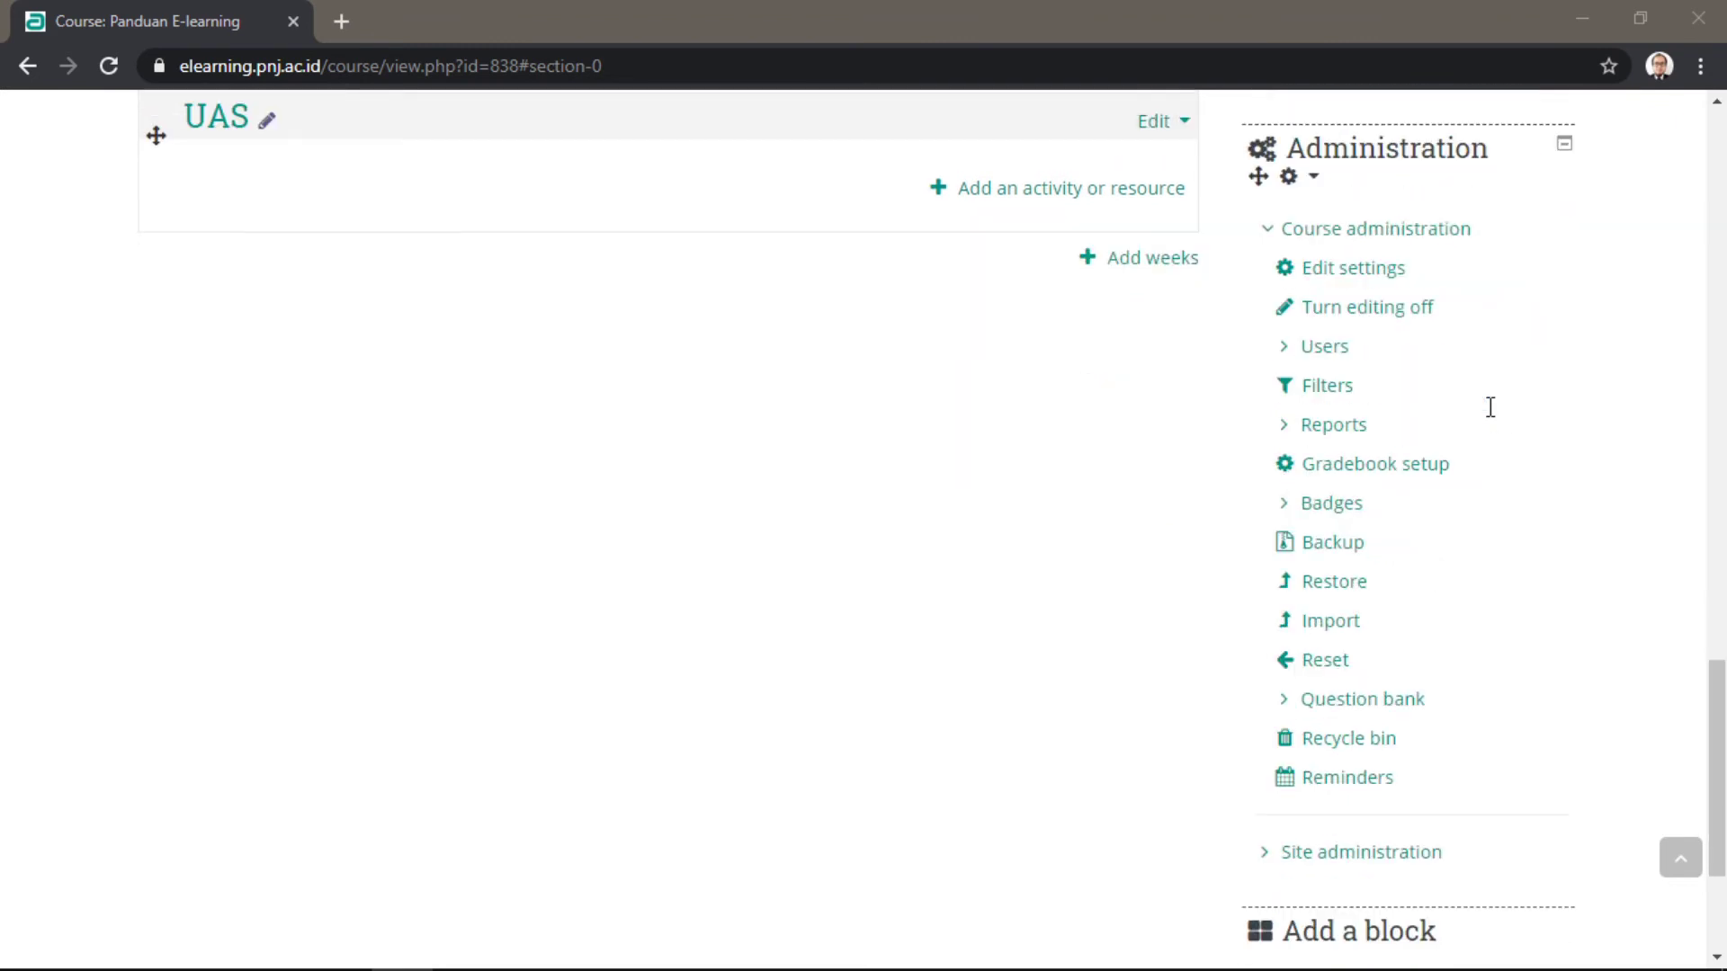
click(1290, 350)
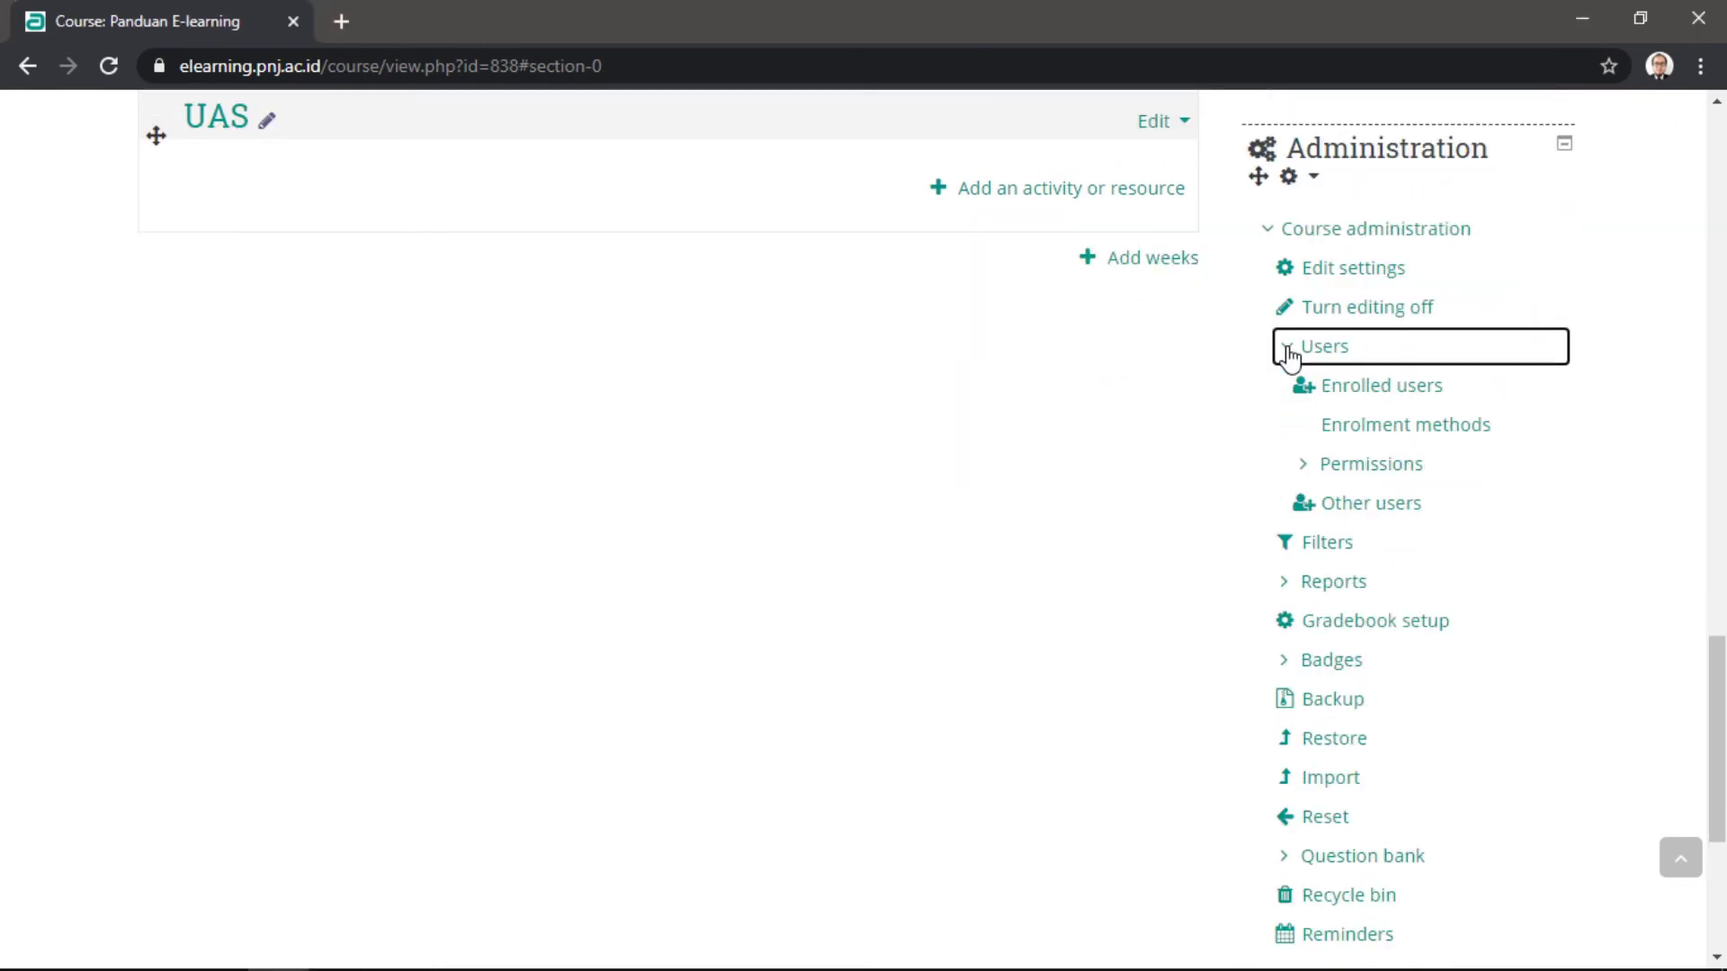
click(1457, 427)
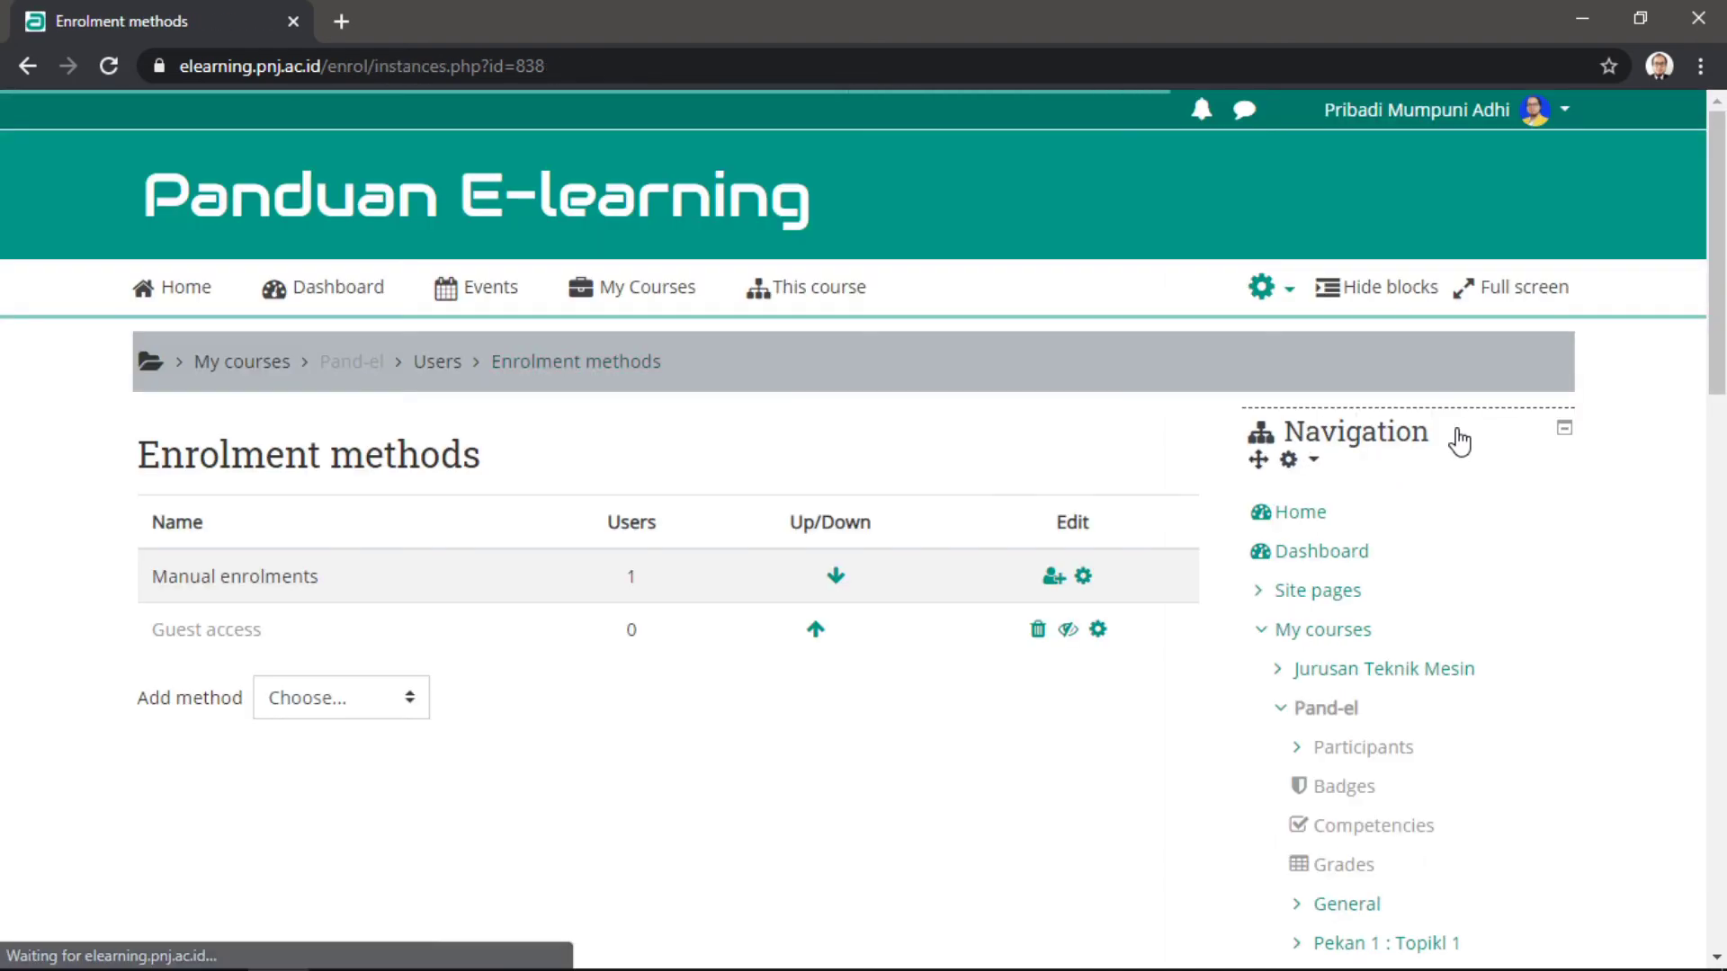
Start a new Self enrolment method and give it the custom instance name "Gabung kelas".
scroll(1067, 351, down, 1)
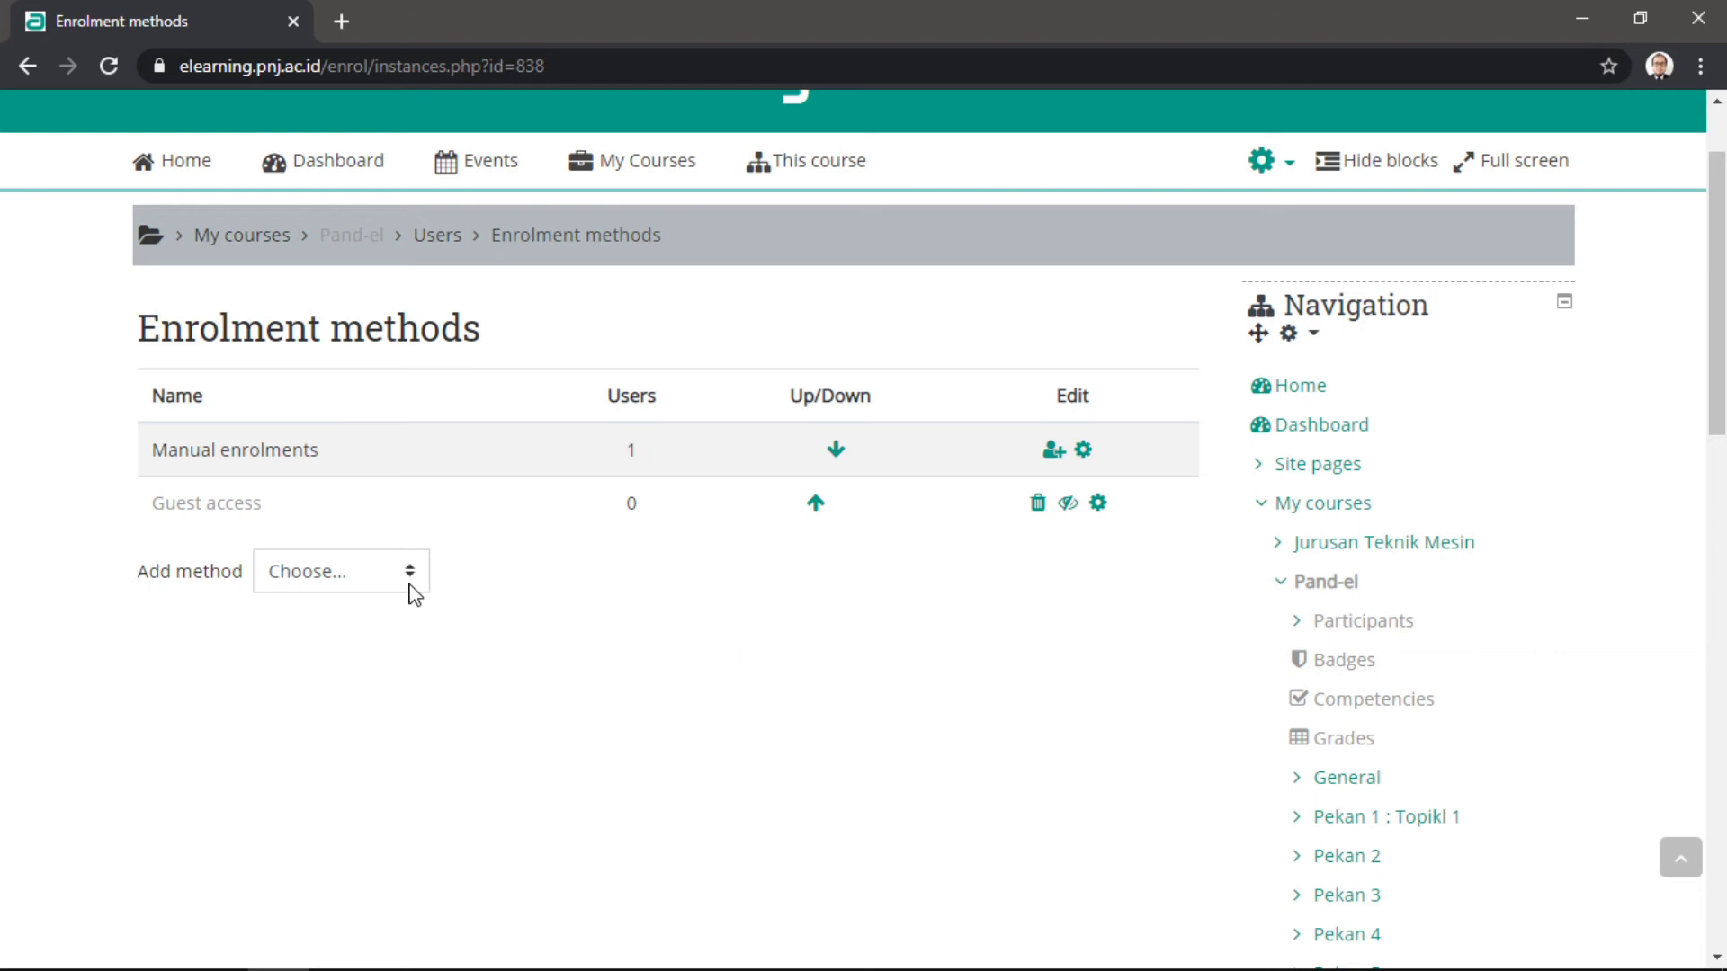
click(381, 576)
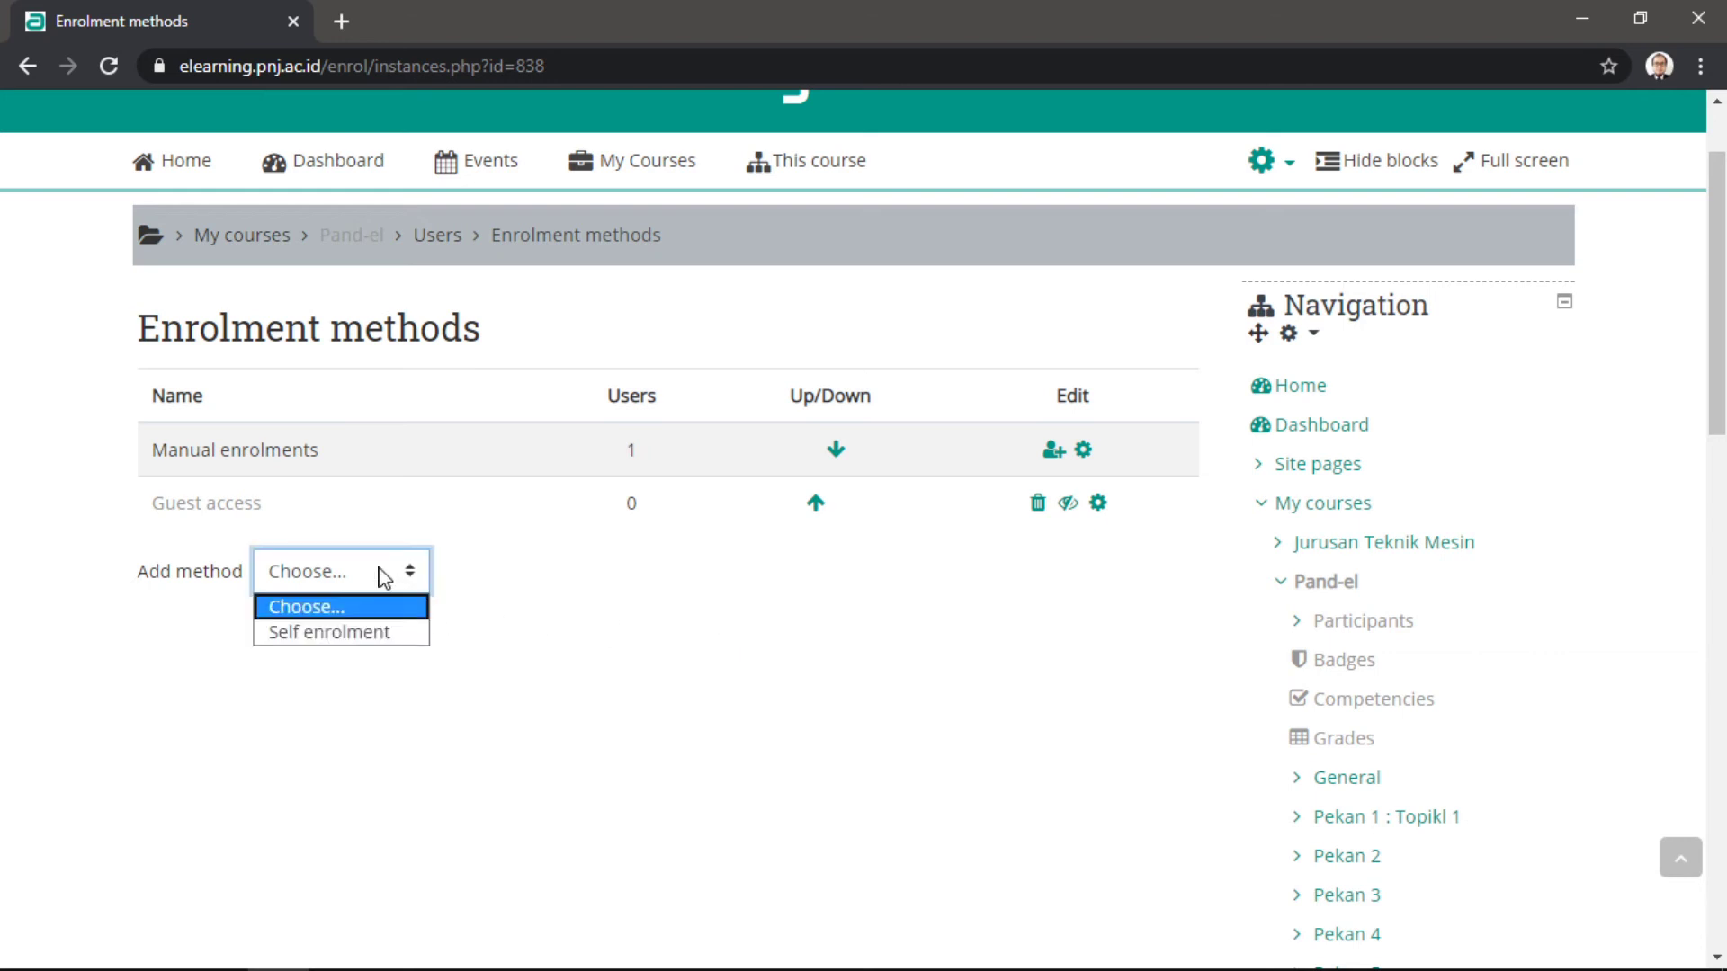
click(382, 633)
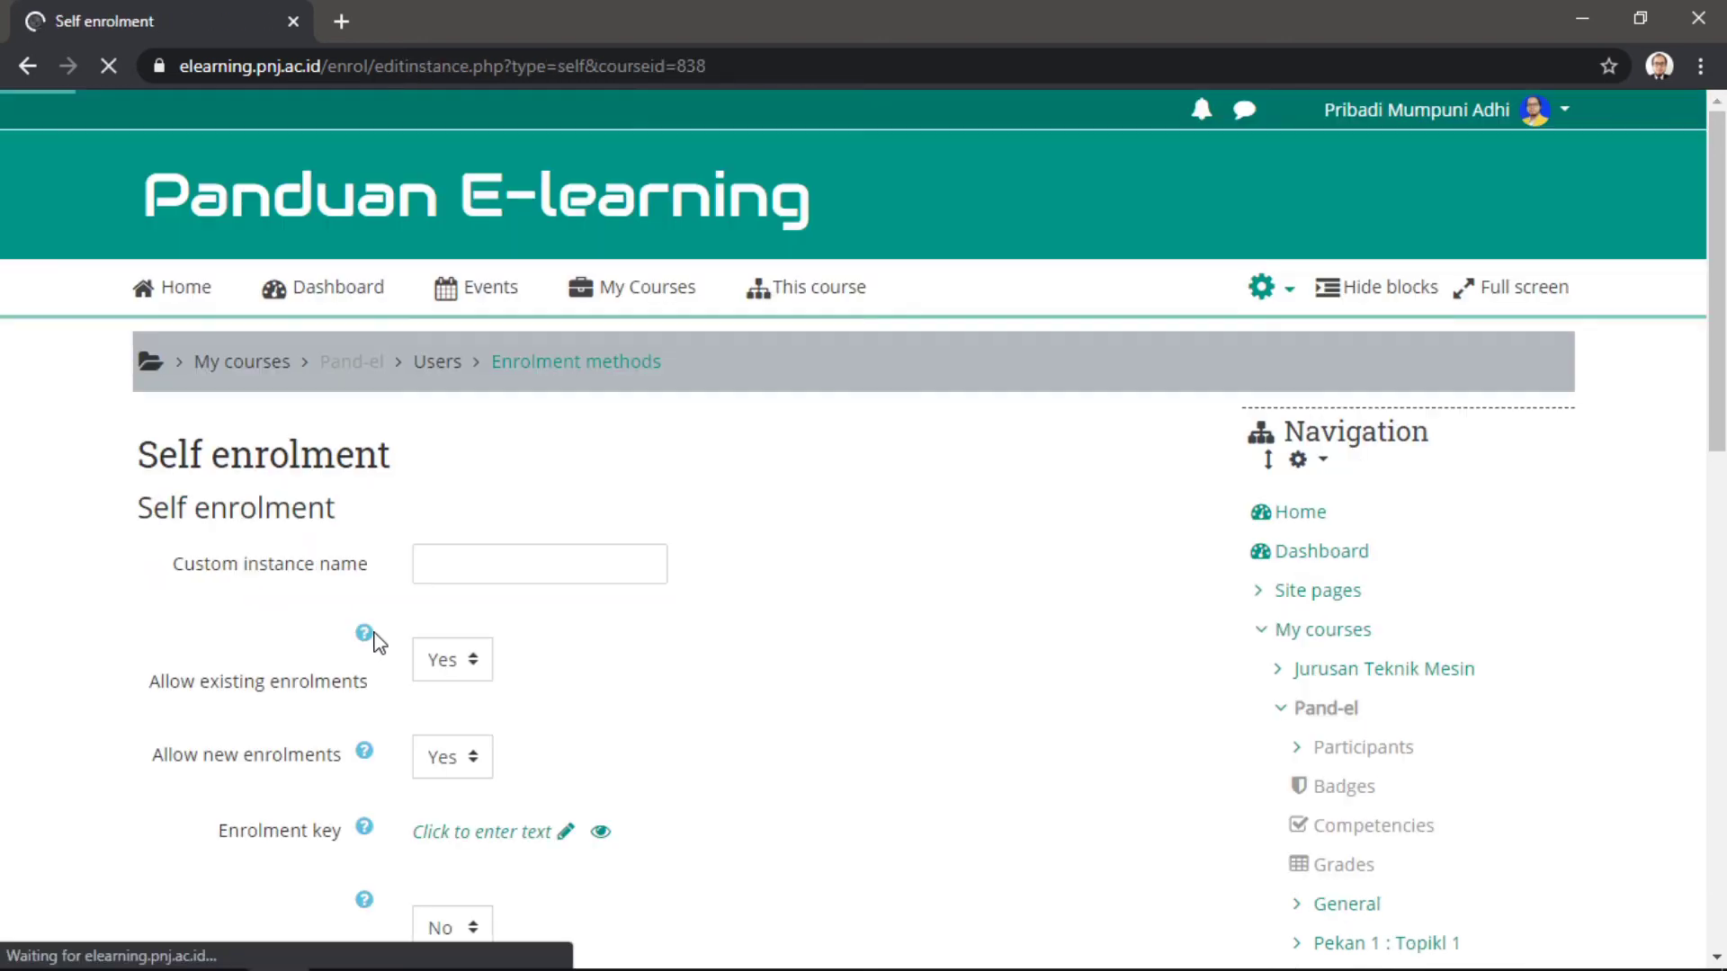
scroll(936, 655, down, 1)
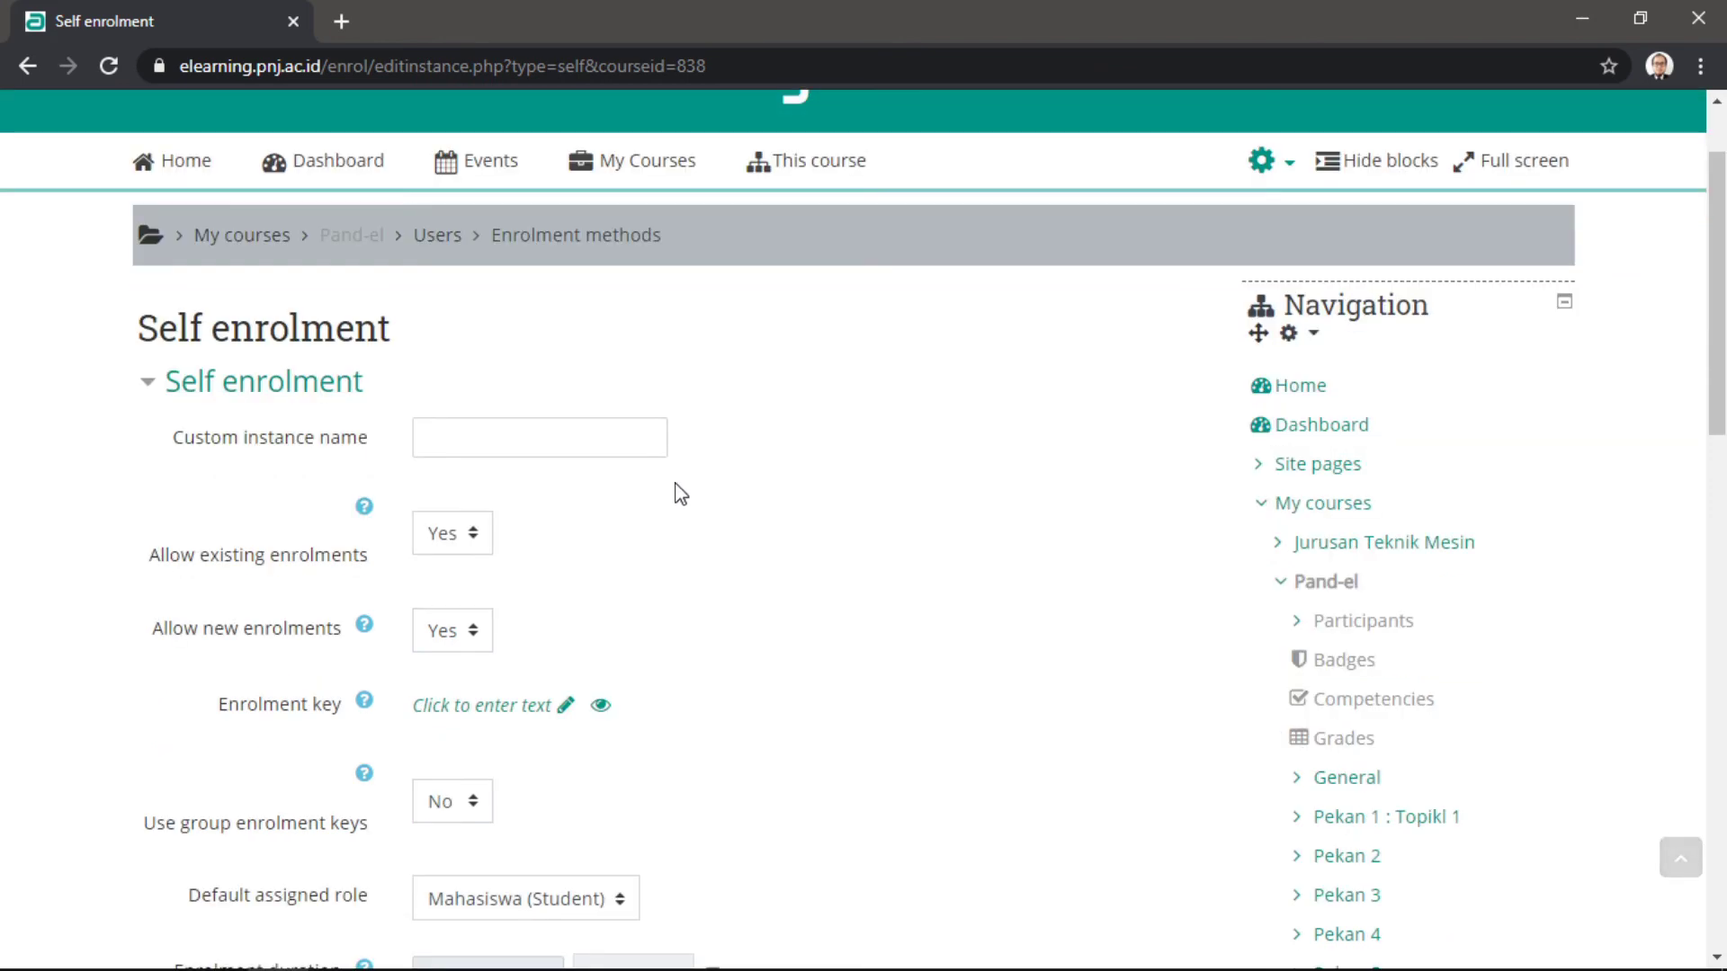
click(613, 441)
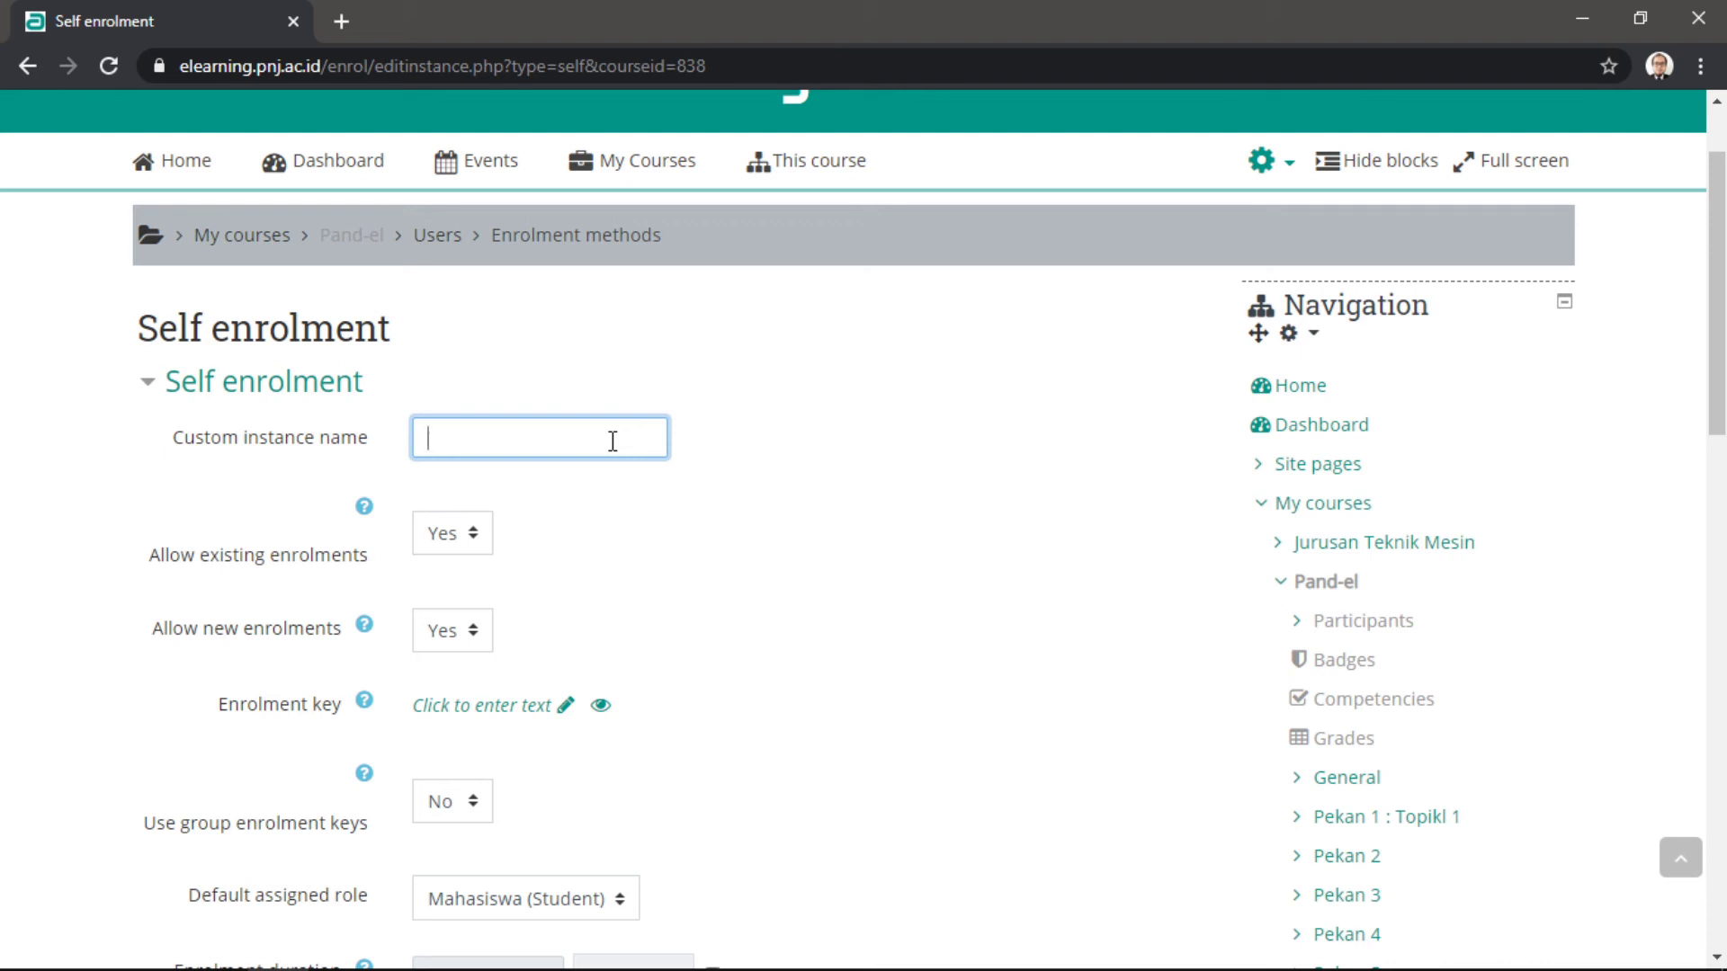
text(Gabung kelas)
click(749, 634)
Enter the enrolment key for self enrolment, reveal it to correct the spelling, and save the key.
scroll(749, 634, down, 1)
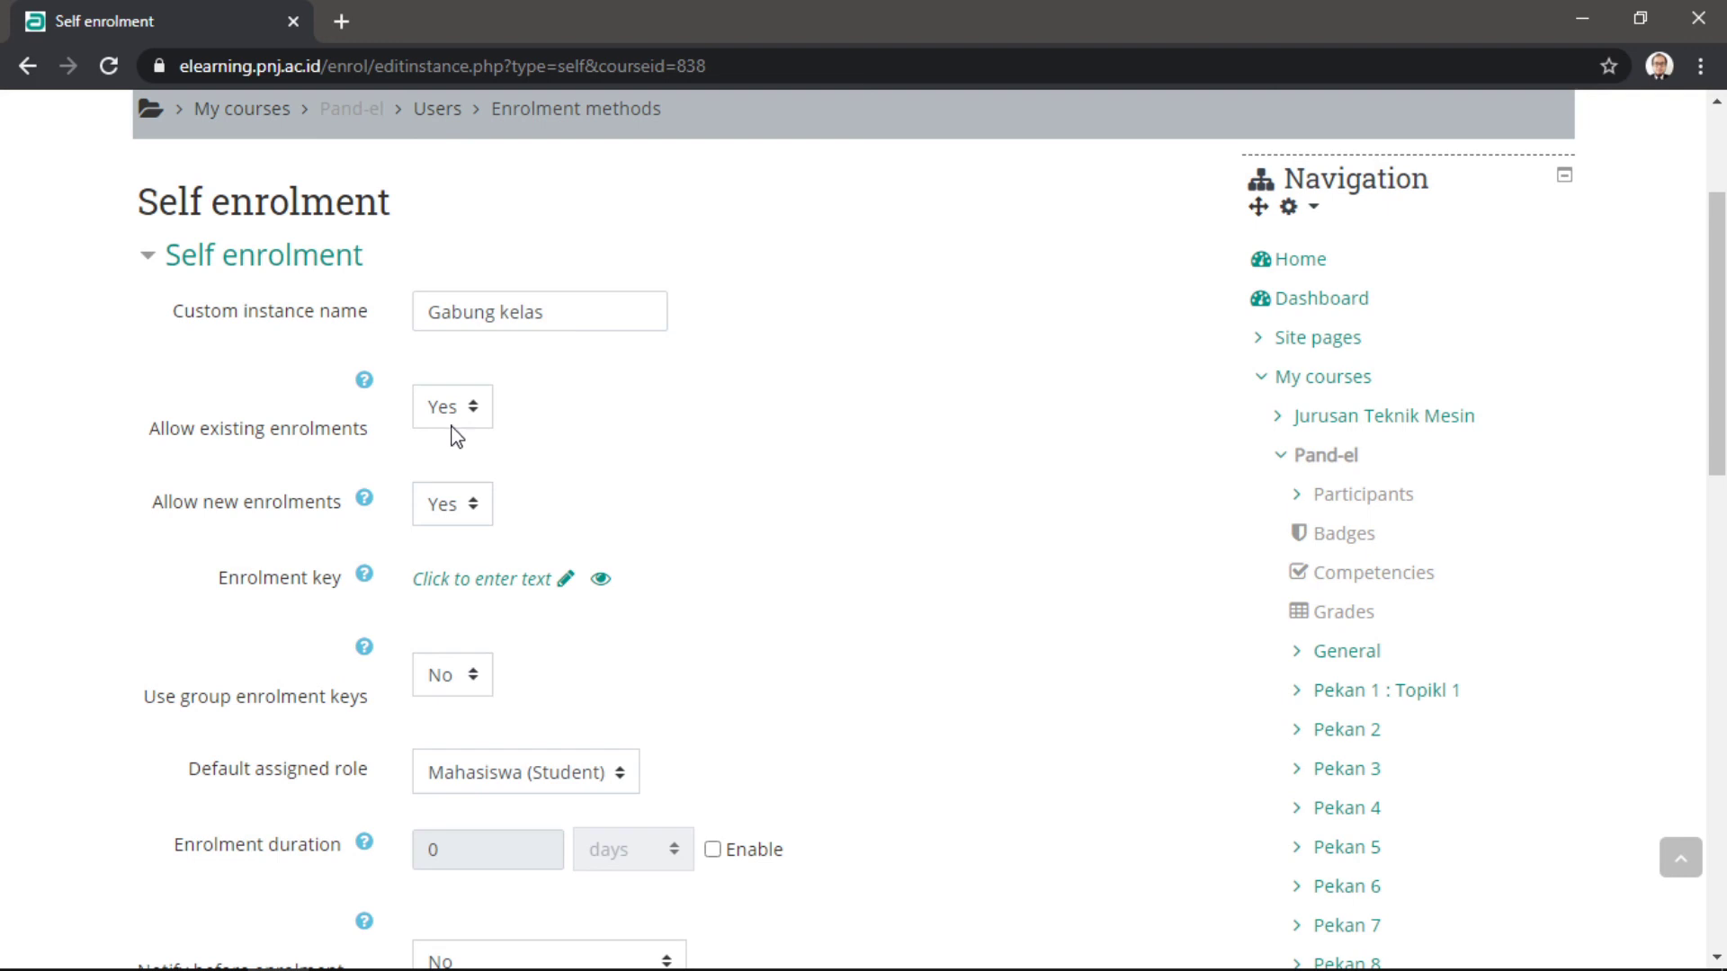
scroll(668, 469, down, 1)
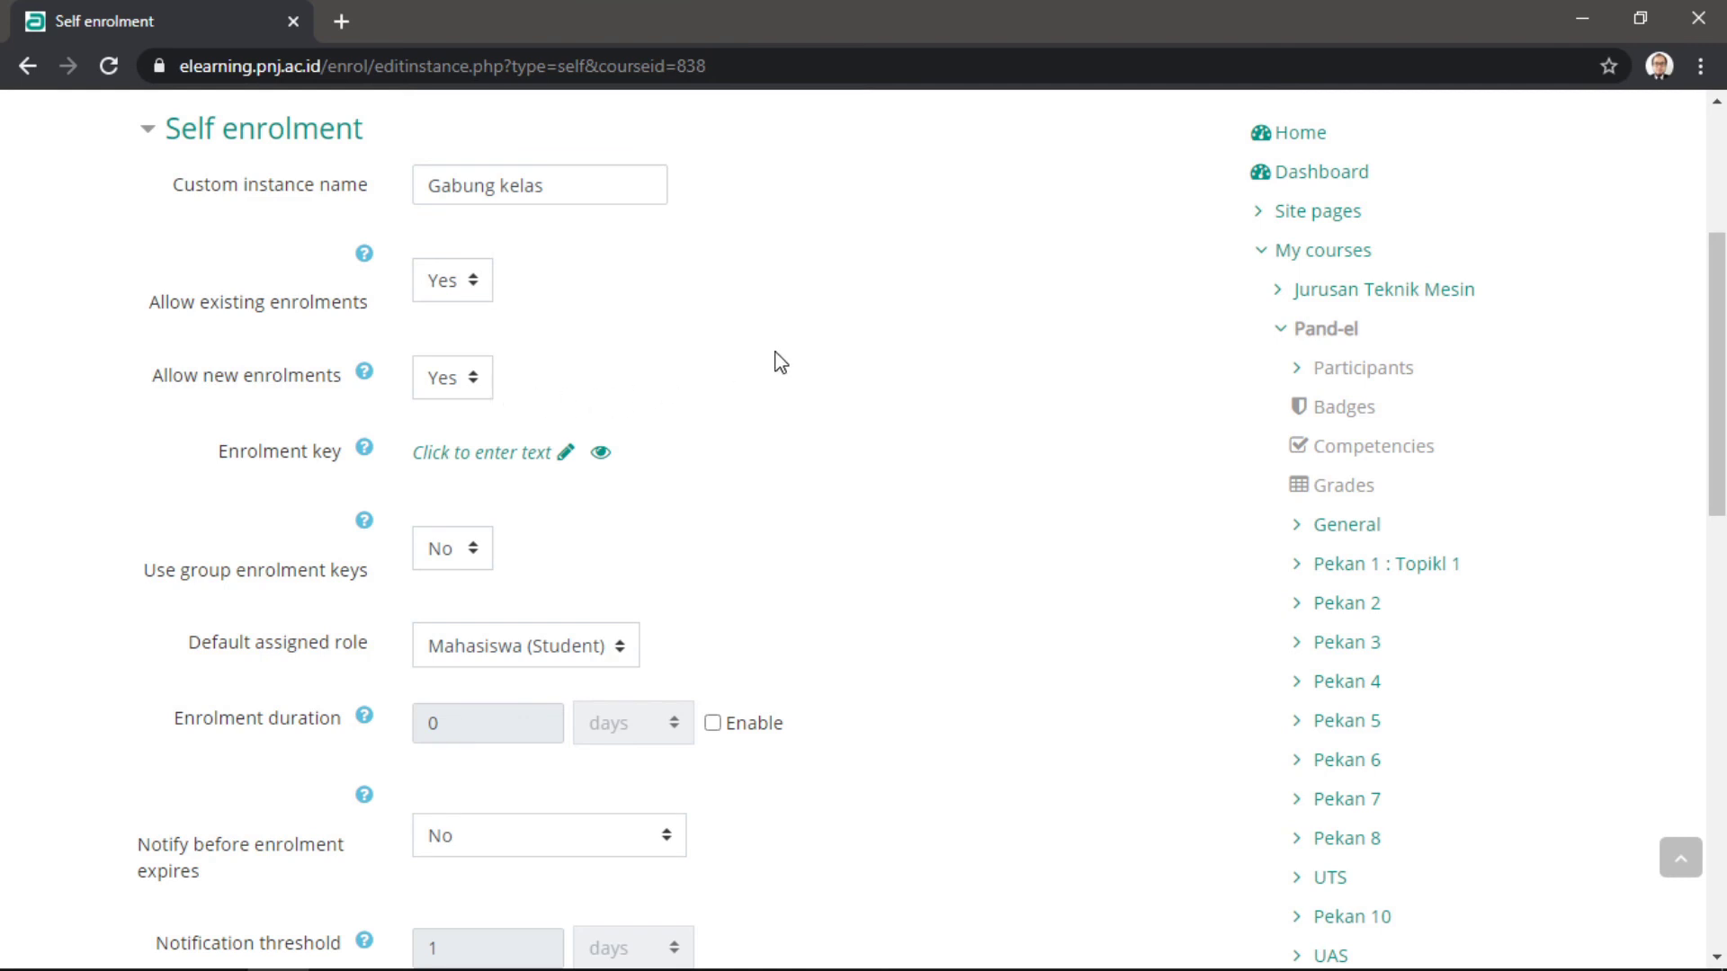
scroll(772, 360, down, 1)
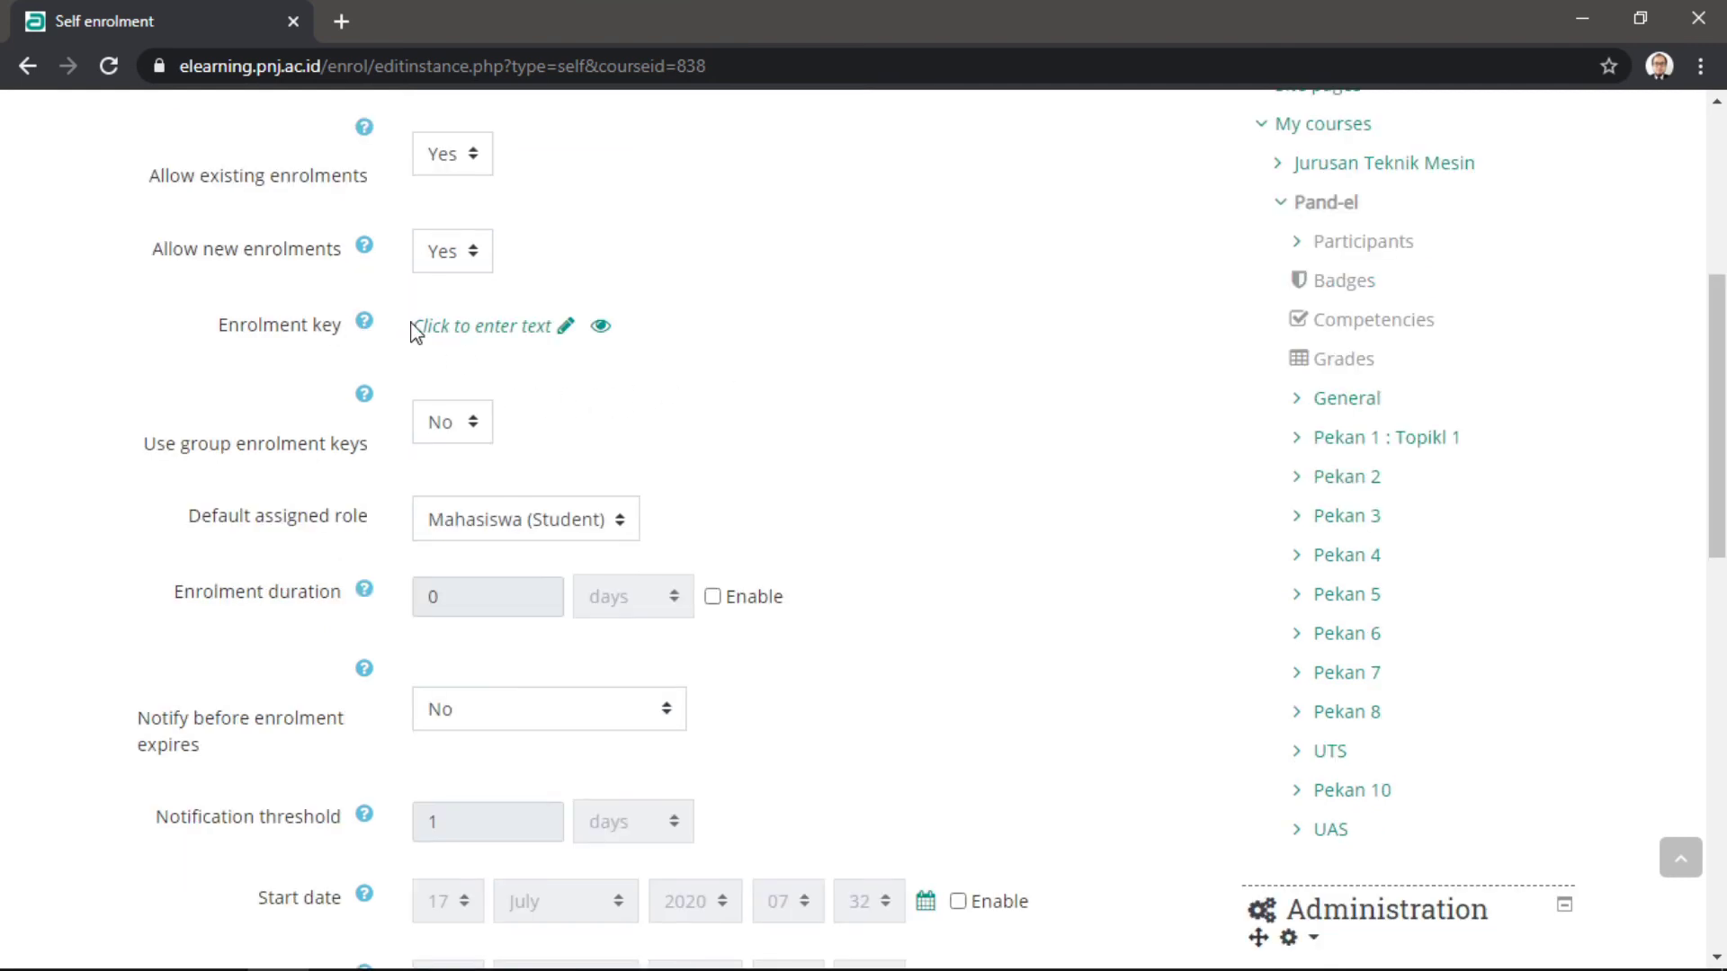
click(559, 333)
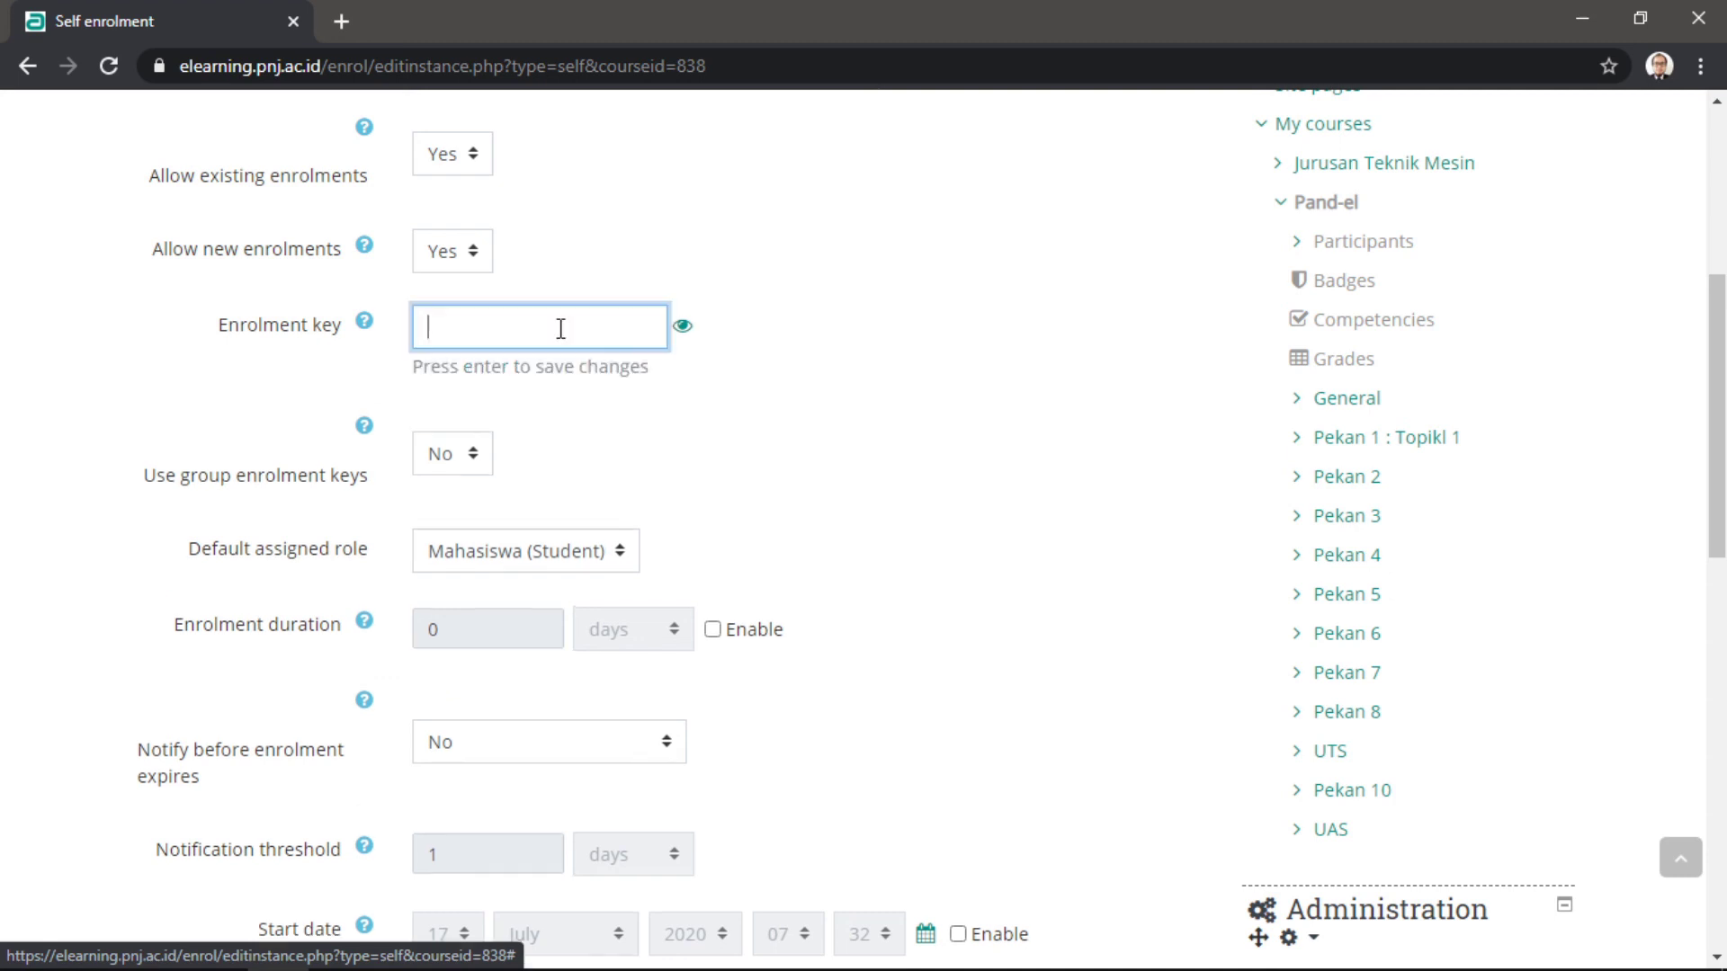
text(••••)
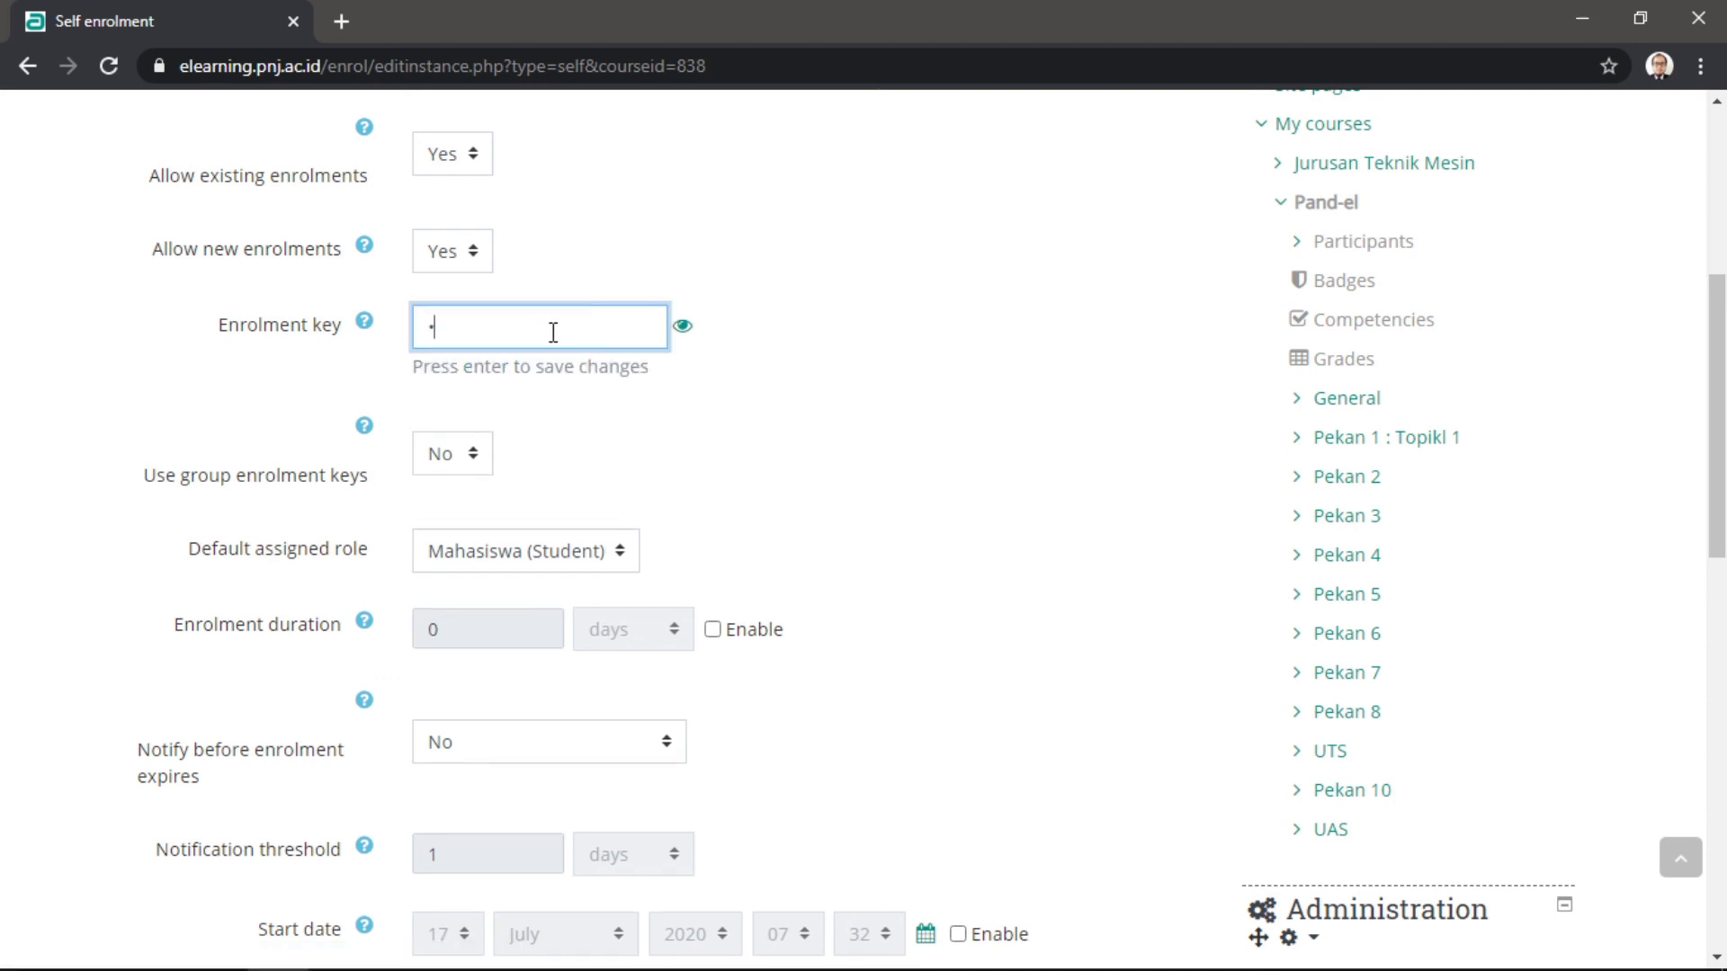
text(••••)
click(684, 326)
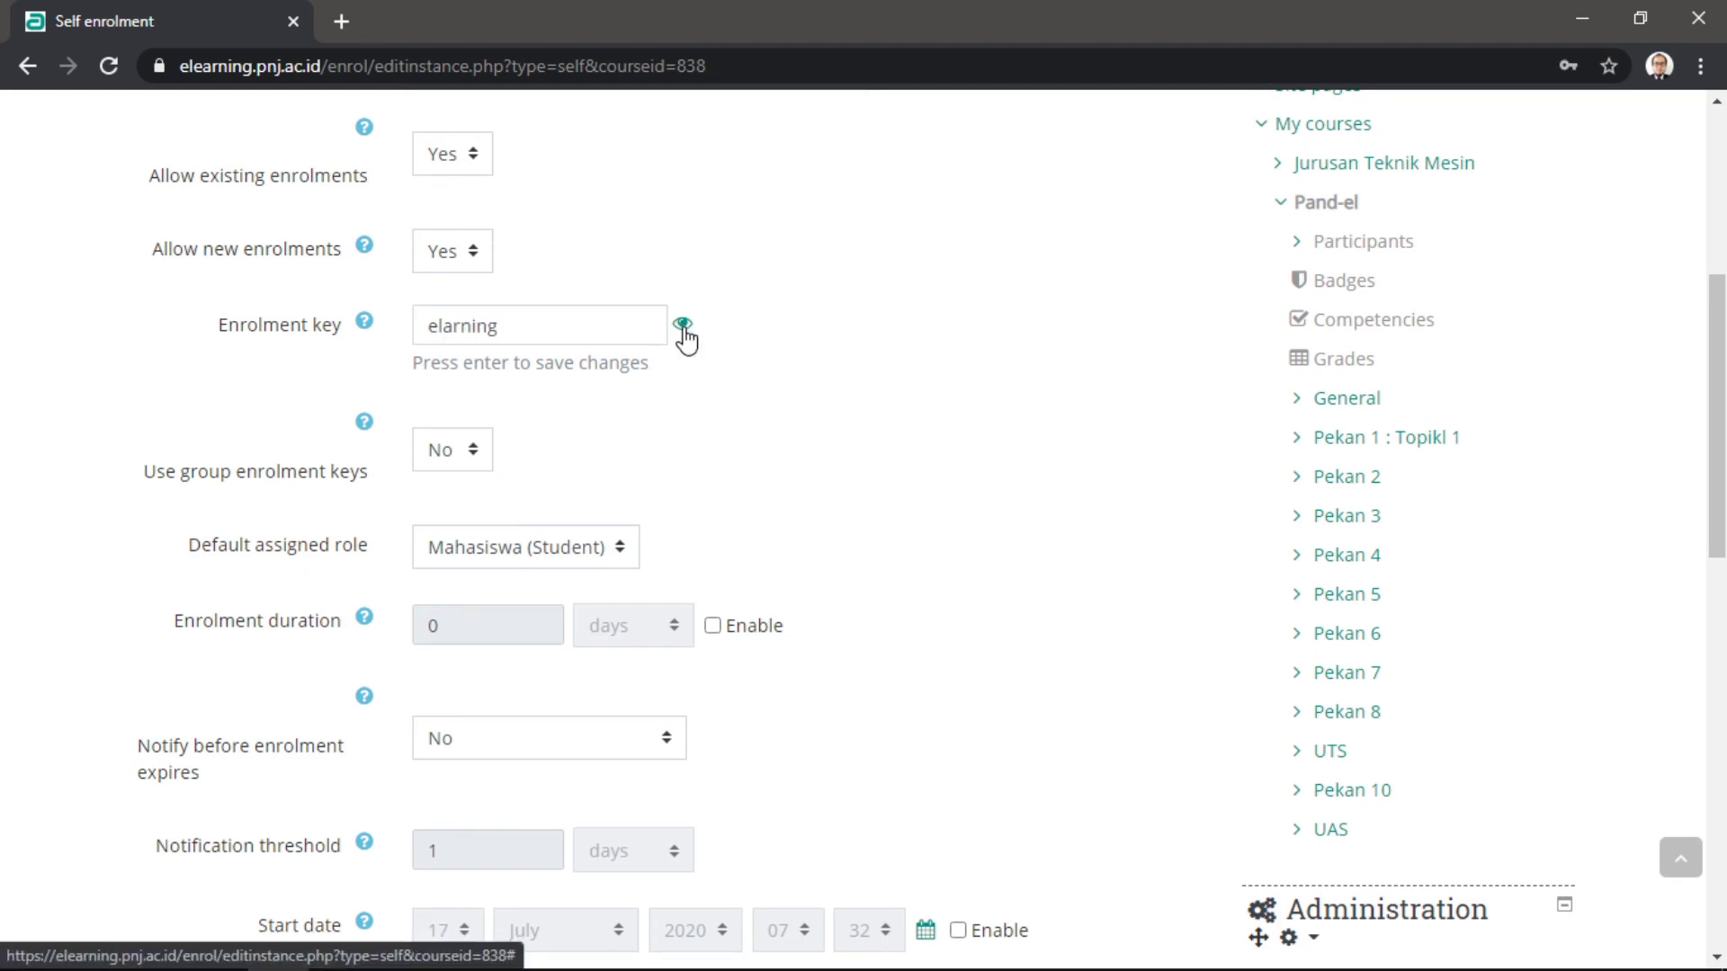
click(522, 330)
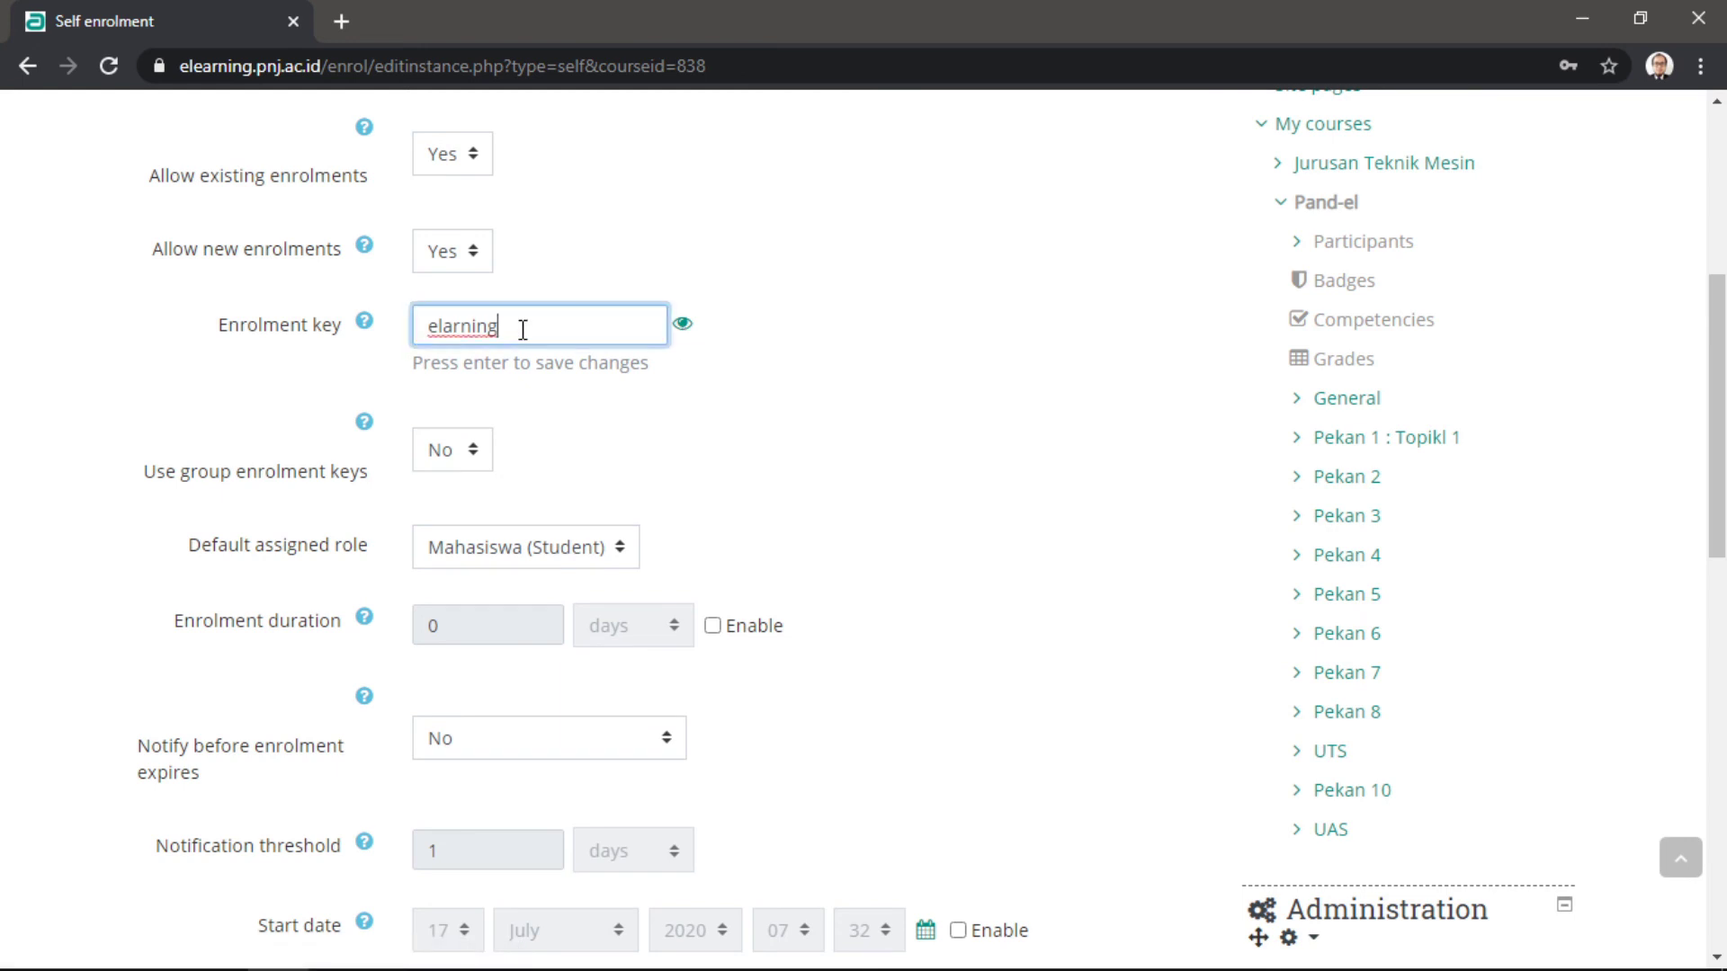
click(440, 328)
text(e)
key(Return)
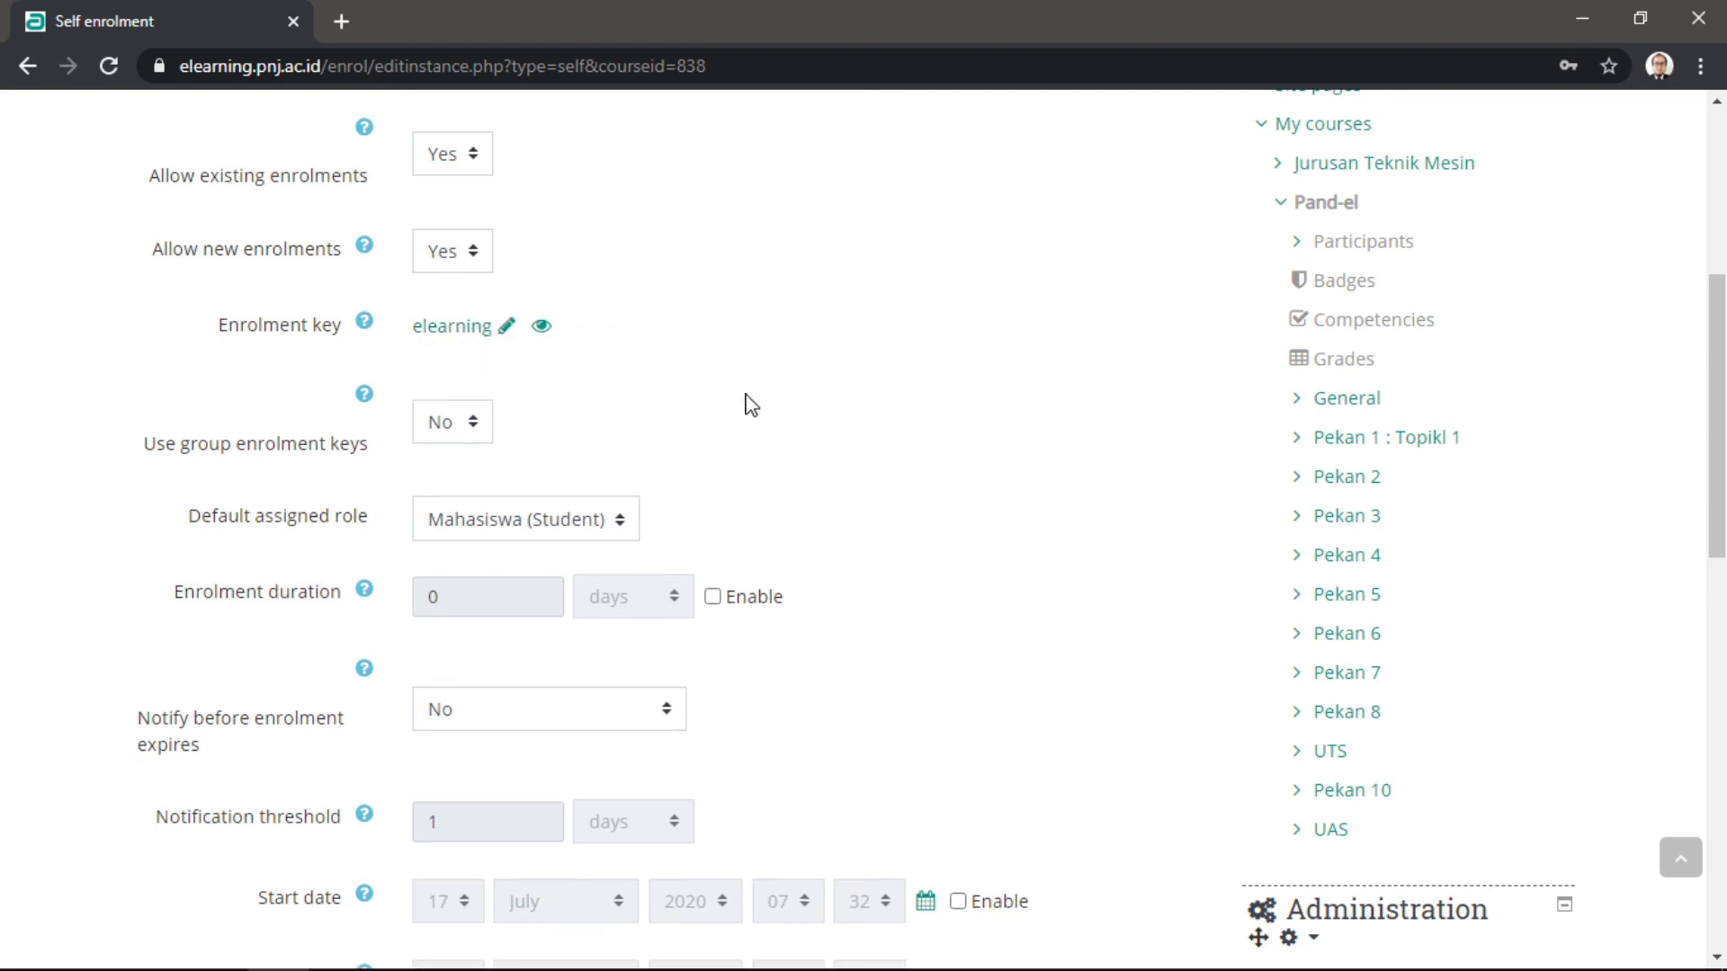
Review the roles offered as the default assigned role, keeping Mahasiswa (Student).
scroll(754, 403, down, 1)
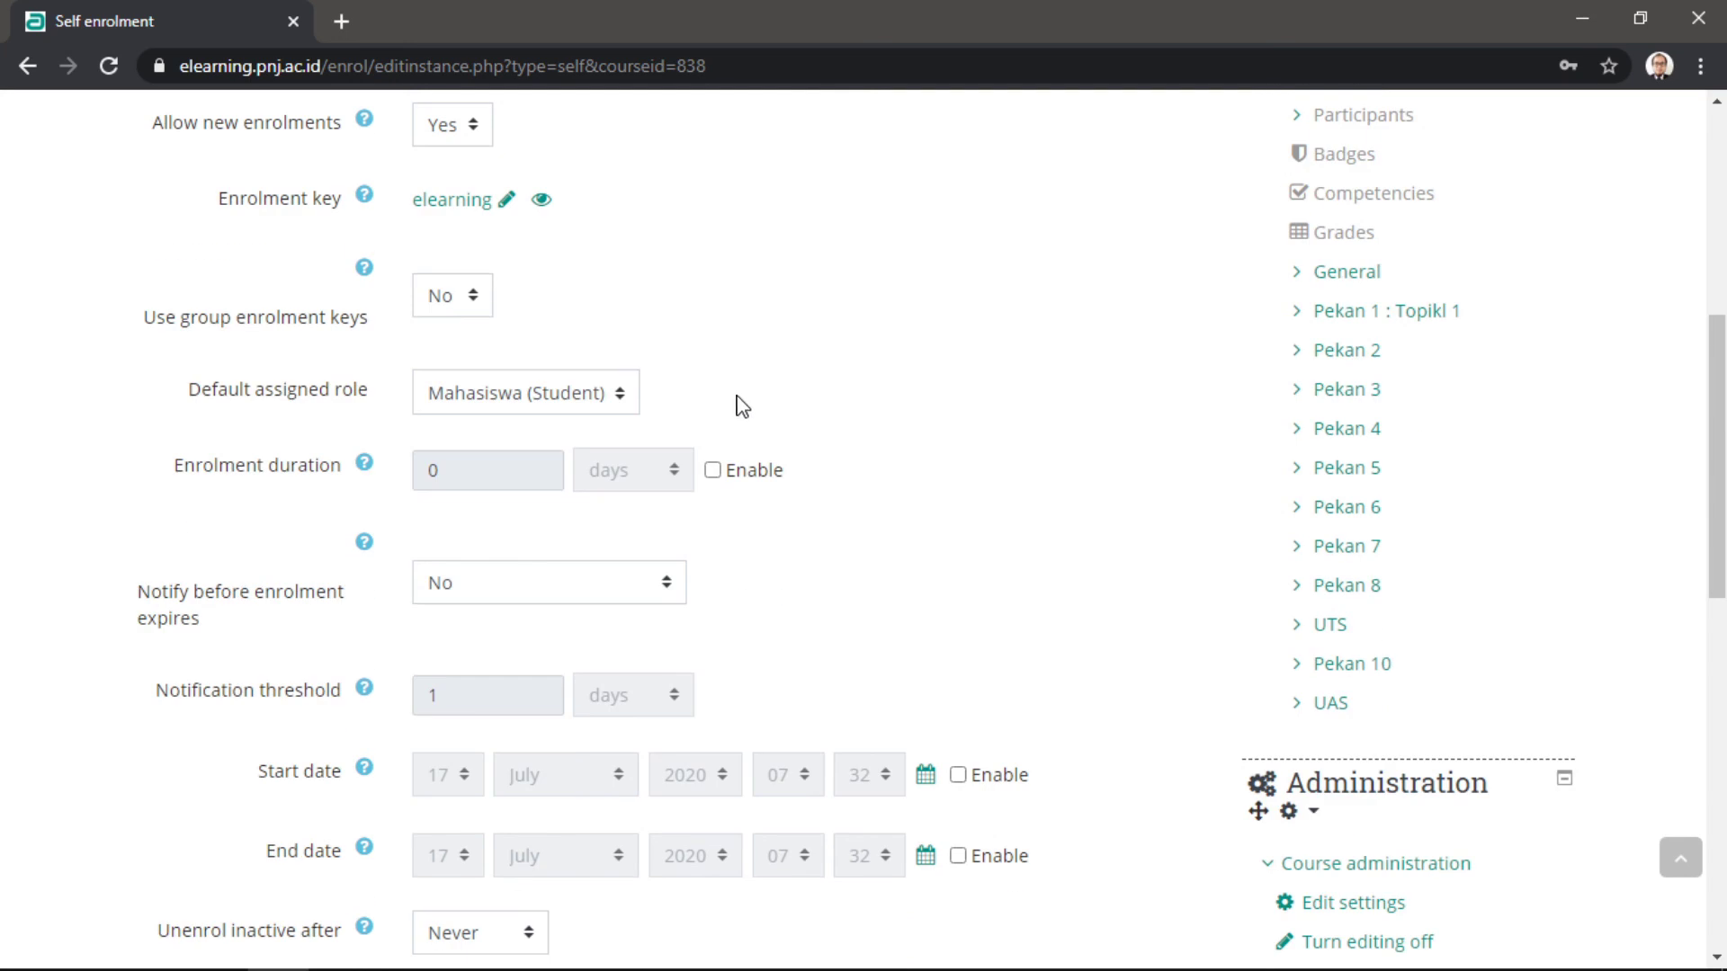
click(580, 397)
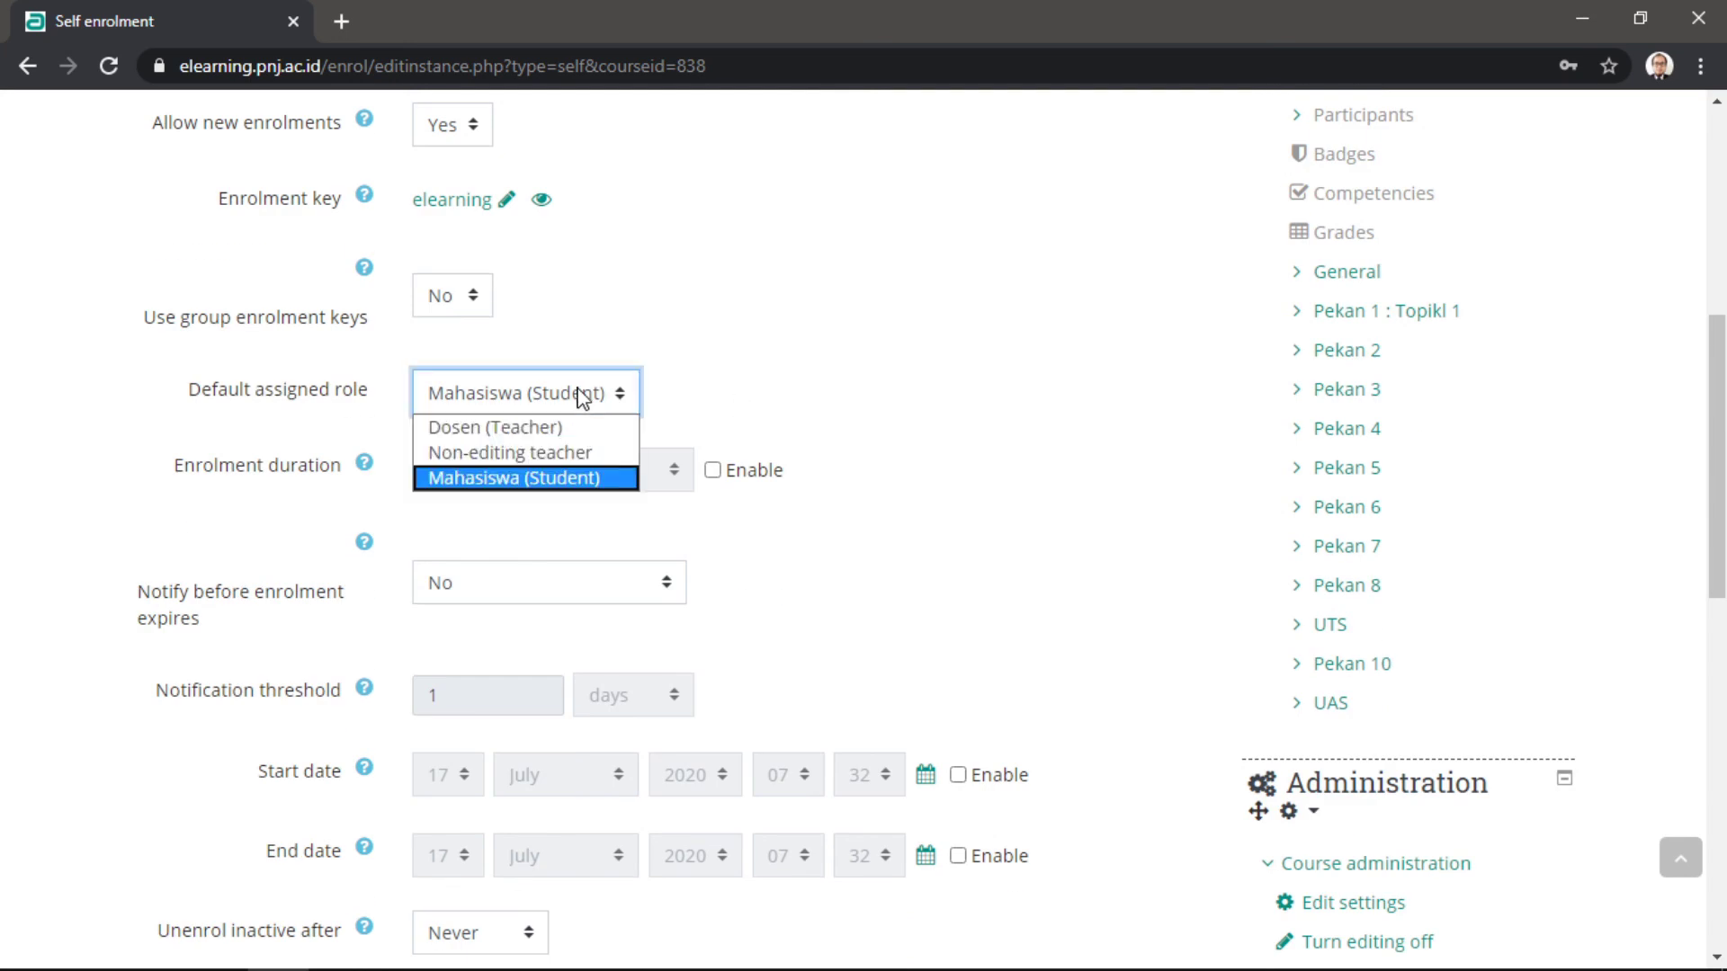
click(580, 397)
click(865, 421)
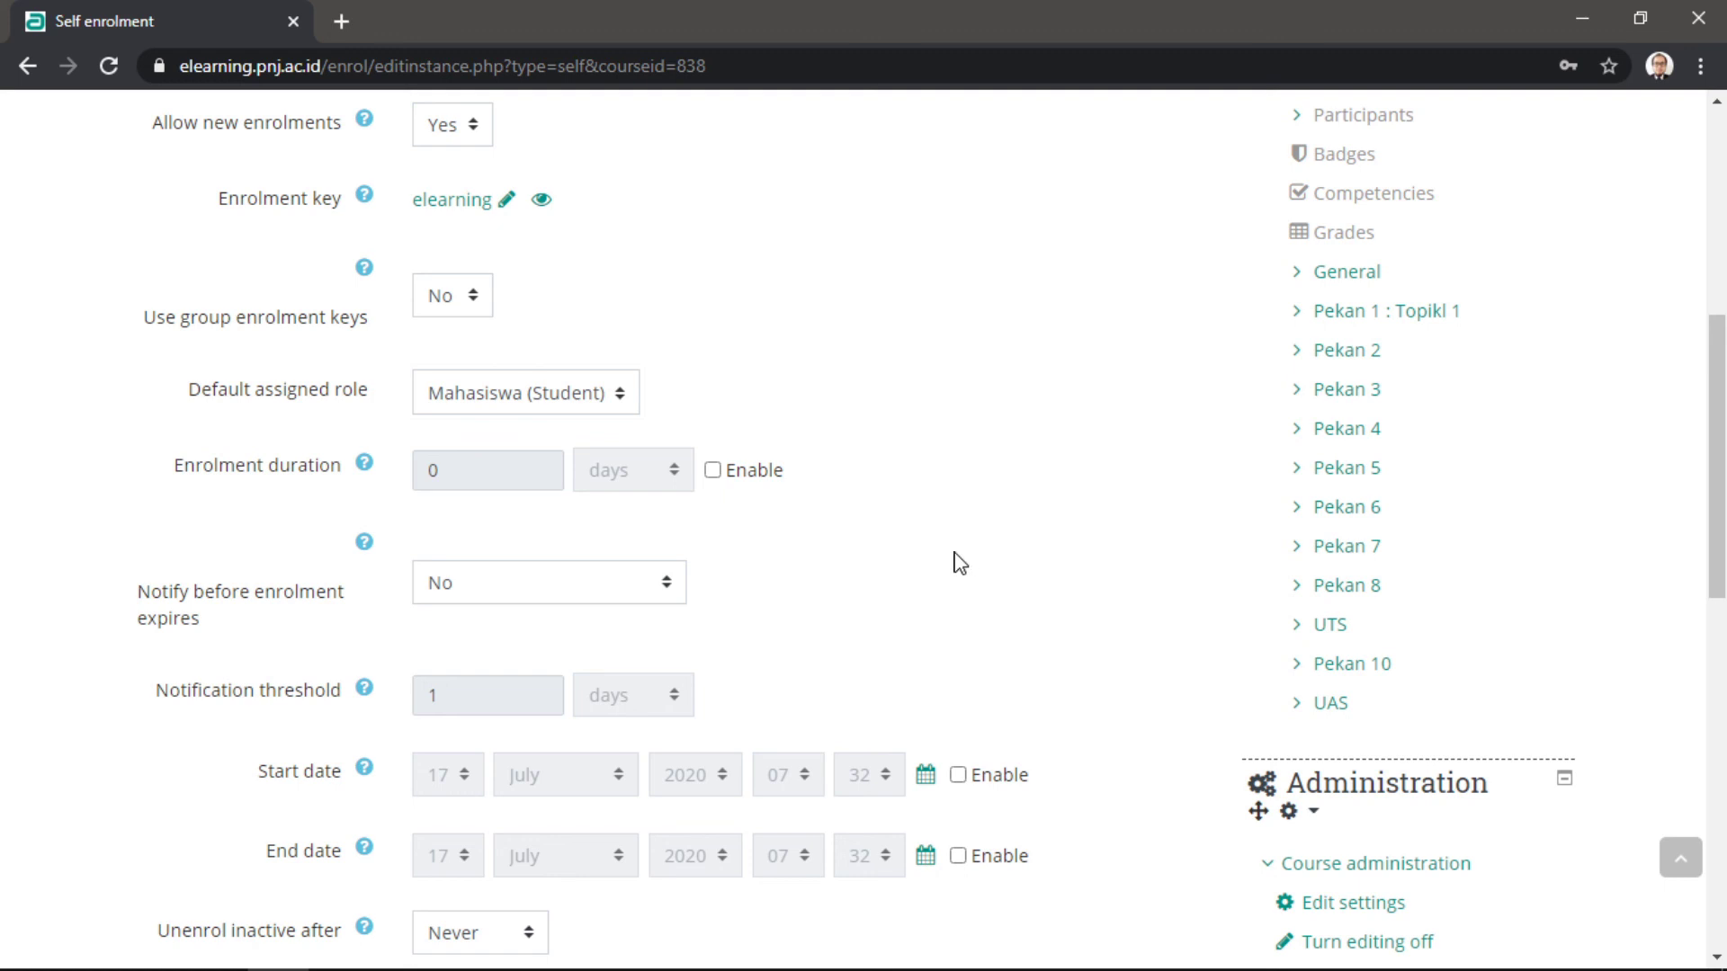
Review the remaining enrolment settings and the sender options for the course welcome message, keeping From the course contact.
scroll(960, 564, down, 1)
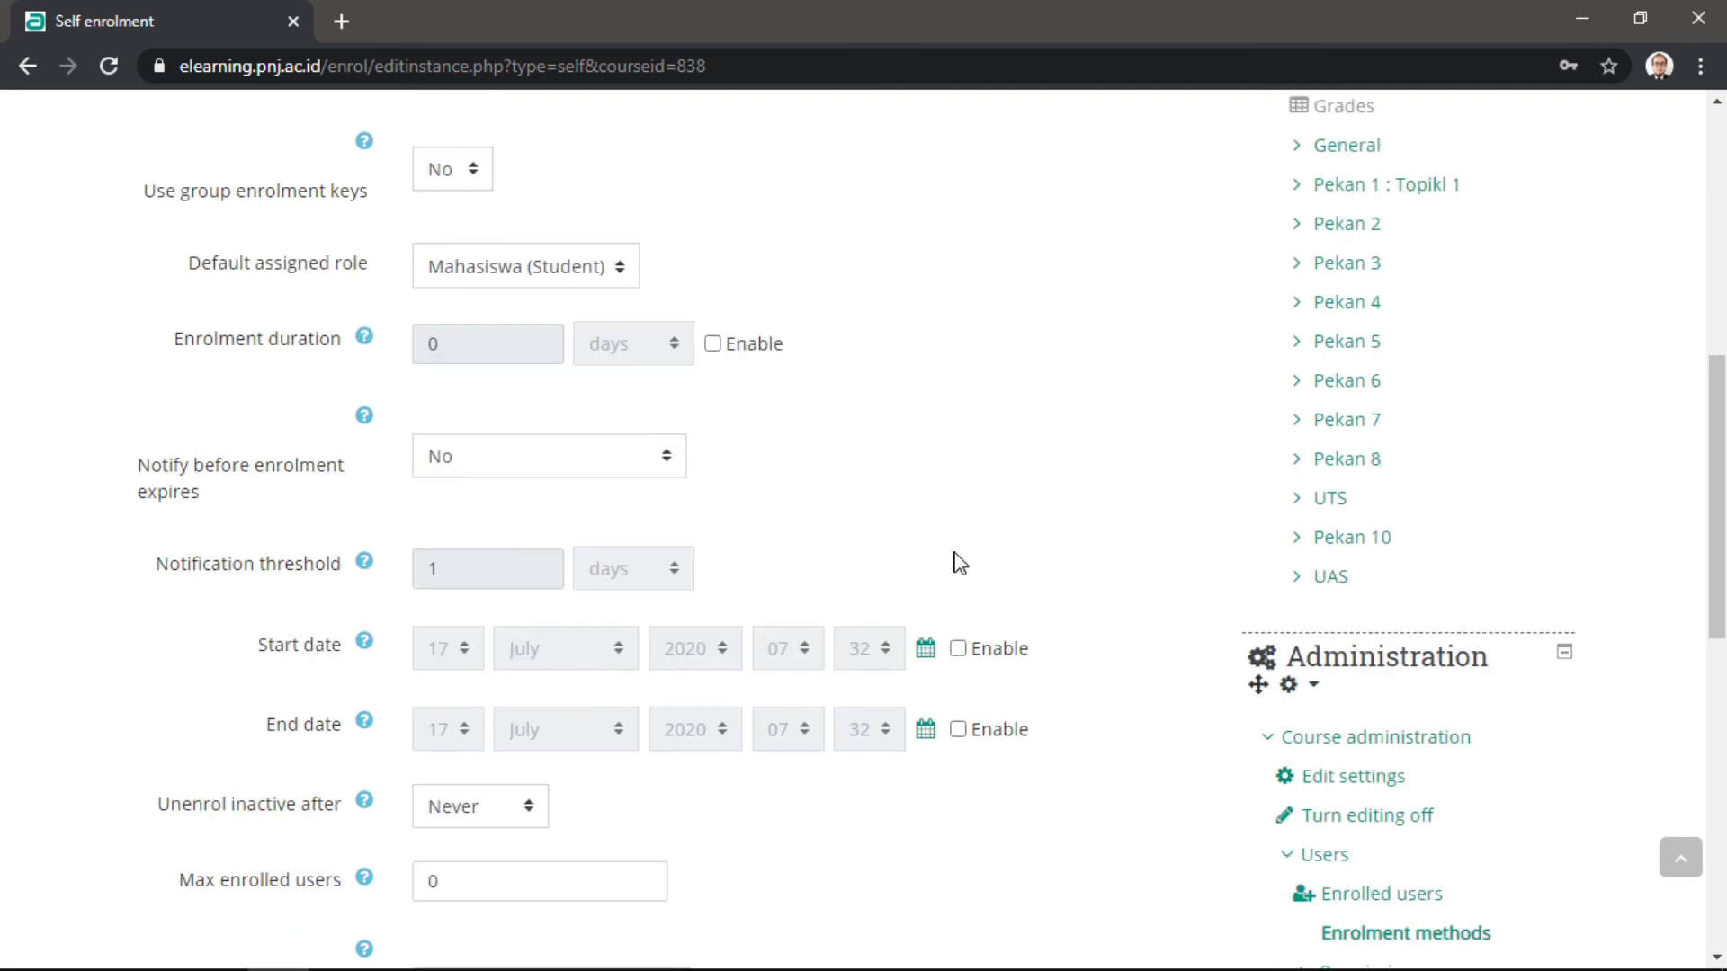
scroll(961, 564, down, 2)
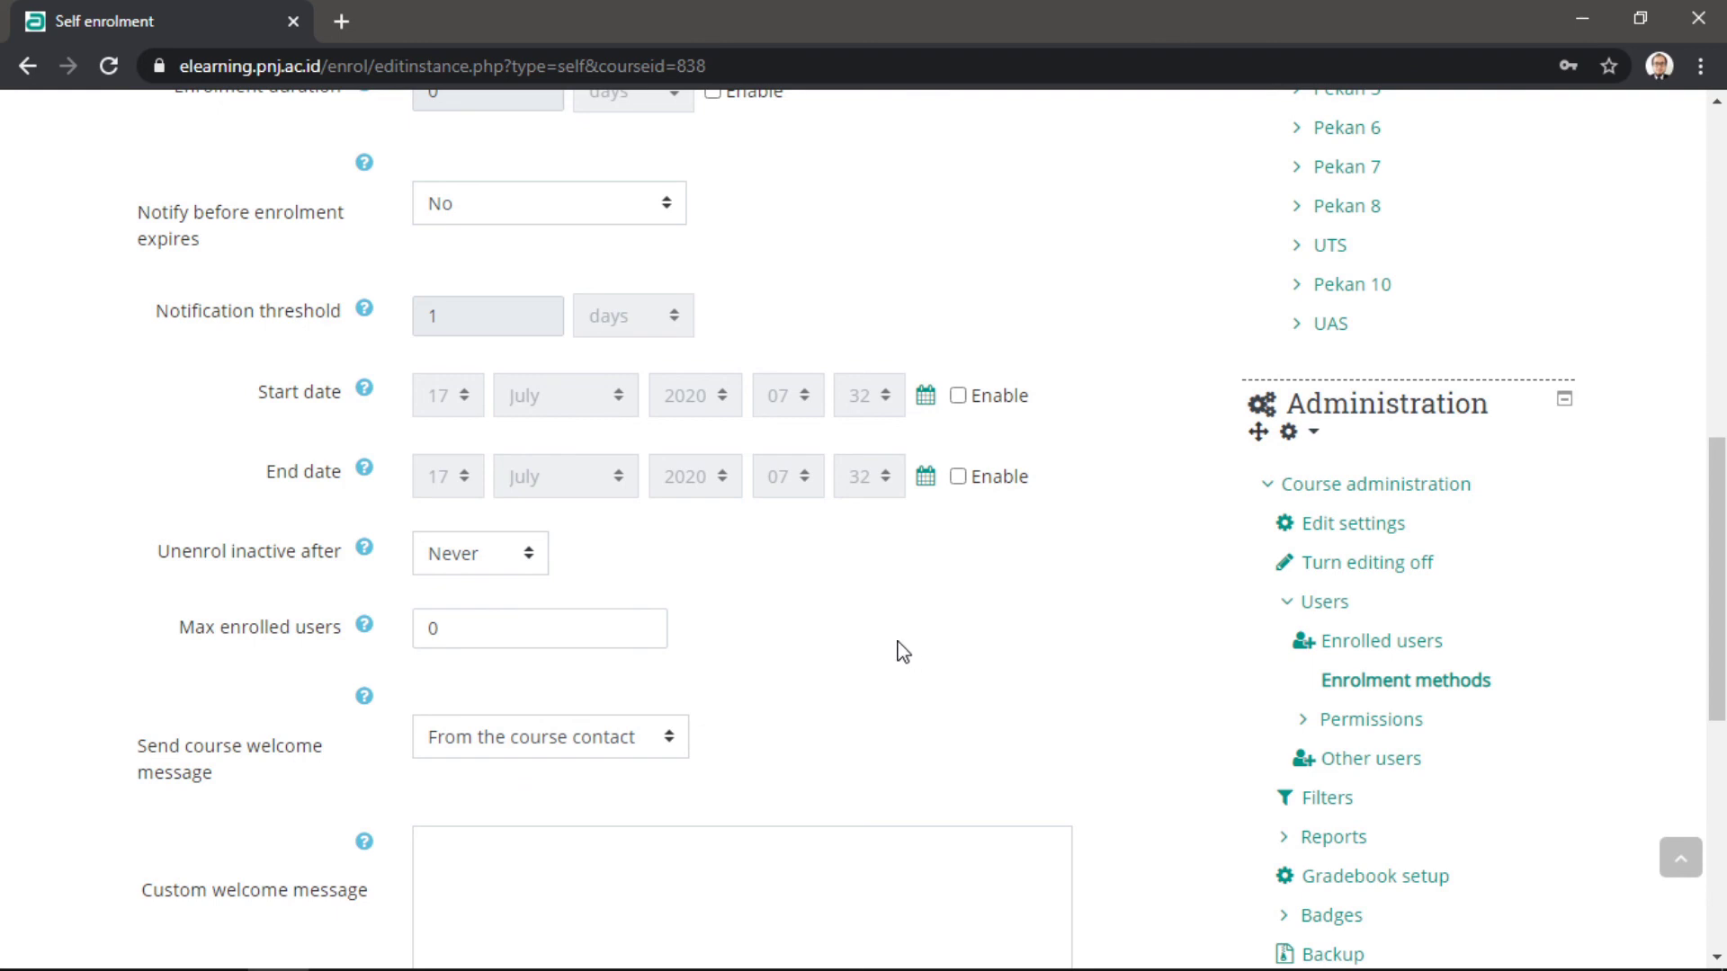
scroll(902, 649, down, 1)
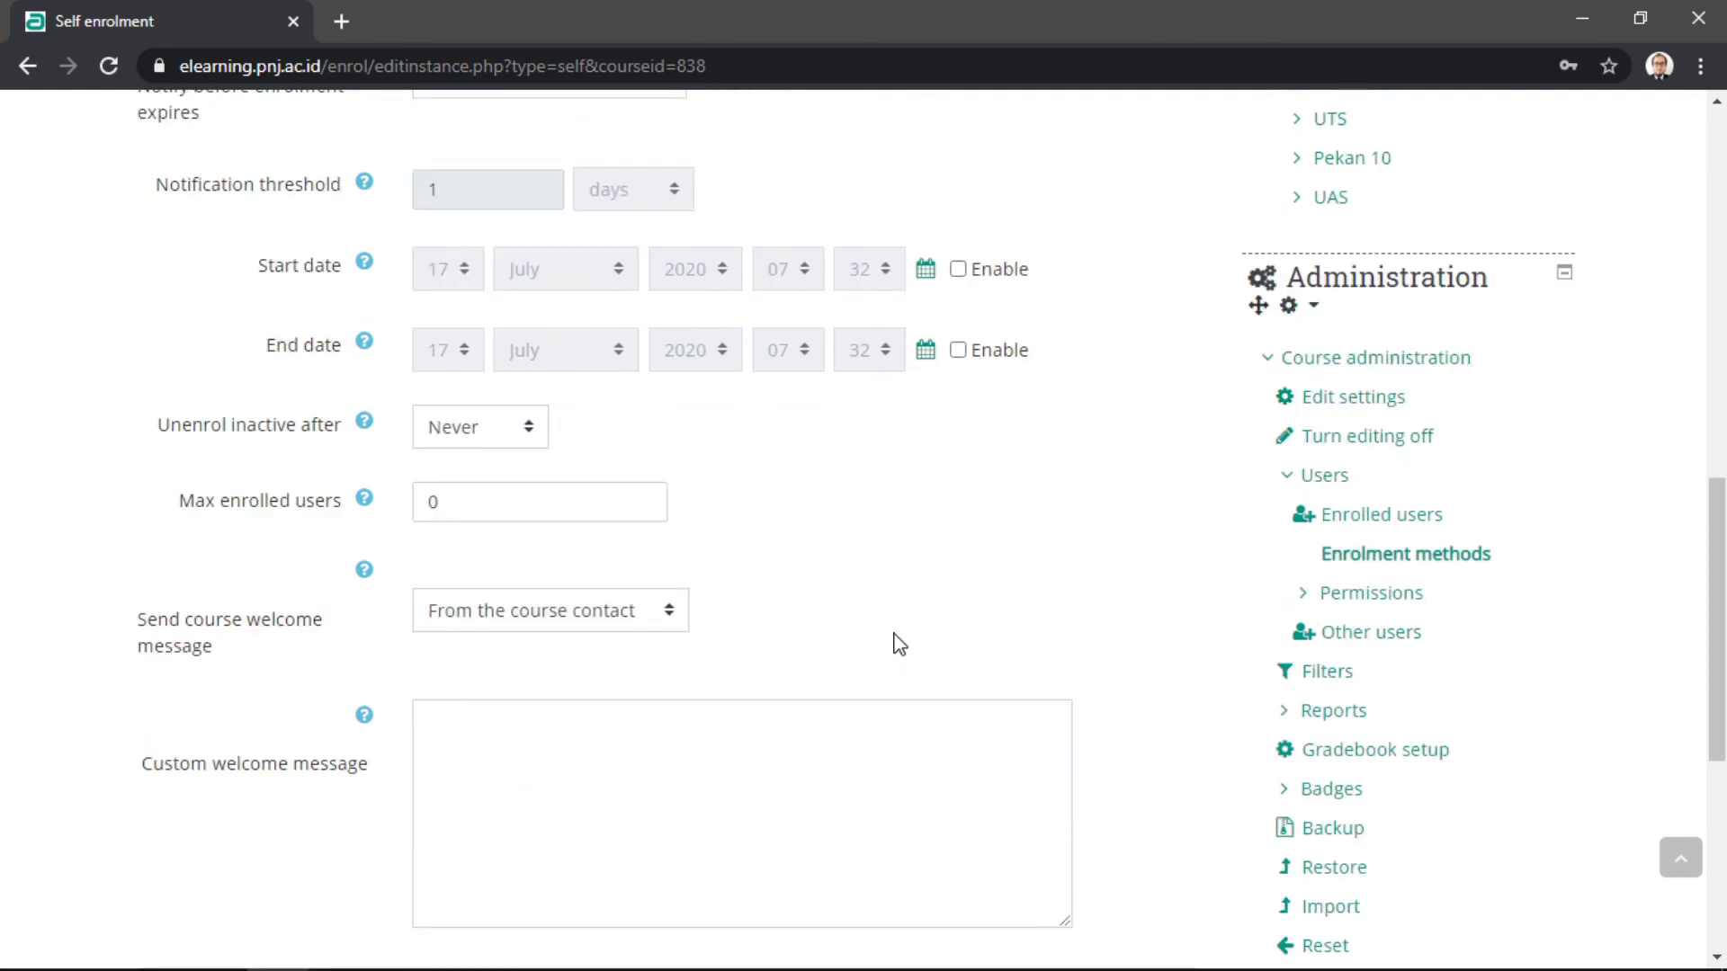
scroll(888, 591, down, 1)
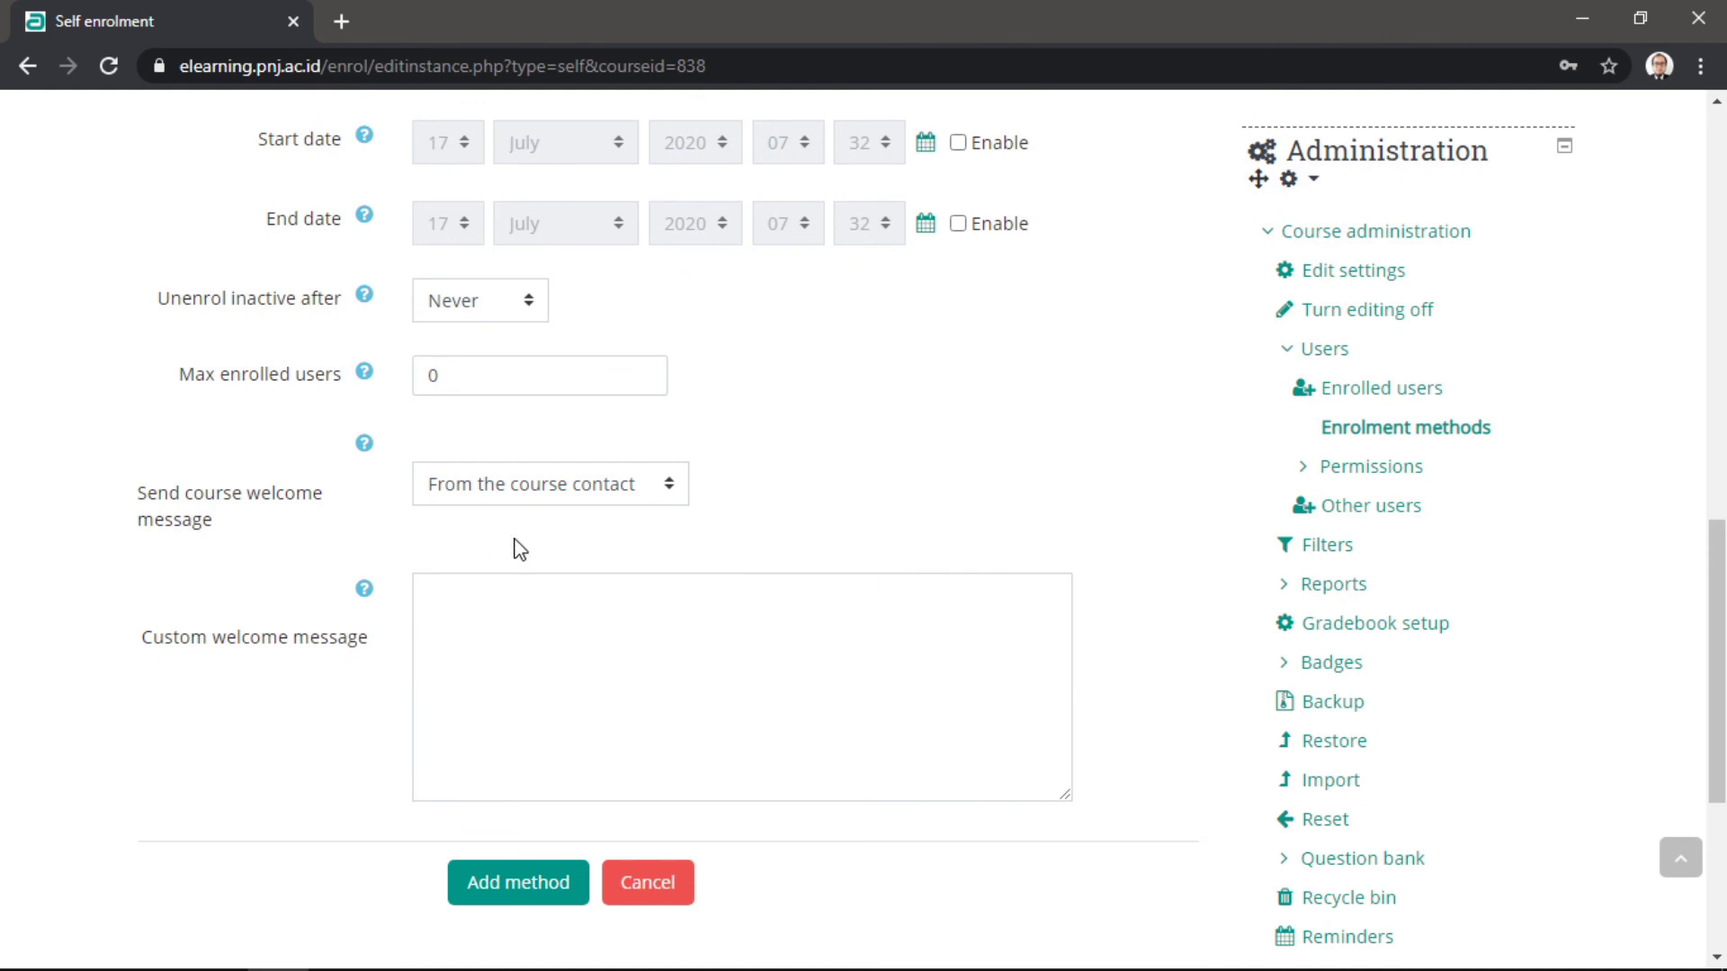
click(618, 491)
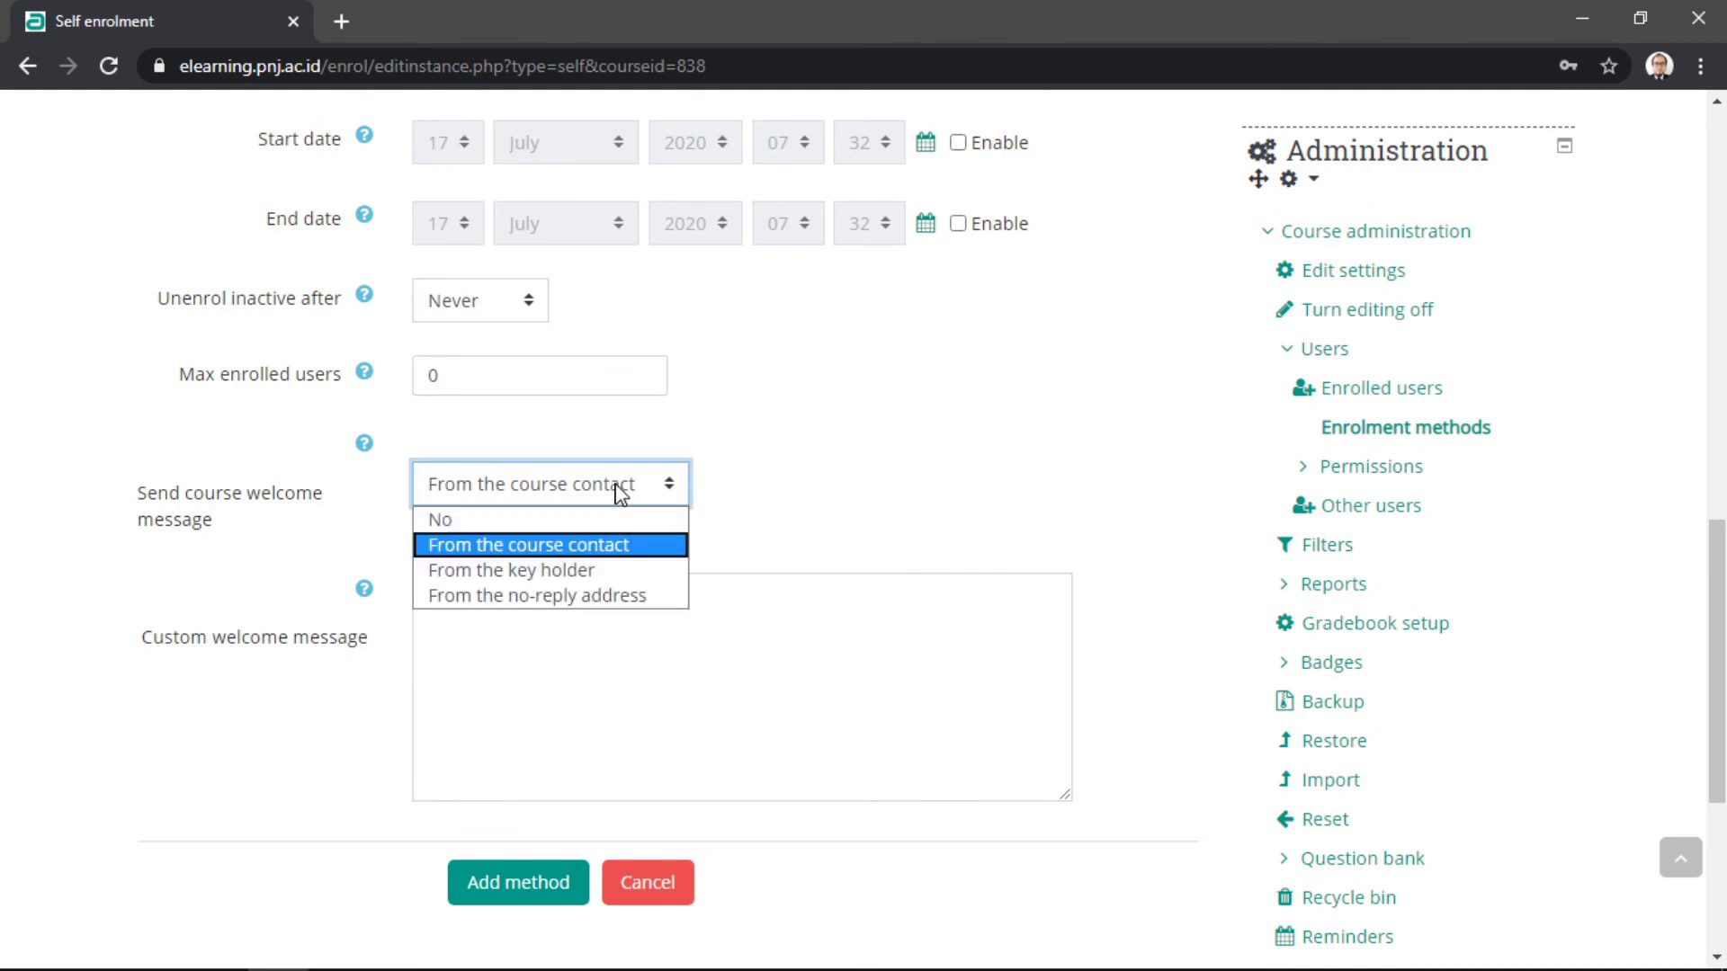
click(618, 491)
Write the custom welcome message "Selamat datang di kelas Panduan Elearning" and add the self enrolment method.
click(522, 642)
text(Se)
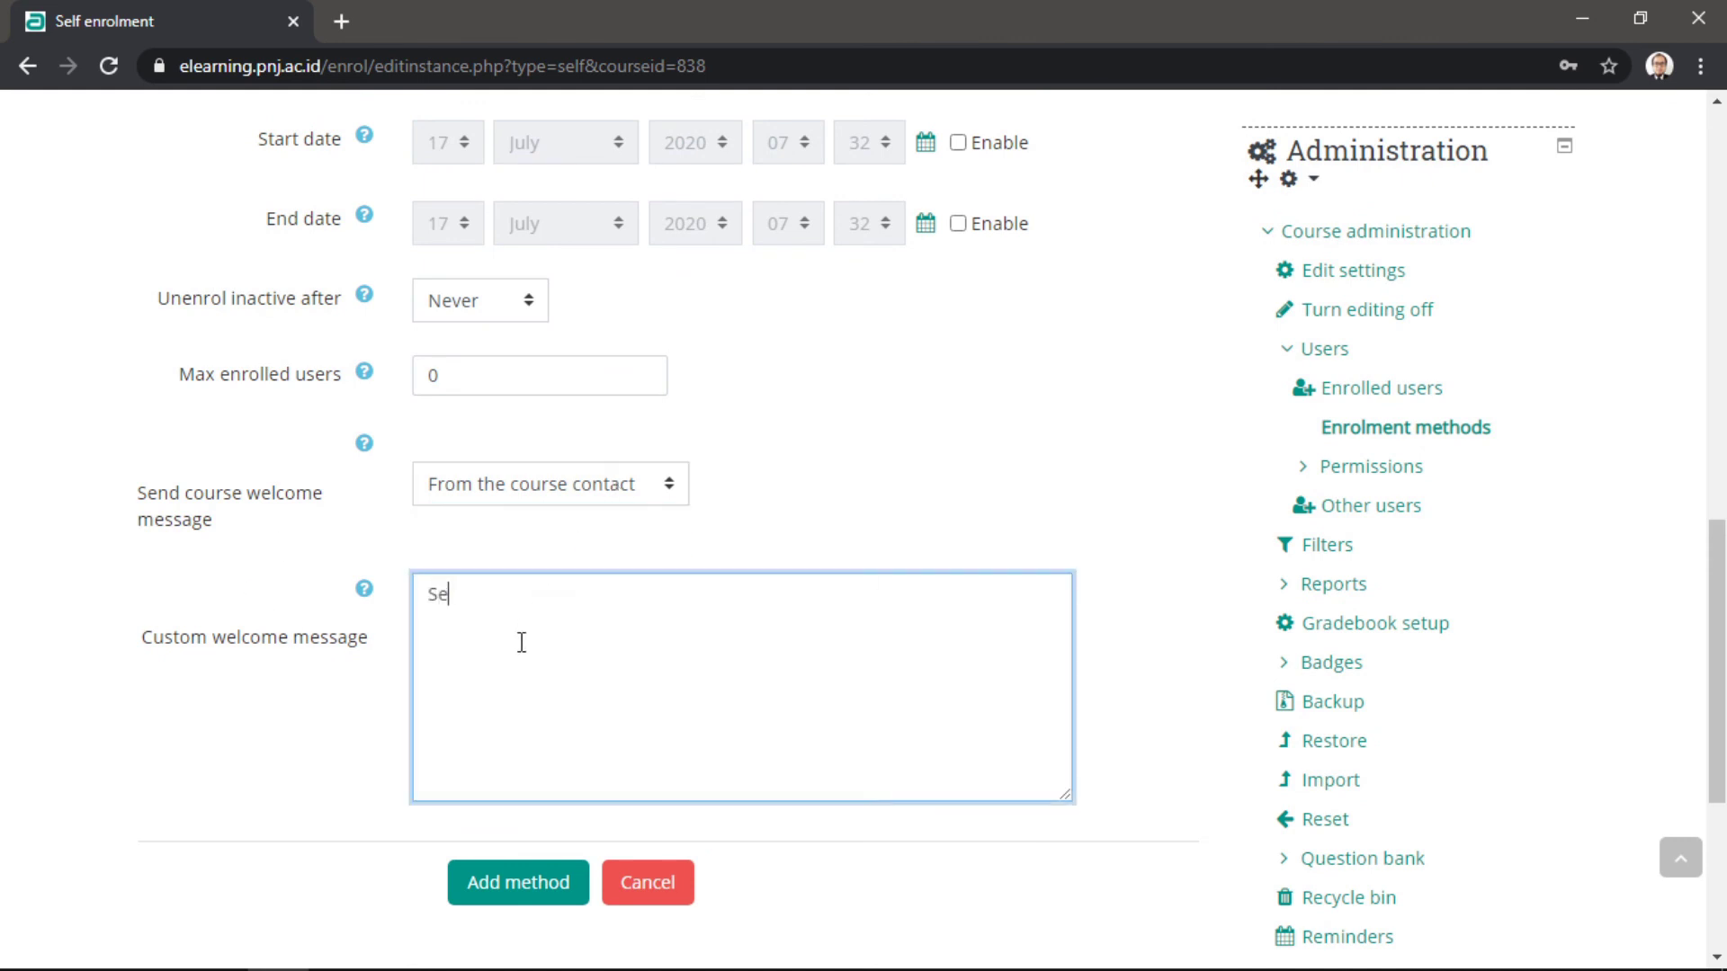
text(lamat datang di kelas)
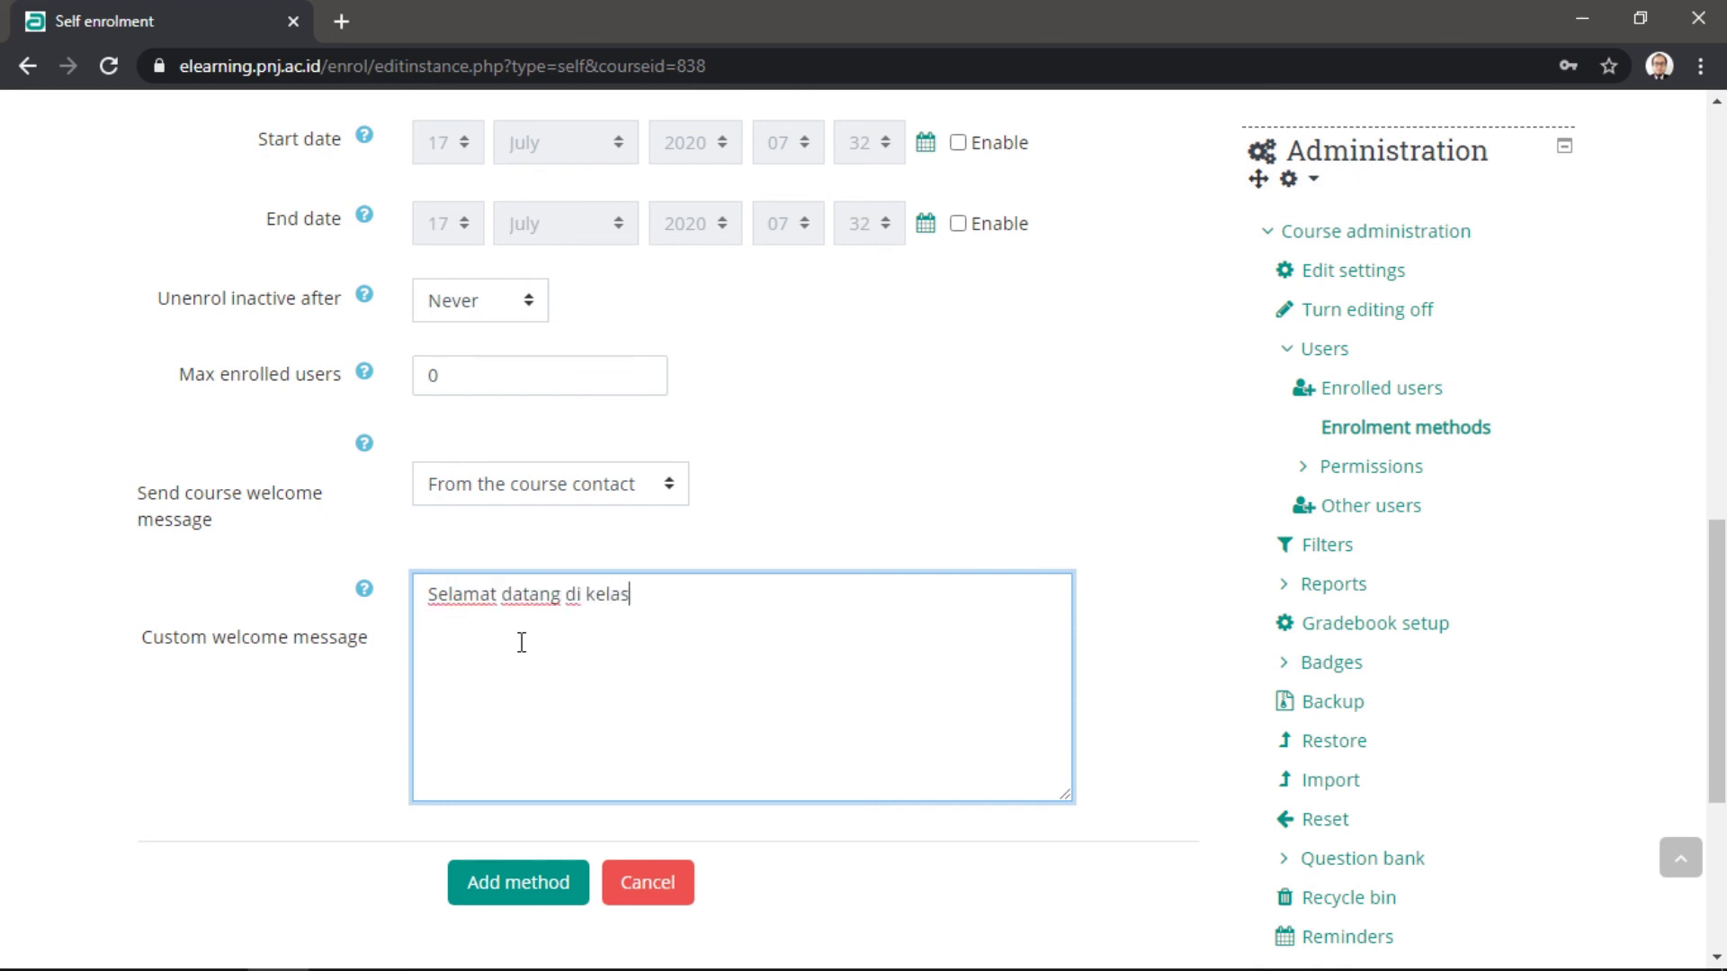
text( Panduan Elearn)
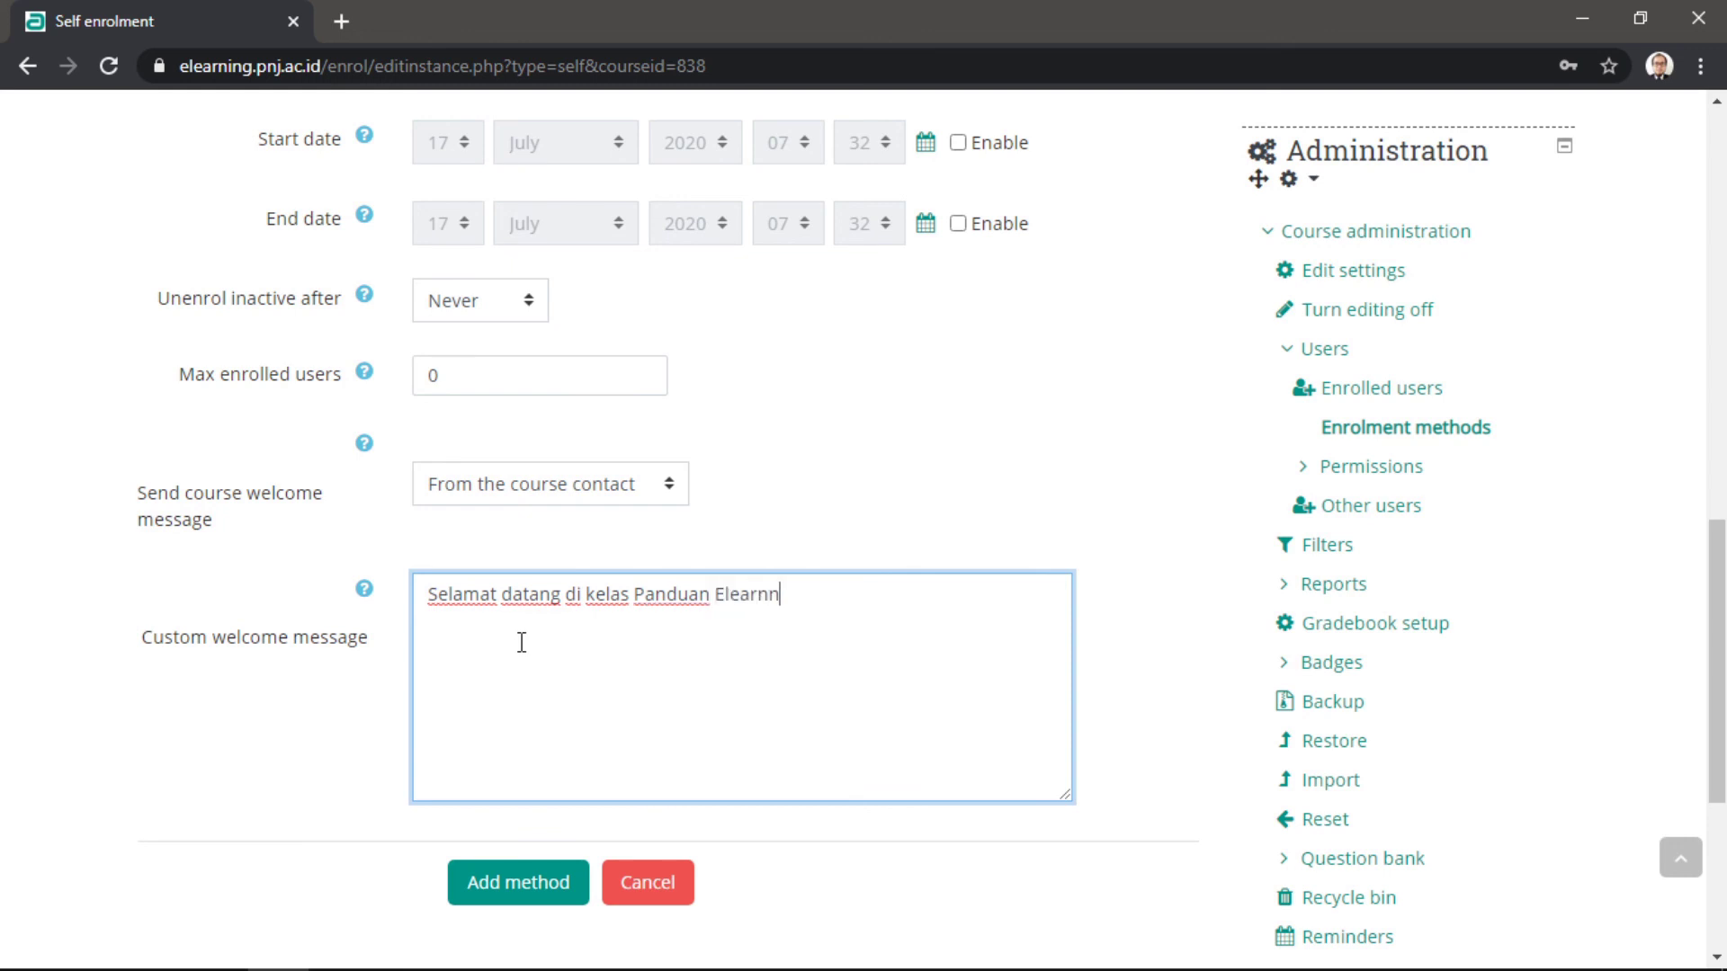
text(ing)
scroll(543, 858, down, 3)
click(517, 641)
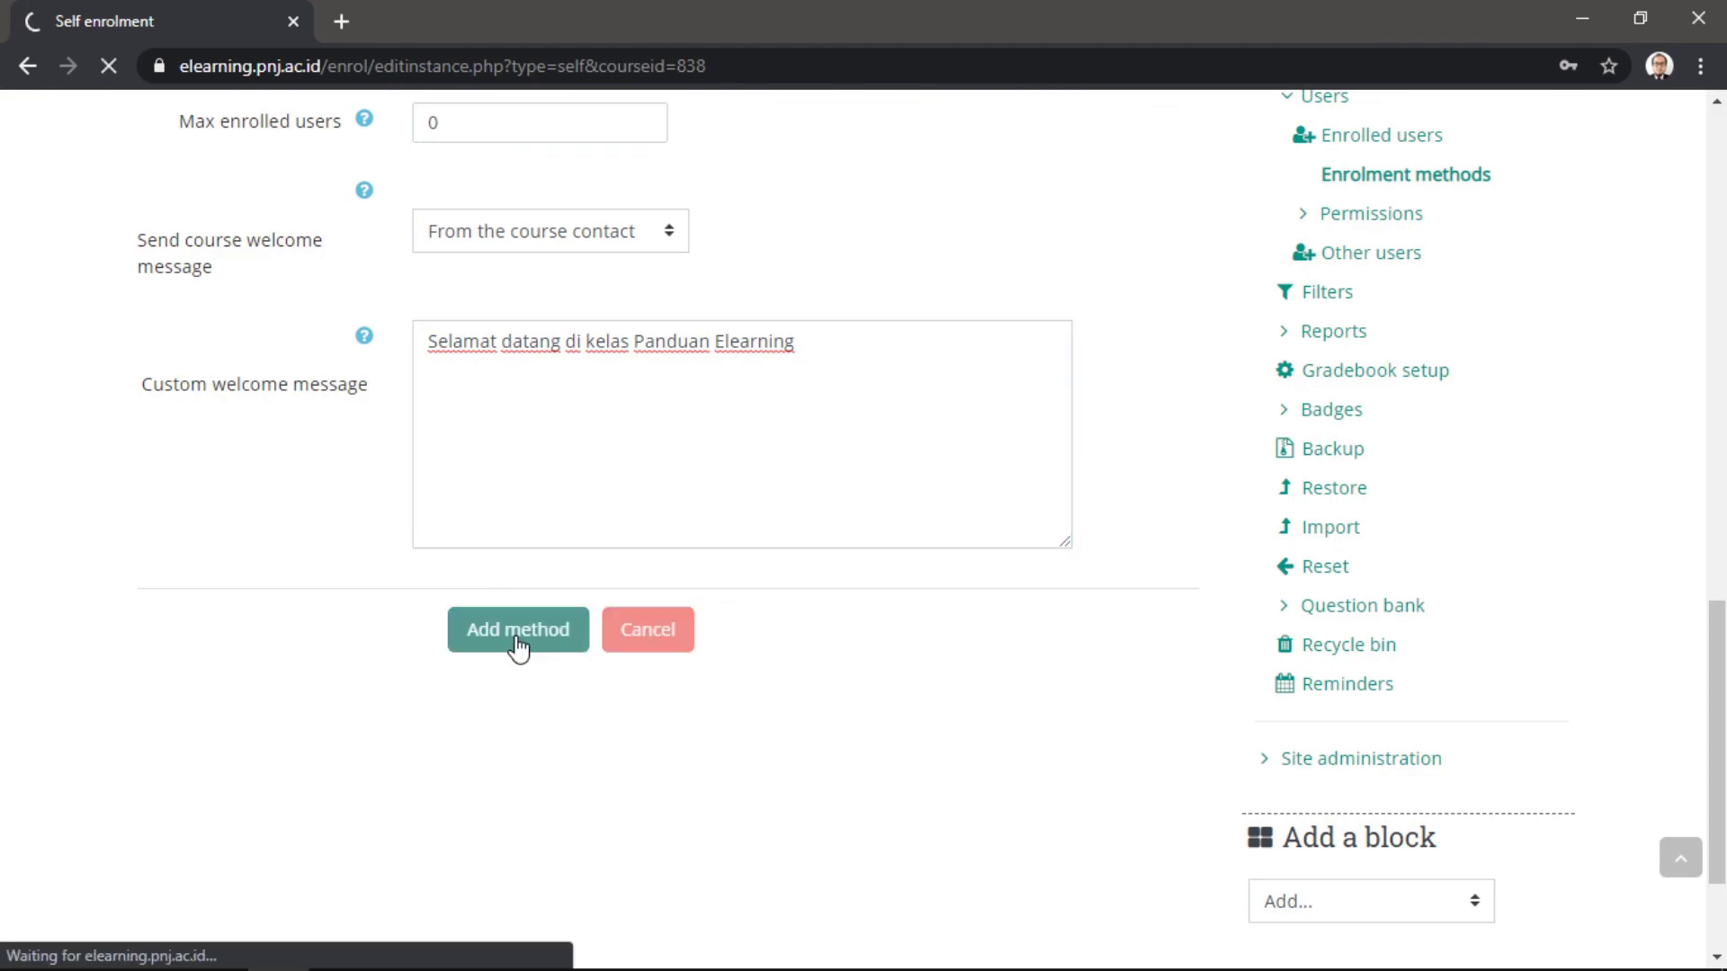